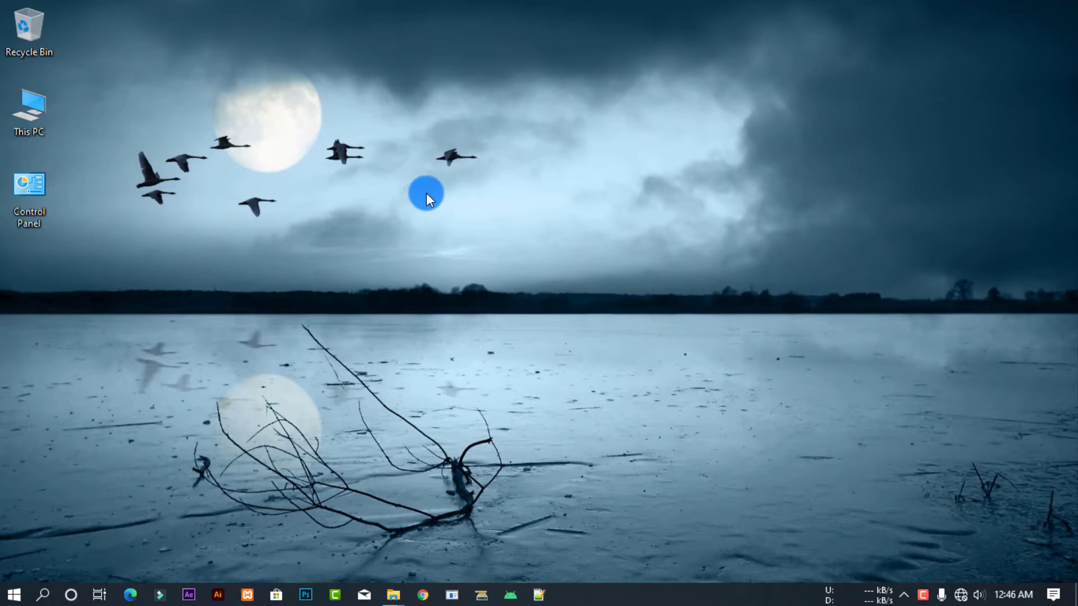
Step: Refresh the Windows desktop three times from its right-click menu
{"action": "right_click", "coordinate": [530, 135]}
{"action": "left_click", "coordinate": [608, 180]}
{"action": "right_click", "coordinate": [503, 112]}
{"action": "left_click", "coordinate": [543, 157]}
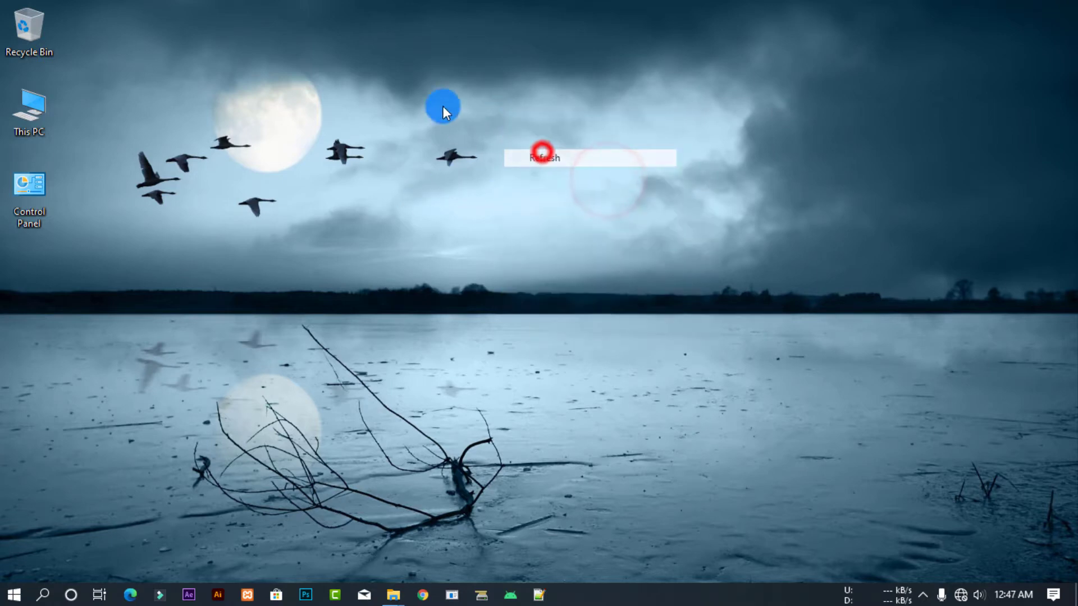
{"action": "right_click", "coordinate": [438, 105]}
{"action": "left_click", "coordinate": [483, 147]}
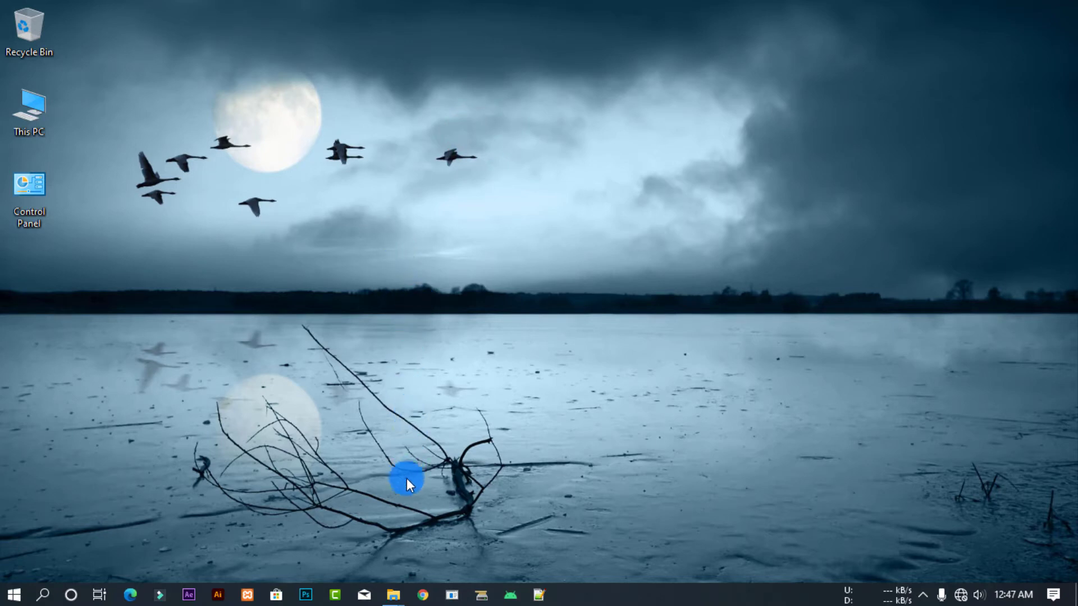
{"action": "left_click", "coordinate": [230, 541]}
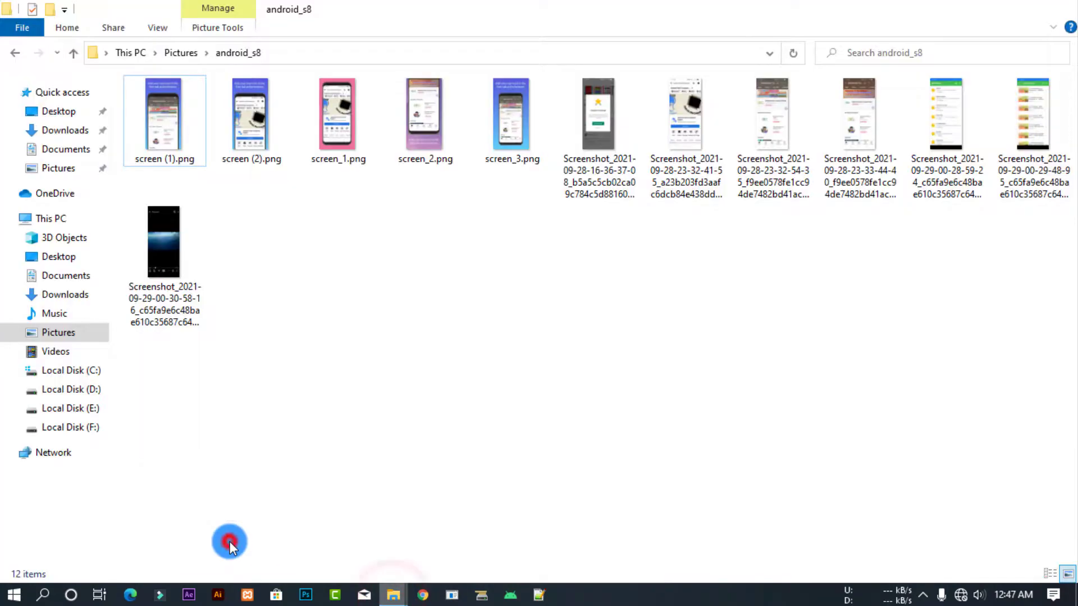
{"action": "left_click", "coordinate": [193, 121]}
{"action": "double_click", "coordinate": [192, 120]}
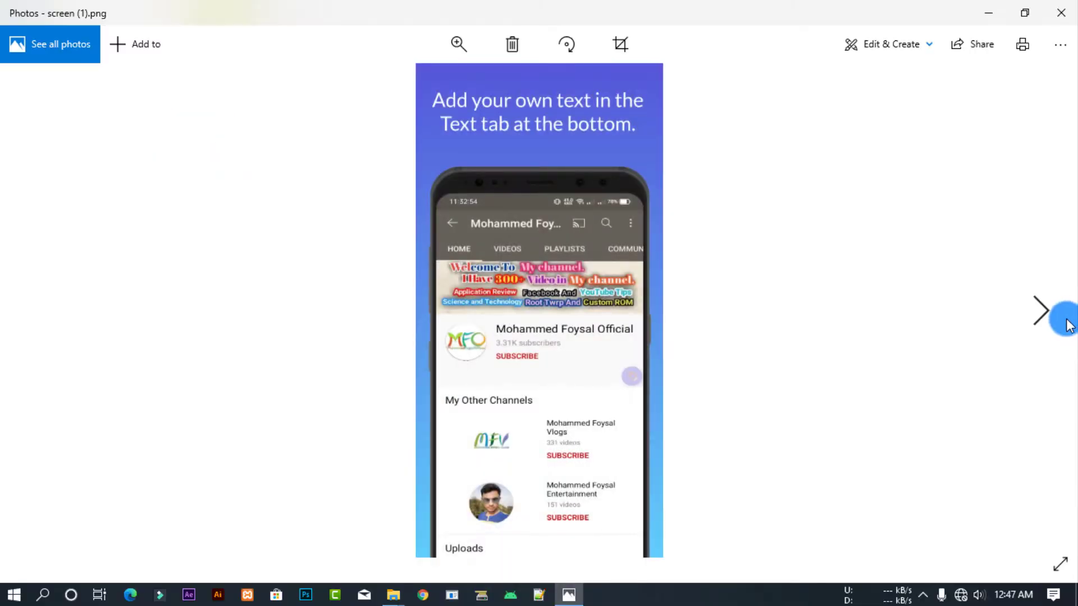
{"action": "left_click", "coordinate": [1063, 317]}
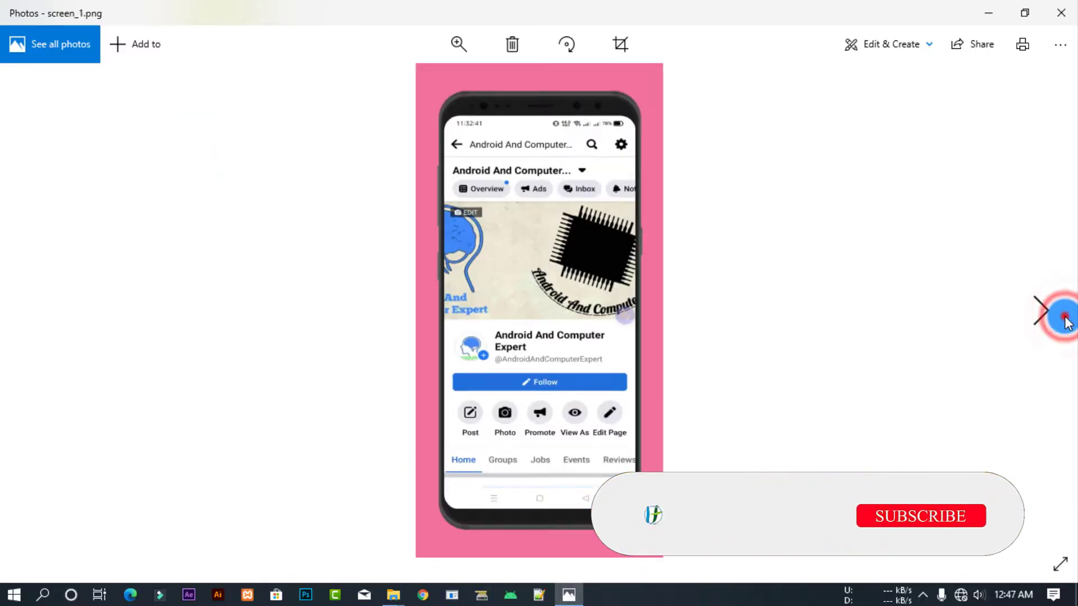
{"action": "left_click", "coordinate": [1064, 318]}
{"action": "left_click", "coordinate": [1065, 320]}
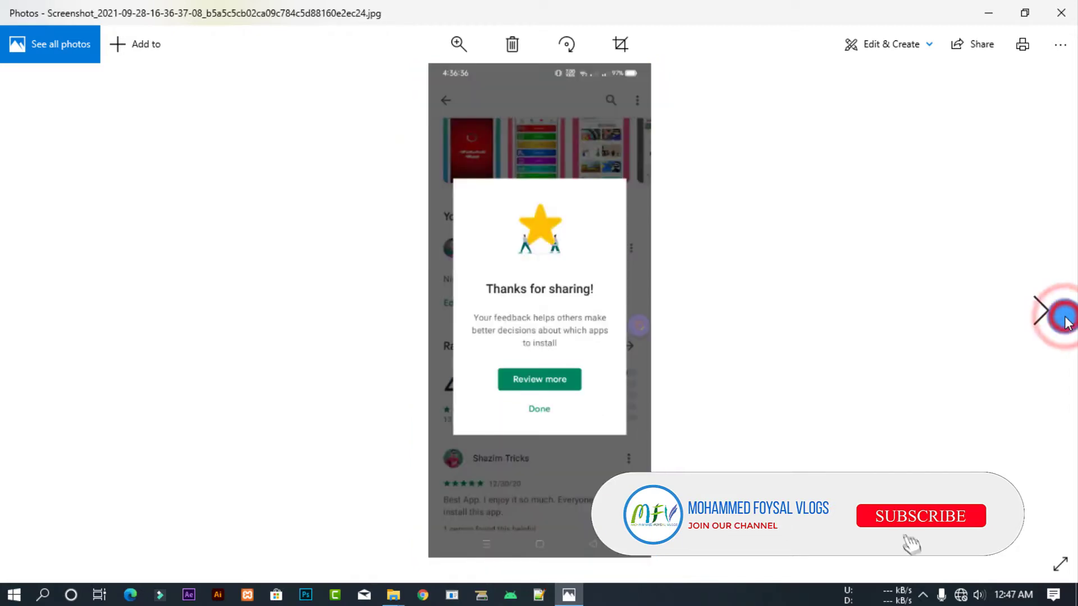
{"action": "left_click", "coordinate": [1065, 320]}
{"action": "left_click", "coordinate": [31, 312]}
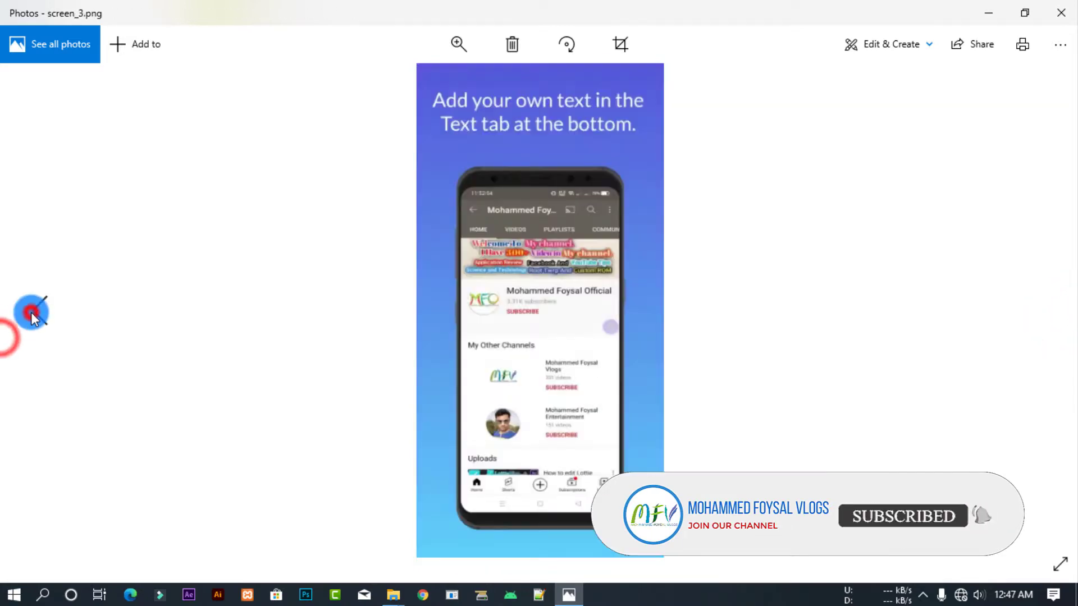
{"action": "left_click", "coordinate": [31, 312]}
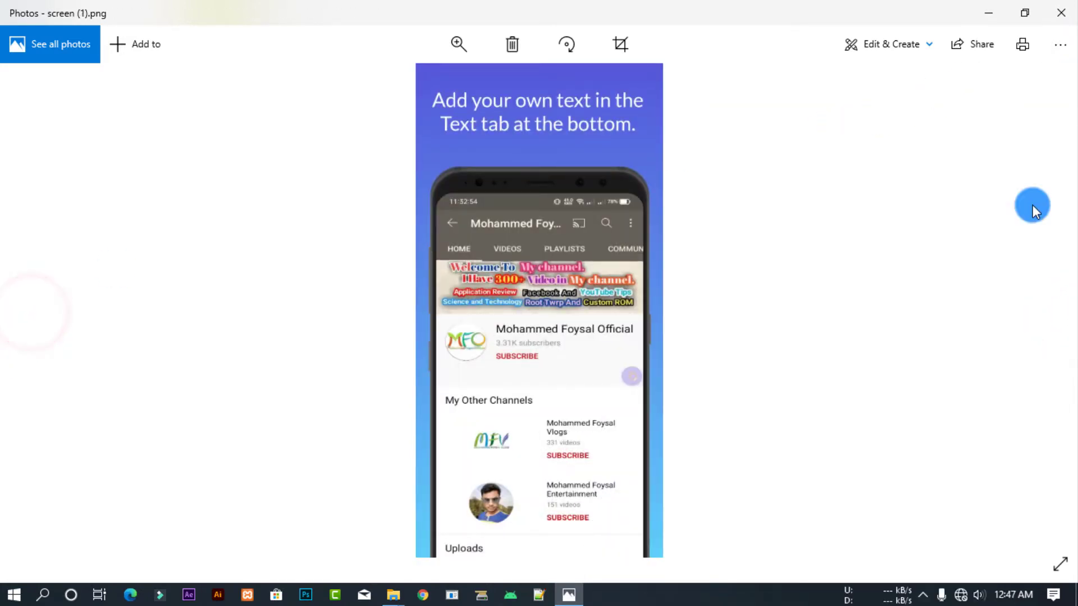
{"action": "left_click", "coordinate": [1060, 320]}
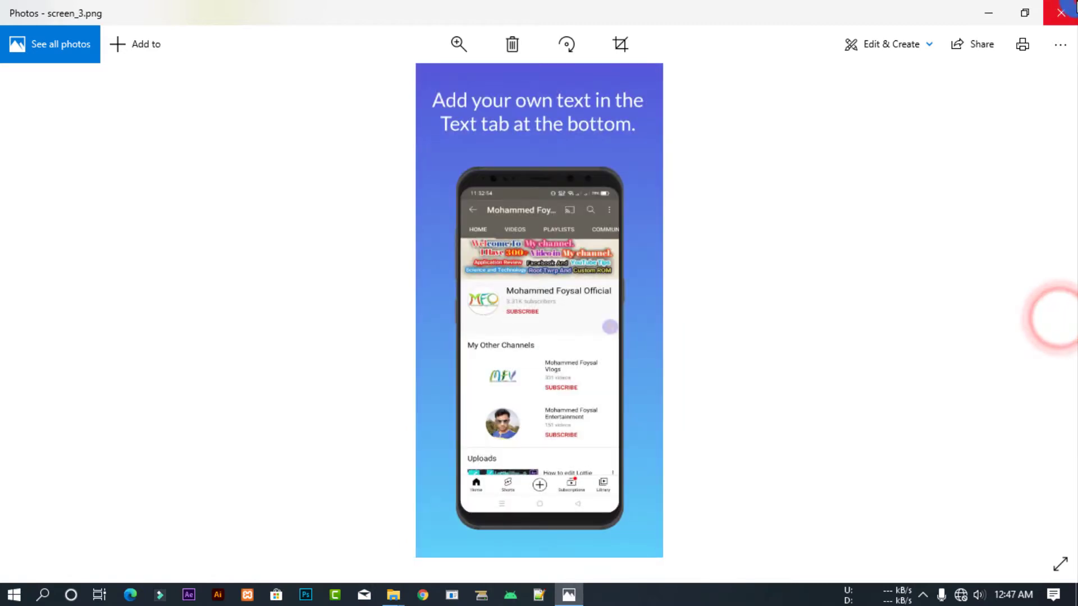
{"action": "left_click", "coordinate": [1061, 12]}
{"action": "left_click", "coordinate": [352, 309]}
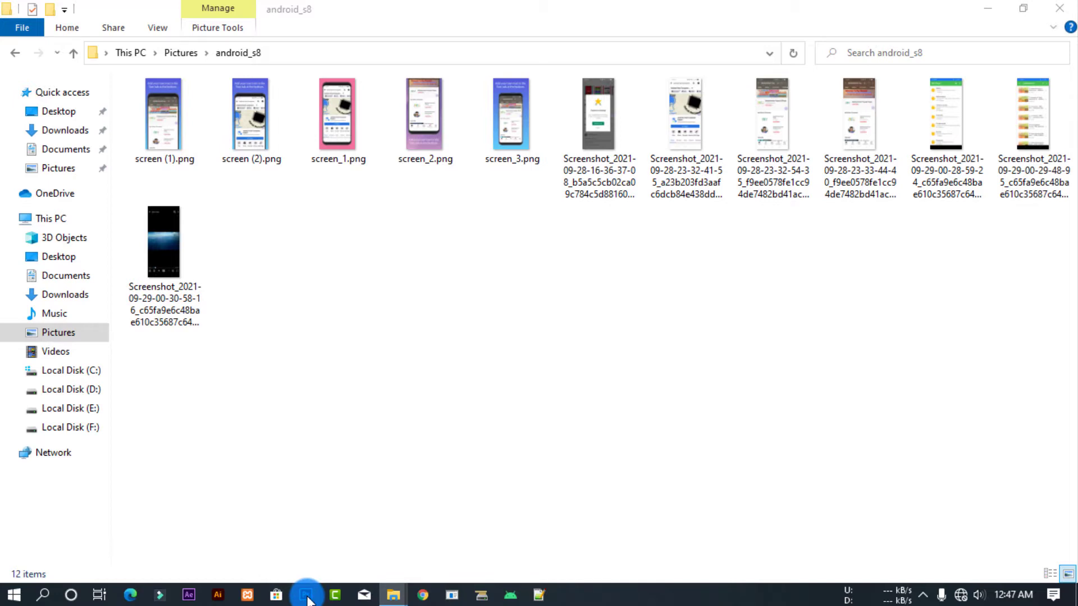
Step: Minimize the folder window, refresh the desktop, and bring up the 100 Blurred Backgrounds folder
{"action": "left_click", "coordinate": [987, 8]}
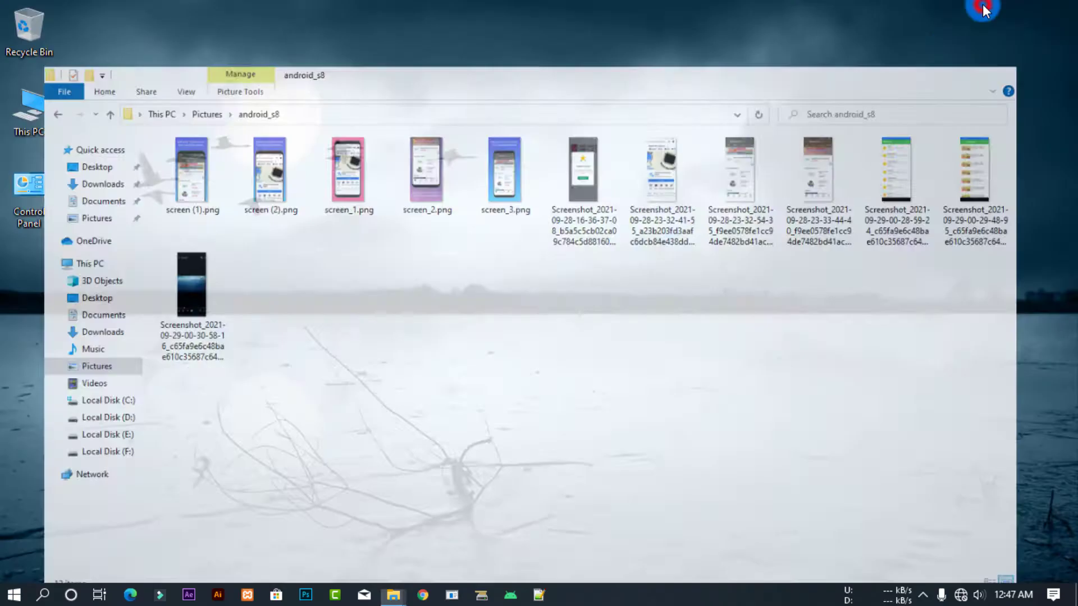
{"action": "right_click", "coordinate": [144, 146]}
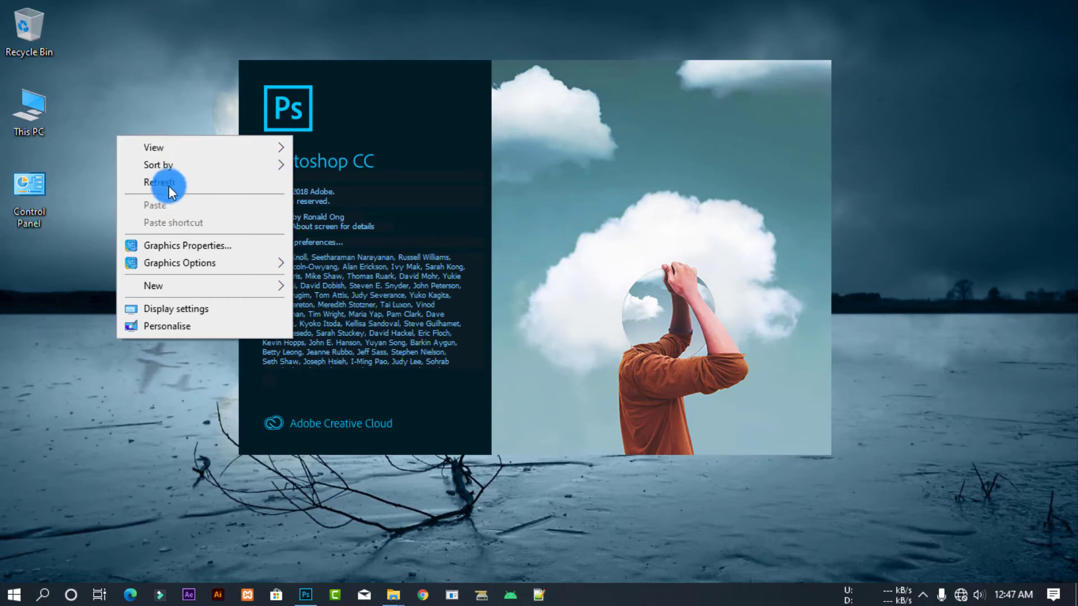
{"action": "left_click", "coordinate": [168, 187]}
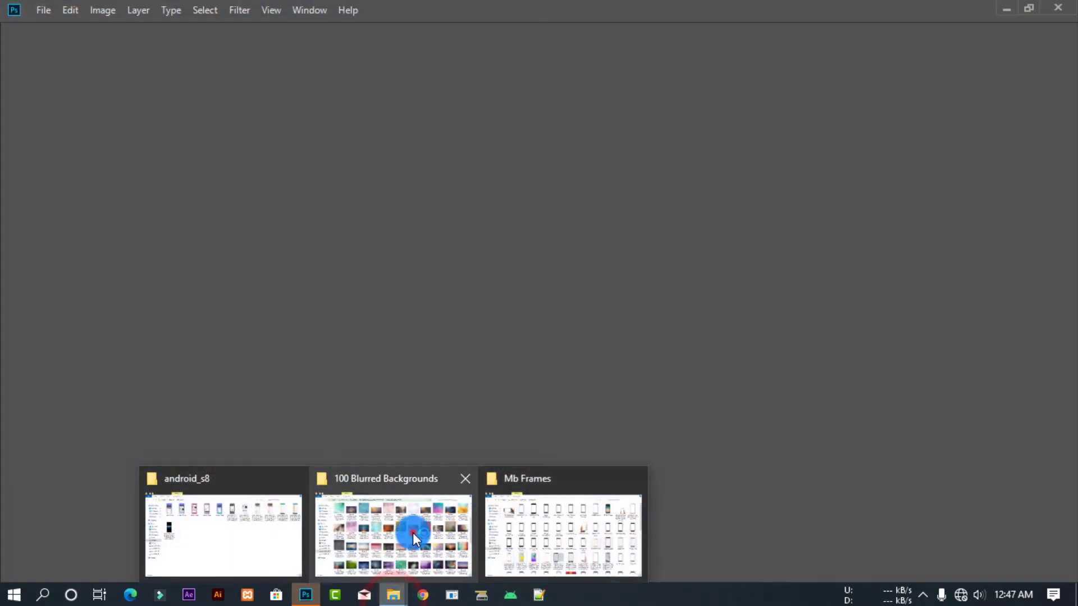
{"action": "left_click", "coordinate": [409, 533]}
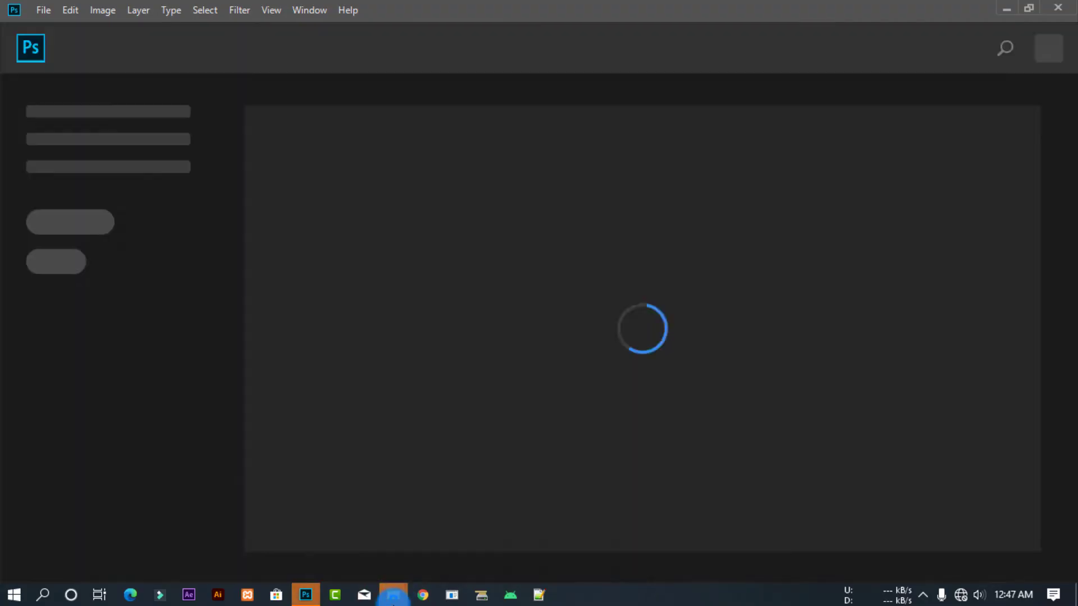
{"action": "left_click", "coordinate": [393, 595]}
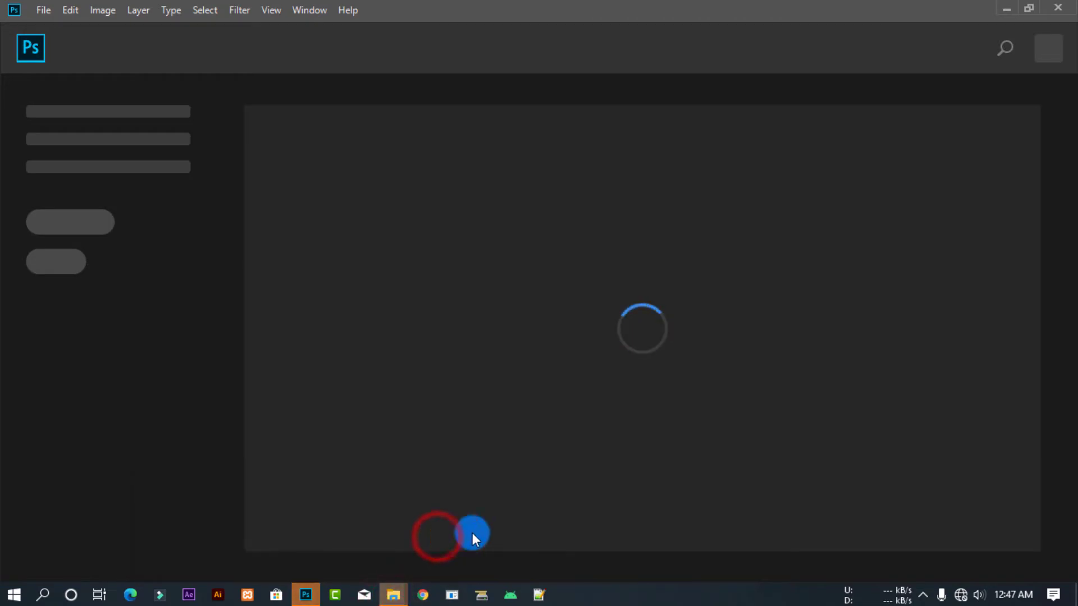
{"action": "left_click", "coordinate": [1013, 7]}
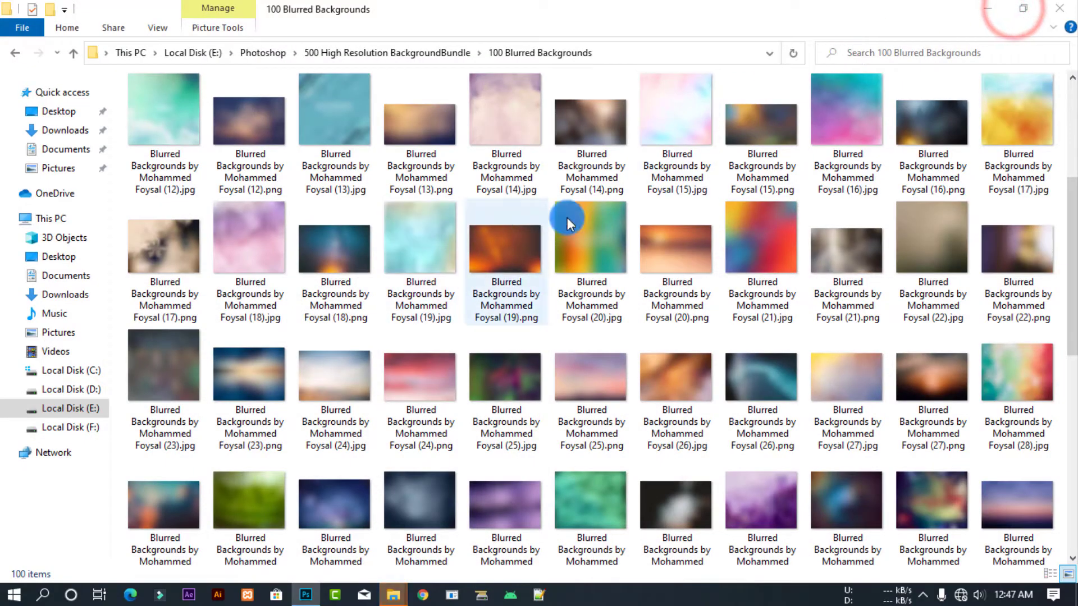
Step: Scroll through the 100 Blurred Backgrounds images, selecting one along the way
{"action": "scroll", "coordinate": [781, 238], "scroll_direction": "down", "scroll_amount": 10}
{"action": "scroll", "coordinate": [781, 238], "scroll_direction": "down", "scroll_amount": 3}
{"action": "left_click", "coordinate": [597, 253]}
{"action": "scroll", "coordinate": [578, 270], "scroll_direction": "up", "scroll_amount": 2}
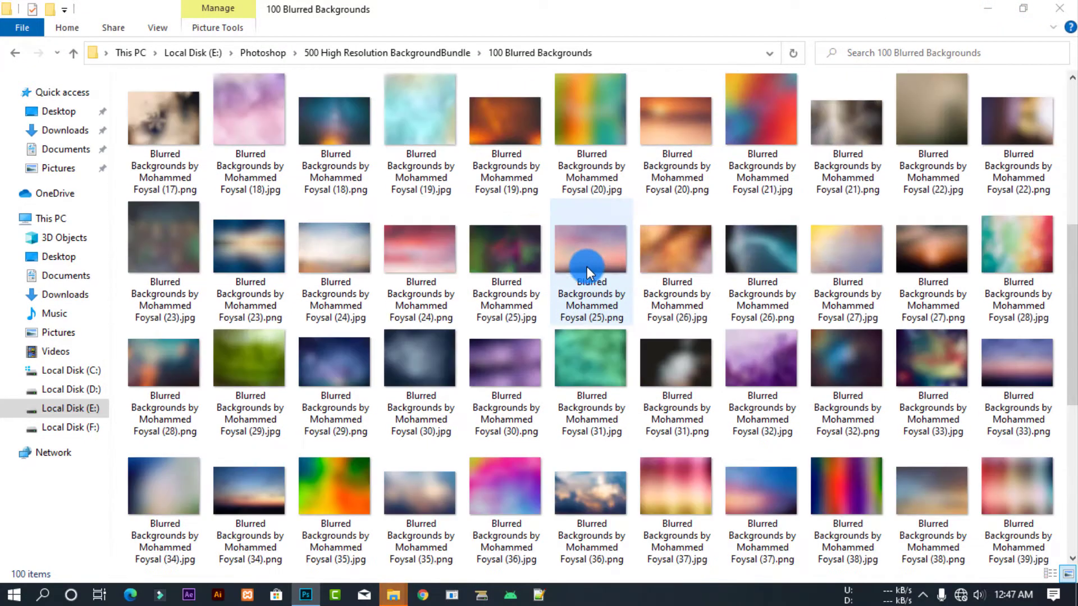
{"action": "scroll", "coordinate": [585, 264], "scroll_direction": "up", "scroll_amount": 4}
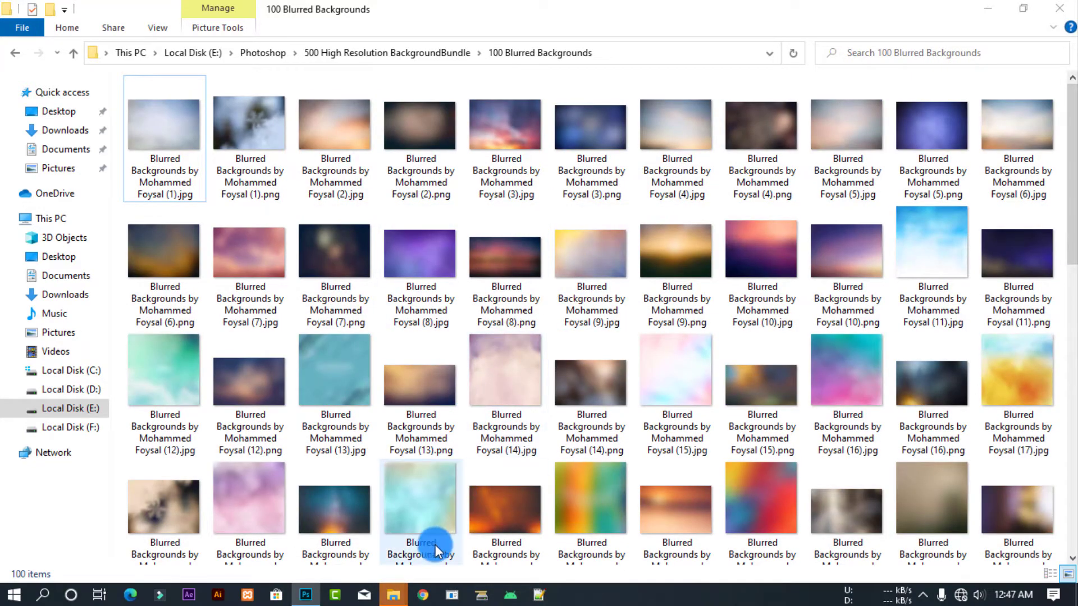
{"action": "scroll", "coordinate": [449, 365], "scroll_direction": "down", "scroll_amount": 2}
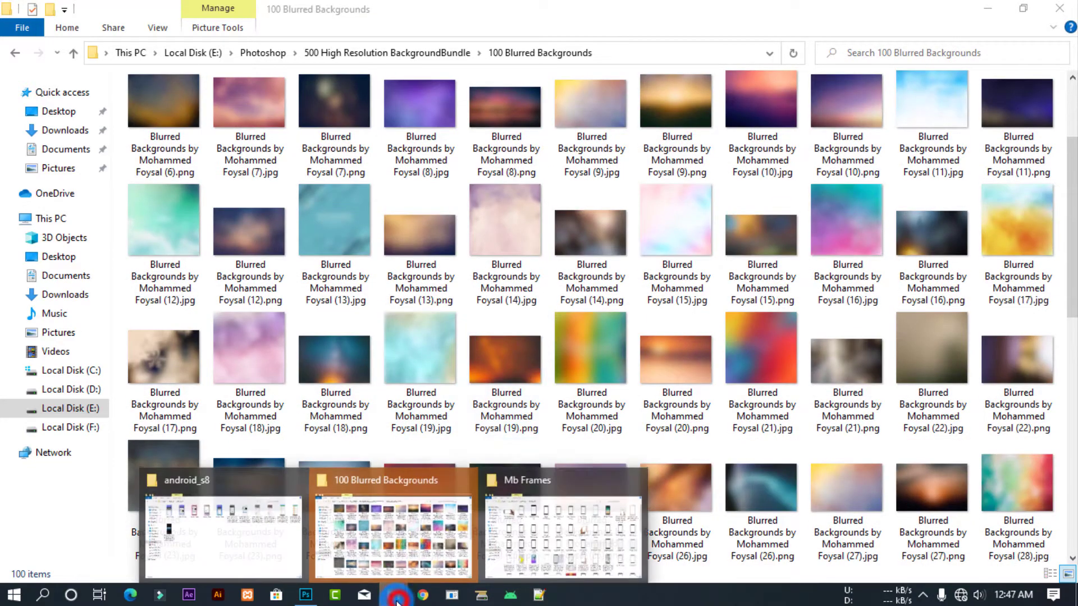
Step: Switch to the Mb Frames folder and browse its phone frames, selecting Google Pixel.png
{"action": "left_click", "coordinate": [571, 531]}
{"action": "key", "text": "alt+Tab"}
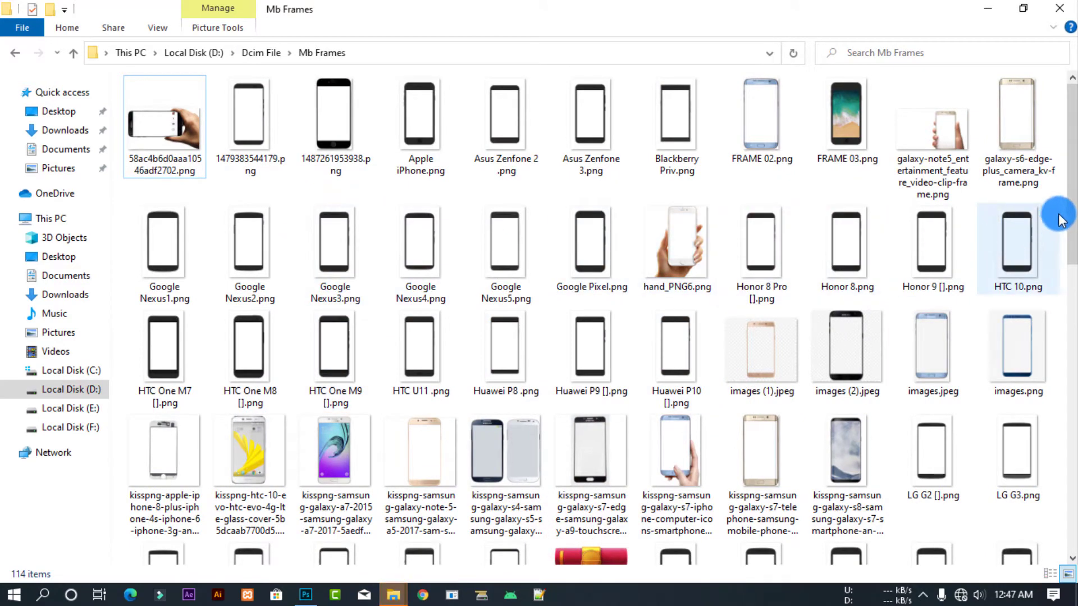
{"action": "scroll", "coordinate": [1059, 218], "scroll_direction": "down", "scroll_amount": 5}
{"action": "scroll", "coordinate": [1011, 203], "scroll_direction": "down", "scroll_amount": 10}
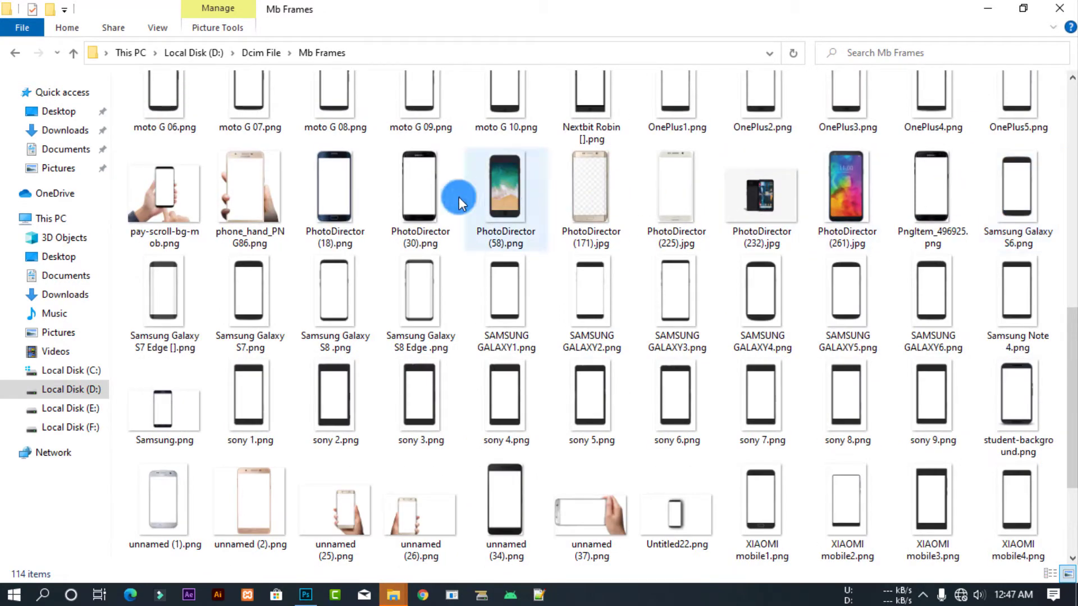
{"action": "scroll", "coordinate": [696, 258], "scroll_direction": "down", "scroll_amount": 2}
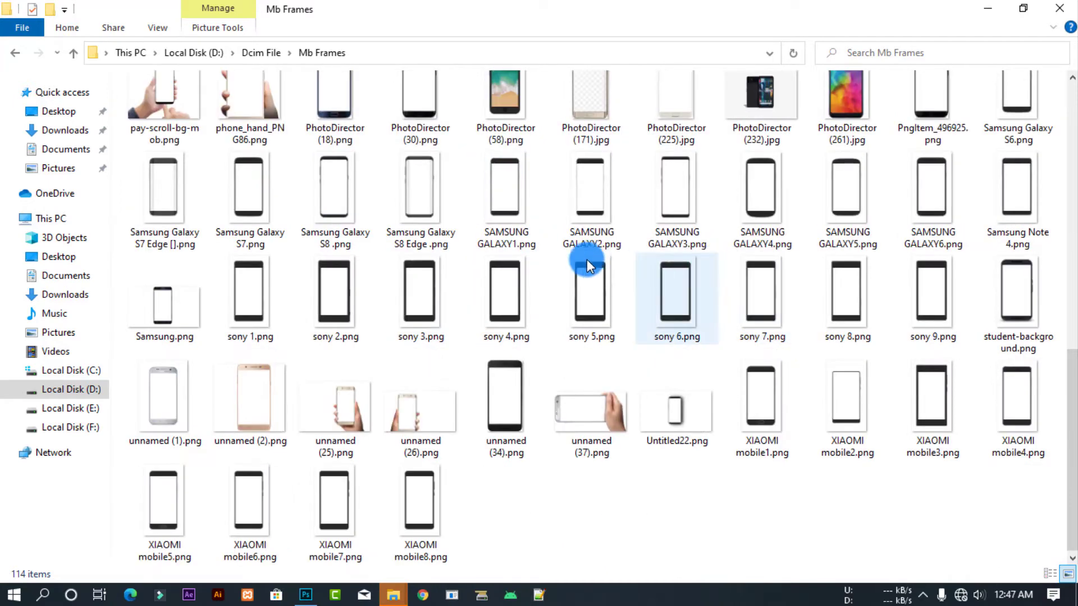
{"action": "scroll", "coordinate": [363, 273], "scroll_direction": "up", "scroll_amount": 10}
{"action": "scroll", "coordinate": [364, 273], "scroll_direction": "up", "scroll_amount": 2}
{"action": "scroll", "coordinate": [363, 273], "scroll_direction": "up", "scroll_amount": 2}
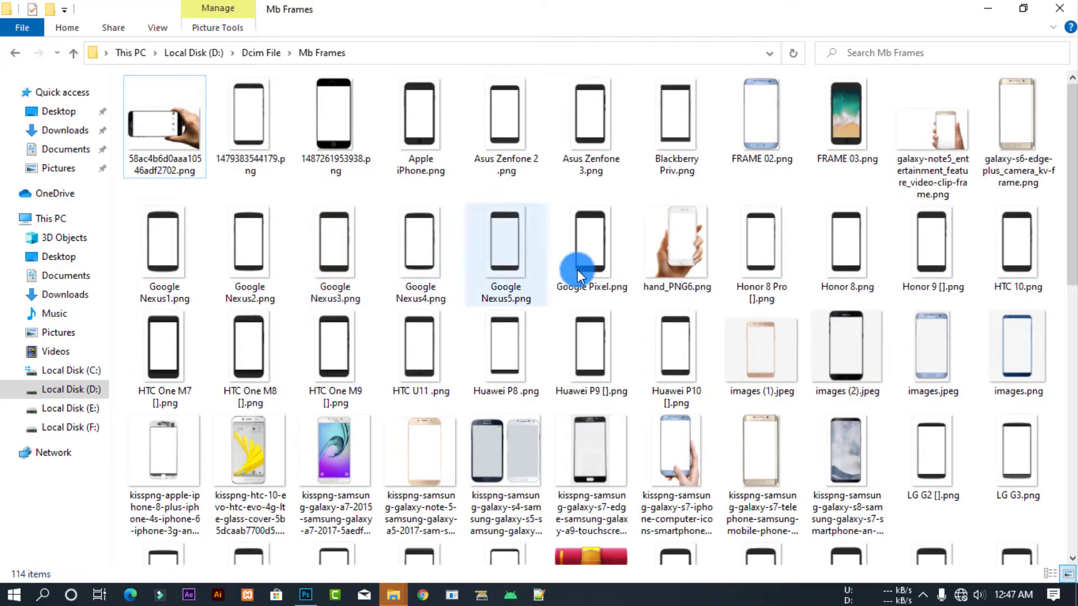
{"action": "key", "text": "Right"}
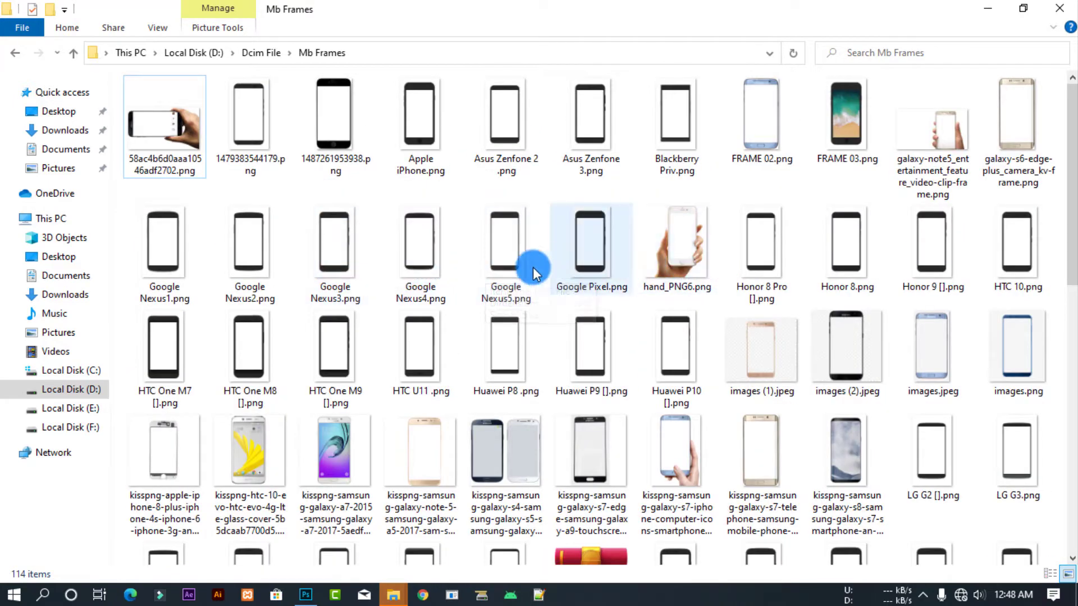
Step: Browse further through Mb Frames, then minimize both Explorer folder windows
{"action": "scroll", "coordinate": [561, 261], "scroll_direction": "down", "scroll_amount": 5}
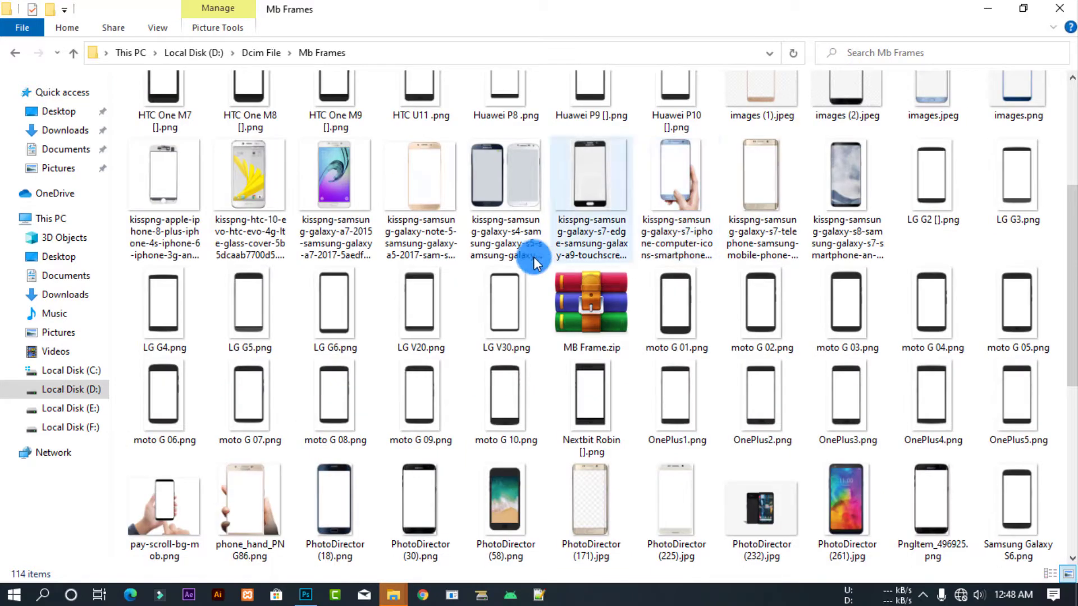
{"action": "scroll", "coordinate": [302, 351], "scroll_direction": "up", "scroll_amount": 5}
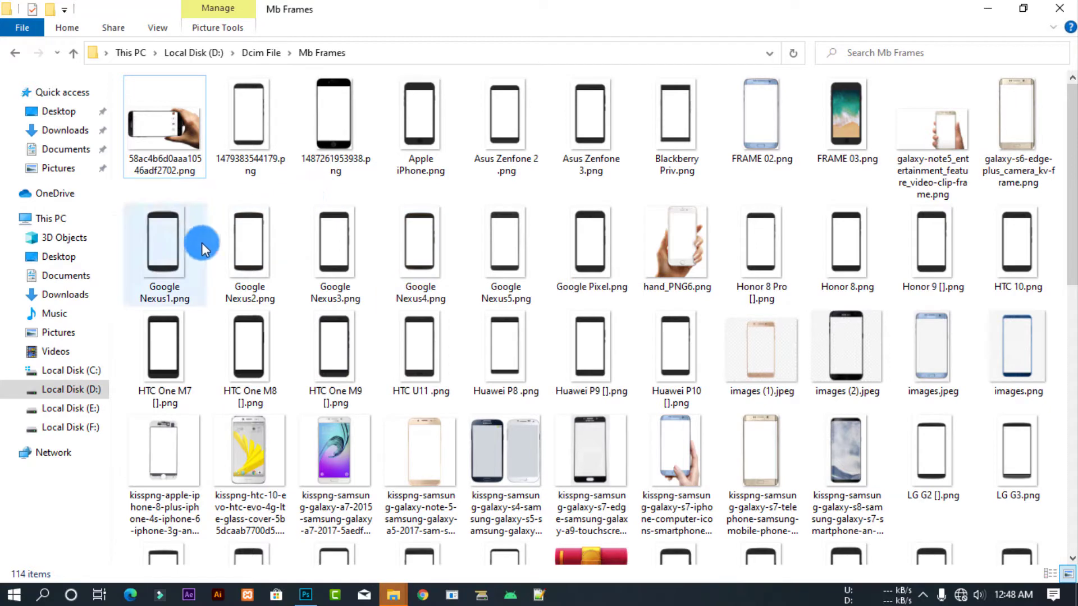
{"action": "scroll", "coordinate": [236, 263], "scroll_direction": "down", "scroll_amount": 5}
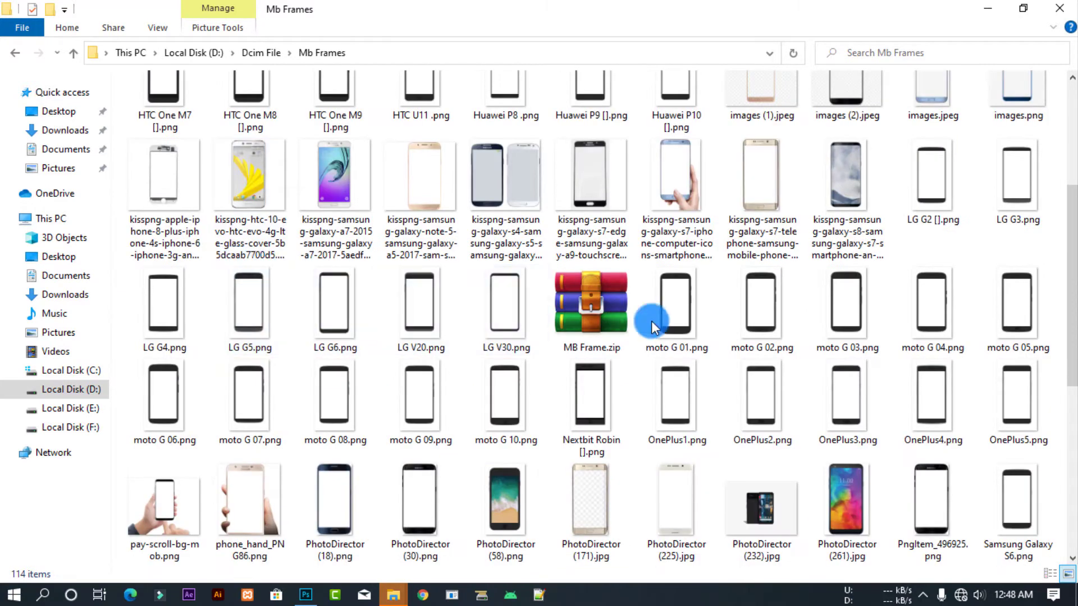
{"action": "scroll", "coordinate": [674, 332], "scroll_direction": "down", "scroll_amount": 5}
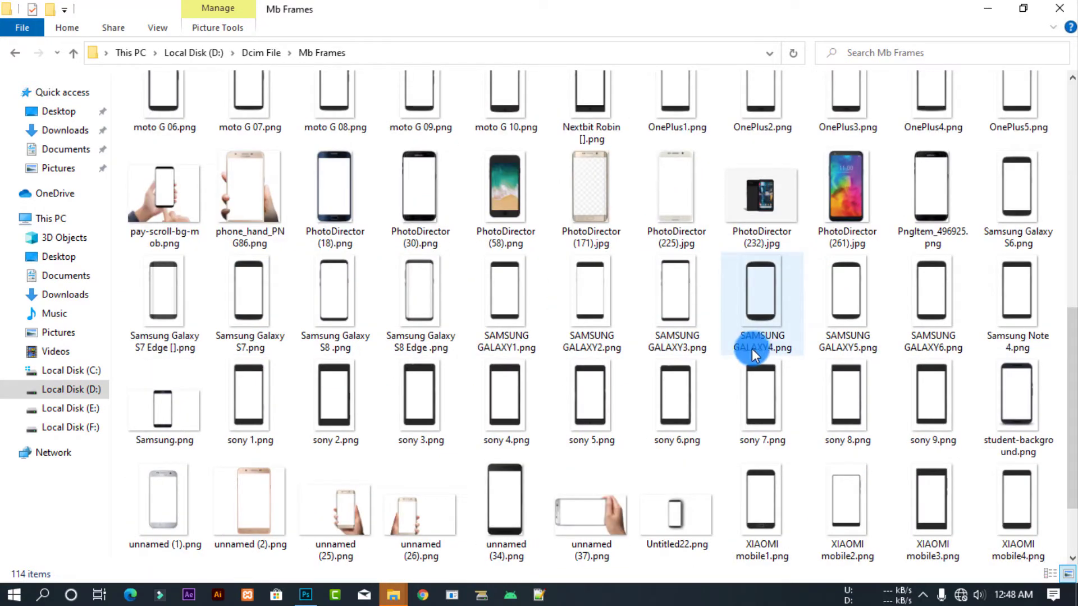
{"action": "left_click", "coordinate": [993, 23]}
{"action": "left_click", "coordinate": [992, 16]}
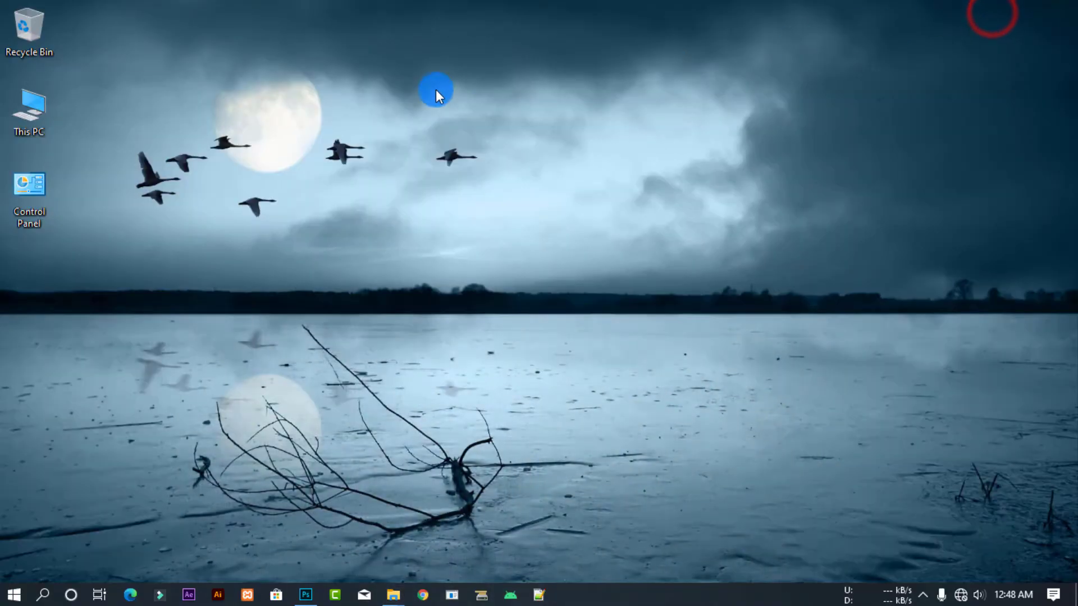
Step: Refresh the desktop and restore the Photoshop window from the taskbar
{"action": "right_click", "coordinate": [436, 96]}
{"action": "left_click", "coordinate": [494, 133]}
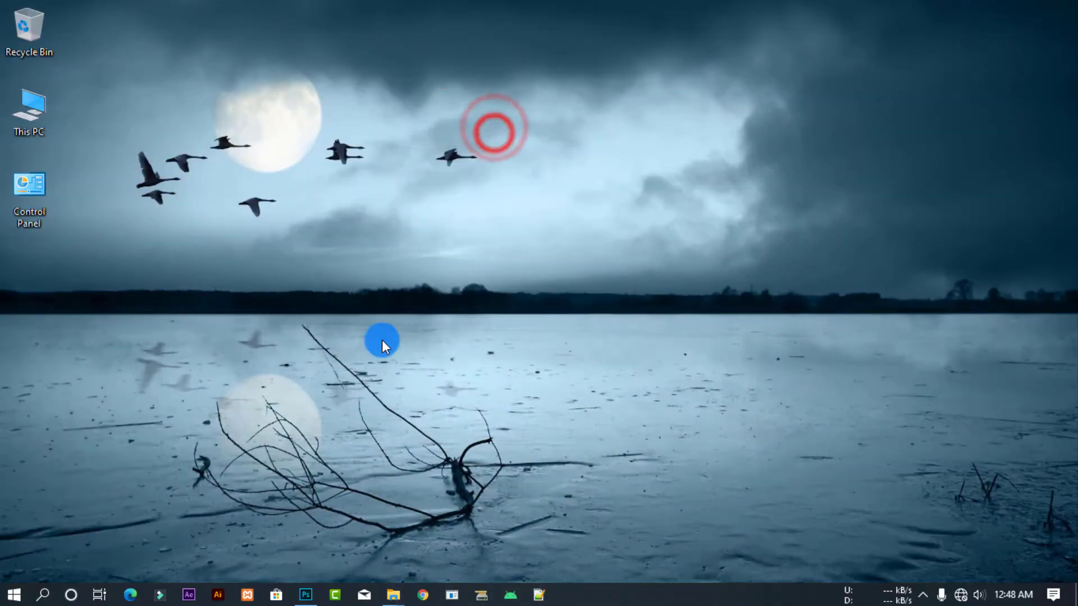
{"action": "left_click", "coordinate": [303, 596]}
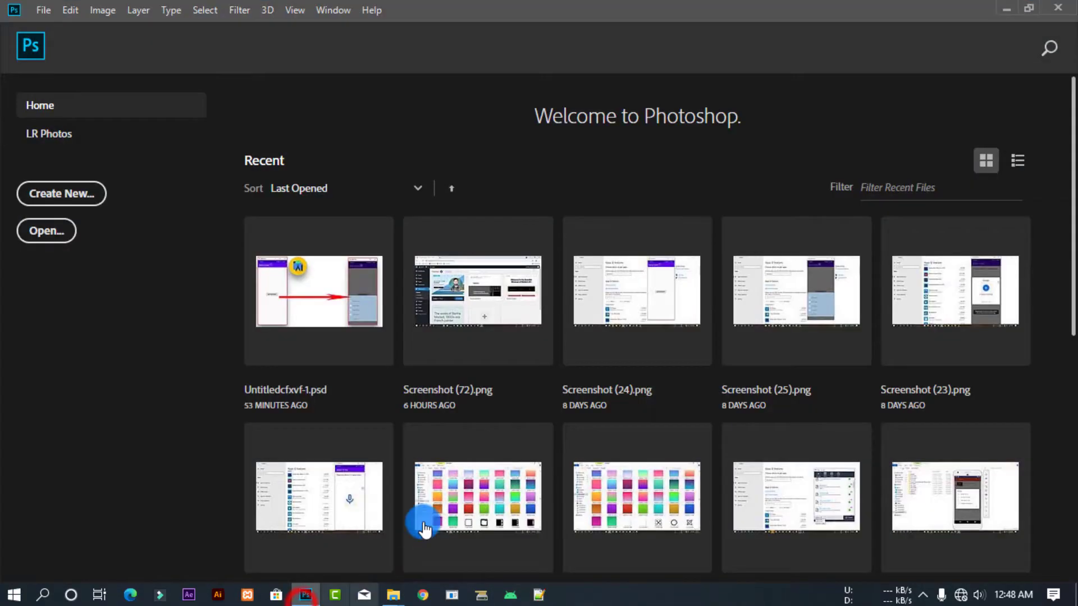
Step: Create a new document: 1110 × 2220 px, 300 ppi, RGB 16 bit
{"action": "left_click", "coordinate": [75, 200]}
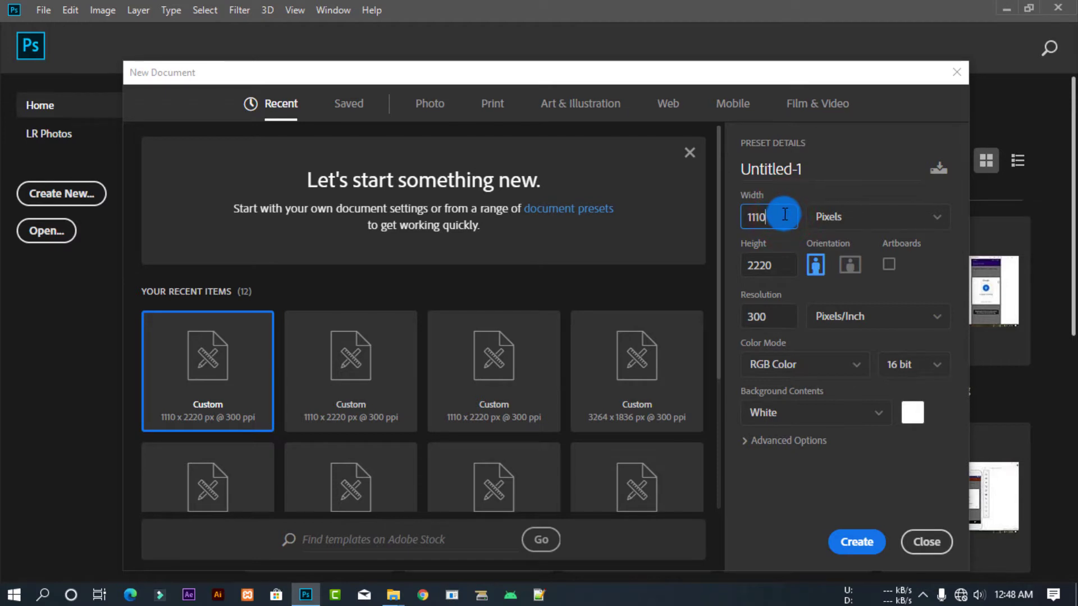
{"action": "double_click", "coordinate": [784, 215]}
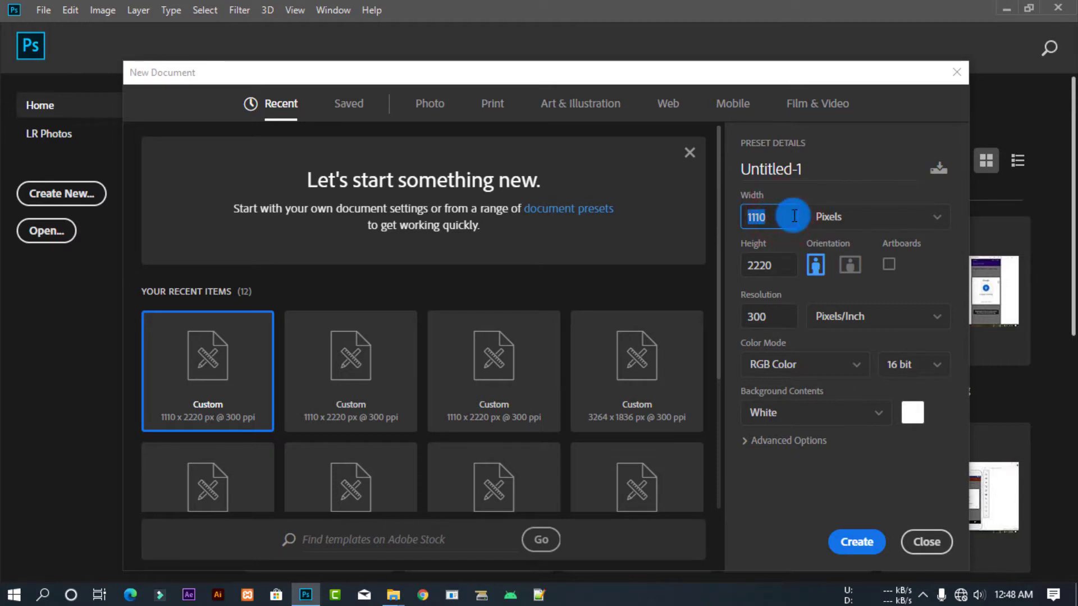
{"action": "double_click", "coordinate": [781, 265]}
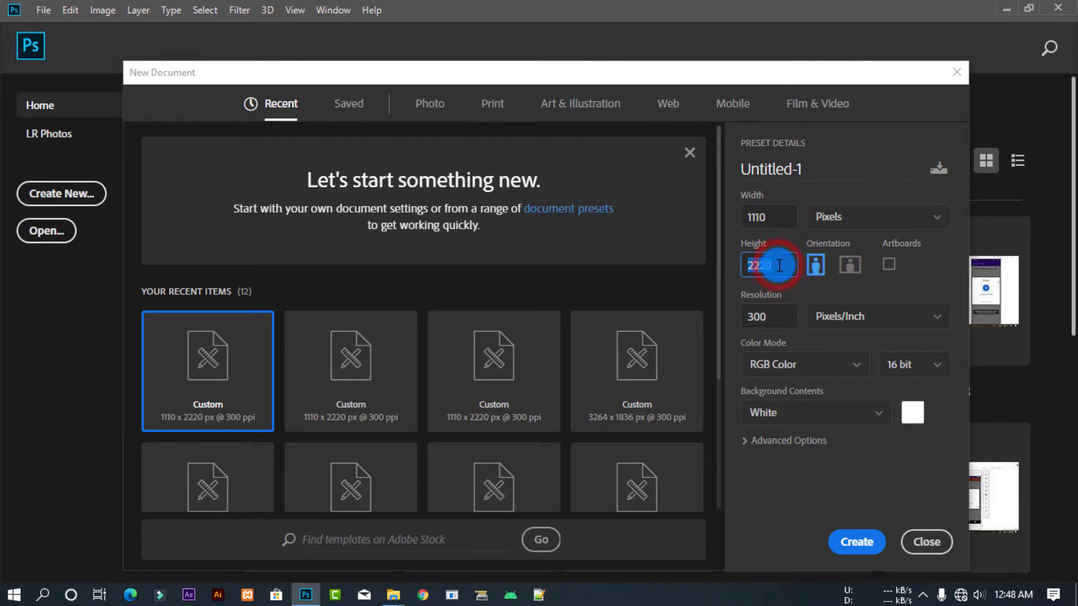
{"action": "double_click", "coordinate": [779, 265]}
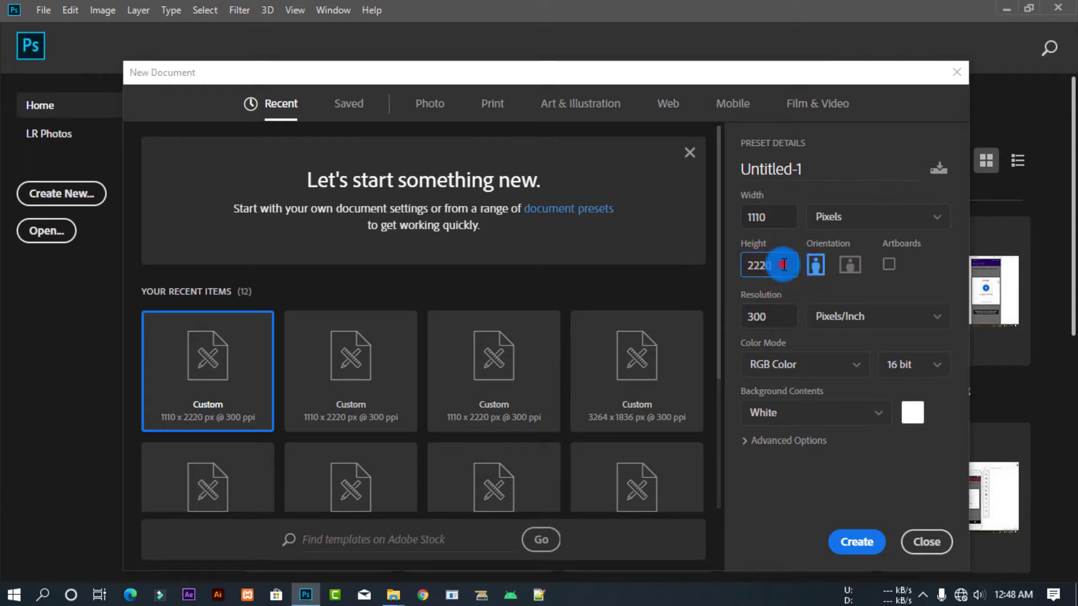
{"action": "double_click", "coordinate": [783, 218]}
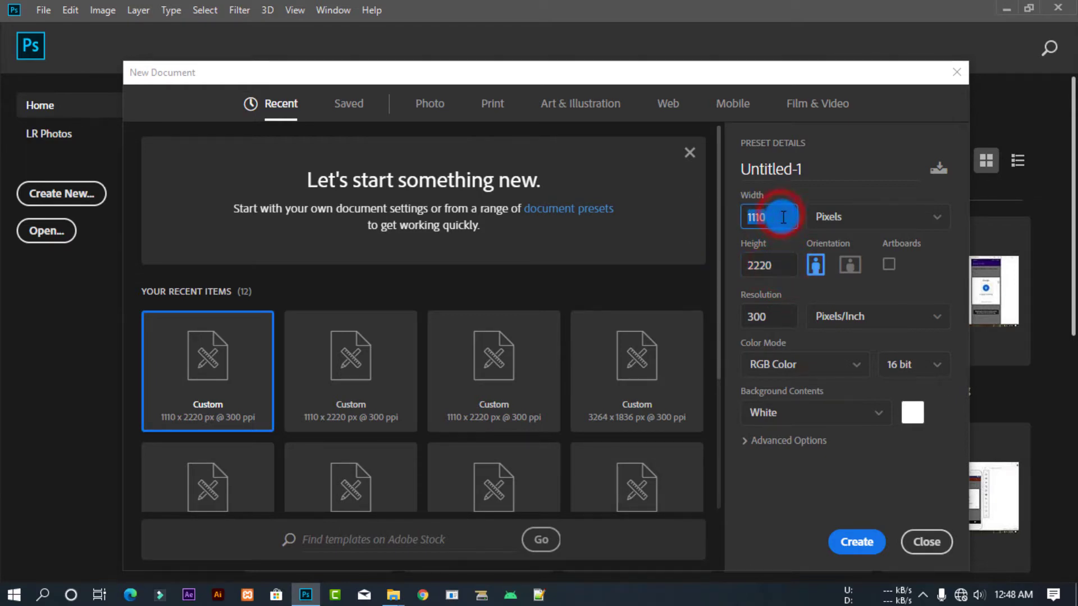
{"action": "double_click", "coordinate": [791, 318]}
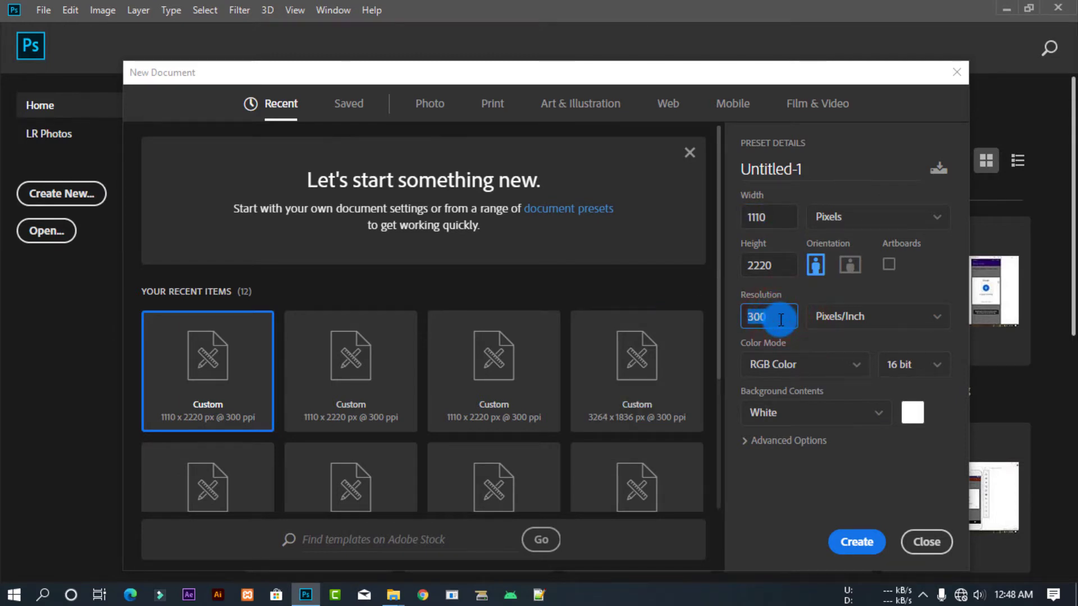
{"action": "left_click", "coordinate": [906, 369]}
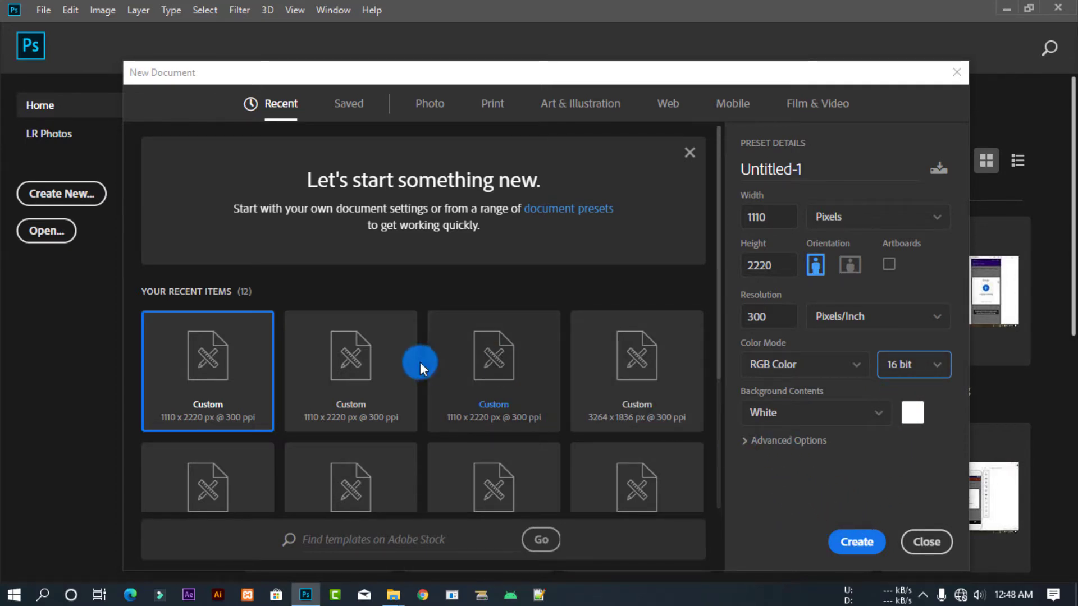
{"action": "left_click", "coordinate": [863, 553]}
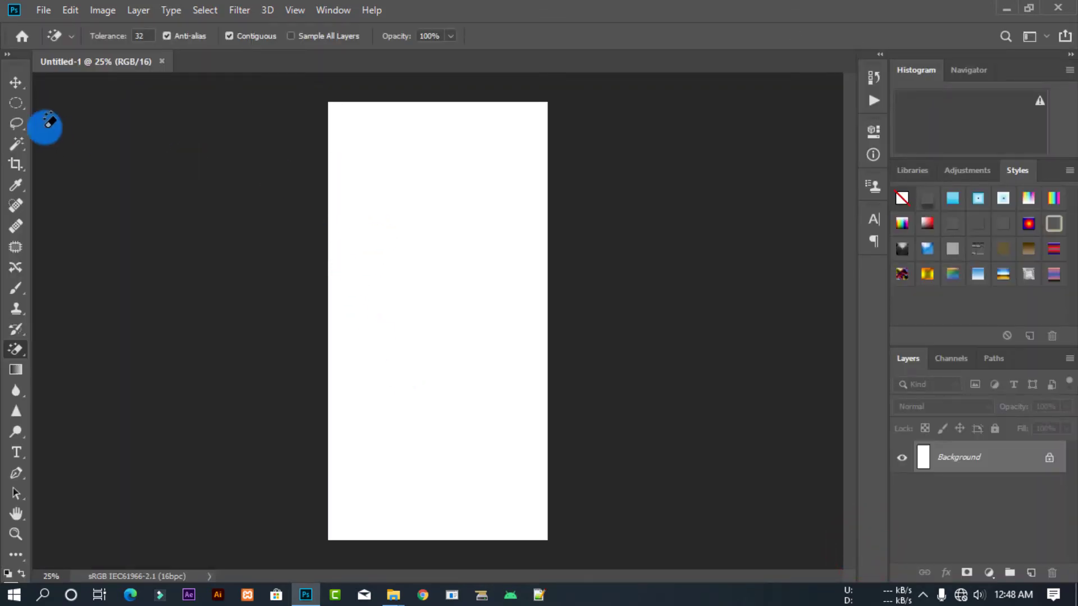
Step: Pick the Gradient tool's black-to-white preset and set its start stop to blue
{"action": "left_click", "coordinate": [15, 85]}
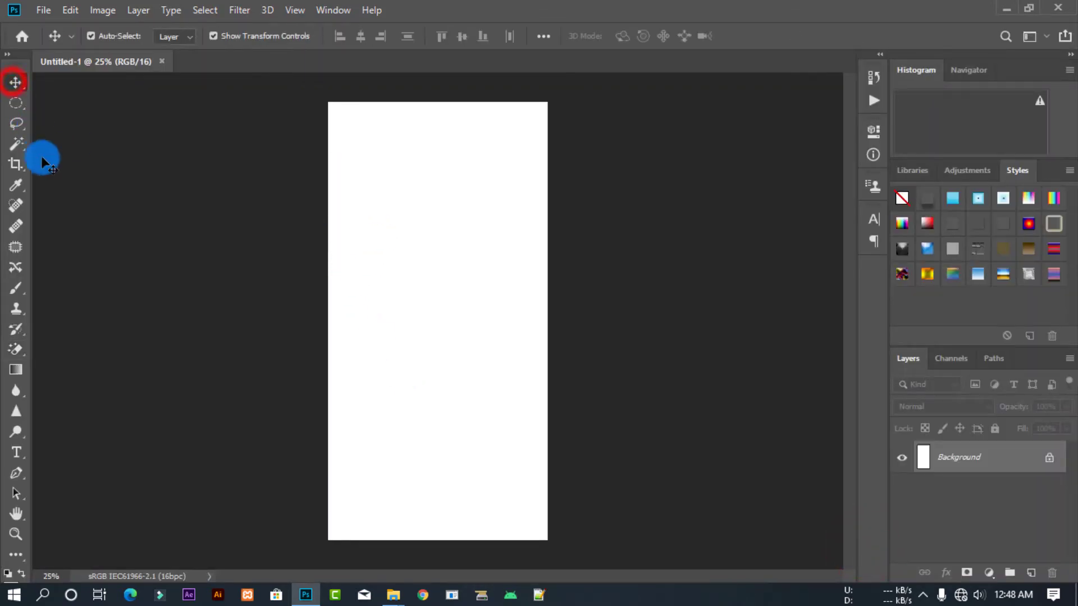
{"action": "left_click", "coordinate": [15, 371]}
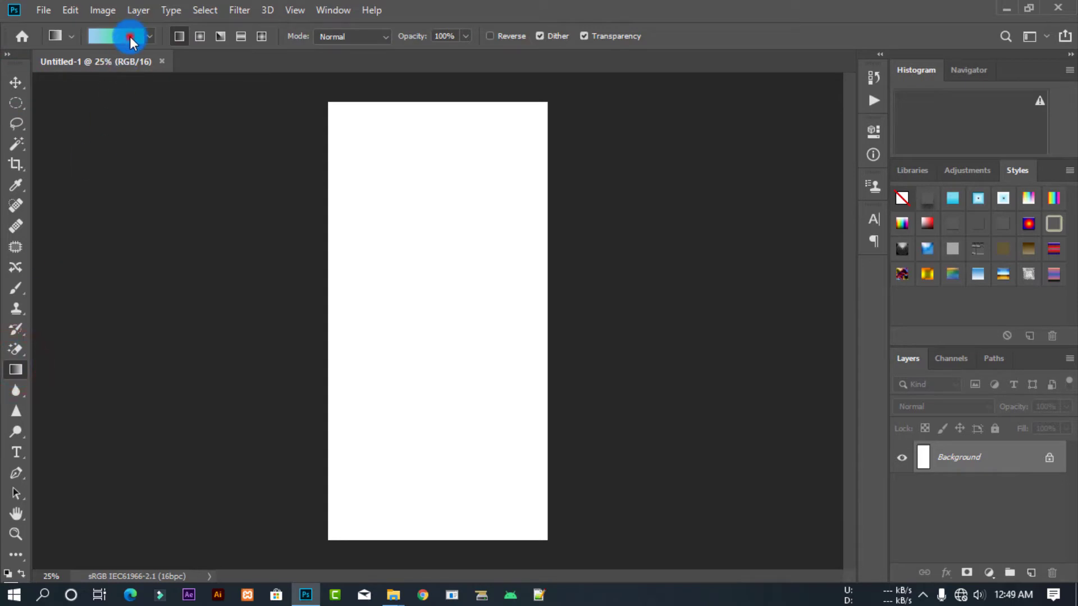
{"action": "left_click", "coordinate": [113, 37]}
{"action": "left_click", "coordinate": [386, 96]}
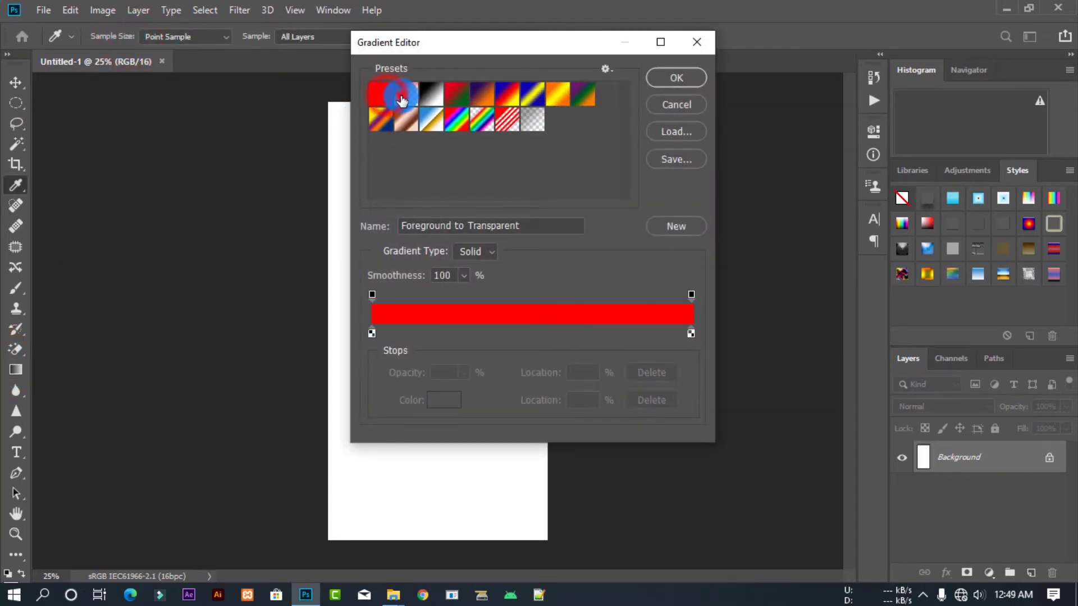
{"action": "left_click", "coordinate": [441, 98]}
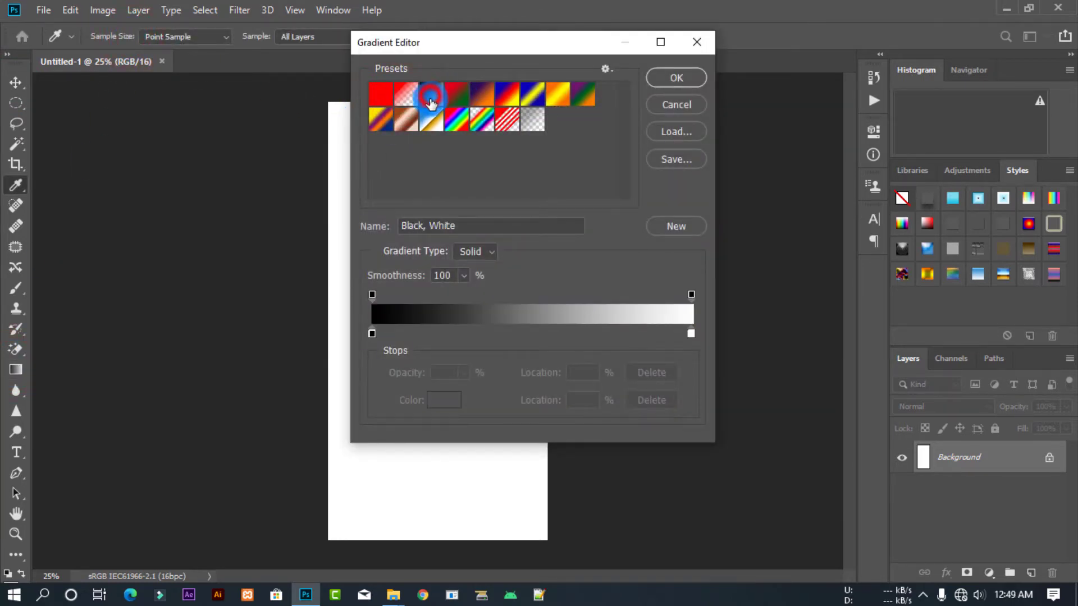
{"action": "double_click", "coordinate": [371, 335]}
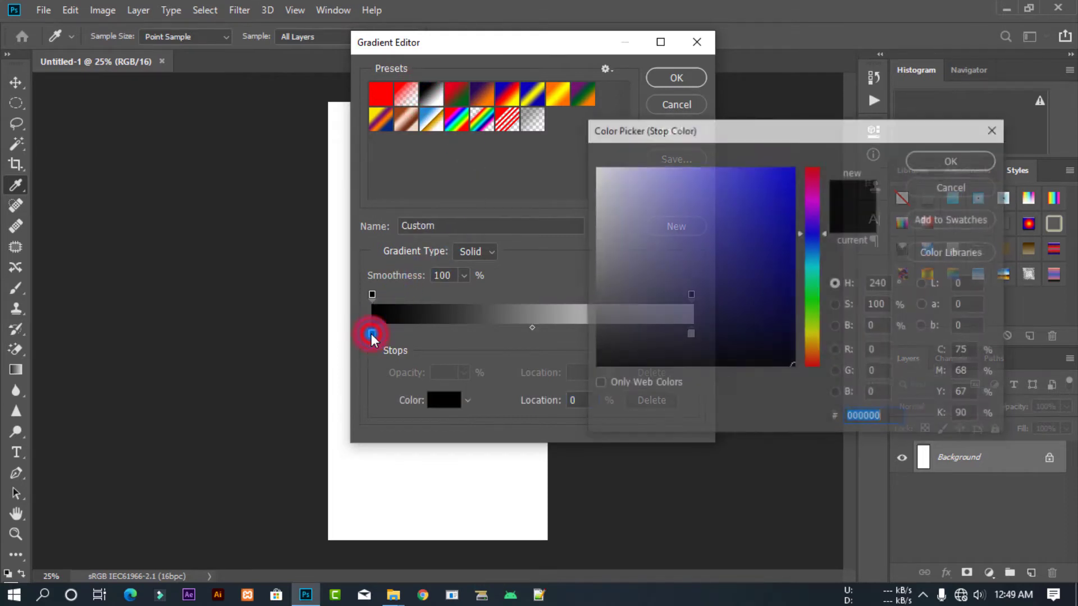
{"action": "left_click_drag", "start_coordinate": [645, 245], "coordinate": [798, 166]}
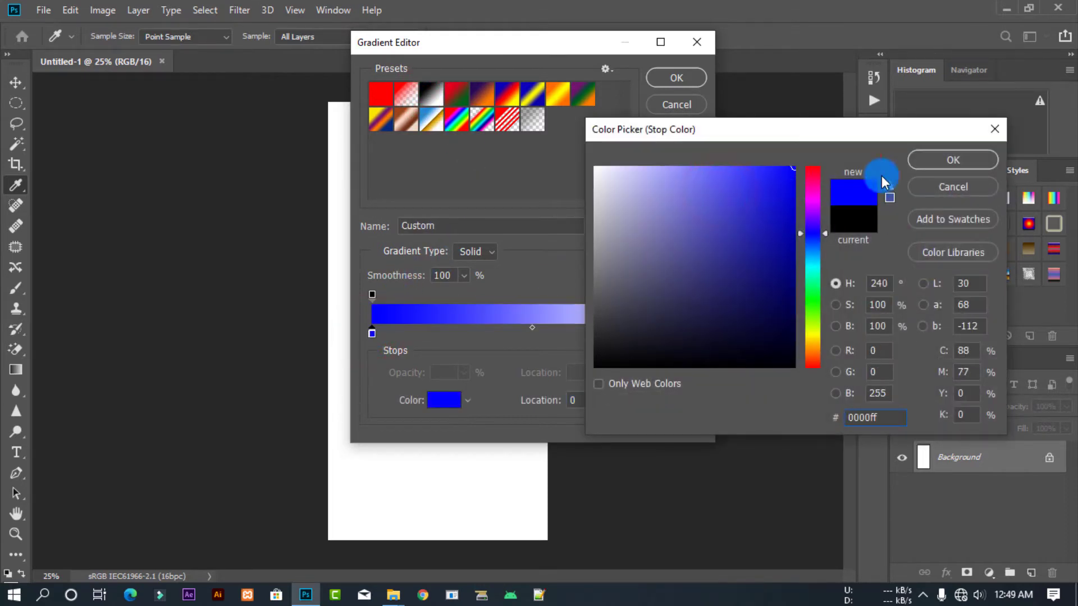
{"action": "left_click", "coordinate": [949, 159]}
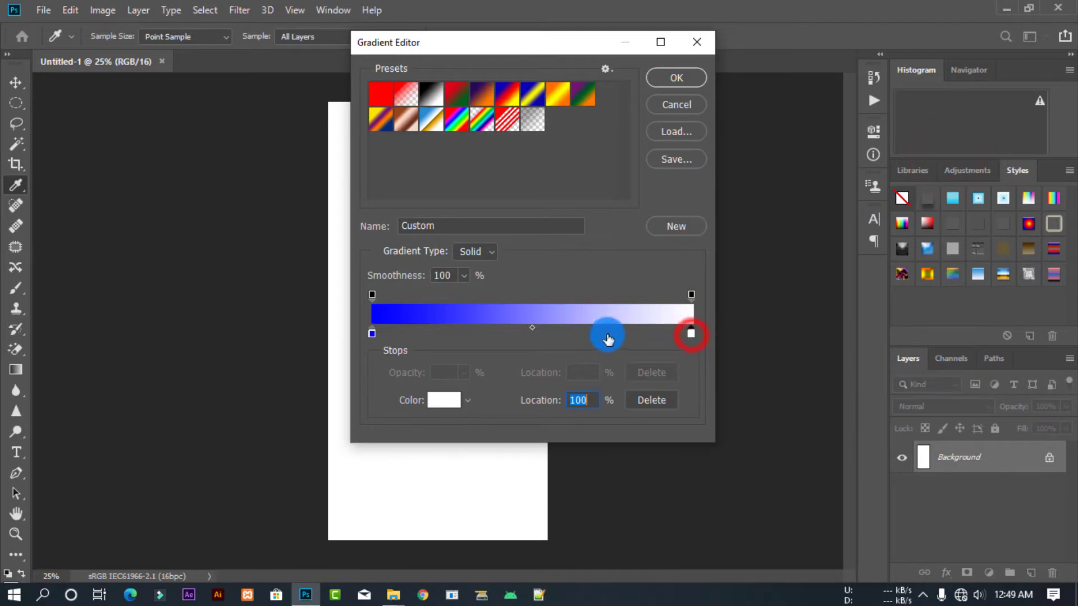
Step: Set the end stop to bright green and drag a blue-to-green gradient across the canvas
{"action": "double_click", "coordinate": [691, 334]}
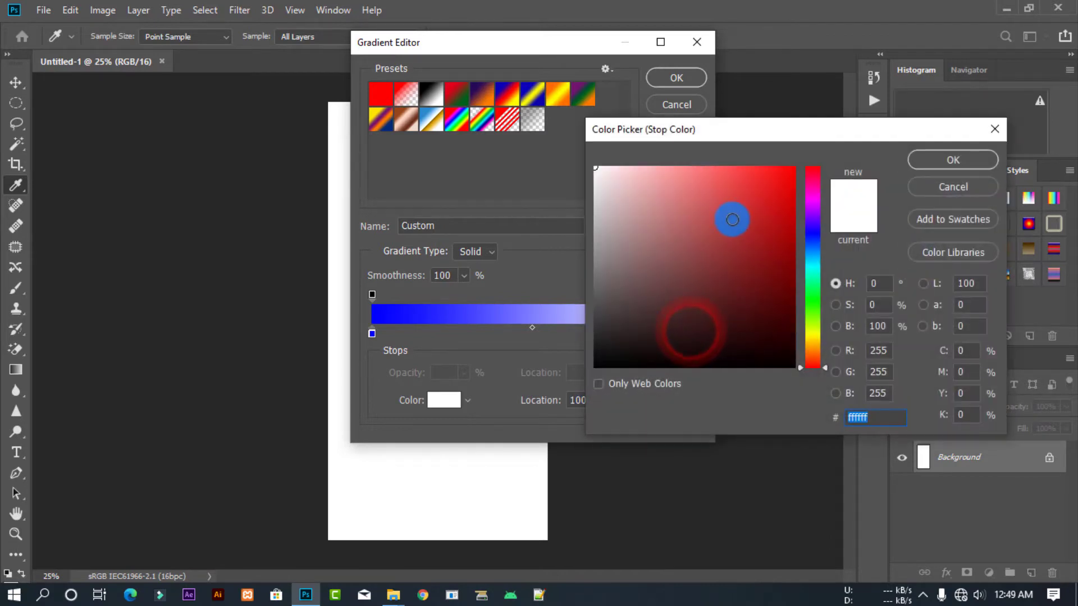
{"action": "left_click", "coordinate": [689, 217]}
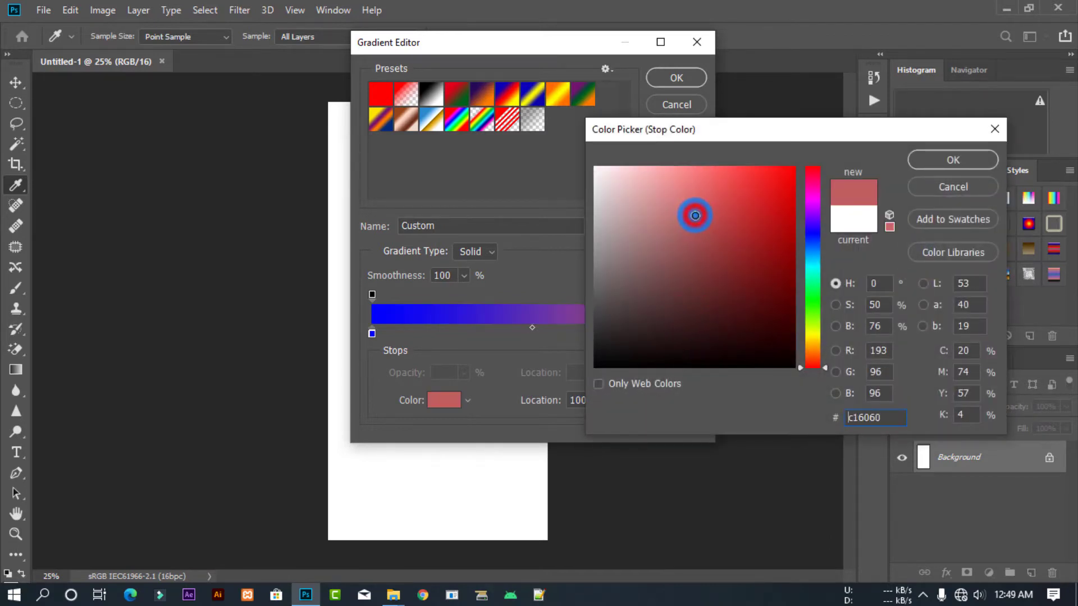
{"action": "left_click", "coordinate": [811, 284]}
{"action": "left_click_drag", "start_coordinate": [810, 266], "coordinate": [810, 295]}
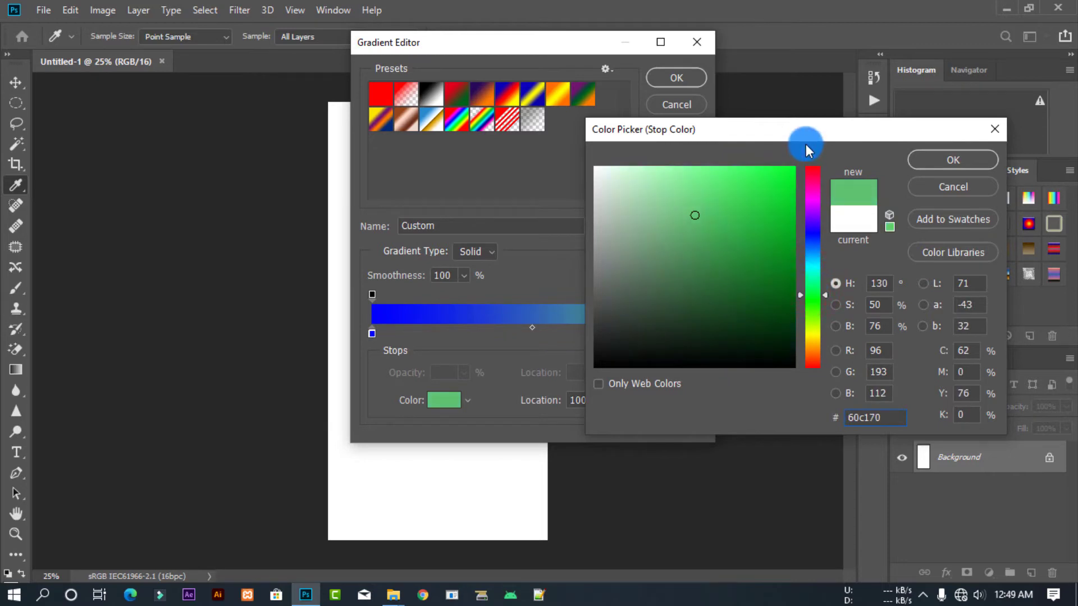
{"action": "mouse_move", "coordinate": [806, 142]}
{"action": "left_mouse_down"}
{"action": "mouse_move", "coordinate": [709, 349]}
{"action": "mouse_move", "coordinate": [596, 411]}
{"action": "left_mouse_up"}
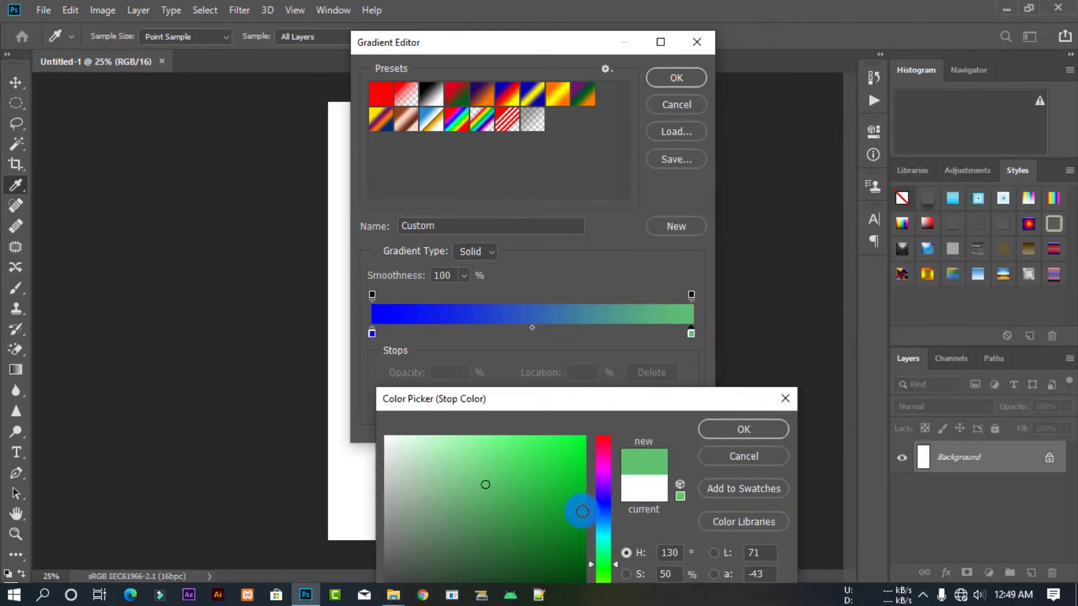
{"action": "left_click_drag", "start_coordinate": [555, 482], "coordinate": [572, 448]}
{"action": "left_click", "coordinate": [742, 425]}
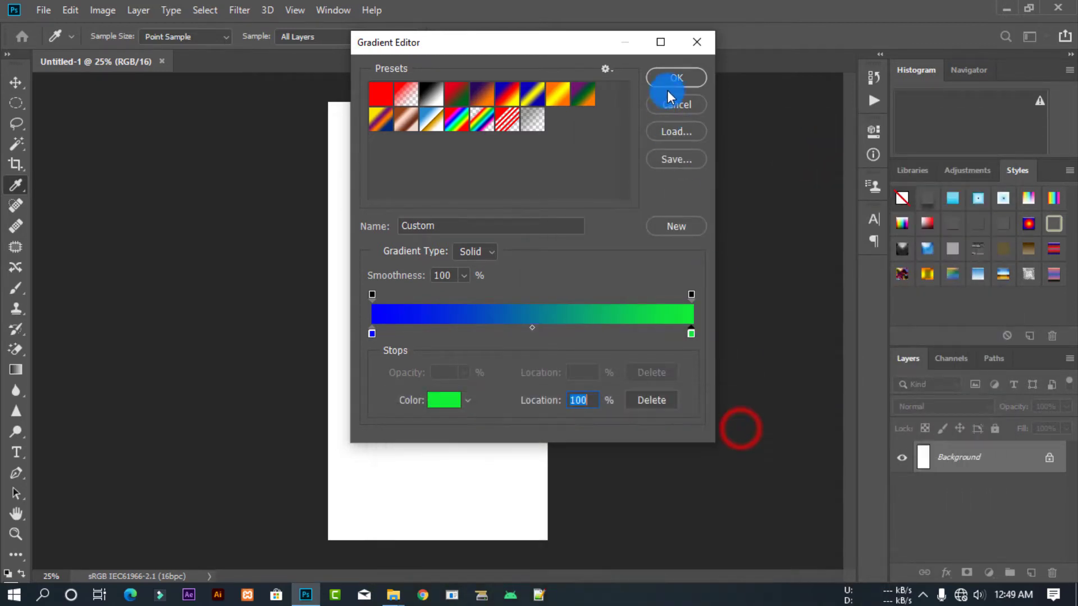
{"action": "left_click", "coordinate": [677, 78]}
{"action": "left_click_drag", "start_coordinate": [377, 350], "coordinate": [548, 222]}
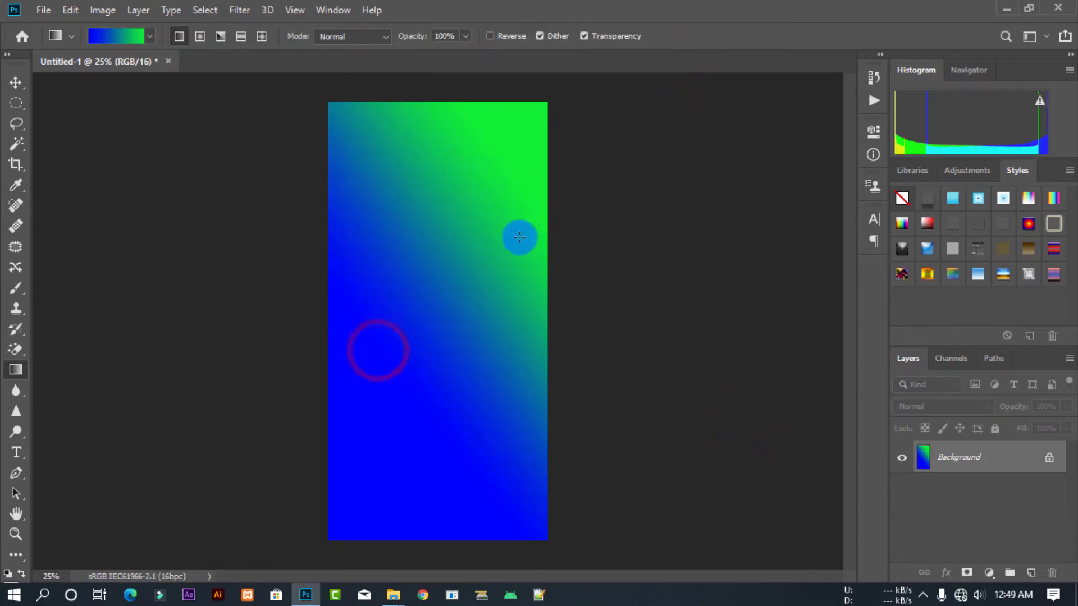
{"action": "mouse_move", "coordinate": [485, 231]}
{"action": "left_mouse_down"}
{"action": "mouse_move", "coordinate": [349, 334]}
{"action": "mouse_move", "coordinate": [558, 333]}
{"action": "left_mouse_up"}
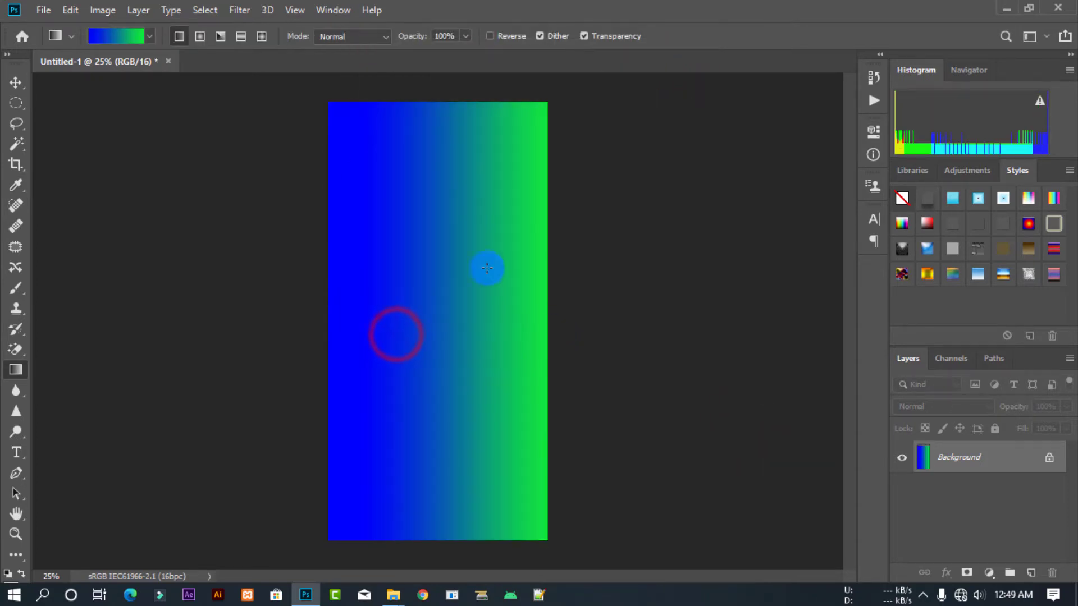
Step: Change the start stop to yellow-green and redraw the gradient vertically down the canvas
{"action": "left_click", "coordinate": [120, 45]}
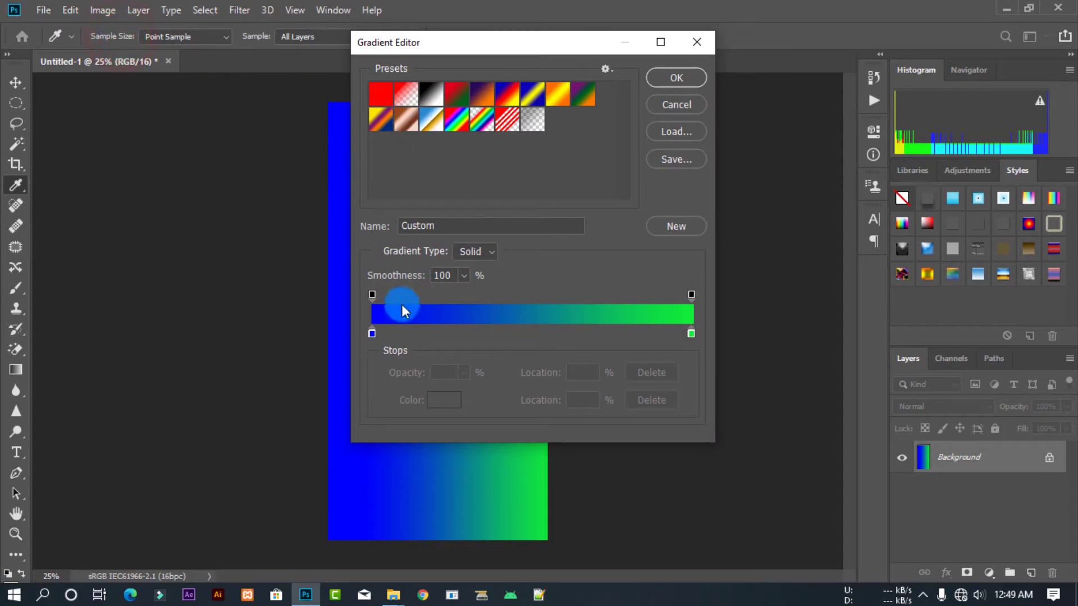
{"action": "double_click", "coordinate": [372, 335]}
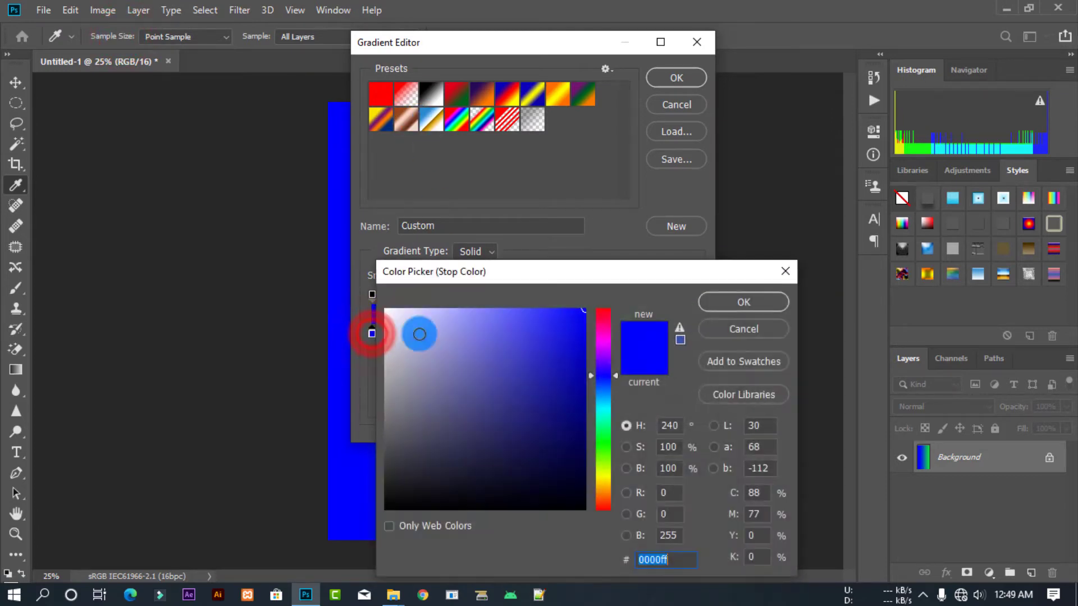
{"action": "left_click_drag", "start_coordinate": [602, 445], "coordinate": [604, 469]}
{"action": "left_click_drag", "start_coordinate": [537, 370], "coordinate": [539, 326]}
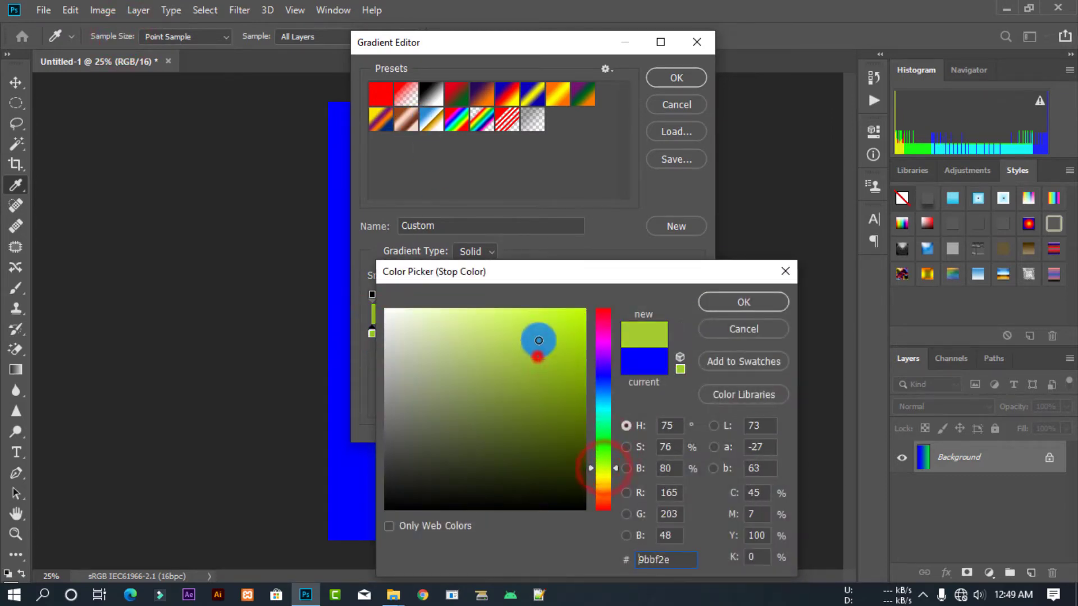
{"action": "left_click", "coordinate": [730, 302]}
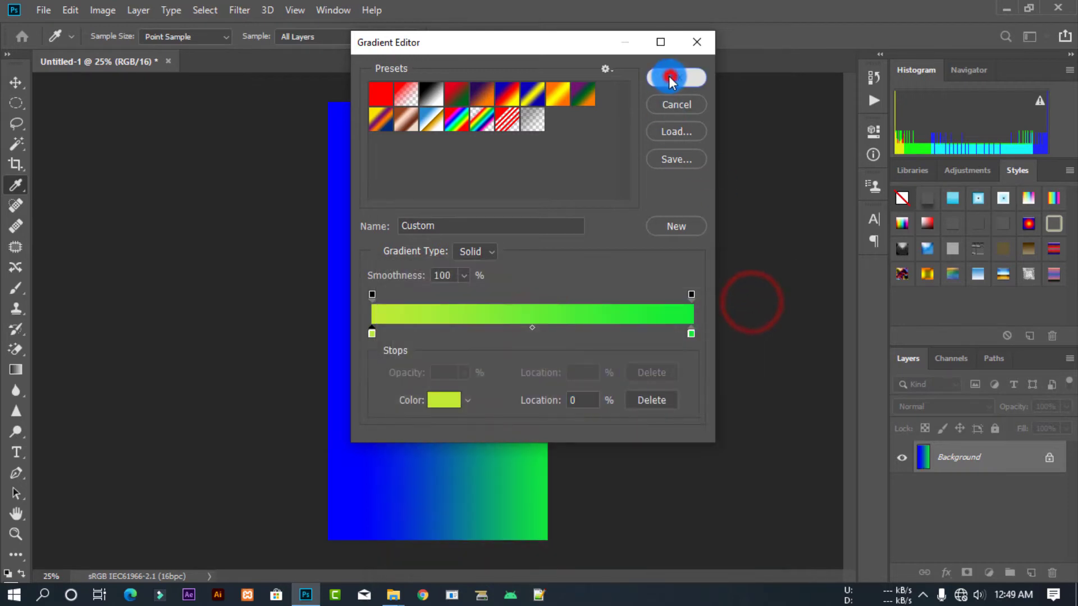
{"action": "left_click", "coordinate": [677, 77]}
{"action": "left_click_drag", "start_coordinate": [414, 282], "coordinate": [524, 318]}
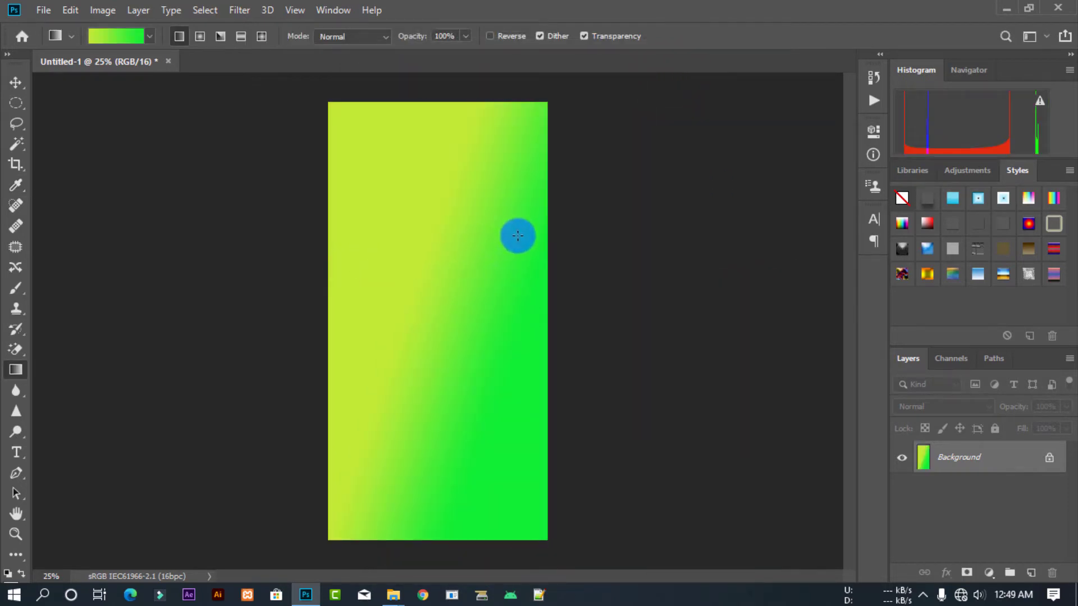
{"action": "left_click_drag", "start_coordinate": [505, 233], "coordinate": [298, 318]}
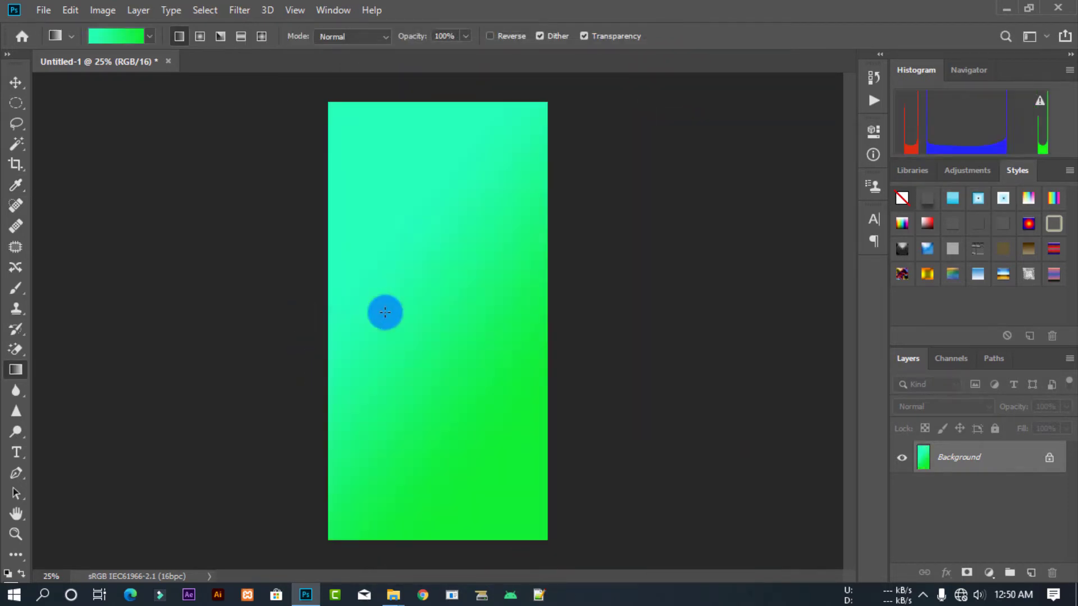
{"action": "mouse_move", "coordinate": [370, 254]}
{"action": "left_mouse_down"}
{"action": "mouse_move", "coordinate": [518, 401]}
{"action": "mouse_move", "coordinate": [358, 164]}
{"action": "left_mouse_up"}
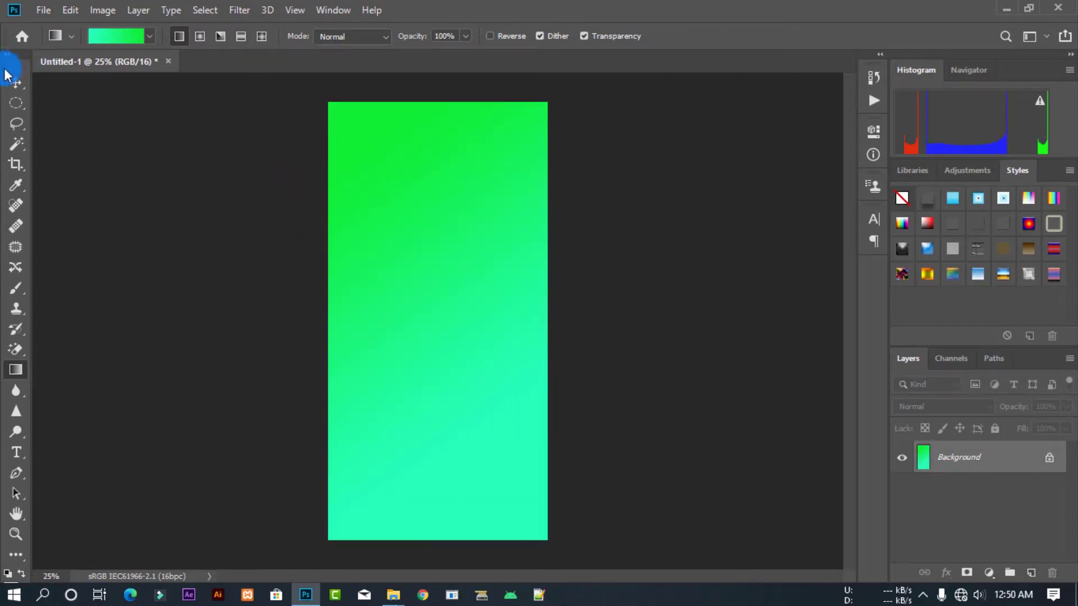
Step: With the Move tool active, start File > Place Embedded and browse the phone frames folder
{"action": "left_click", "coordinate": [5, 83]}
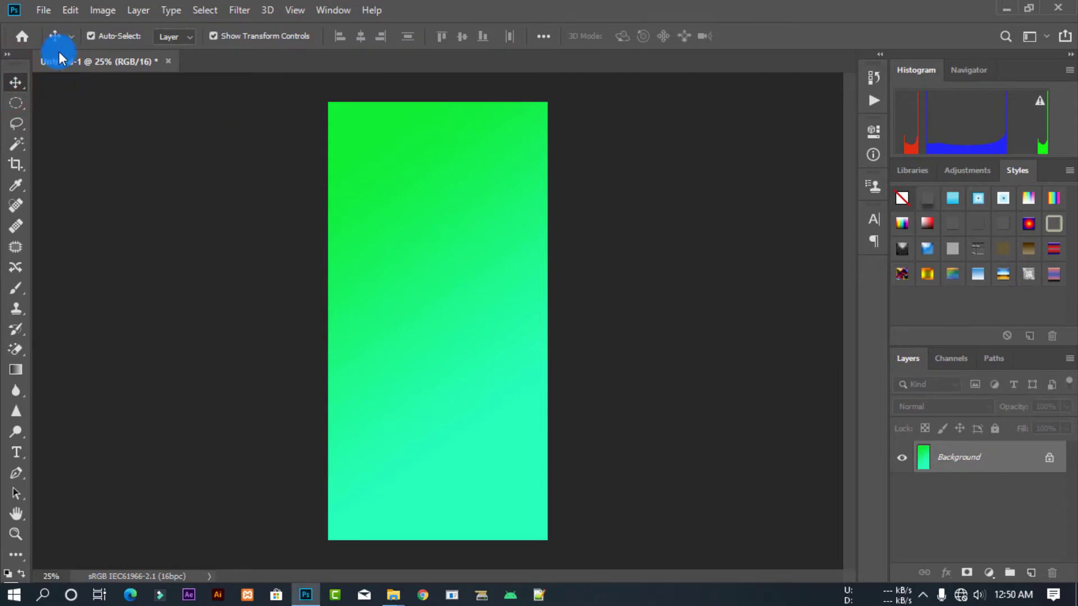
{"action": "left_click", "coordinate": [43, 10]}
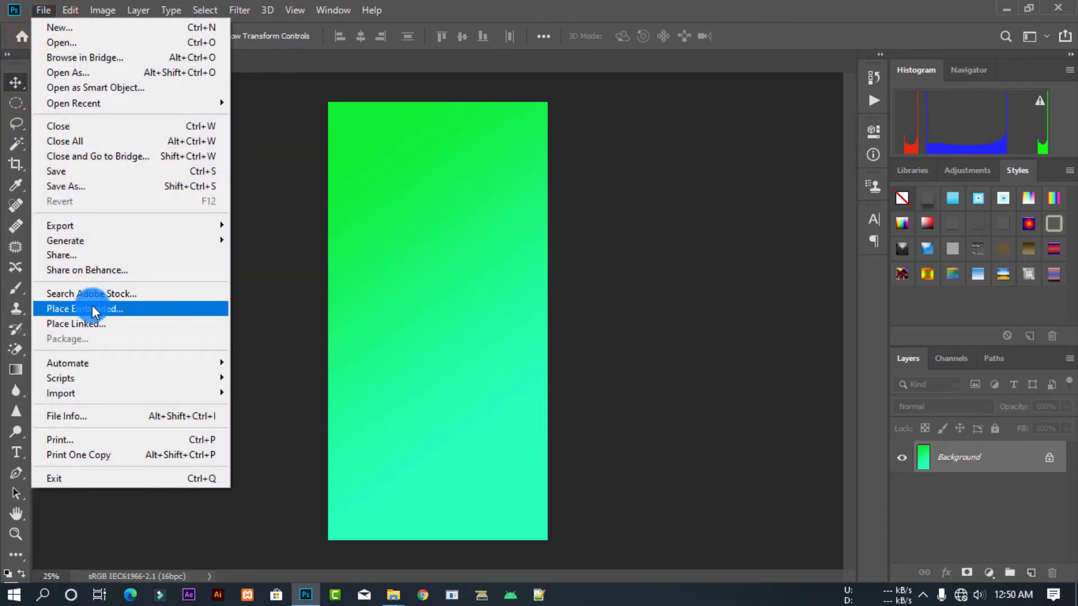
{"action": "left_click", "coordinate": [125, 308]}
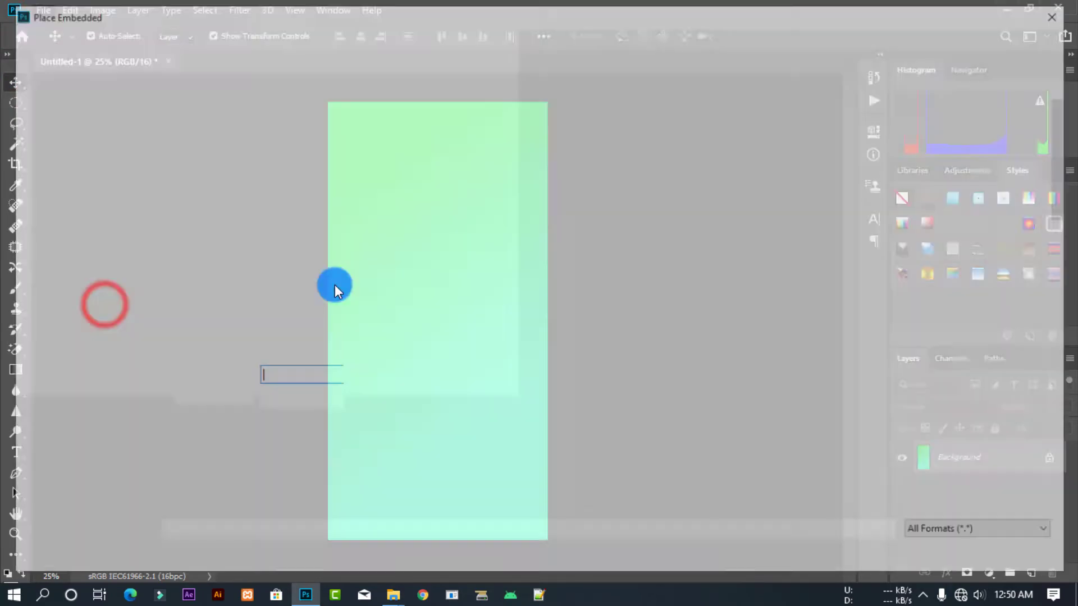
{"action": "scroll", "coordinate": [544, 272], "scroll_direction": "down", "scroll_amount": 5}
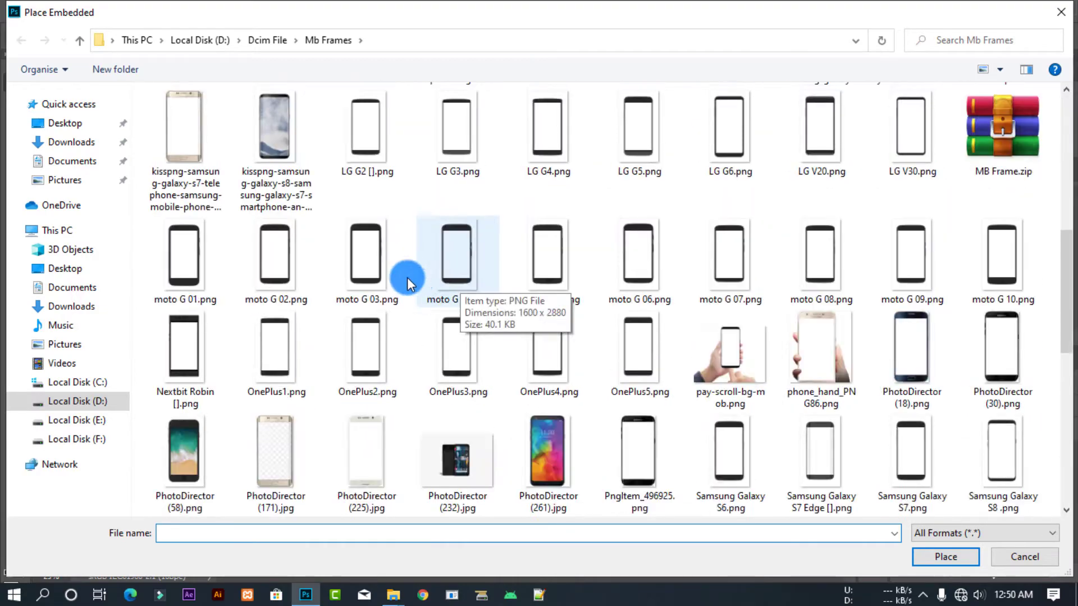
{"action": "scroll", "coordinate": [352, 284], "scroll_direction": "down", "scroll_amount": 4}
{"action": "scroll", "coordinate": [298, 292], "scroll_direction": "up", "scroll_amount": 10}
{"action": "scroll", "coordinate": [299, 292], "scroll_direction": "down", "scroll_amount": 5}
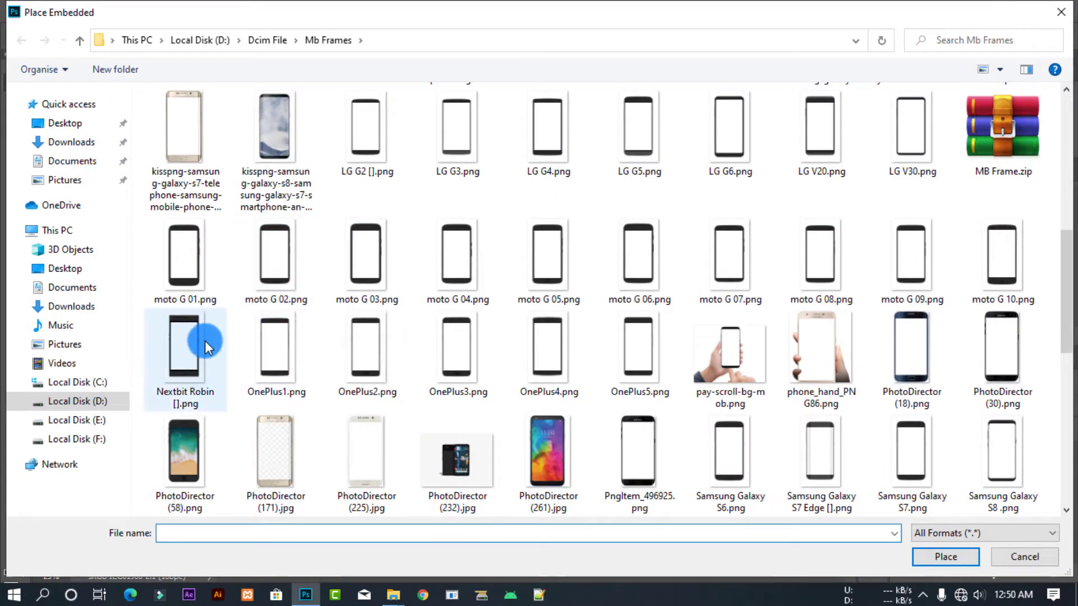
{"action": "scroll", "coordinate": [315, 235], "scroll_direction": "down", "scroll_amount": 5}
{"action": "scroll", "coordinate": [316, 234], "scroll_direction": "up", "scroll_amount": 5}
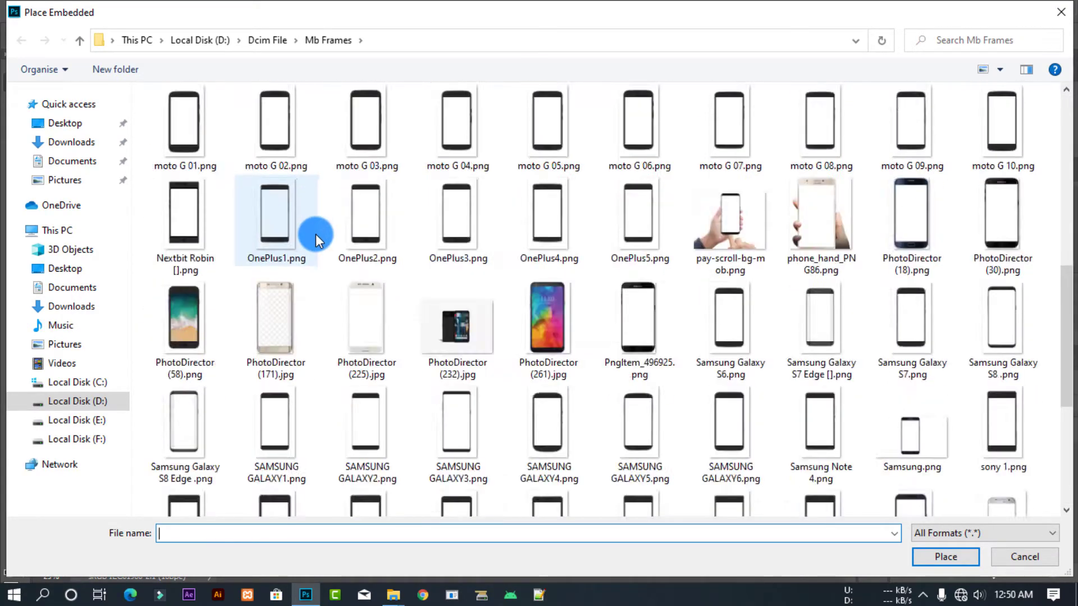
{"action": "scroll", "coordinate": [315, 234], "scroll_direction": "up", "scroll_amount": 5}
Step: Search the folder for 's8' and place Samsung Galaxy S8.png into the canvas
{"action": "left_click", "coordinate": [974, 50]}
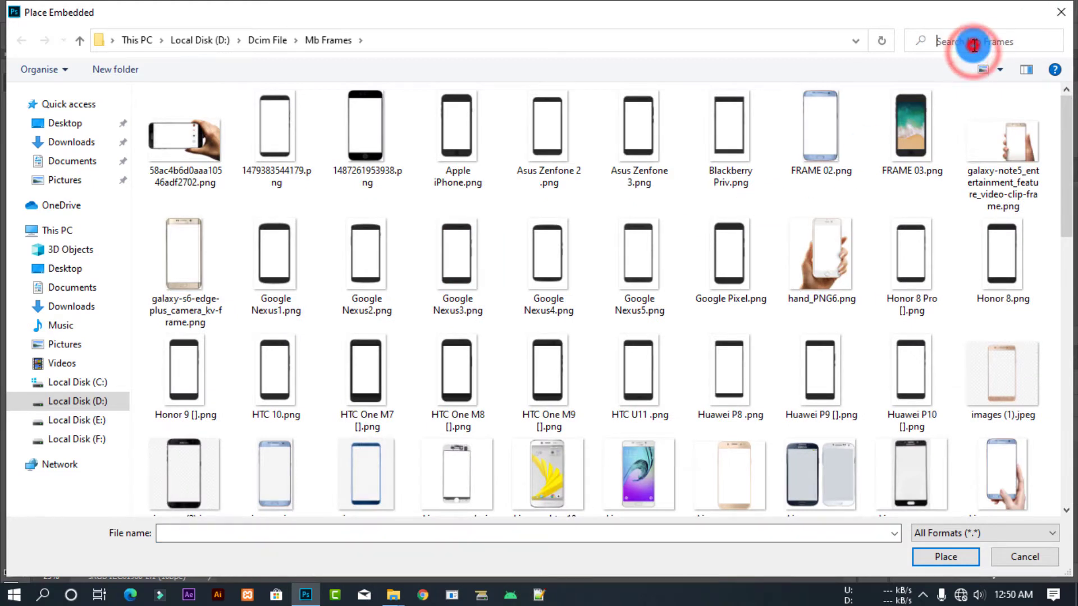
{"action": "type", "text": "s8"}
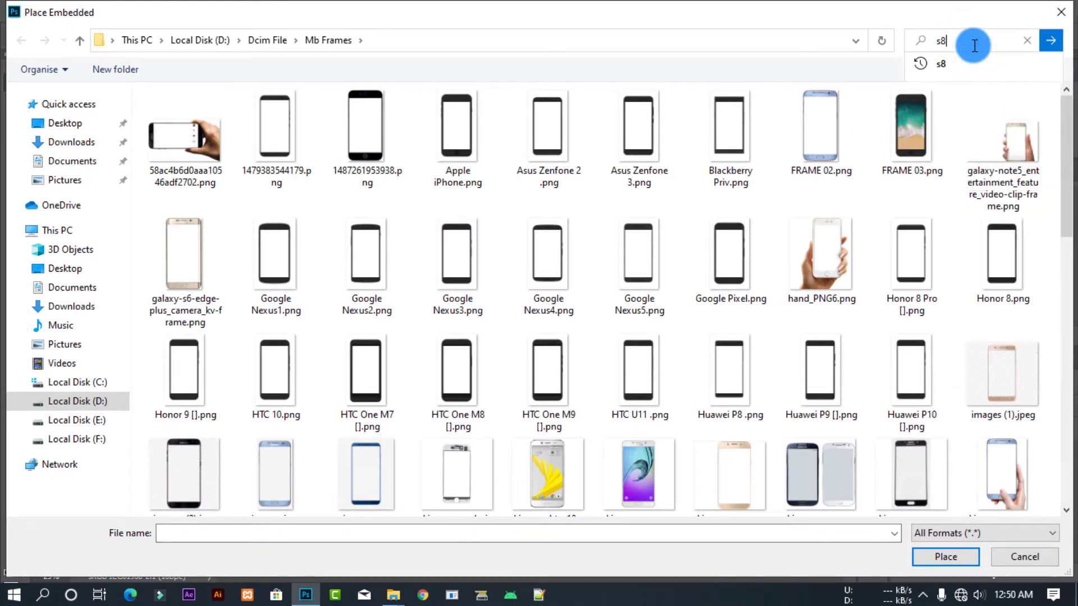
{"action": "left_click", "coordinate": [1050, 40]}
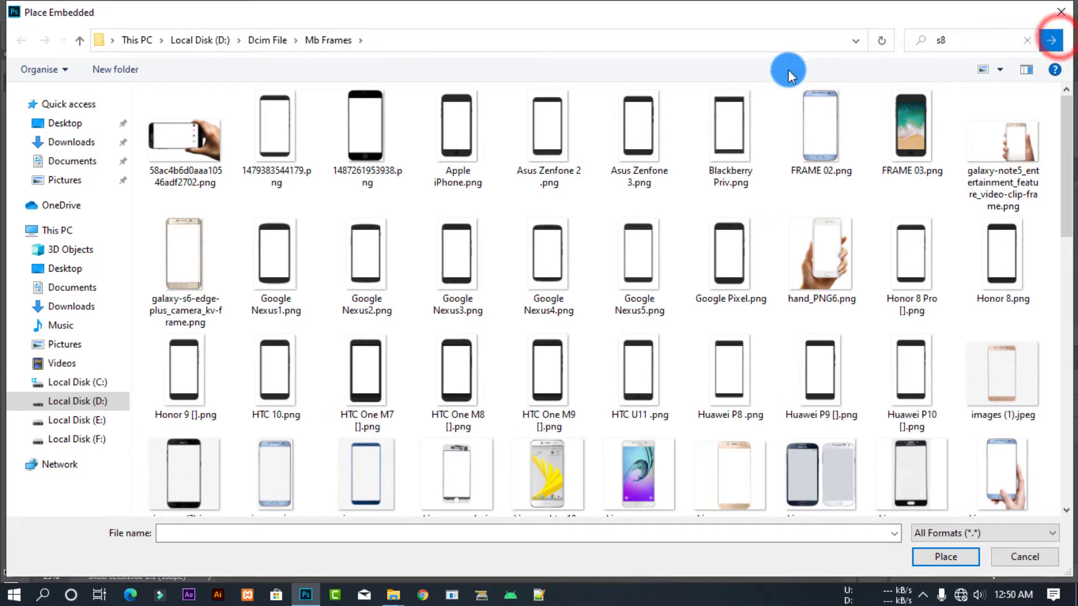
{"action": "left_click", "coordinate": [430, 144]}
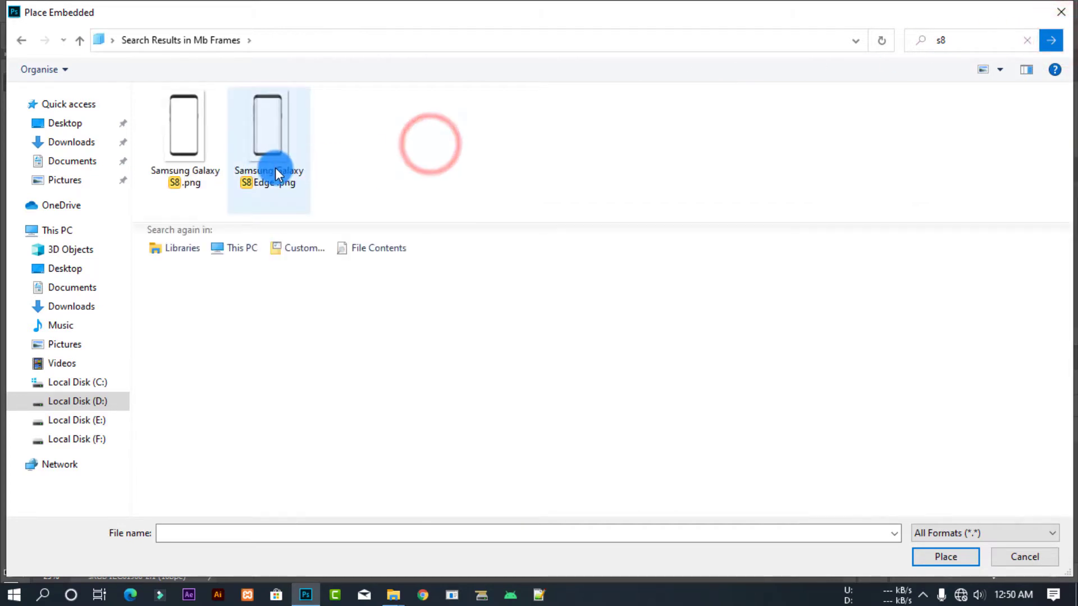
{"action": "left_click", "coordinate": [185, 170]}
{"action": "left_click", "coordinate": [423, 164]}
{"action": "left_click_drag", "start_coordinate": [423, 163], "coordinate": [212, 153]}
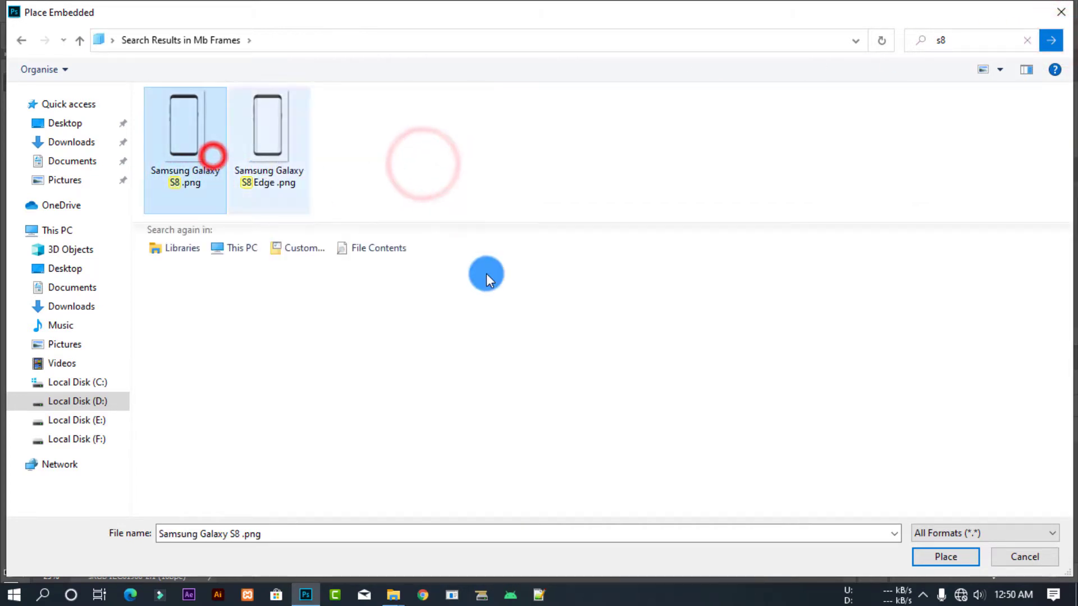
{"action": "left_click", "coordinate": [970, 554]}
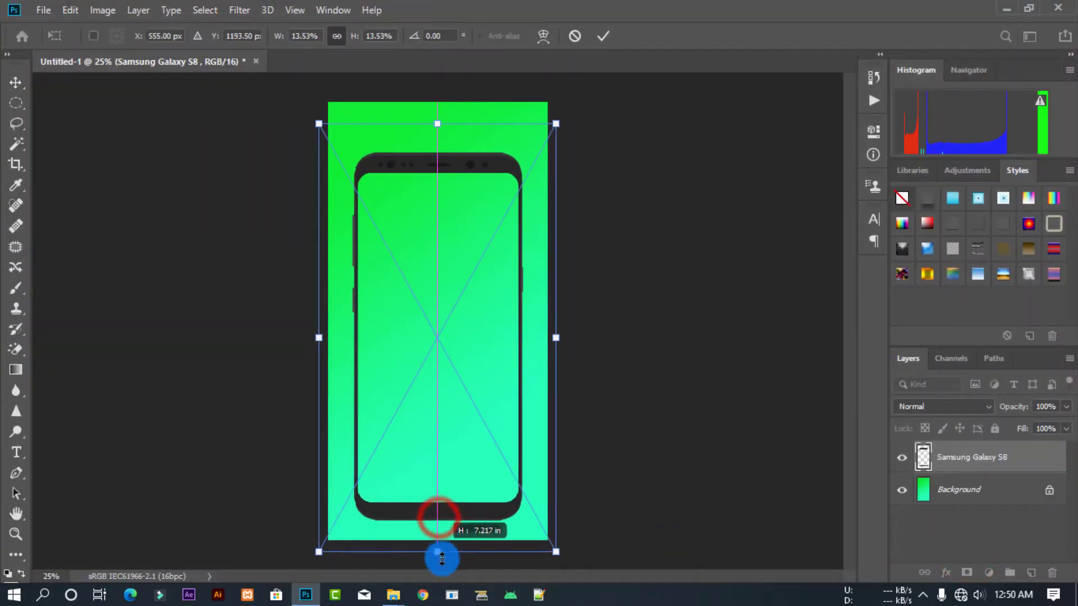
Step: Enlarge the S8 frame to nearly fill the canvas, centre it, and commit
{"action": "left_click_drag", "start_coordinate": [438, 518], "coordinate": [450, 556]}
{"action": "left_click_drag", "start_coordinate": [433, 124], "coordinate": [434, 90]}
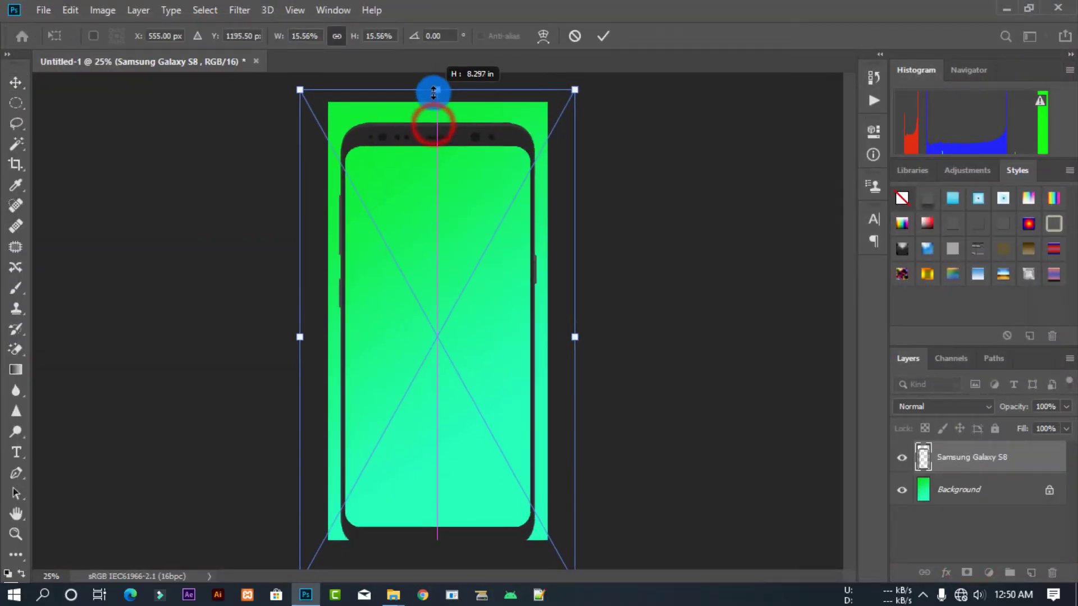
{"action": "left_click_drag", "start_coordinate": [449, 281], "coordinate": [462, 326]}
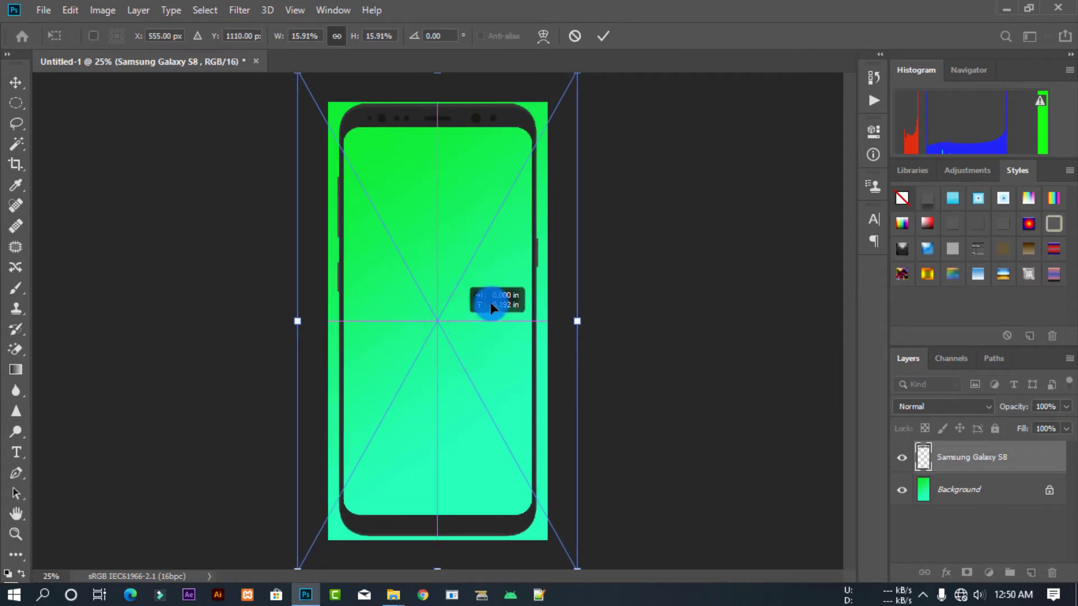
{"action": "left_click", "coordinate": [604, 36]}
Step: Reselect the phone frame, shrink it slightly from the top, and commit the new size
{"action": "left_click", "coordinate": [658, 167]}
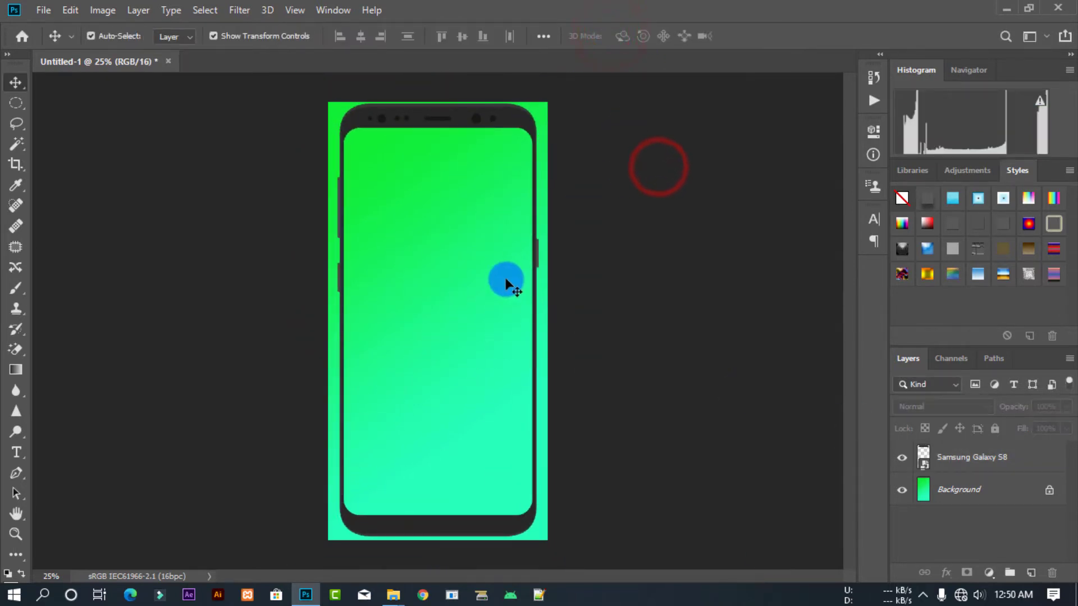
{"action": "left_click", "coordinate": [507, 257]}
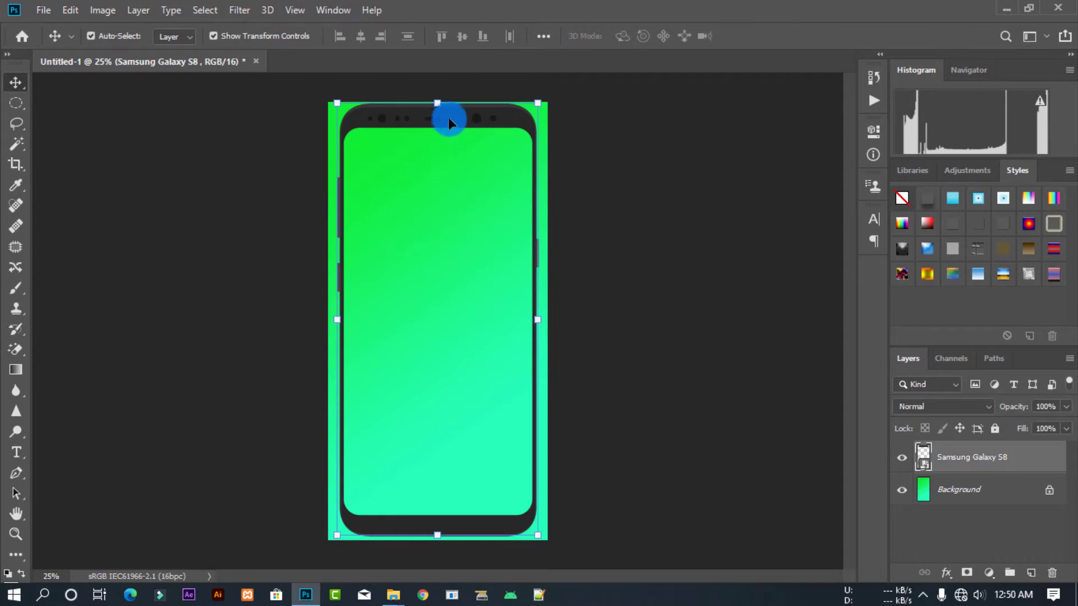
{"action": "left_click_drag", "start_coordinate": [442, 103], "coordinate": [440, 119]}
{"action": "left_click_drag", "start_coordinate": [419, 271], "coordinate": [418, 248]}
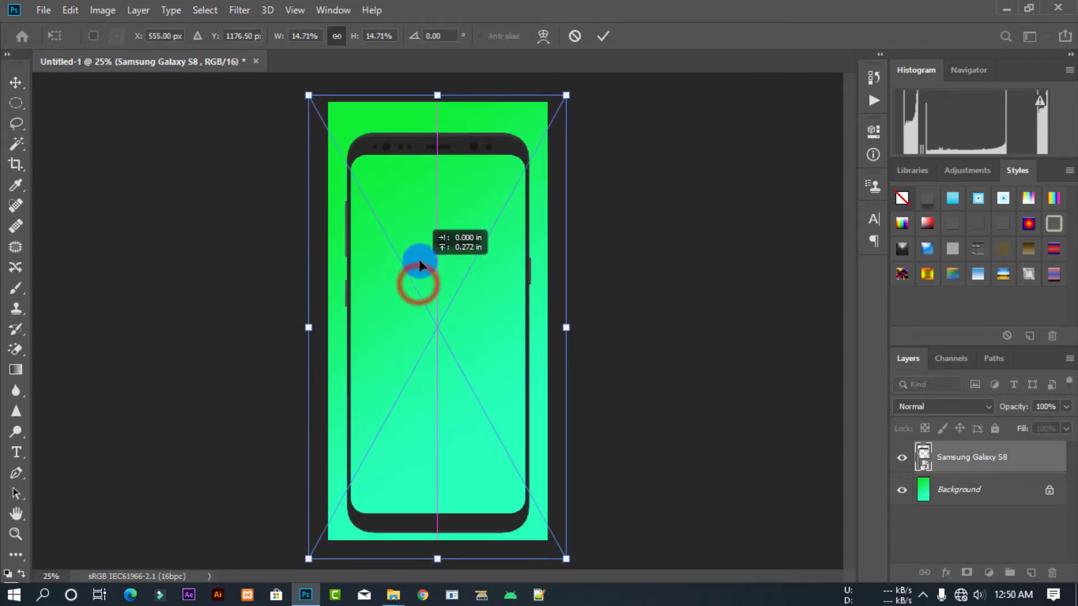
{"action": "left_click", "coordinate": [618, 257]}
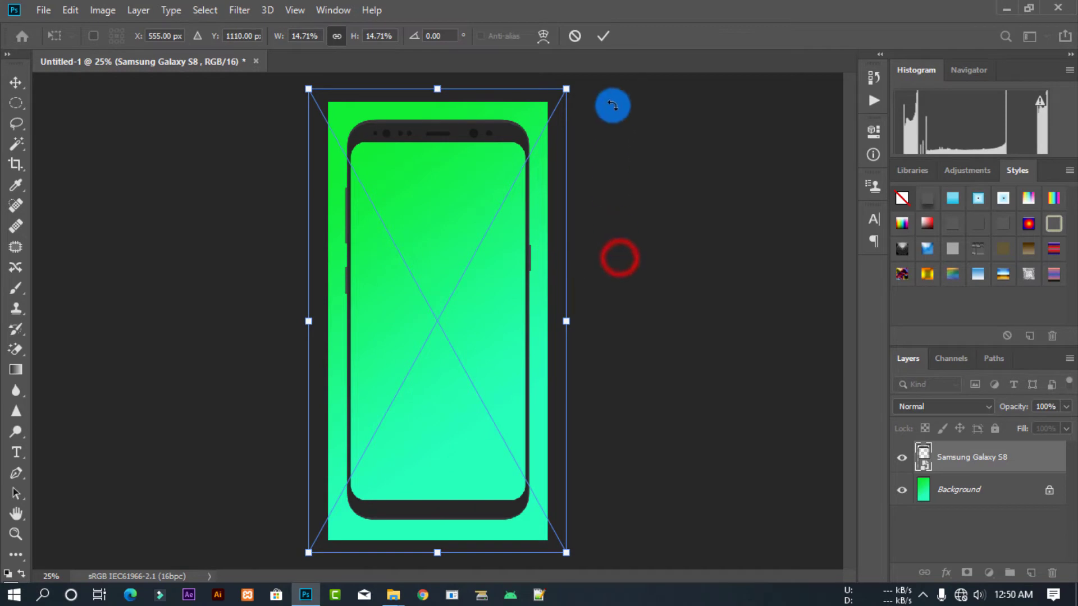
{"action": "left_click", "coordinate": [609, 36]}
{"action": "left_click", "coordinate": [675, 190]}
{"action": "left_click", "coordinate": [44, 9]}
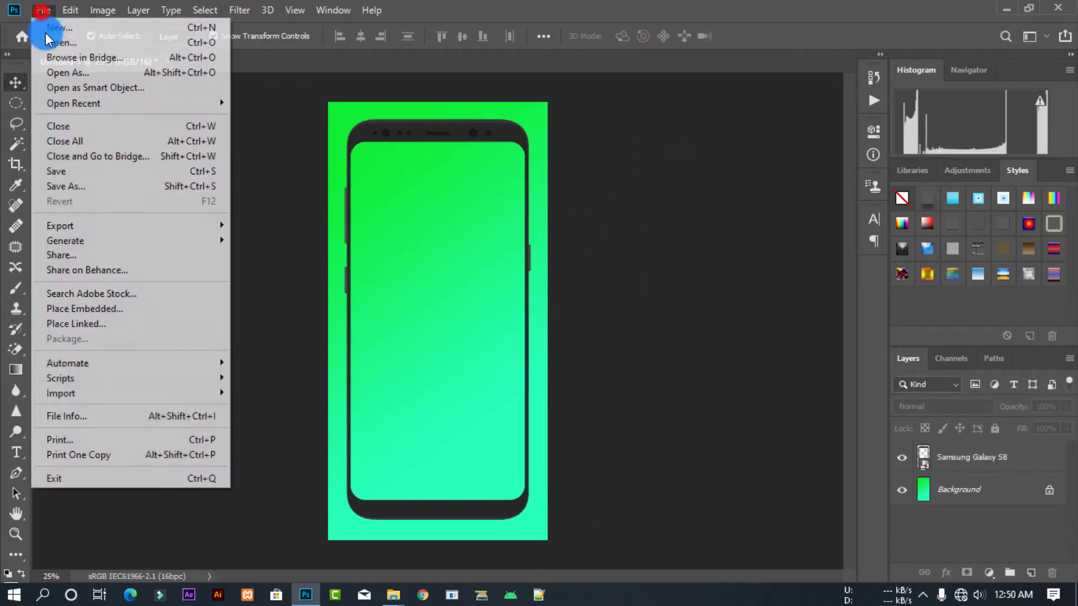
{"action": "left_click", "coordinate": [80, 43]}
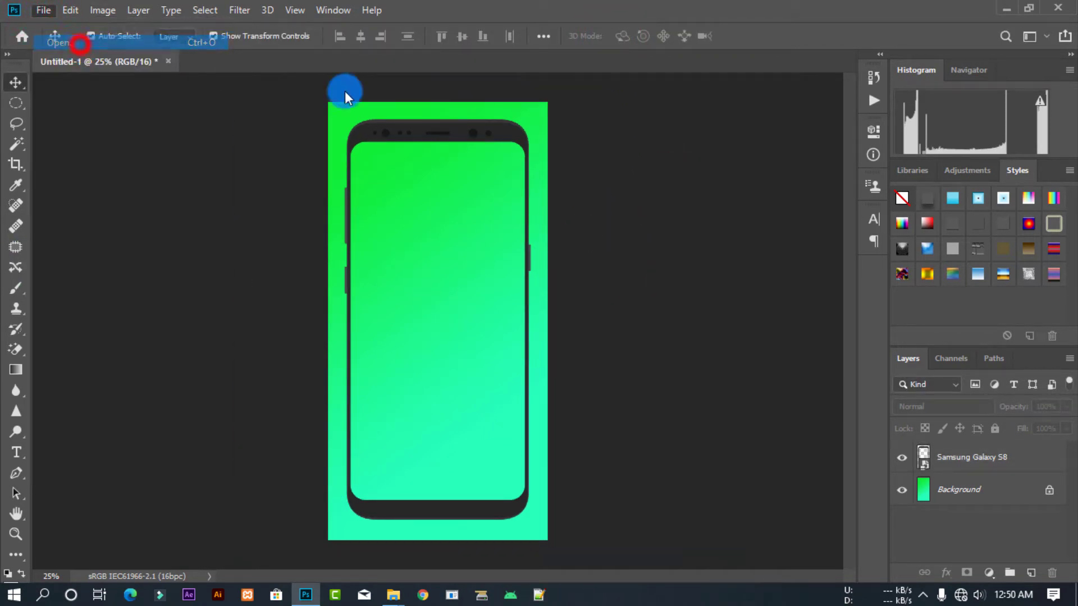
{"action": "left_click", "coordinate": [67, 344]}
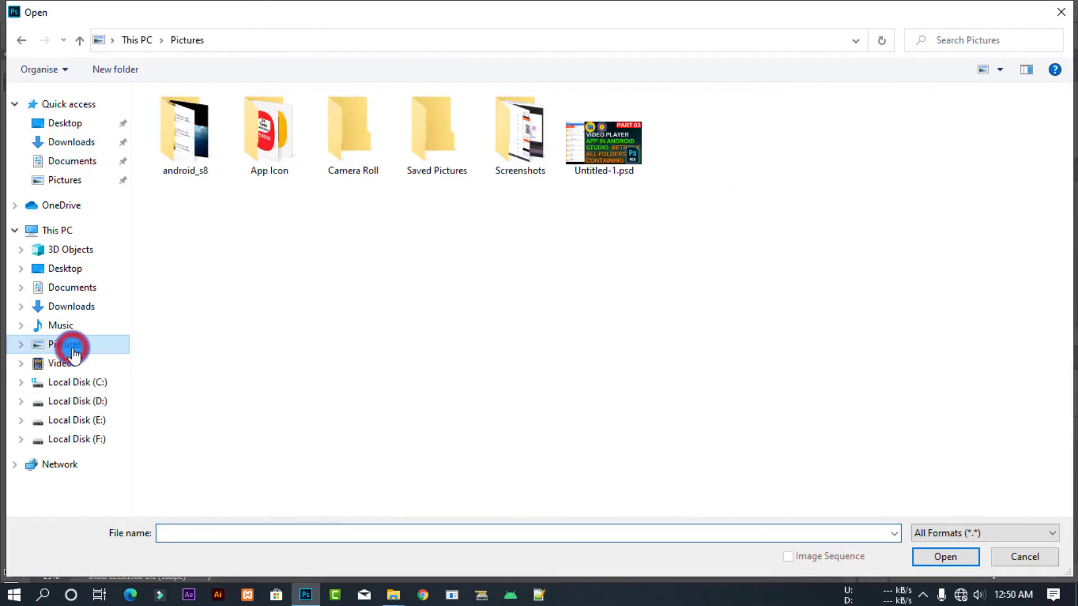
{"action": "double_click", "coordinate": [185, 149]}
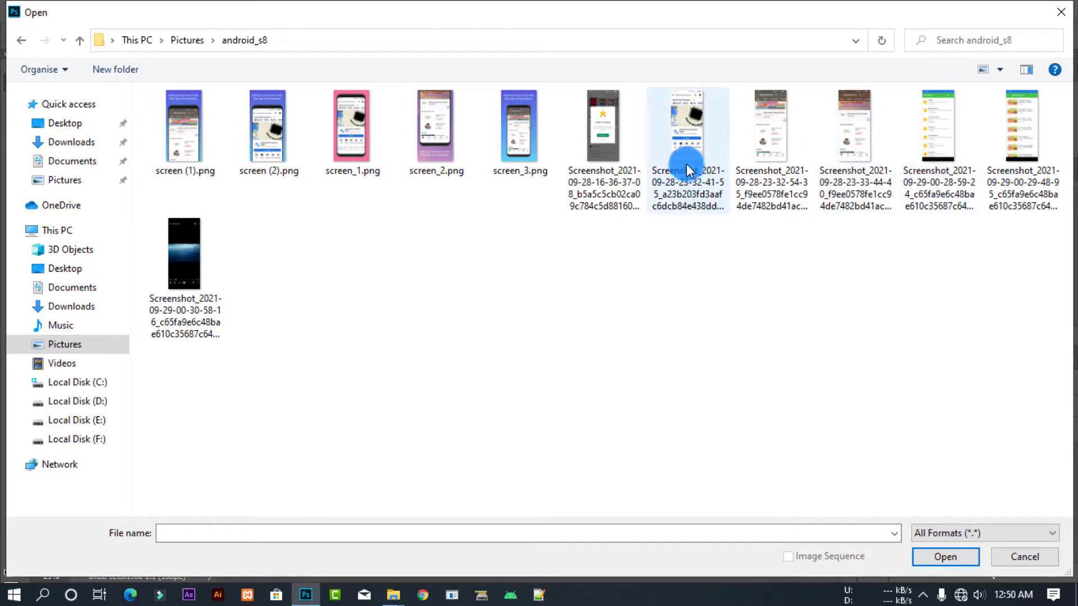
{"action": "left_click", "coordinate": [937, 146]}
{"action": "left_click", "coordinate": [962, 563]}
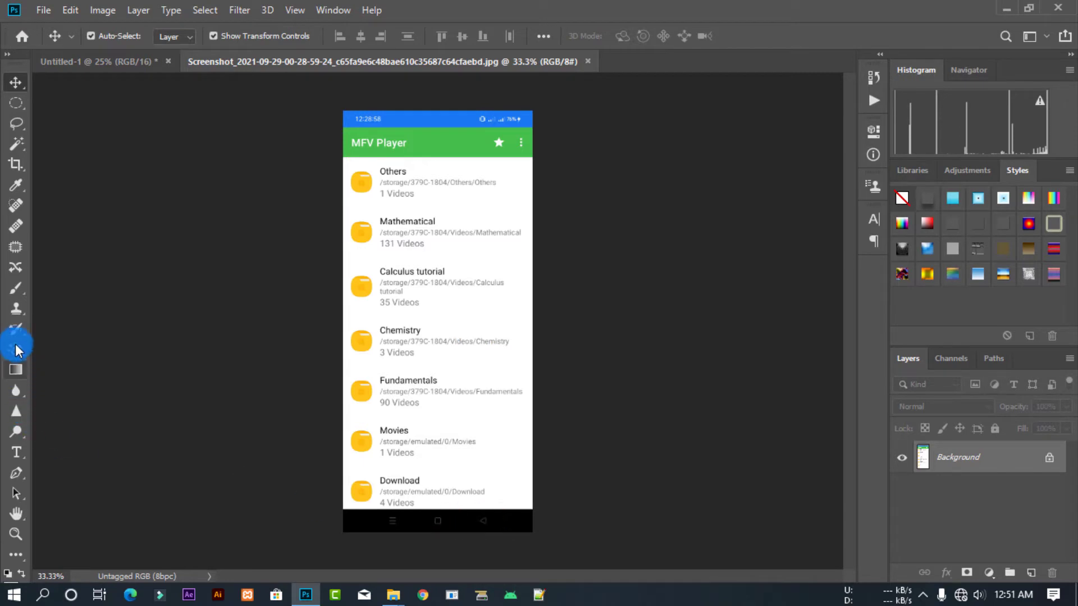
{"action": "left_click", "coordinate": [16, 287]}
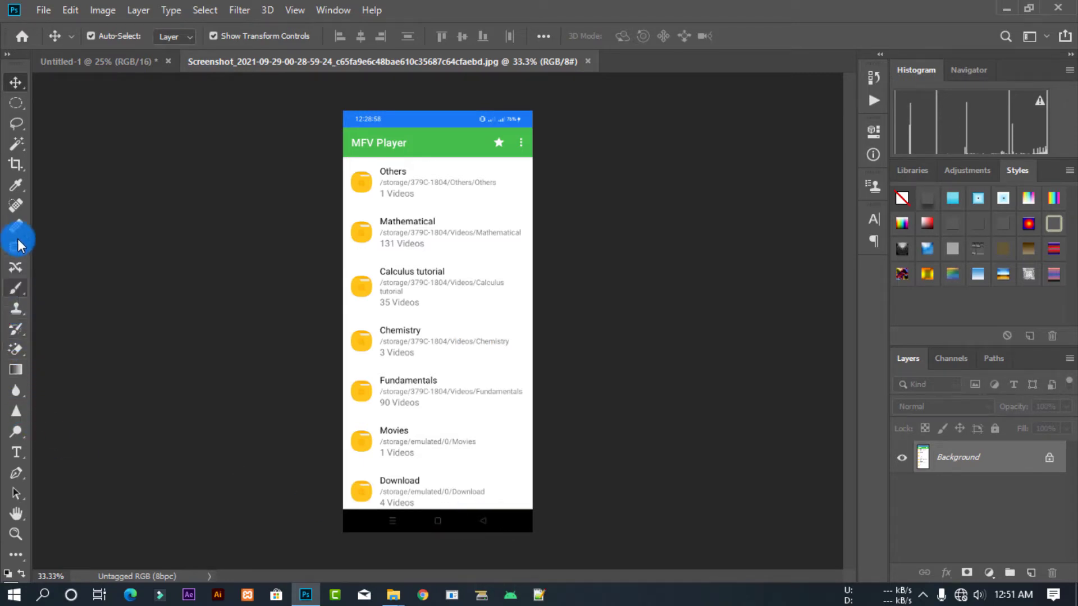
{"action": "left_click", "coordinate": [15, 163]}
Step: Raise the bottom crop edge above the navigation bar, apply the crop, and try moving the image
{"action": "left_click_drag", "start_coordinate": [439, 531], "coordinate": [439, 528]}
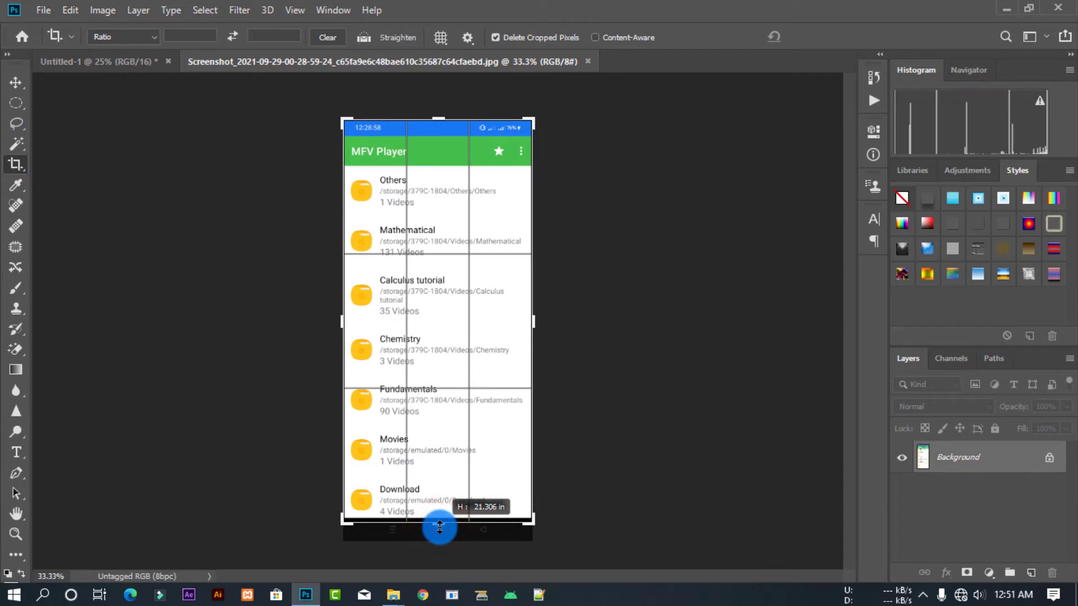
{"action": "left_click_drag", "start_coordinate": [440, 528], "coordinate": [440, 525]}
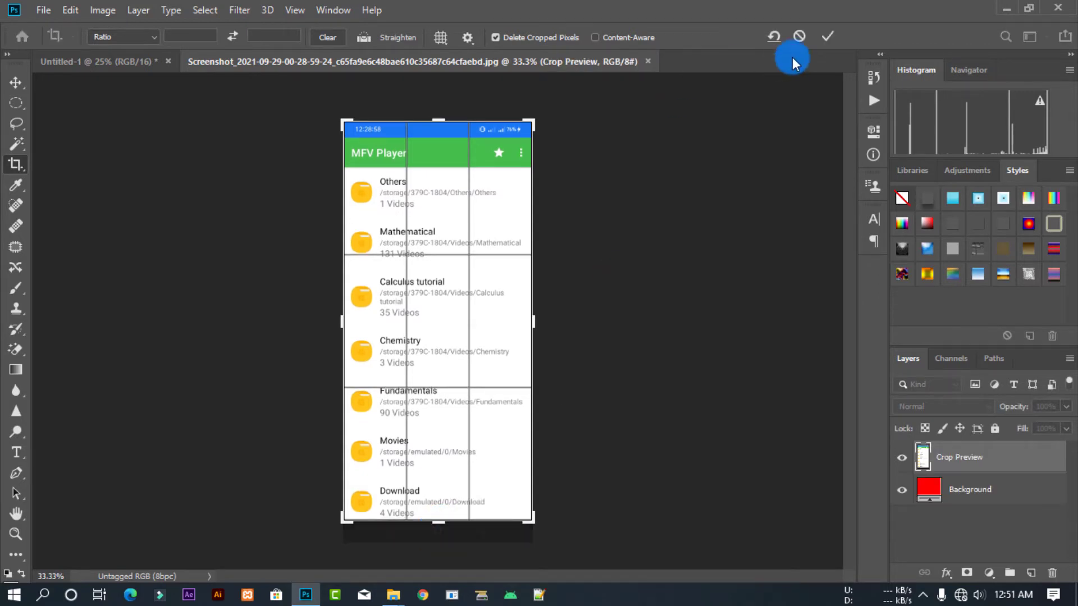
{"action": "left_click", "coordinate": [824, 37]}
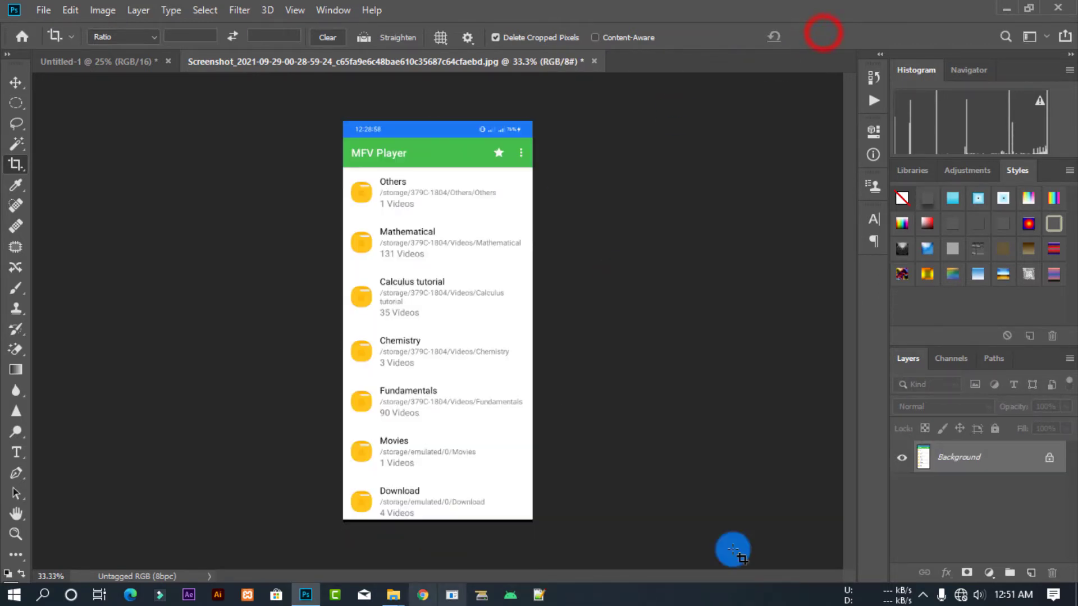
{"action": "left_click", "coordinate": [23, 82]}
{"action": "mouse_move", "coordinate": [409, 269]}
{"action": "left_mouse_down"}
{"action": "mouse_move", "coordinate": [451, 285]}
{"action": "mouse_move", "coordinate": [206, 96]}
{"action": "left_mouse_up"}
Step: Unlock the screenshot, drag it into the phone mockup, and place it beneath the frame
{"action": "left_click", "coordinate": [538, 269]}
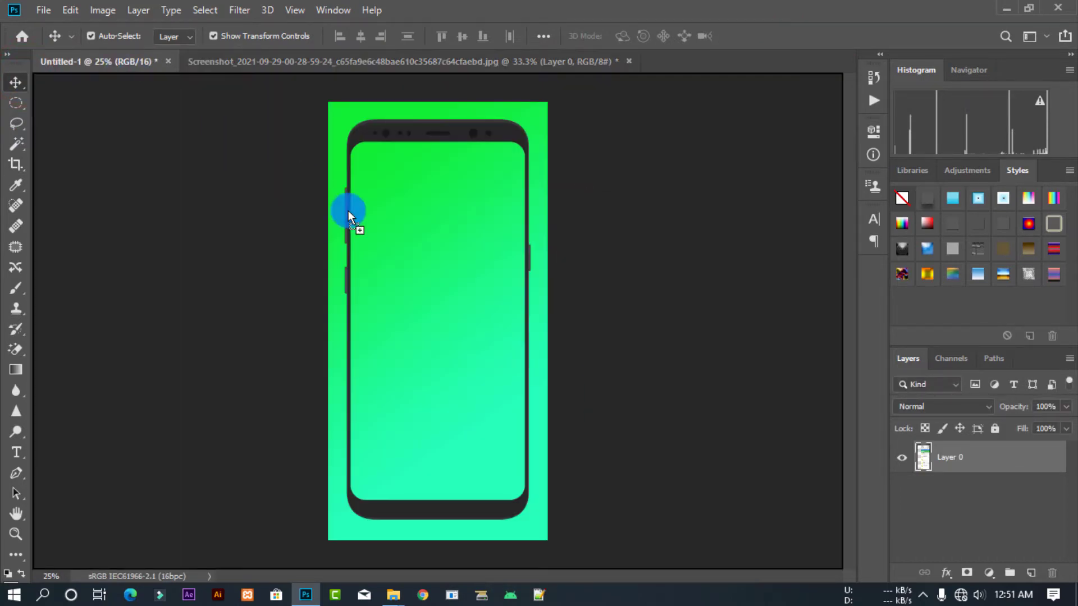
{"action": "mouse_move", "coordinate": [206, 97]}
{"action": "left_mouse_down"}
{"action": "mouse_move", "coordinate": [444, 272]}
{"action": "mouse_move", "coordinate": [456, 298]}
{"action": "left_mouse_up"}
{"action": "left_click", "coordinate": [513, 240]}
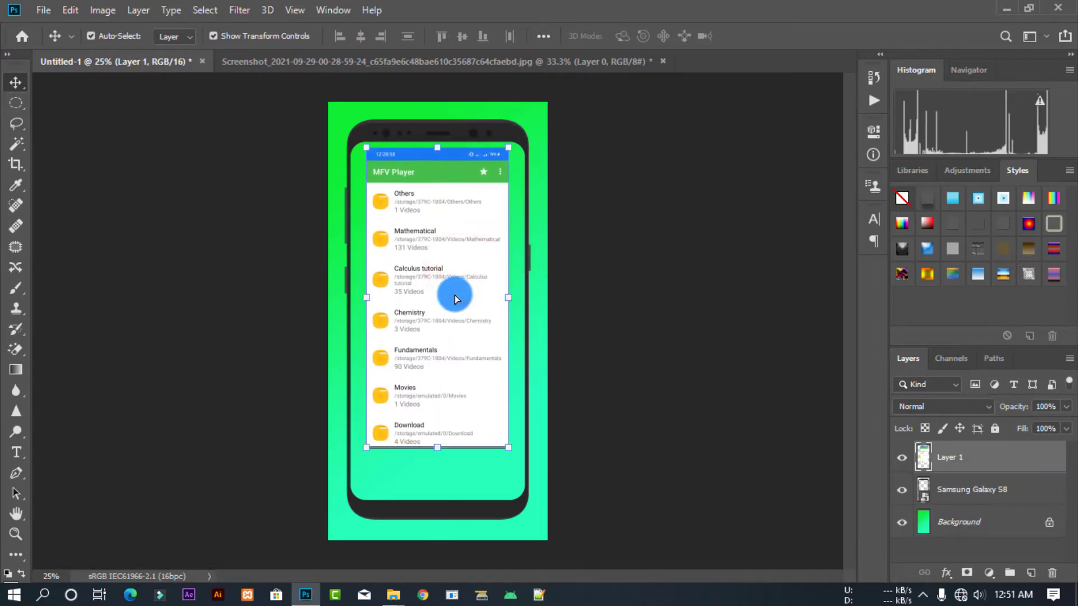
{"action": "left_click_drag", "start_coordinate": [974, 462], "coordinate": [983, 497]}
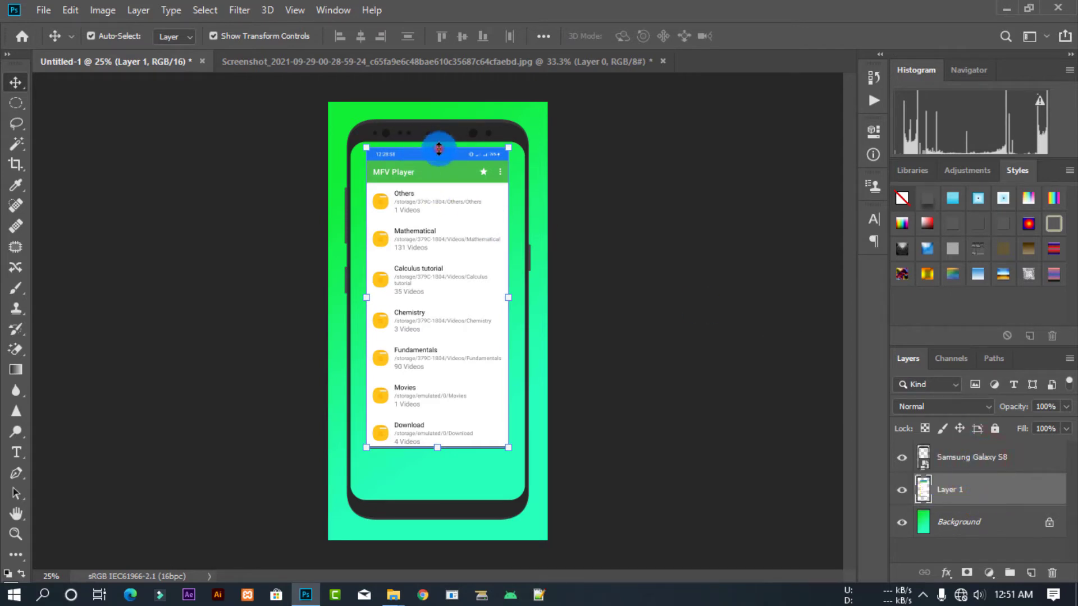
Step: Stretch and nudge the screenshot to fill the phone's screen, then commit the transform
{"action": "left_click_drag", "start_coordinate": [439, 149], "coordinate": [437, 141]}
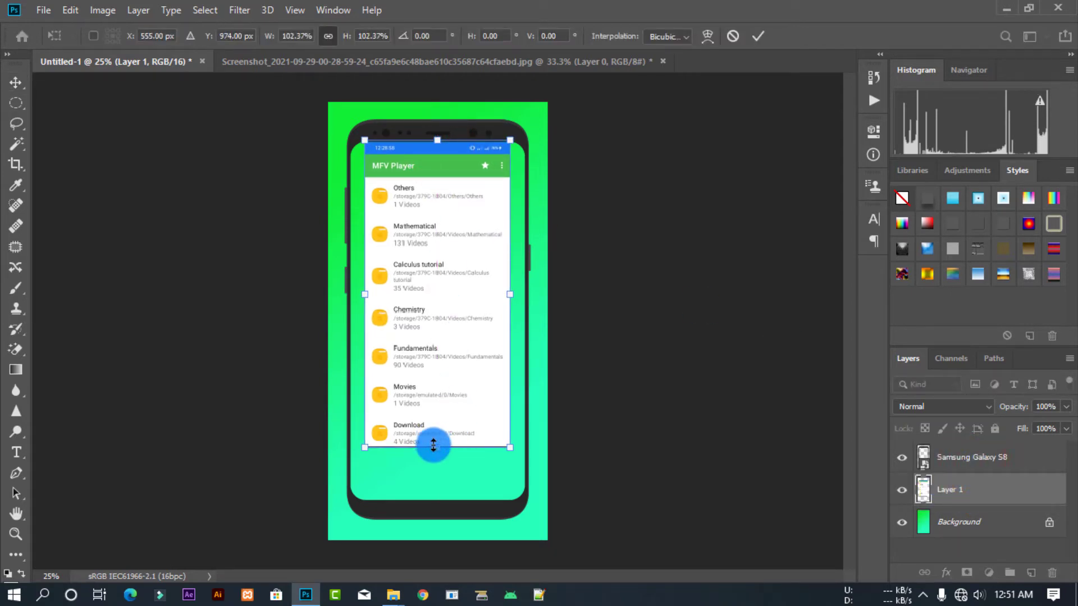
{"action": "left_click_drag", "start_coordinate": [434, 445], "coordinate": [434, 504]}
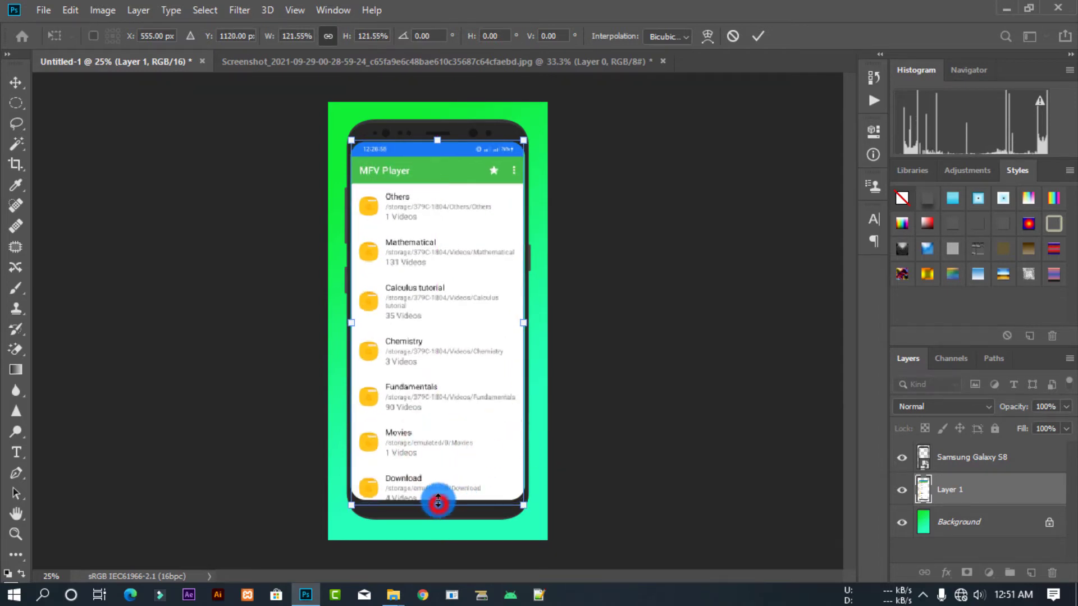
{"action": "left_click_drag", "start_coordinate": [438, 502], "coordinate": [437, 501]}
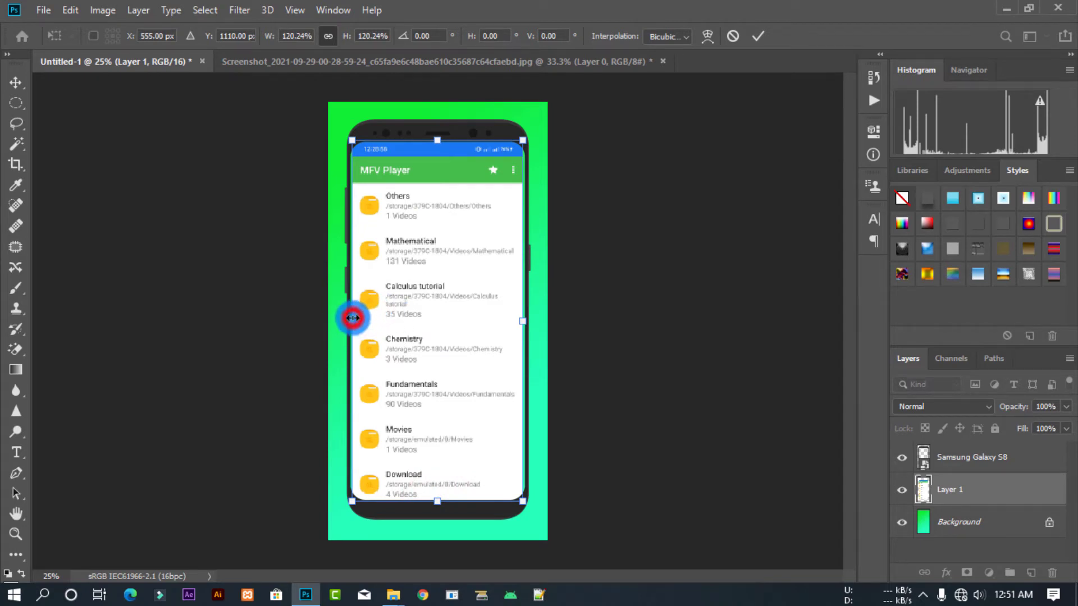
{"action": "left_click_drag", "start_coordinate": [352, 318], "coordinate": [346, 318]}
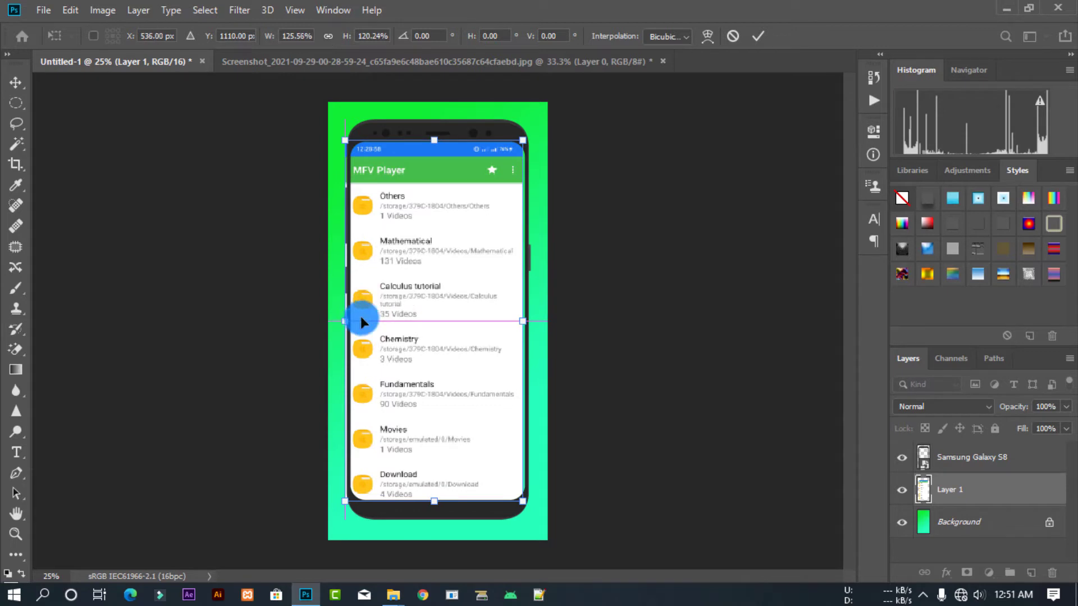
{"action": "key", "text": "Right"}
{"action": "key", "text": "Right"}
{"action": "key", "text": "Right"}
{"action": "key", "text": "Right"}
{"action": "key", "text": "Right"}
{"action": "key", "text": "Right"}
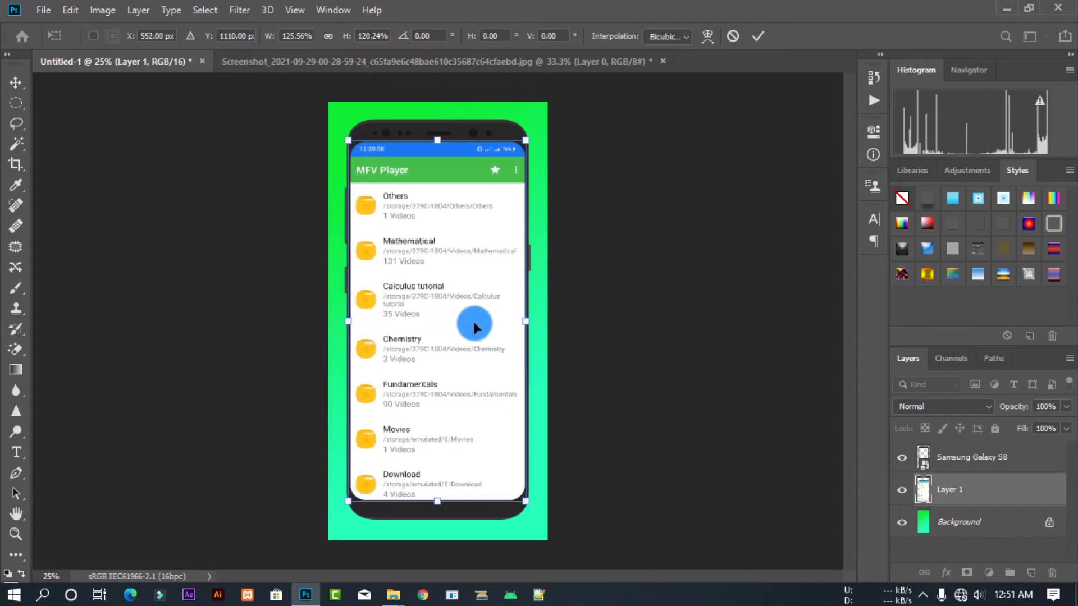
{"action": "key", "text": "Right"}
{"action": "key", "text": "Right"}
{"action": "key", "text": "Right"}
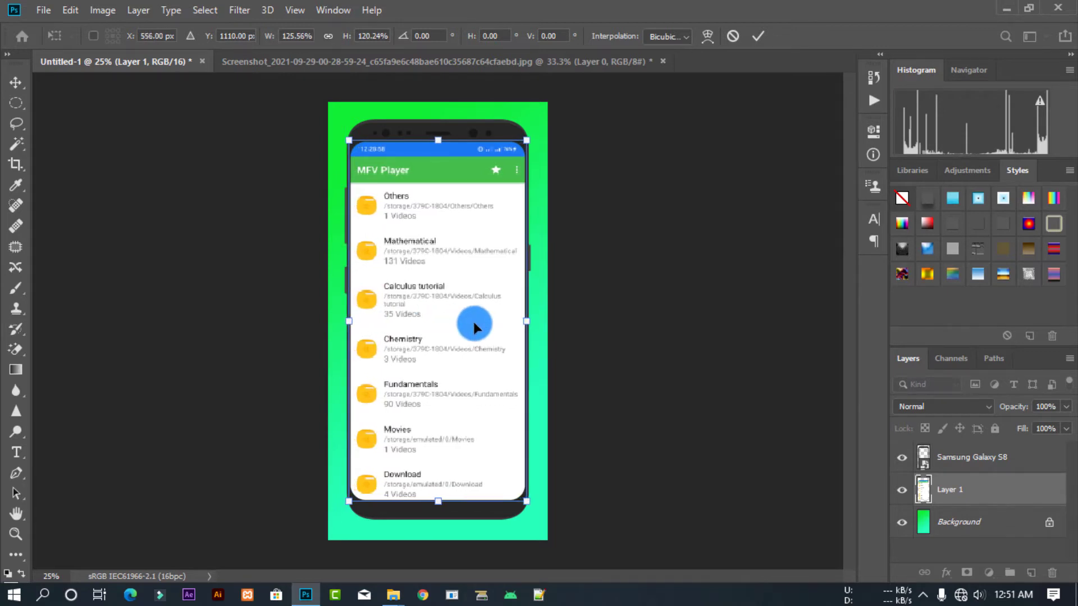
{"action": "key", "text": "Down"}
{"action": "key", "text": "Down"}
{"action": "key", "text": "Down"}
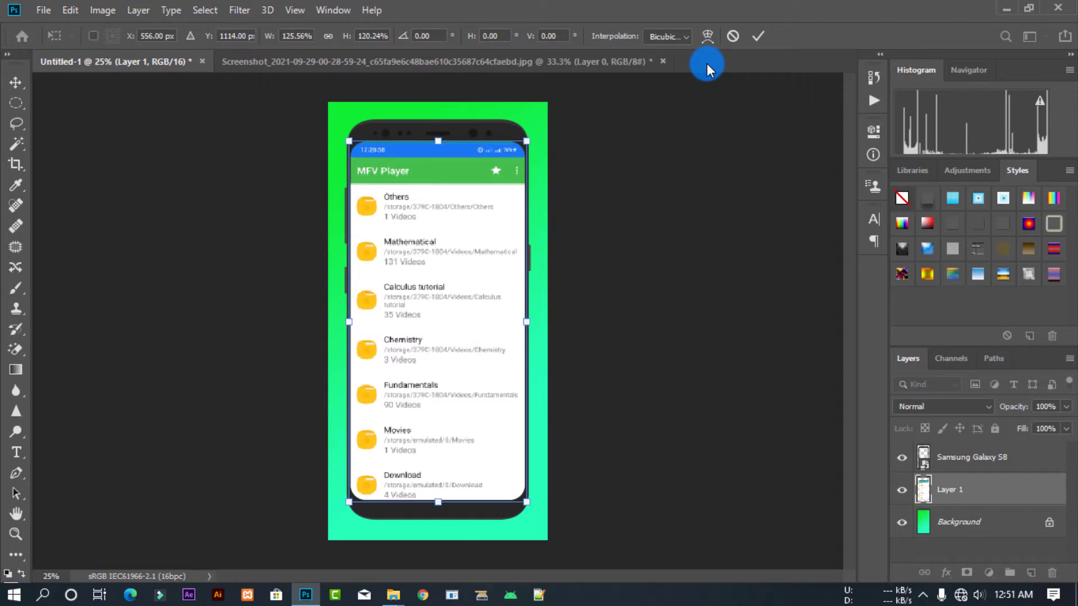
{"action": "key", "text": "Up"}
{"action": "key", "text": "Up"}
{"action": "key", "text": "Up"}
{"action": "left_click", "coordinate": [756, 32]}
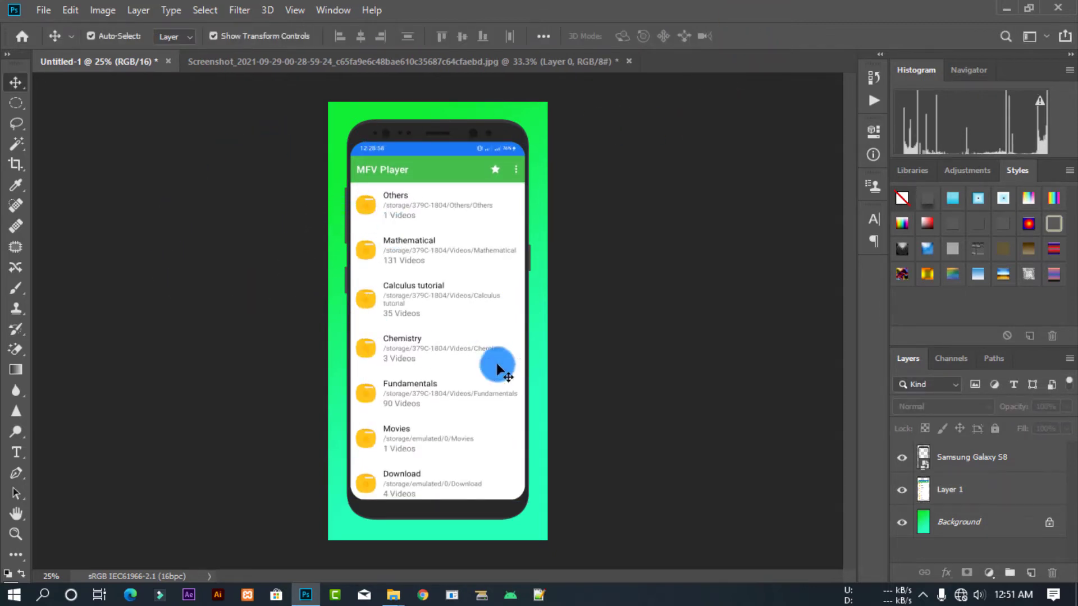
Step: On the Background layer, edit the gradient's left stop to a muted teal
{"action": "left_click", "coordinate": [962, 519]}
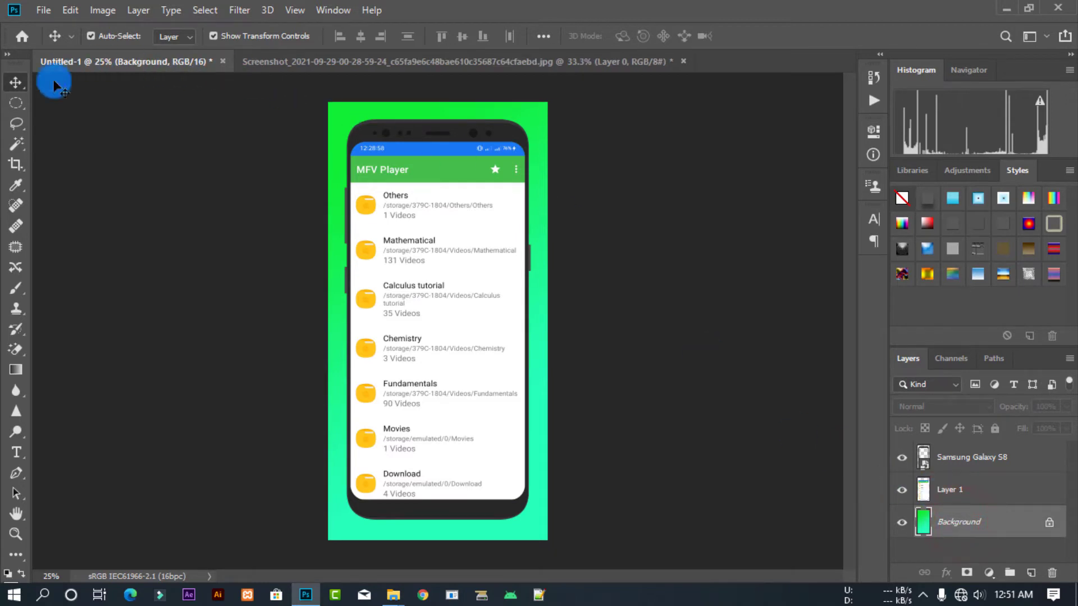
{"action": "left_click", "coordinate": [16, 368]}
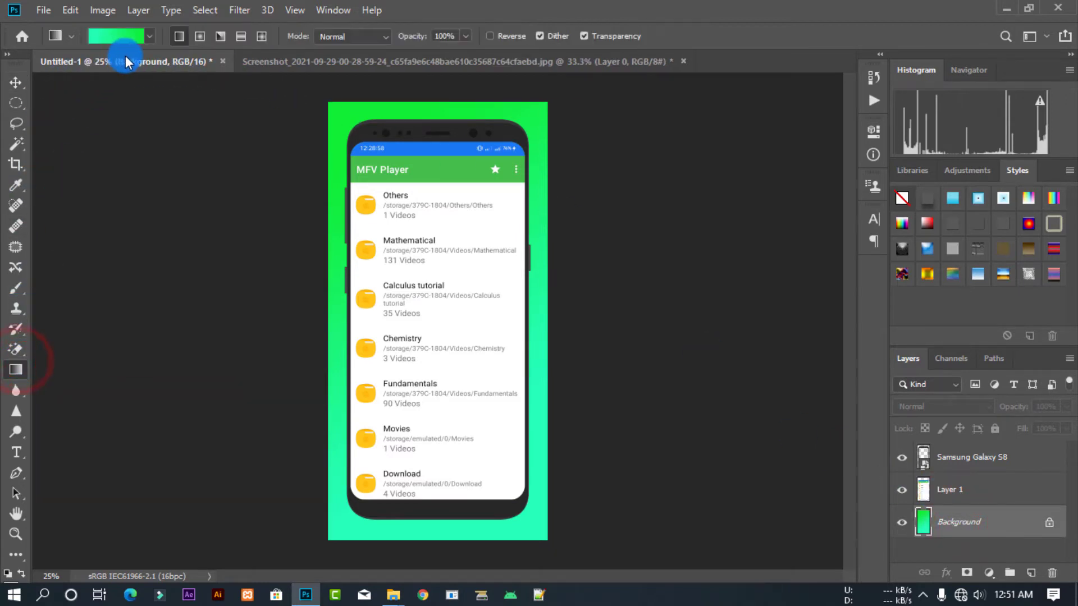
{"action": "left_click", "coordinate": [152, 40]}
{"action": "left_click", "coordinate": [121, 39]}
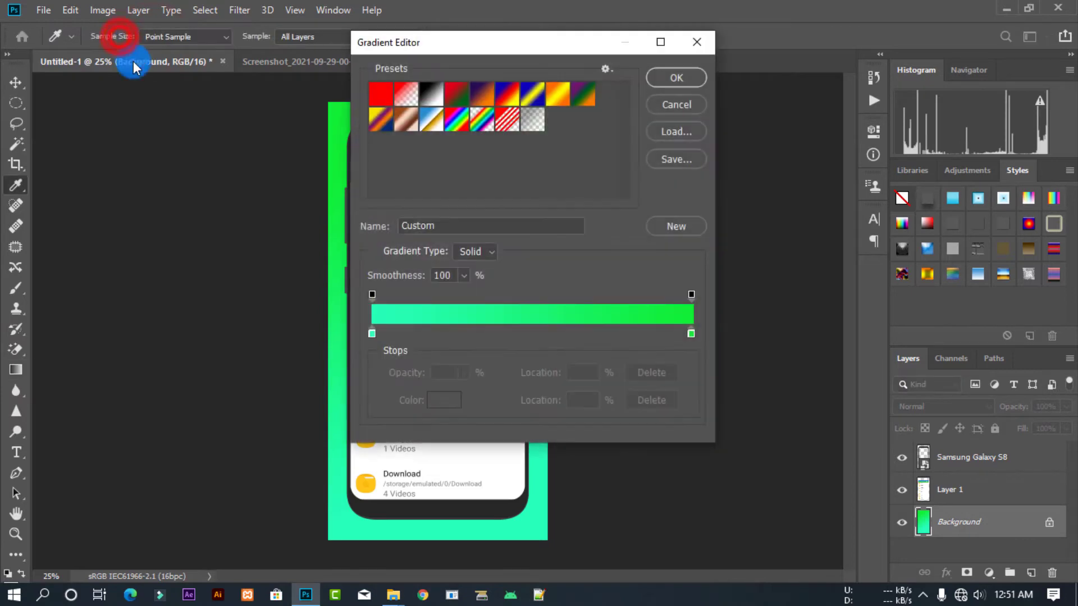
{"action": "double_click", "coordinate": [374, 337]}
{"action": "left_click_drag", "start_coordinate": [518, 335], "coordinate": [465, 380]}
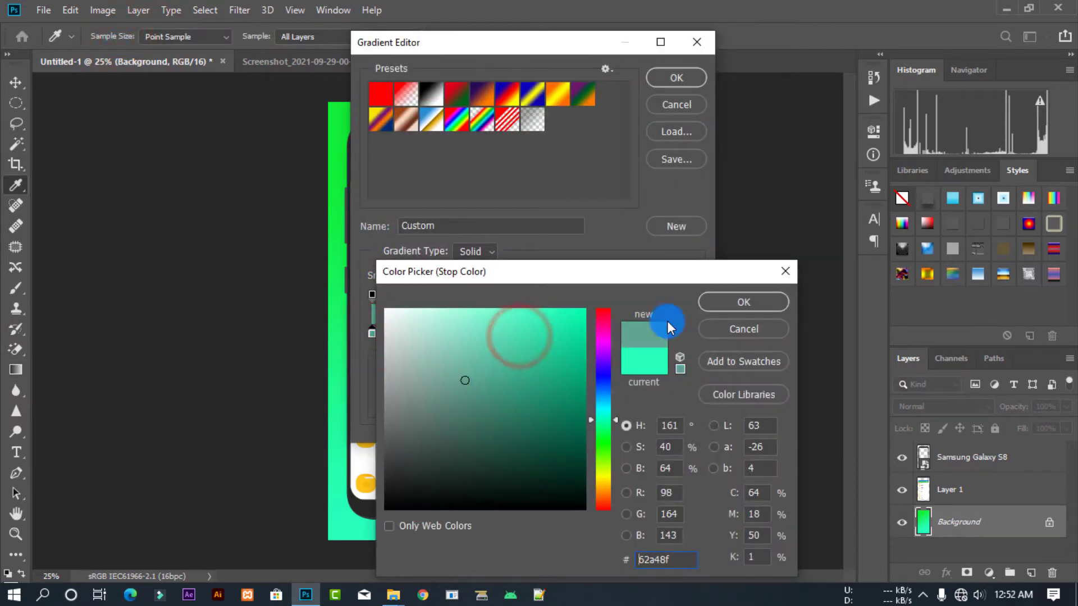
{"action": "left_click", "coordinate": [462, 344]}
{"action": "left_click", "coordinate": [744, 305]}
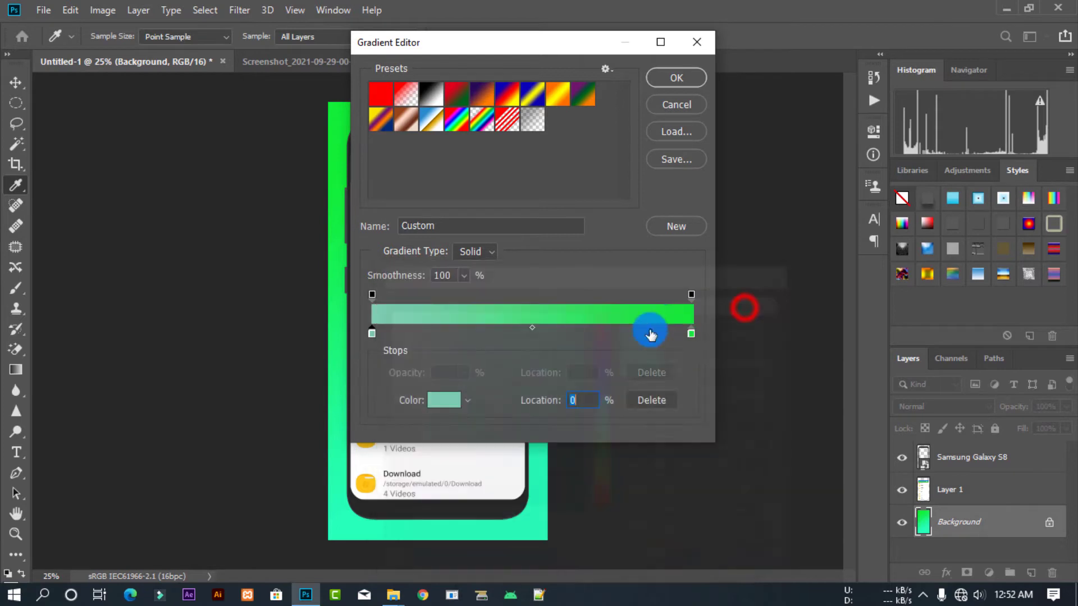
Step: Set the gradient's right stop to a softer green and accept the gradient
{"action": "double_click", "coordinate": [691, 335]}
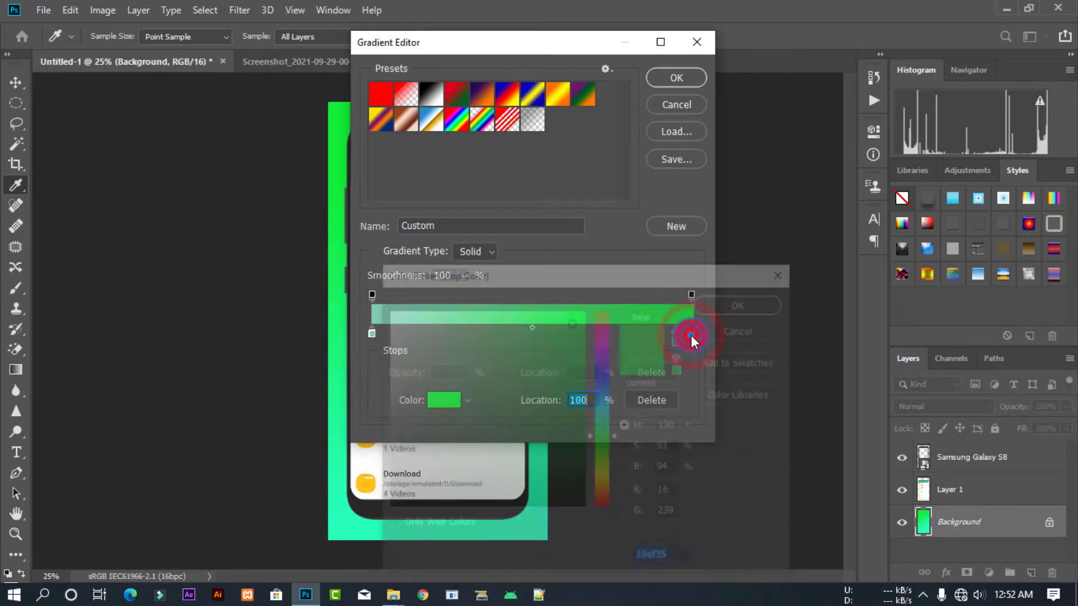
{"action": "left_click", "coordinate": [556, 334]}
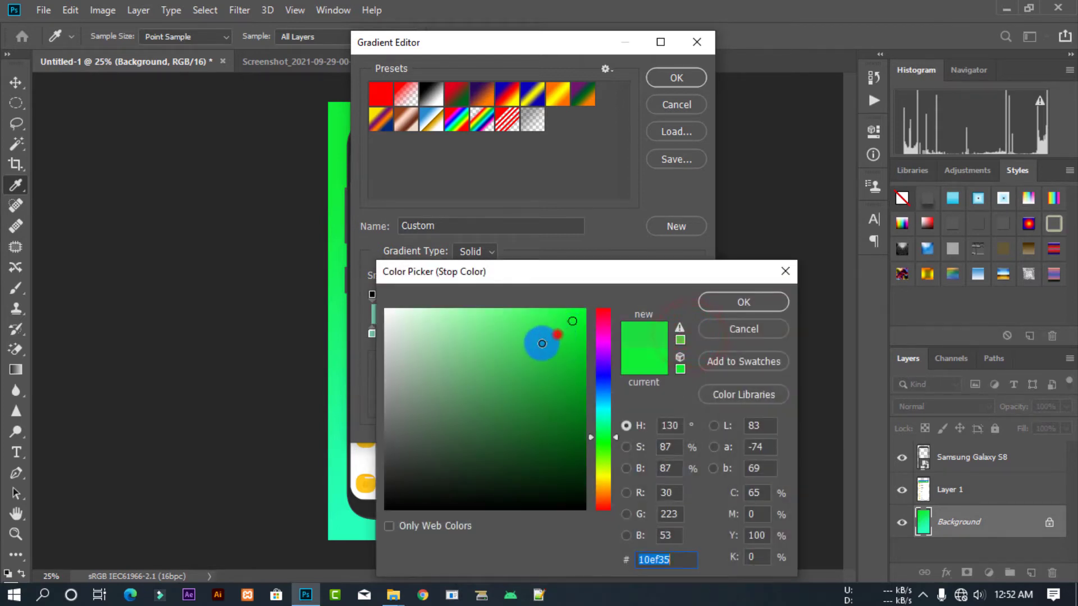
{"action": "left_click", "coordinate": [743, 302]}
{"action": "left_click", "coordinate": [670, 74]}
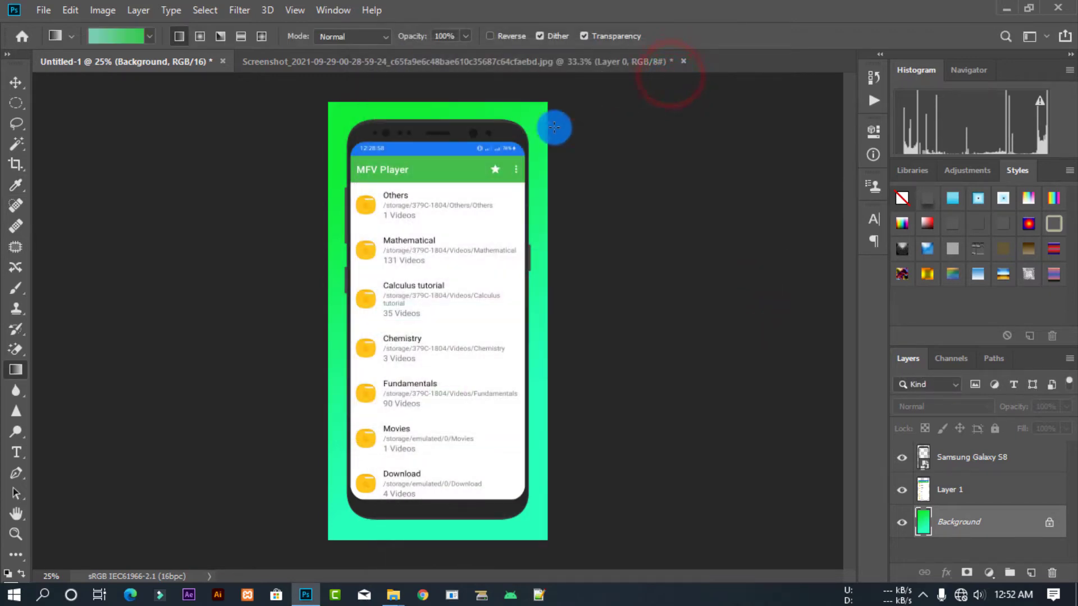
Step: Make the gradient's left colour stop a soft purple in the Gradient Editor
{"action": "left_click", "coordinate": [15, 83]}
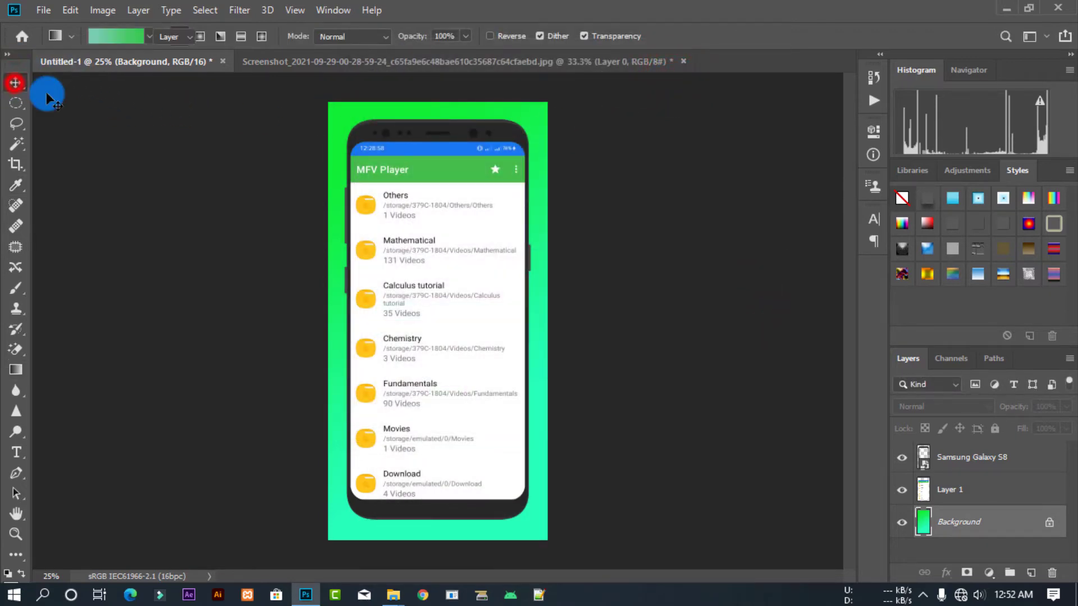
{"action": "key", "text": "g"}
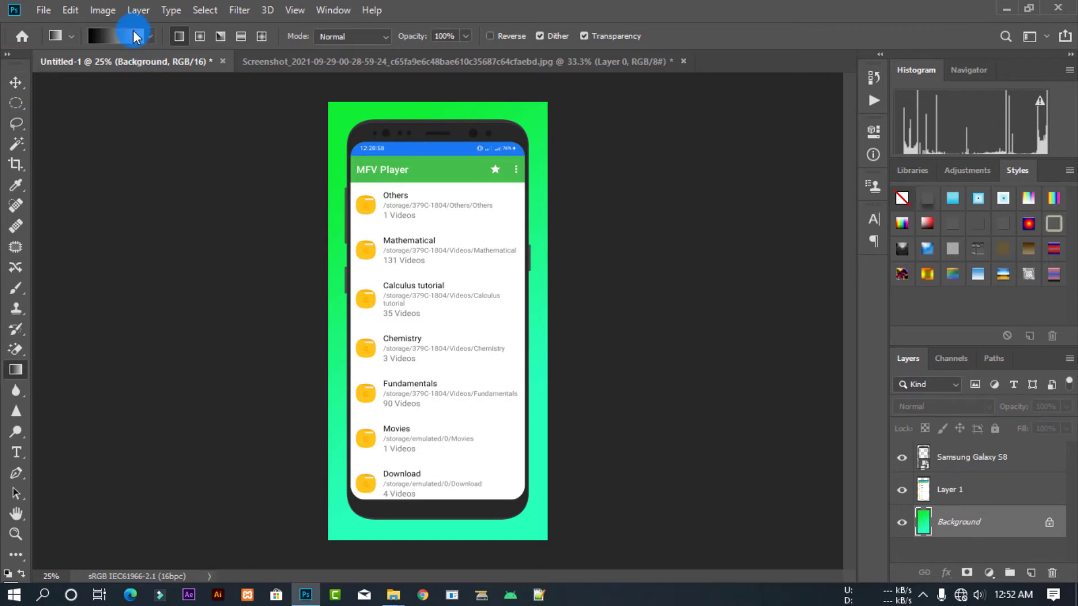
{"action": "left_click", "coordinate": [135, 36]}
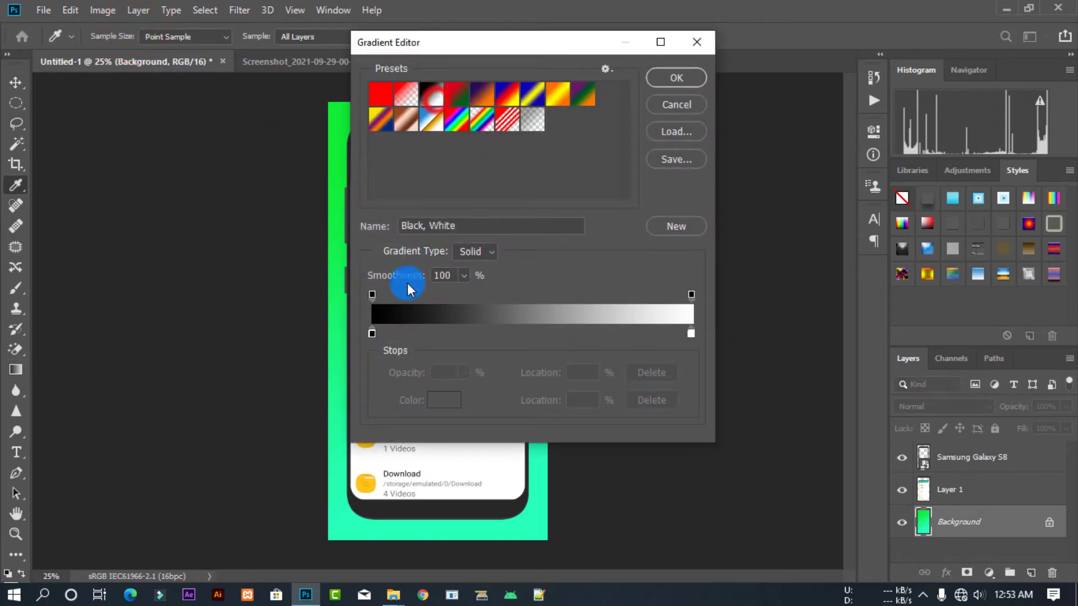
{"action": "left_click", "coordinate": [371, 333]}
{"action": "double_click", "coordinate": [372, 333]}
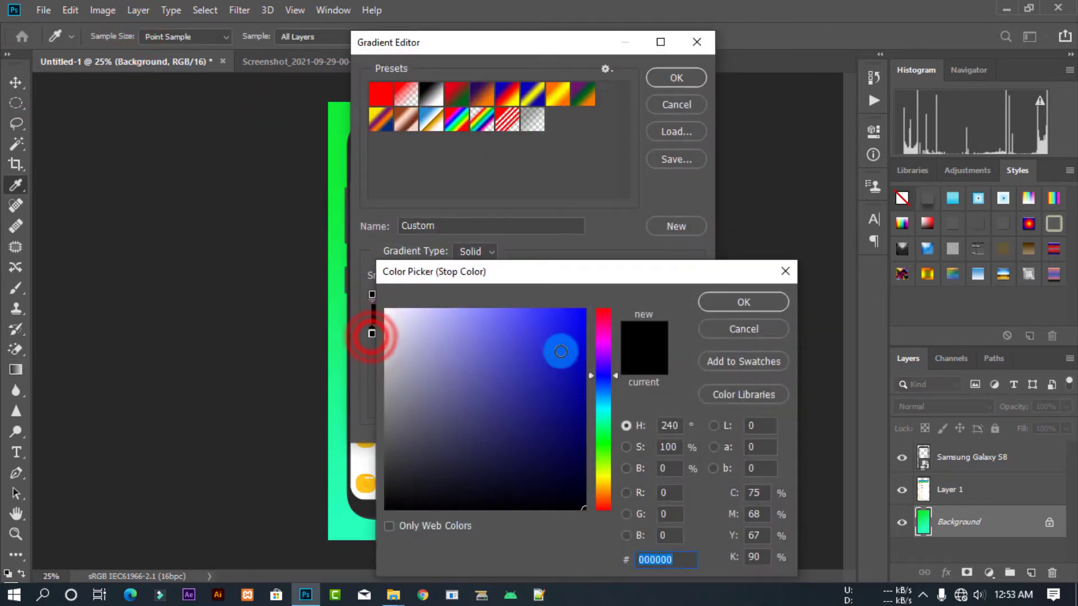
{"action": "left_click", "coordinate": [477, 339]}
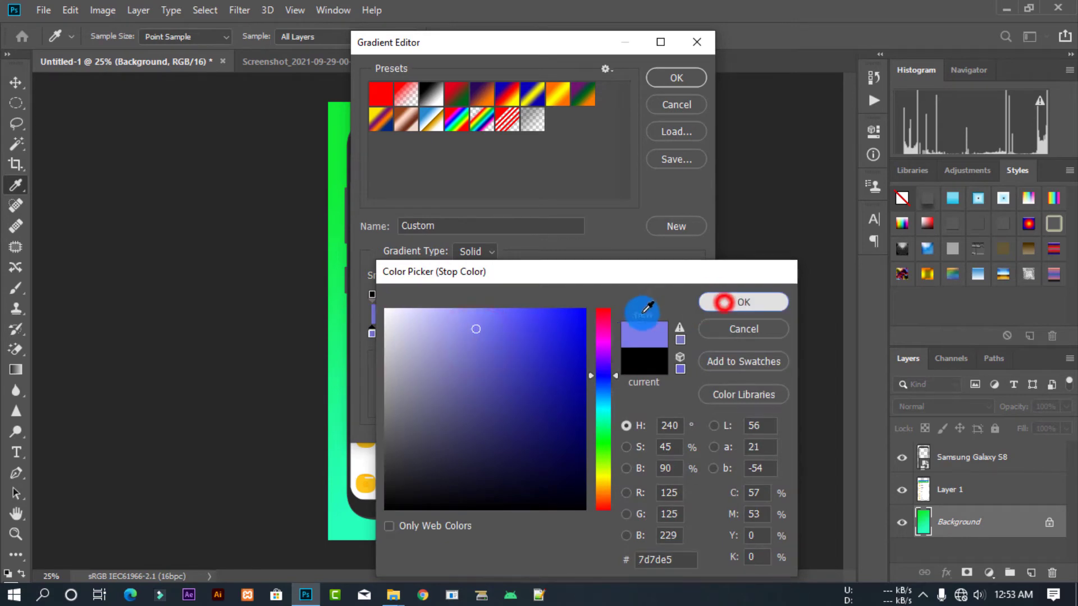
{"action": "left_click", "coordinate": [724, 302]}
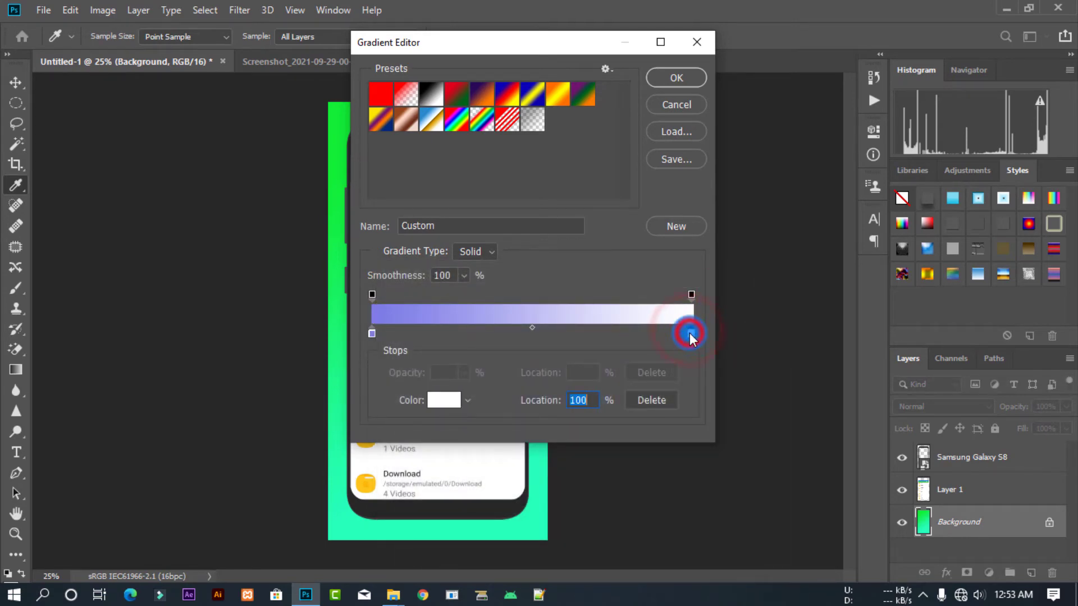
Step: Set the right stop to bright green and drag the purple-to-green gradient across the background
{"action": "double_click", "coordinate": [691, 336]}
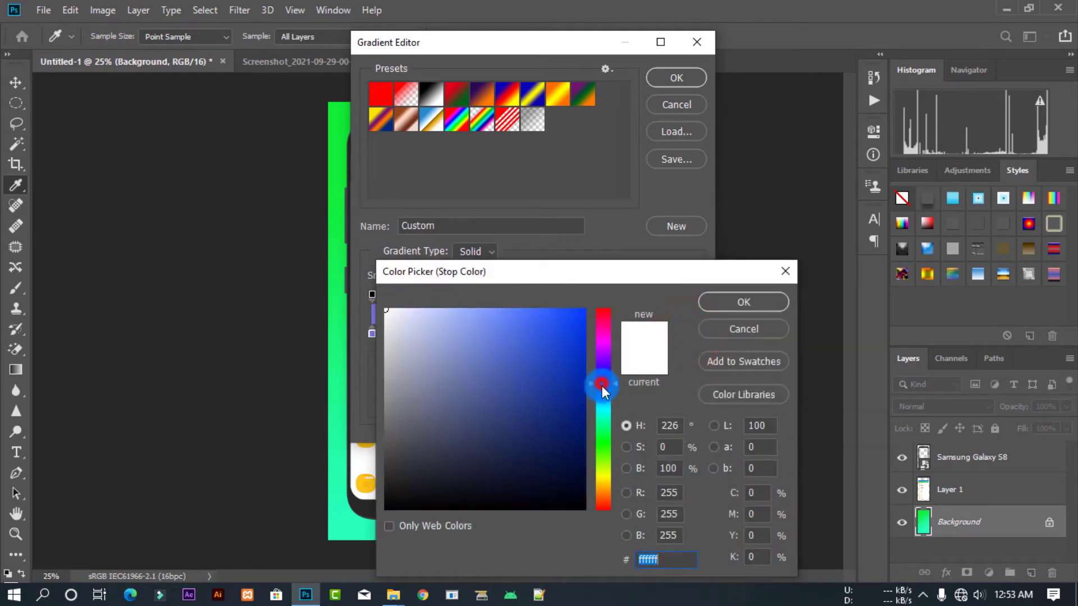
{"action": "mouse_move", "coordinate": [595, 368]}
{"action": "left_mouse_down"}
{"action": "mouse_move", "coordinate": [602, 438]}
{"action": "mouse_move", "coordinate": [507, 325]}
{"action": "left_mouse_up"}
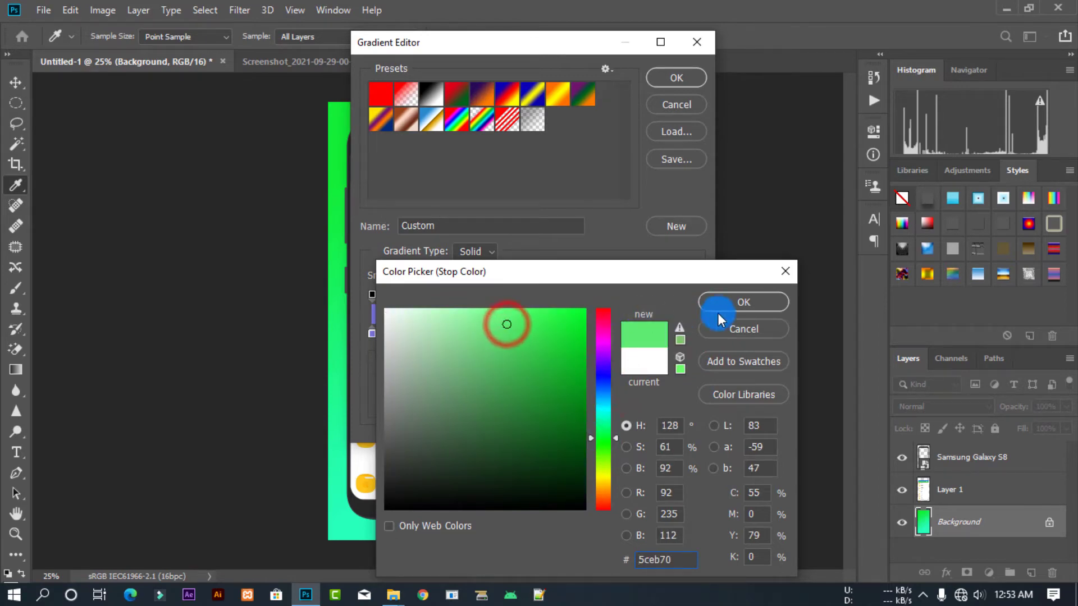
{"action": "left_click", "coordinate": [742, 300]}
{"action": "left_click", "coordinate": [677, 87]}
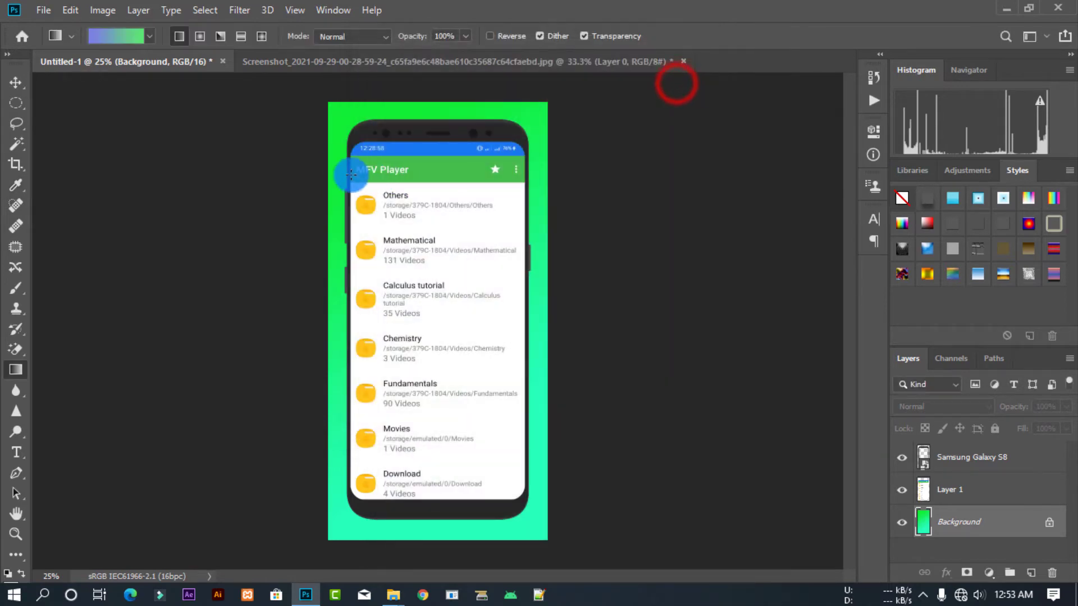
{"action": "left_click_drag", "start_coordinate": [337, 152], "coordinate": [540, 487]}
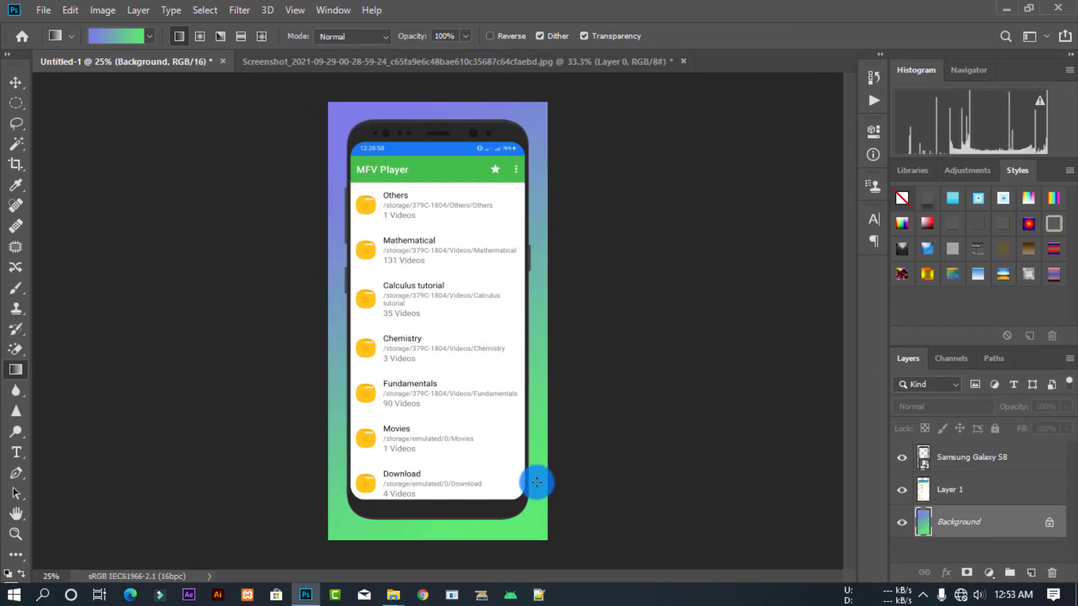
{"action": "left_click", "coordinate": [14, 84]}
{"action": "left_click", "coordinate": [217, 171]}
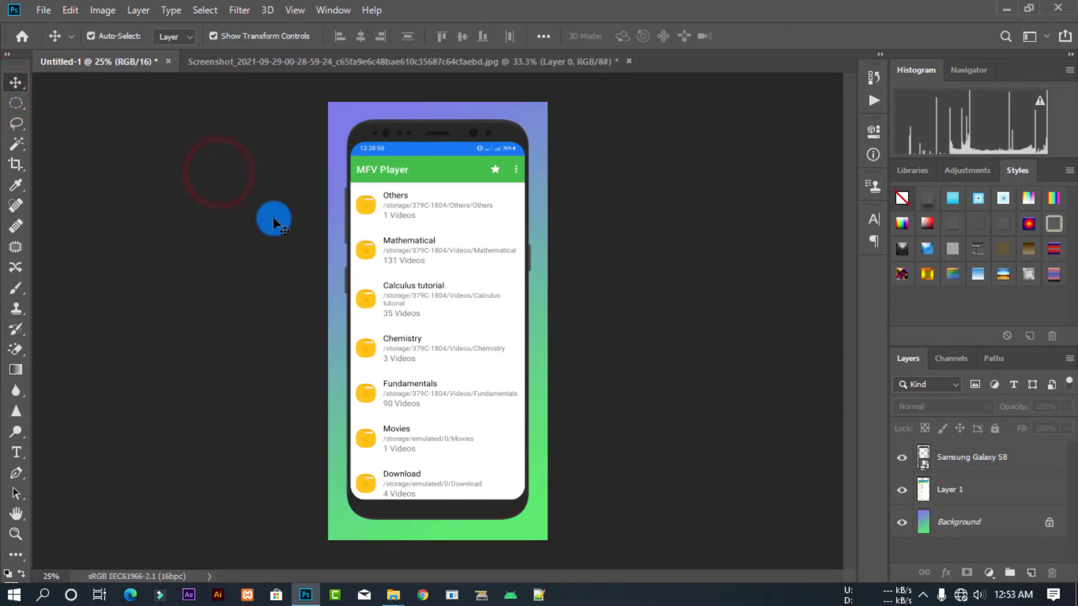
Step: Scale Samsung Galaxy S8 and Layer 1 together to about 108%, moving the phone lower
{"action": "left_click", "coordinate": [447, 143]}
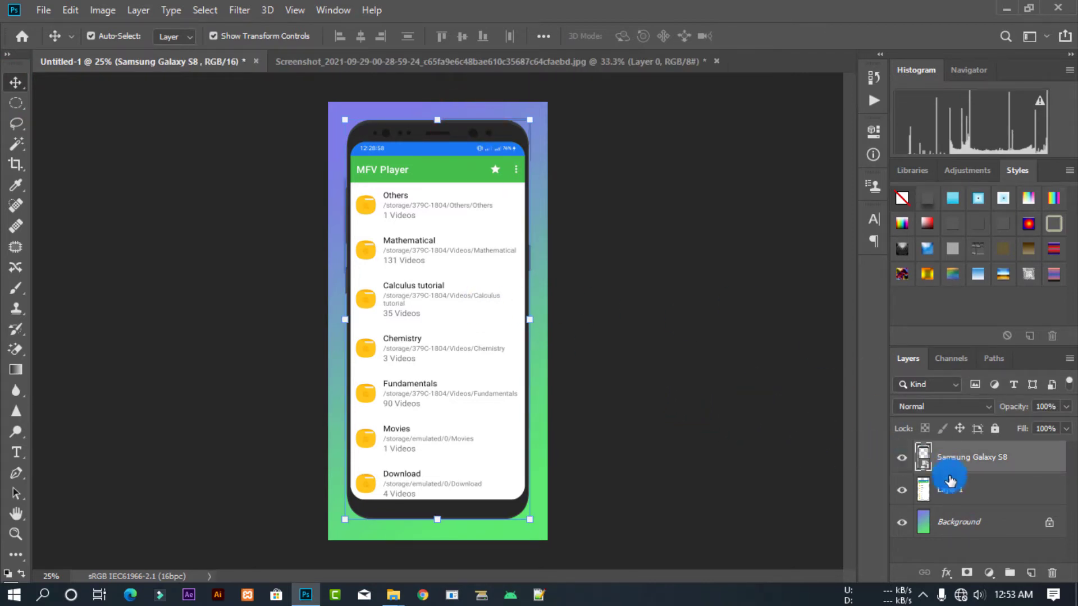
{"action": "left_click", "coordinate": [959, 494]}
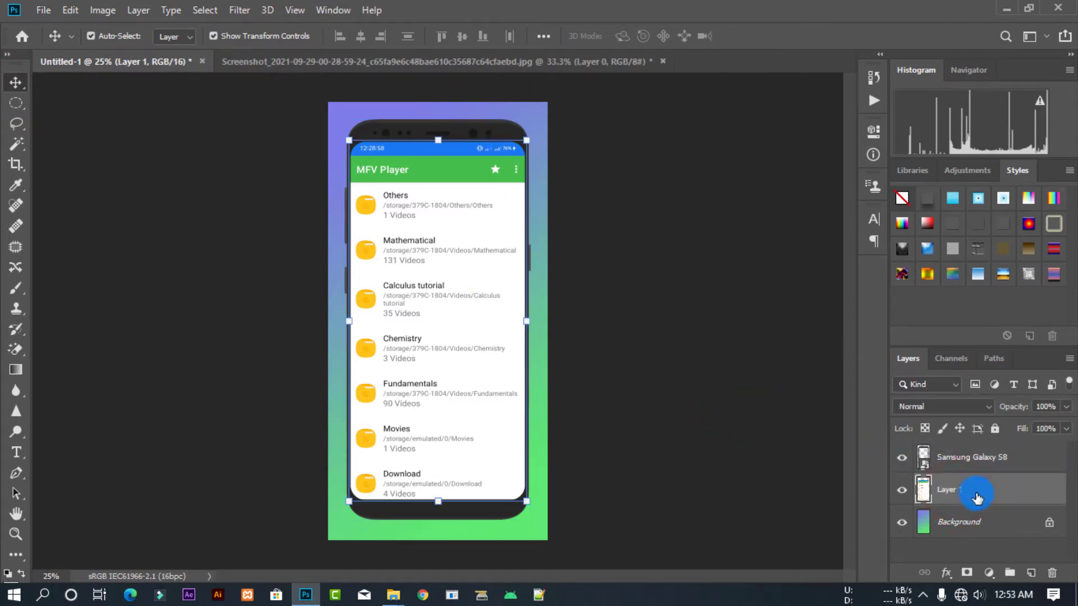
{"action": "left_click", "coordinate": [982, 465], "text": "ctrl"}
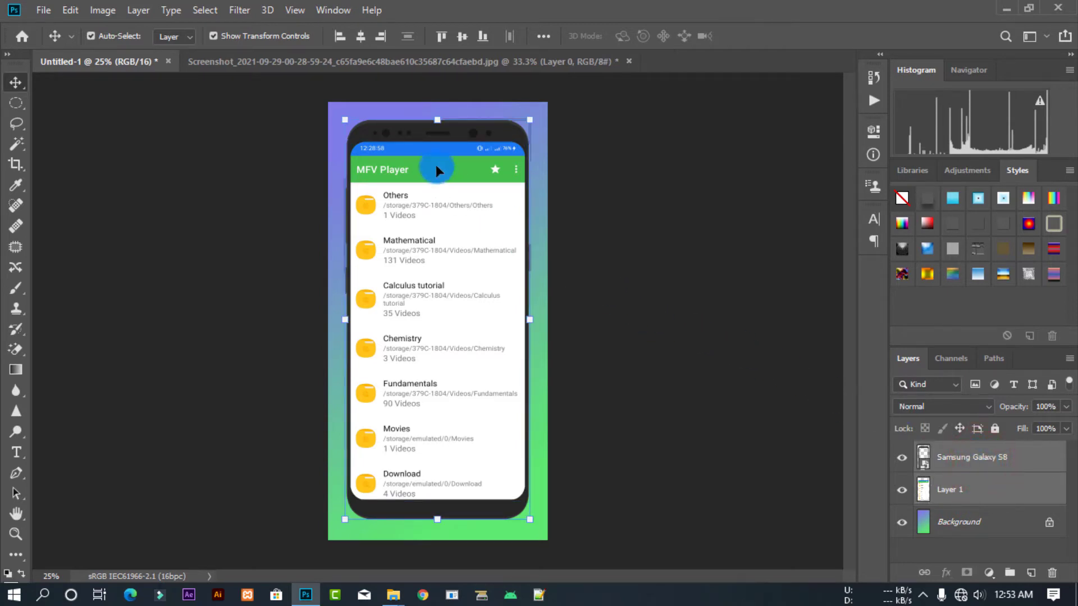
{"action": "left_click_drag", "start_coordinate": [435, 119], "coordinate": [433, 211]}
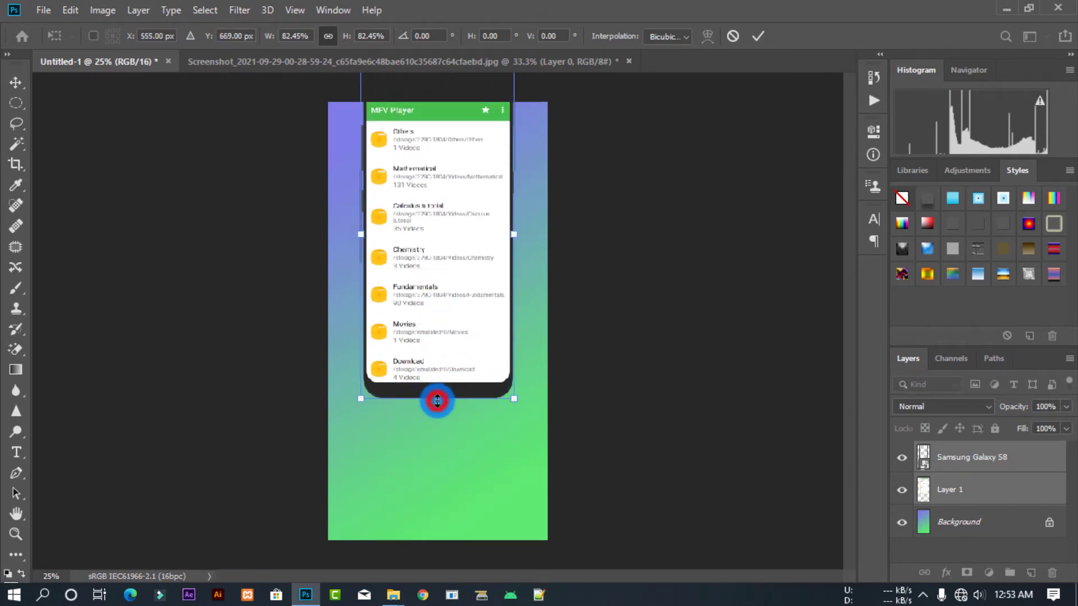
{"action": "left_click_drag", "start_coordinate": [437, 401], "coordinate": [437, 462]}
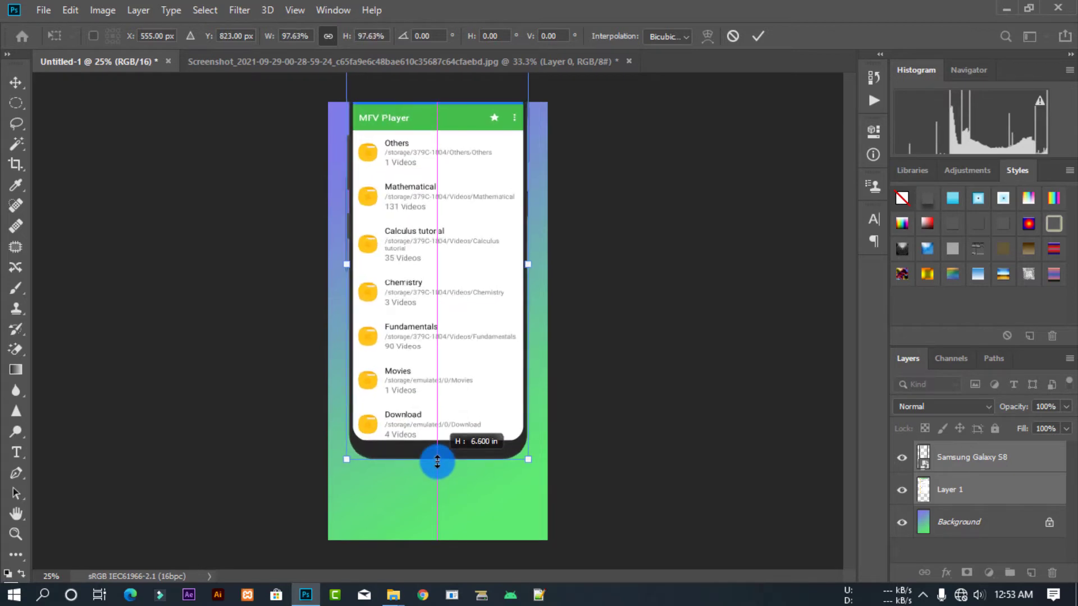
{"action": "left_click_drag", "start_coordinate": [444, 300], "coordinate": [448, 409]}
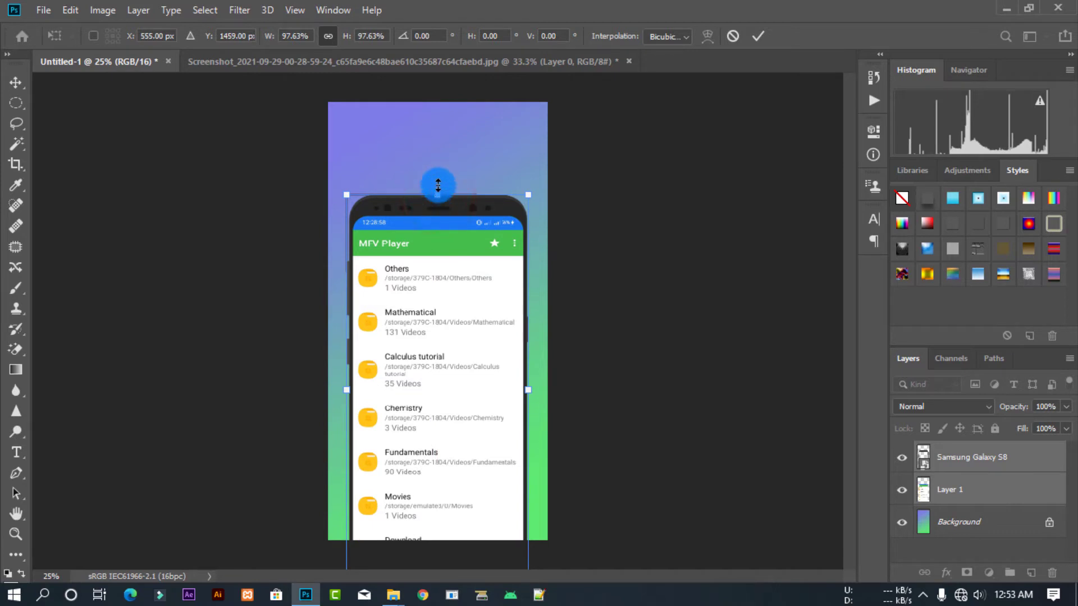
{"action": "left_click_drag", "start_coordinate": [438, 186], "coordinate": [437, 153]}
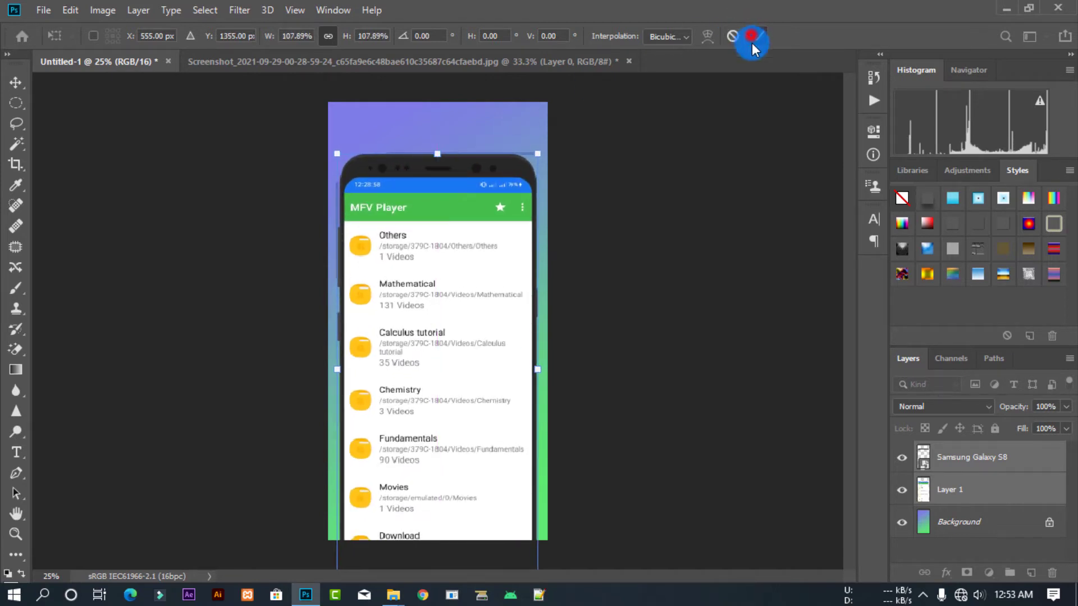
{"action": "left_click", "coordinate": [751, 36]}
Step: Add a 'Videos Folder' text layer pasted from clipboard history near the canvas top, then reposition it
{"action": "left_click", "coordinate": [17, 453]}
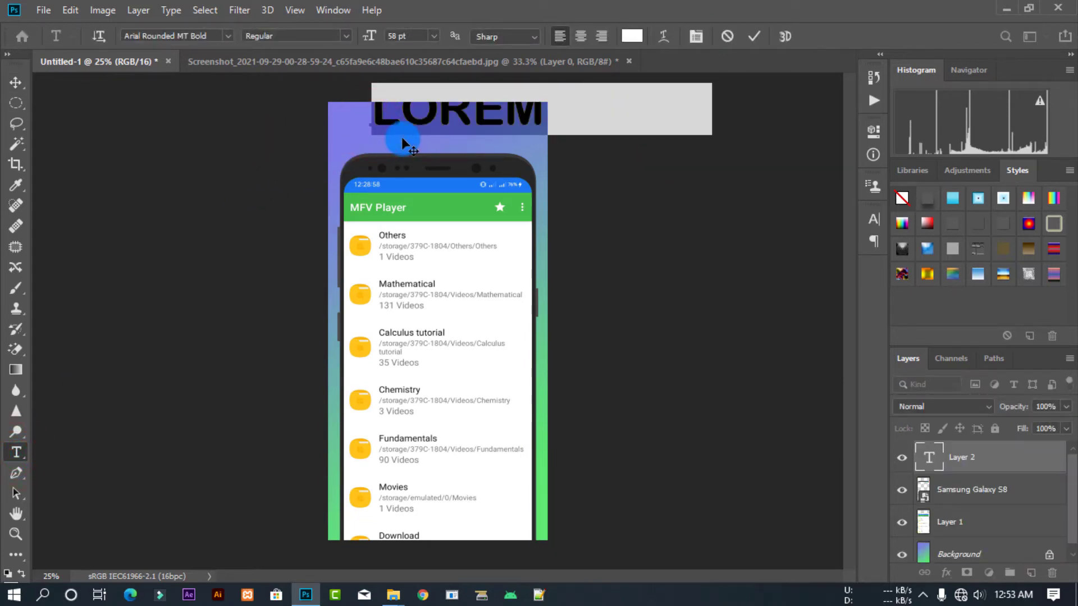
{"action": "key", "text": "super+v"}
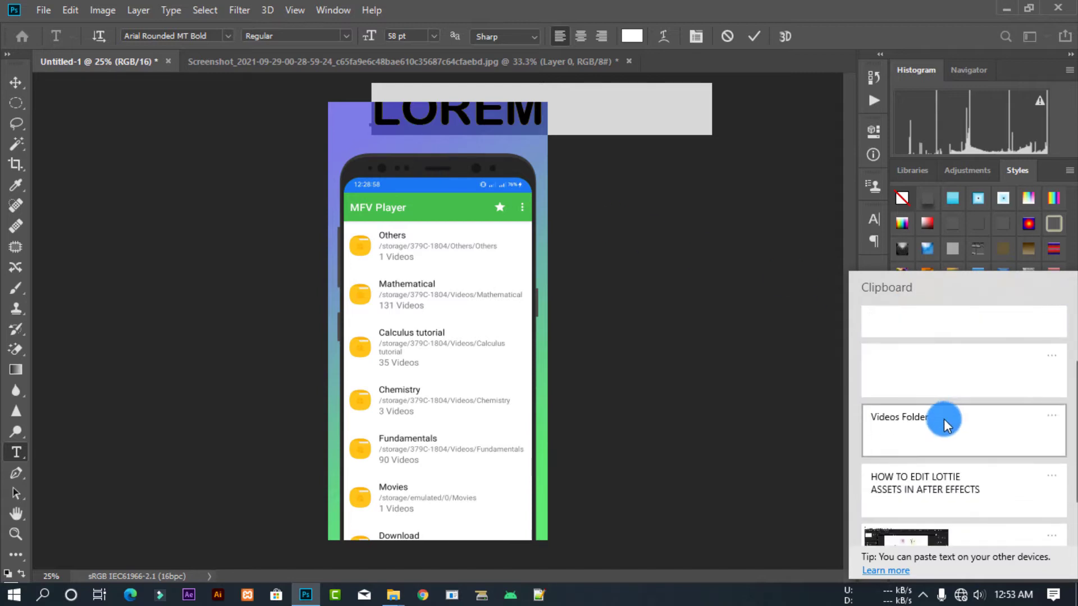
{"action": "left_click", "coordinate": [941, 425]}
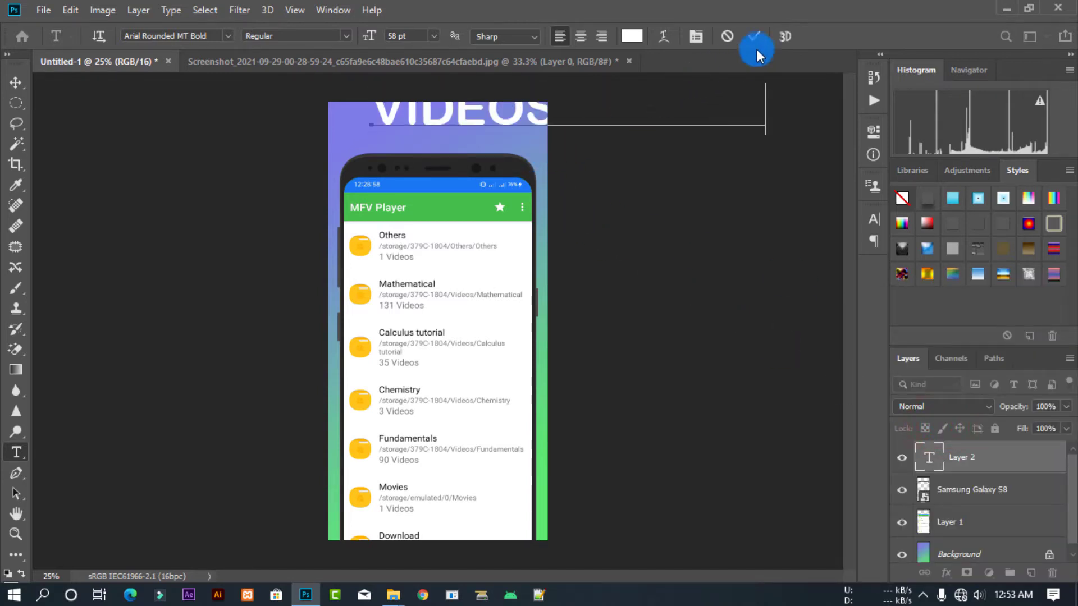
{"action": "left_click", "coordinate": [753, 36]}
{"action": "left_click", "coordinate": [25, 90]}
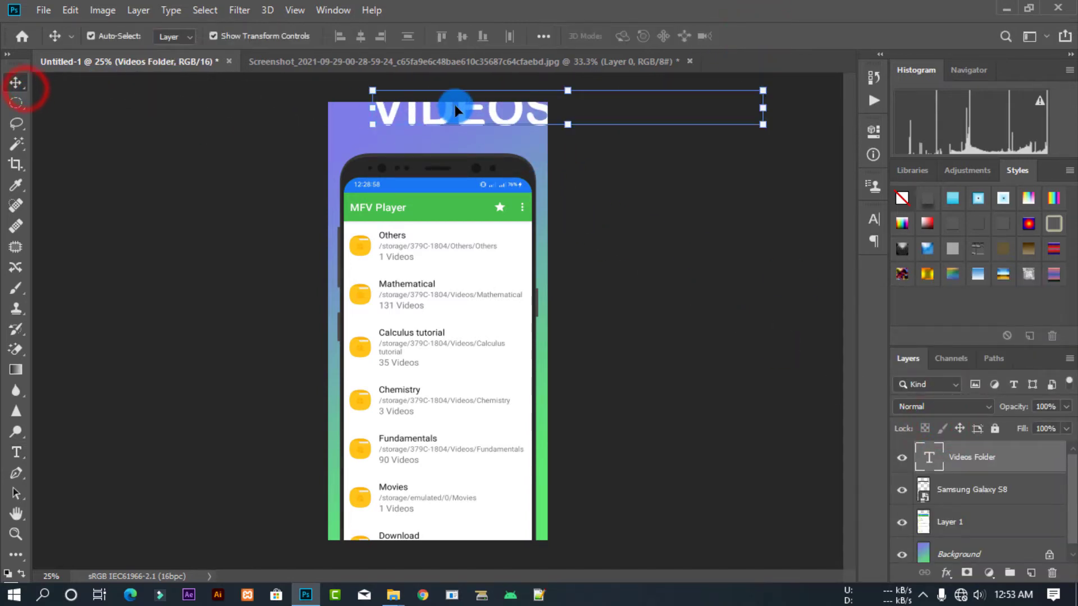
{"action": "left_click_drag", "start_coordinate": [449, 109], "coordinate": [442, 132]}
Step: Reduce the heading to 30 pt and move it to the top centre of the canvas
{"action": "double_click", "coordinate": [443, 132]}
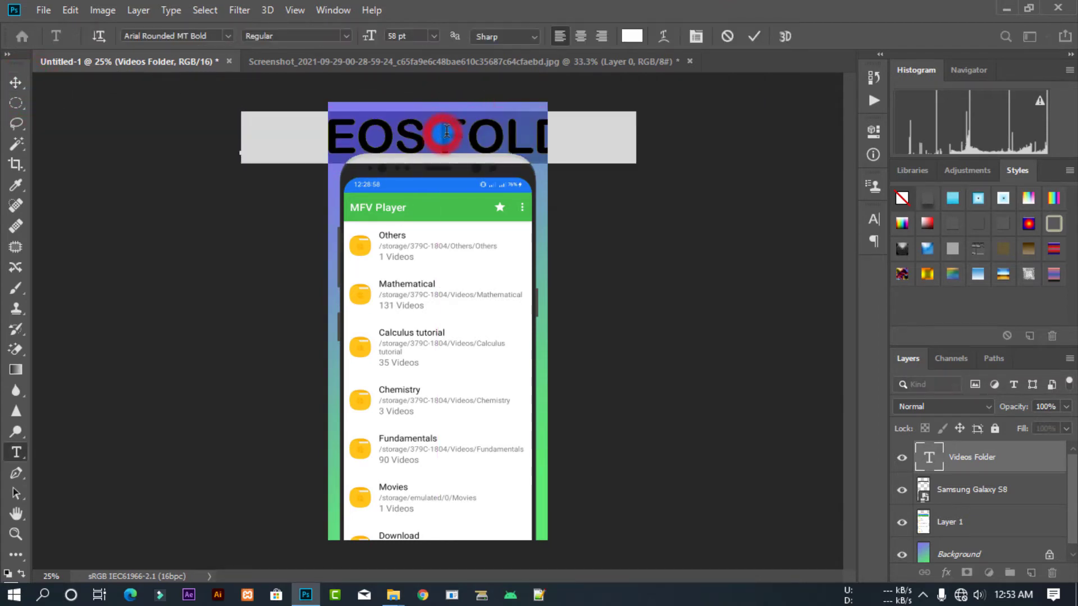
{"action": "mouse_move", "coordinate": [368, 36]}
{"action": "left_mouse_down"}
{"action": "mouse_move", "coordinate": [334, 42]}
{"action": "mouse_move", "coordinate": [345, 44]}
{"action": "left_mouse_up"}
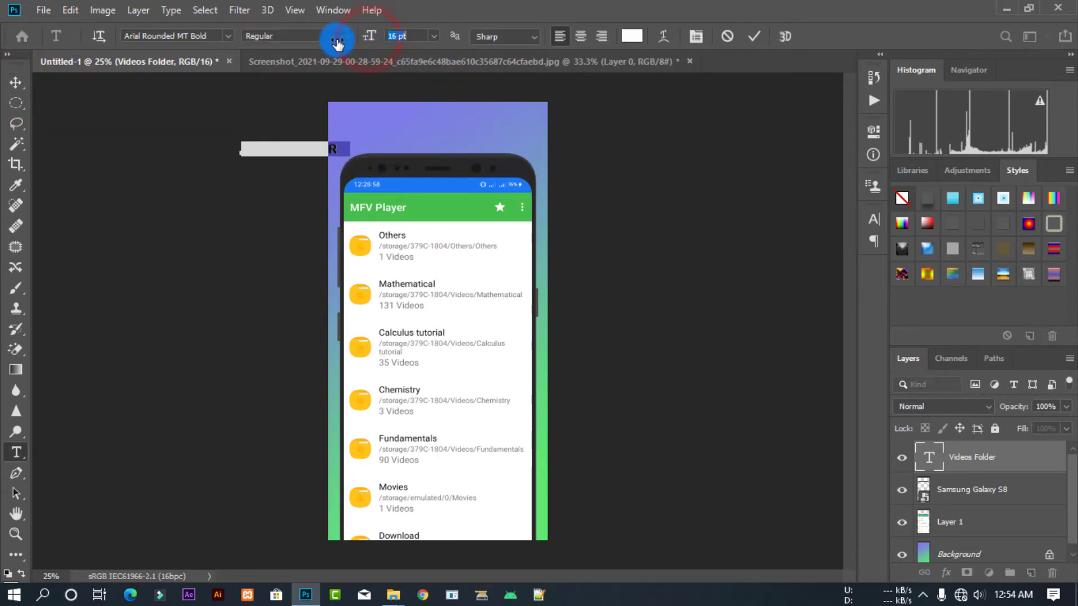
{"action": "left_click", "coordinate": [753, 37]}
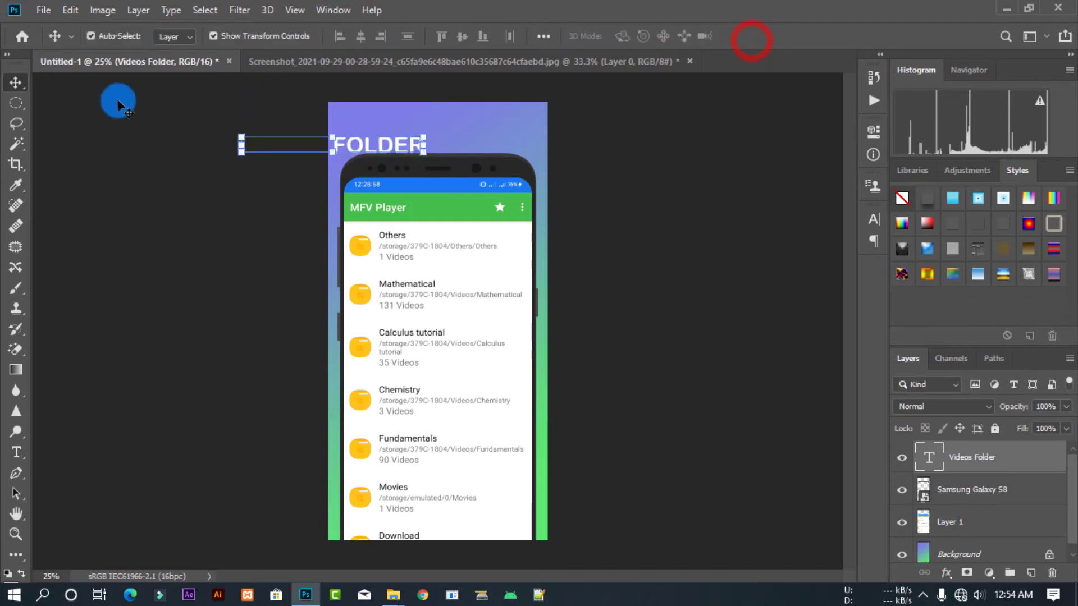
{"action": "left_click", "coordinate": [311, 157]}
{"action": "left_click_drag", "start_coordinate": [372, 149], "coordinate": [480, 130]}
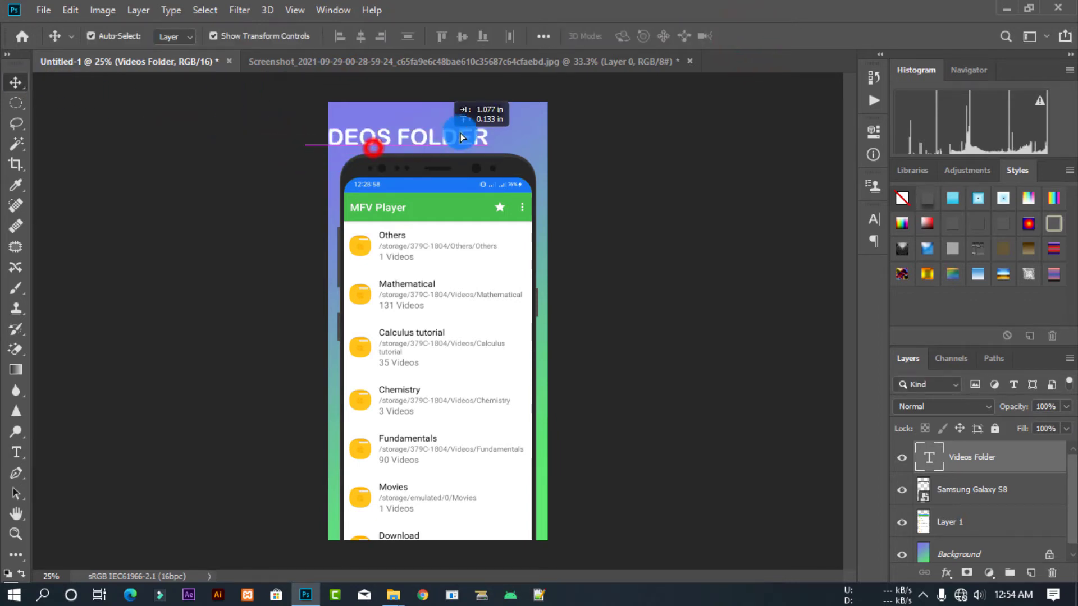
Step: Change the VIDEOS FOLDER heading's font to ABeeZee
{"action": "double_click", "coordinate": [480, 129]}
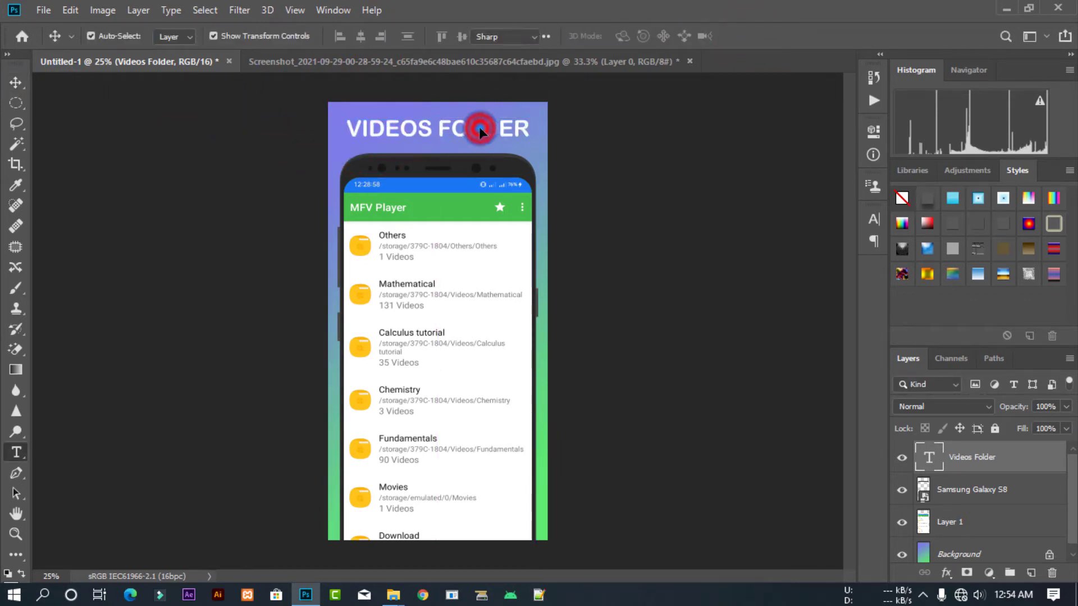
{"action": "left_click", "coordinate": [230, 37]}
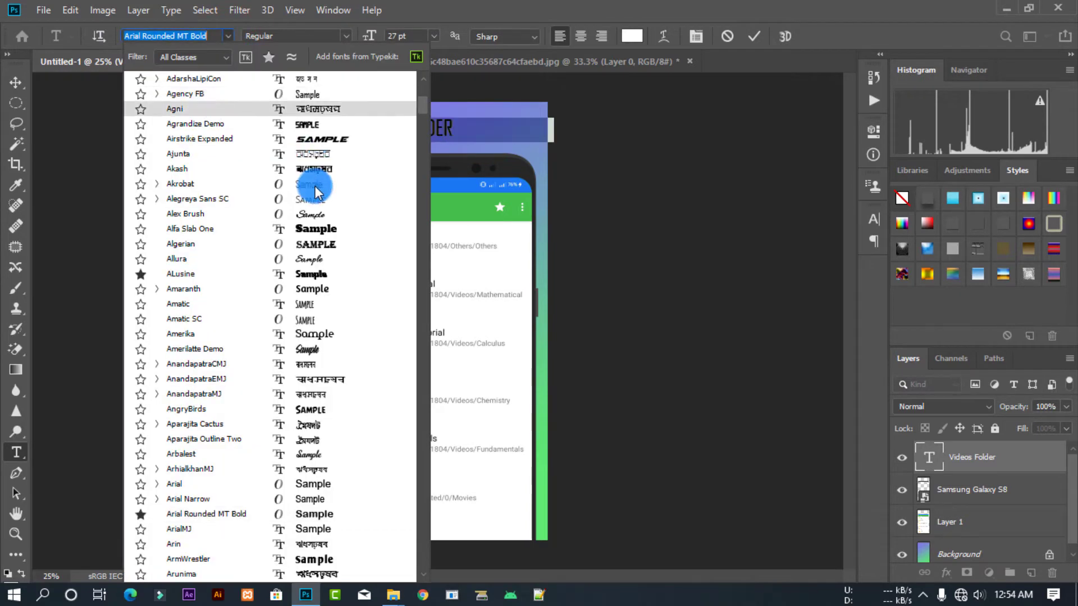
{"action": "scroll", "coordinate": [281, 242], "scroll_direction": "down", "scroll_amount": 1}
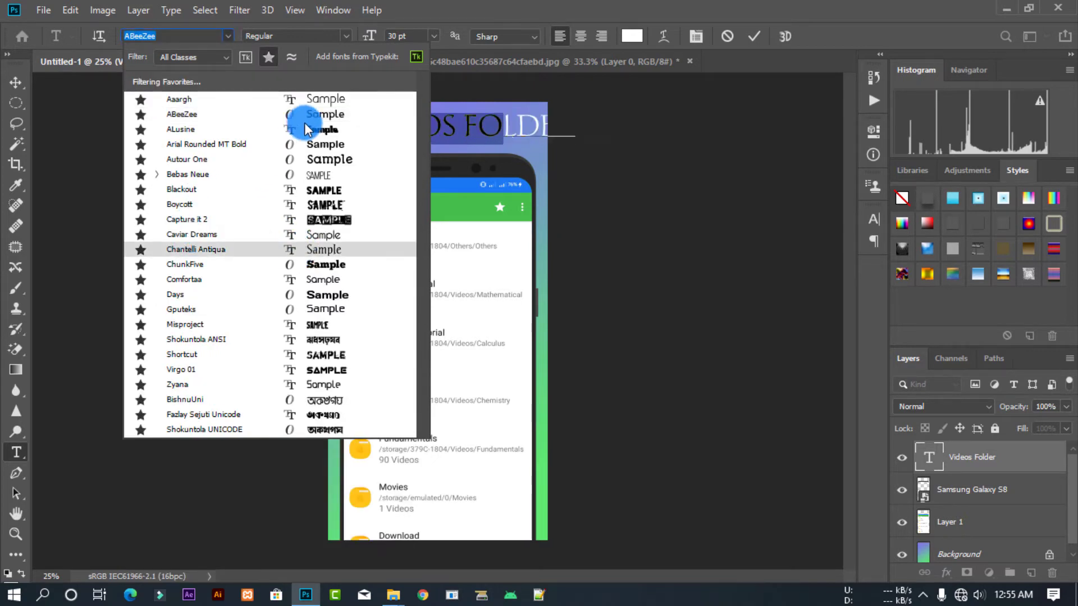
{"action": "left_click", "coordinate": [316, 113]}
{"action": "left_click", "coordinate": [754, 36]}
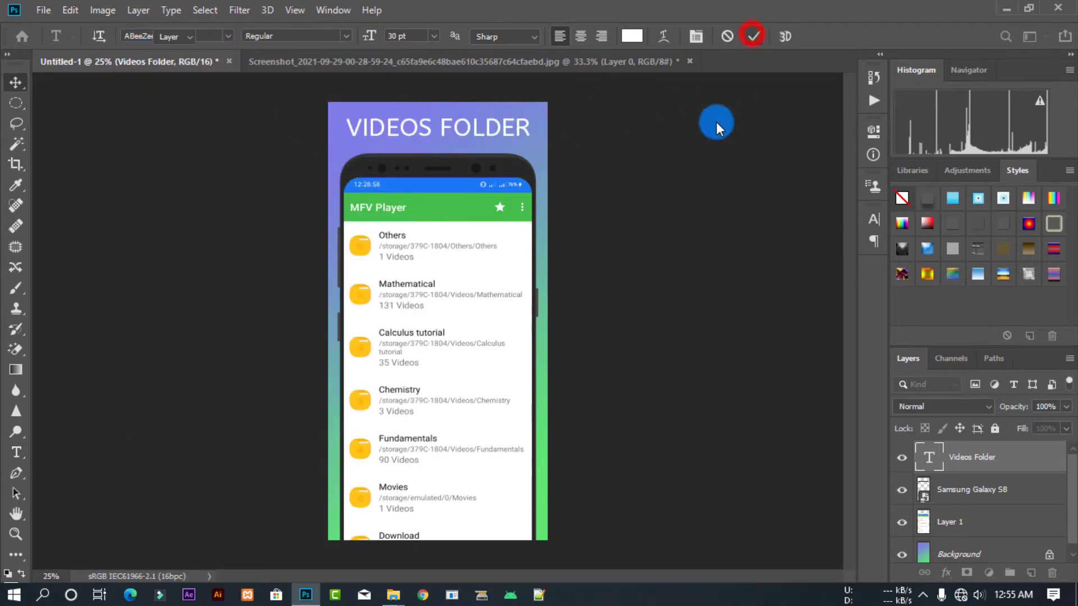
{"action": "key", "text": "v"}
{"action": "left_click", "coordinate": [623, 148]}
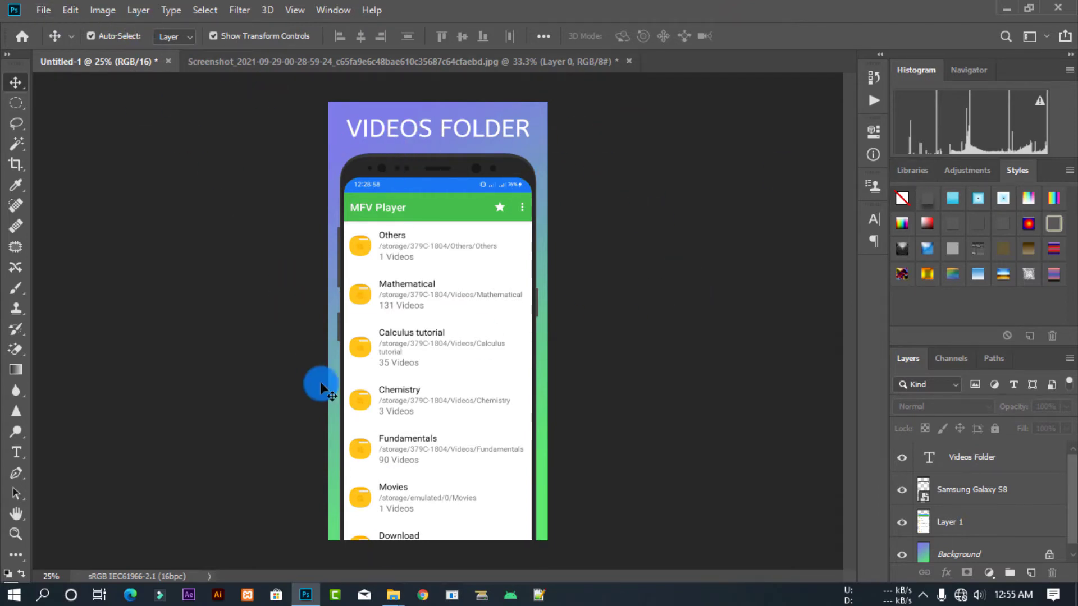
Step: Save the mockup as JPEG Untitled-1.jpg in Pictures, accepting the default JPEG Options
{"action": "left_click", "coordinate": [45, 11]}
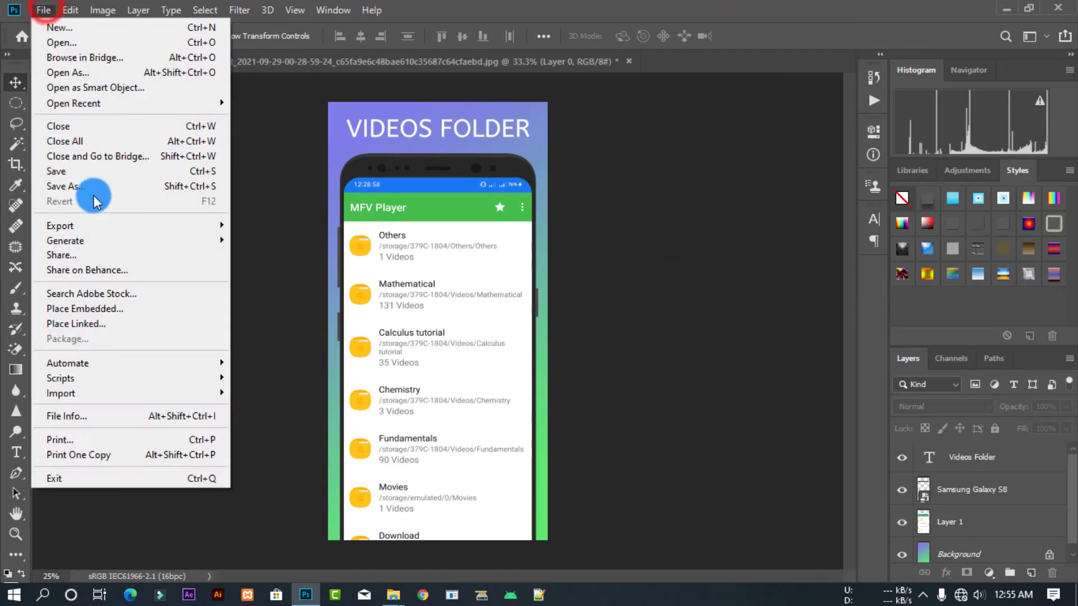
{"action": "left_click", "coordinate": [73, 181]}
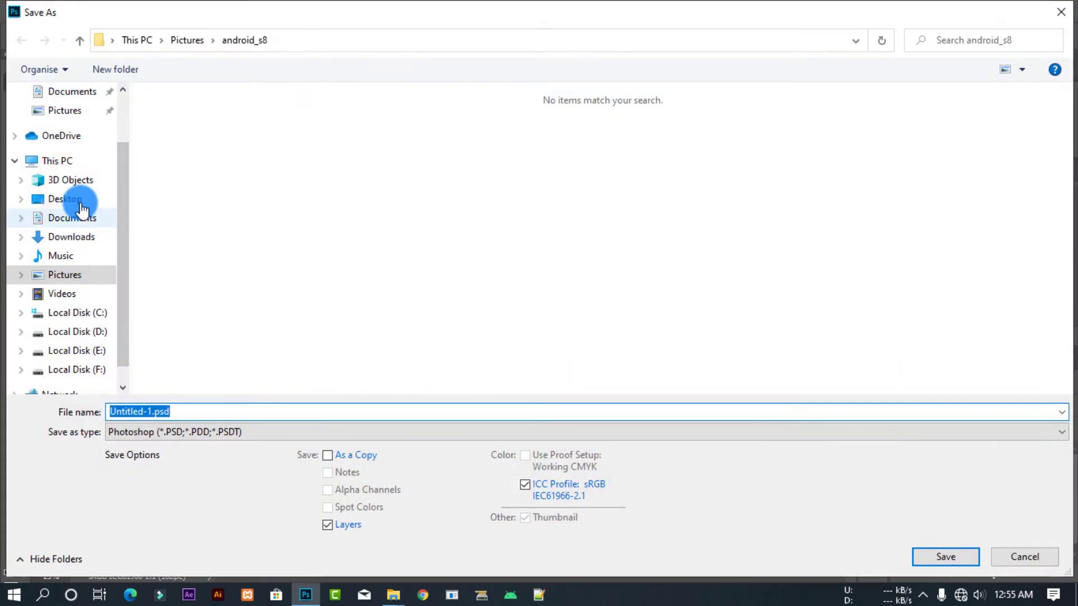
{"action": "left_click", "coordinate": [79, 219]}
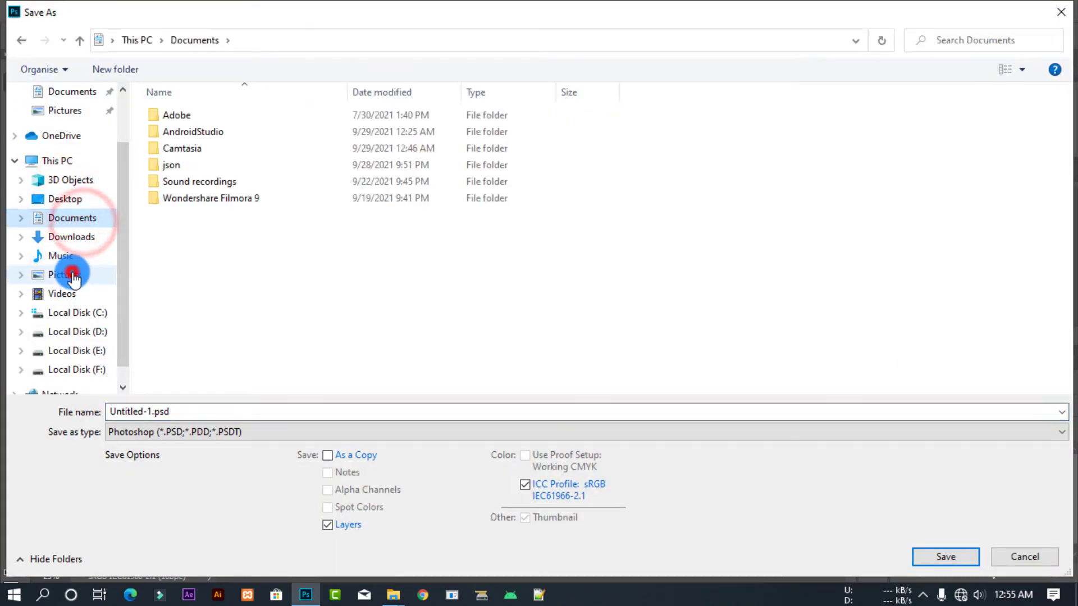
{"action": "left_click", "coordinate": [68, 275]}
{"action": "left_click", "coordinate": [166, 432]}
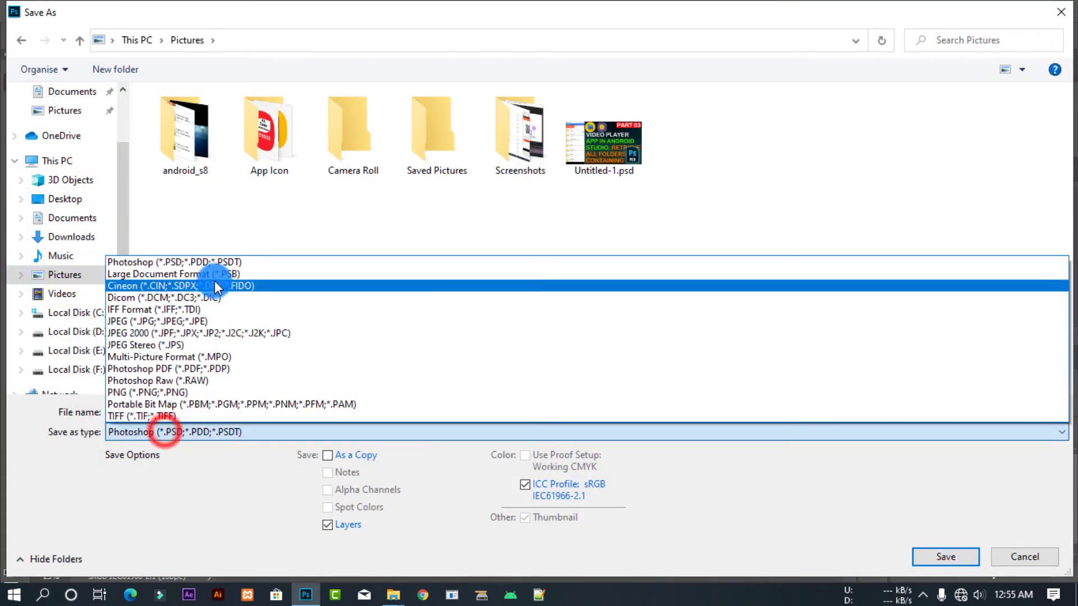
{"action": "left_click", "coordinate": [206, 318]}
{"action": "left_click", "coordinate": [921, 562]}
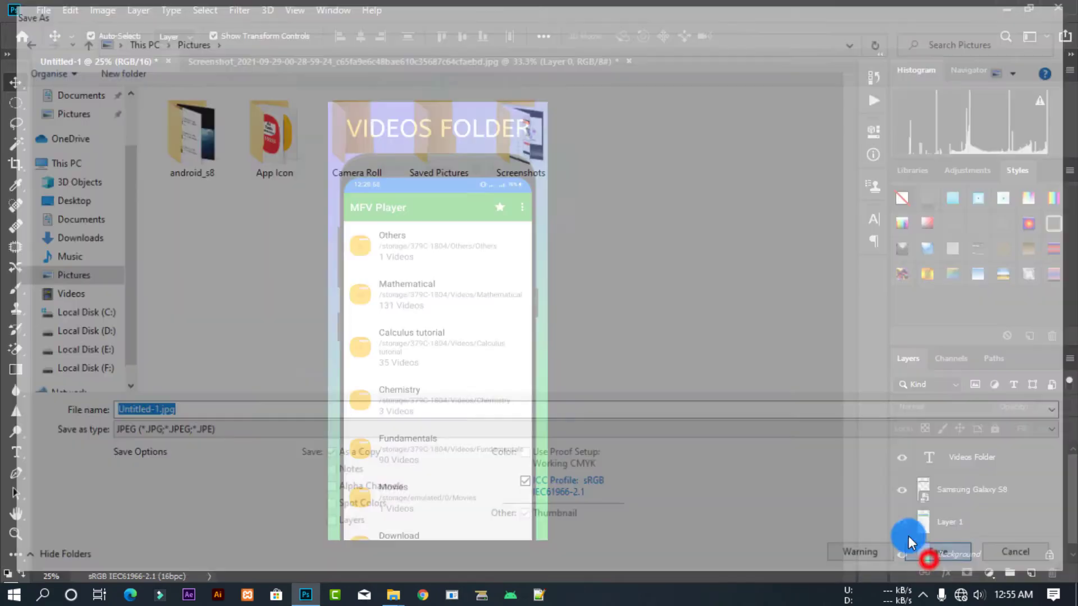
{"action": "left_click", "coordinate": [623, 122]}
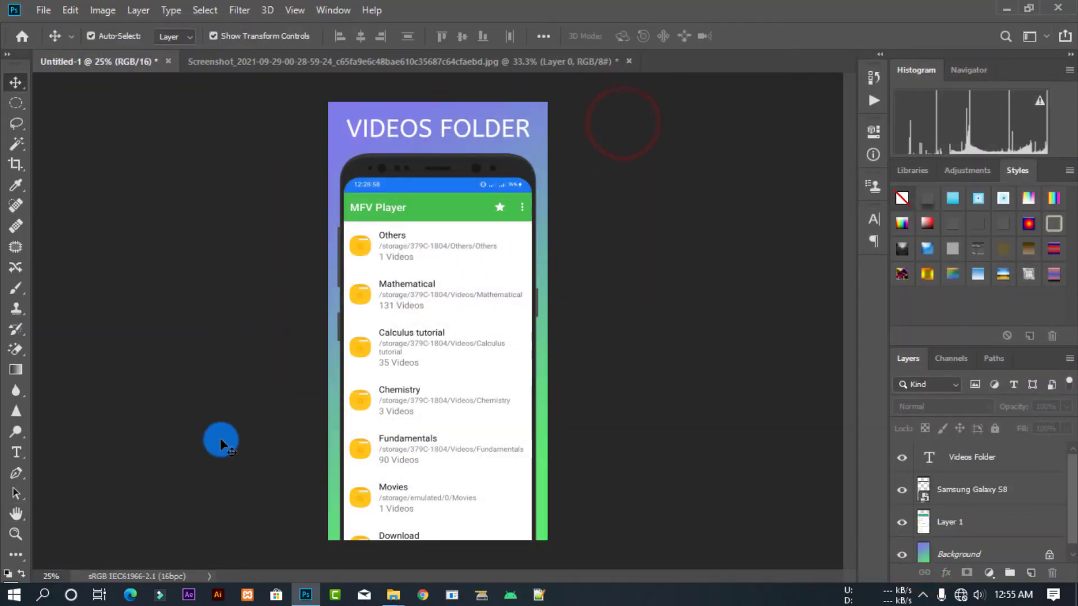
Step: Delete the Layer 1 screenshot, Samsung Galaxy S8 frame and VIDEOS FOLDER text layers
{"action": "left_click", "coordinate": [233, 59]}
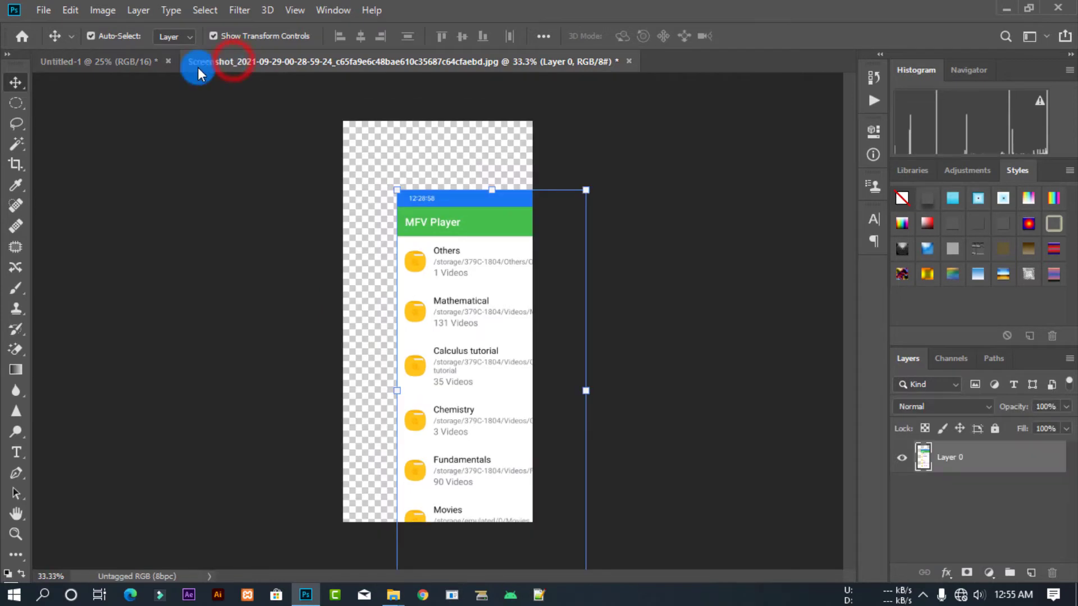
{"action": "left_click", "coordinate": [135, 62]}
{"action": "left_click", "coordinate": [424, 259]}
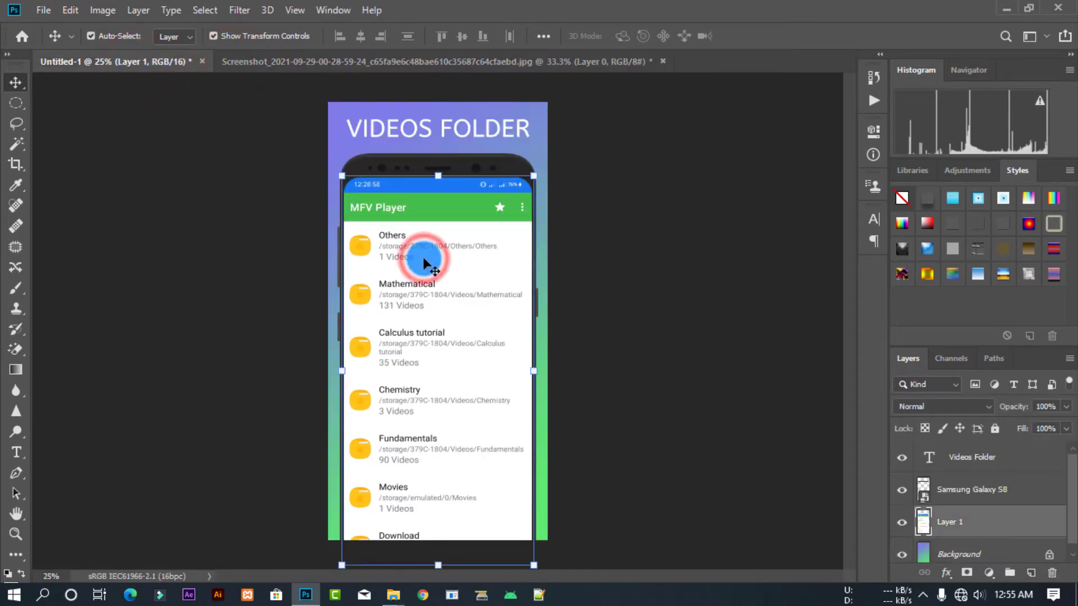
{"action": "key", "text": "Delete"}
{"action": "left_click", "coordinate": [442, 171]}
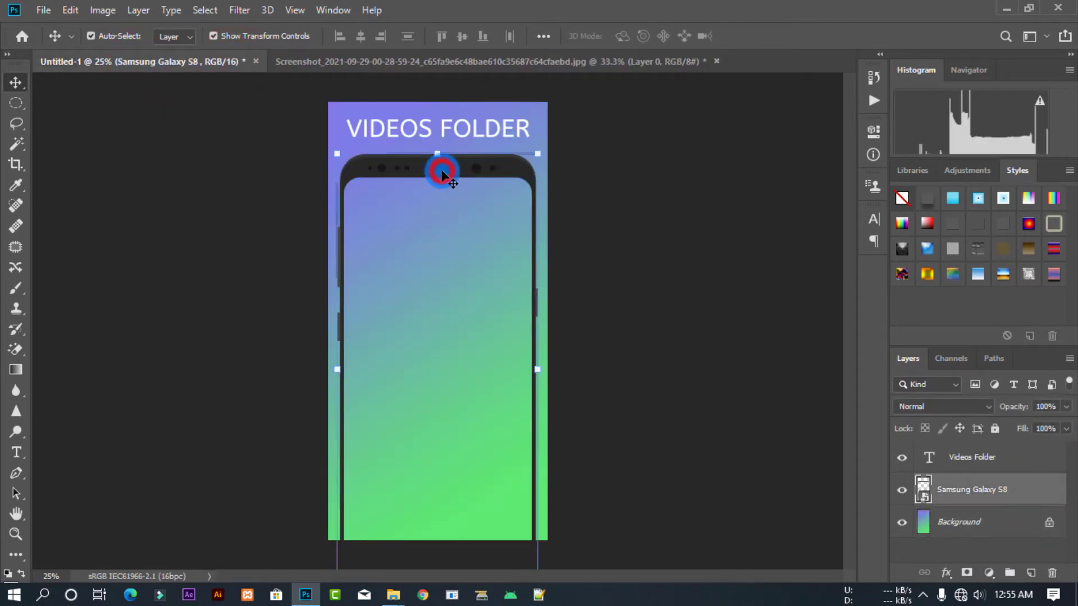
{"action": "key", "text": "Delete"}
{"action": "left_click", "coordinate": [421, 135]}
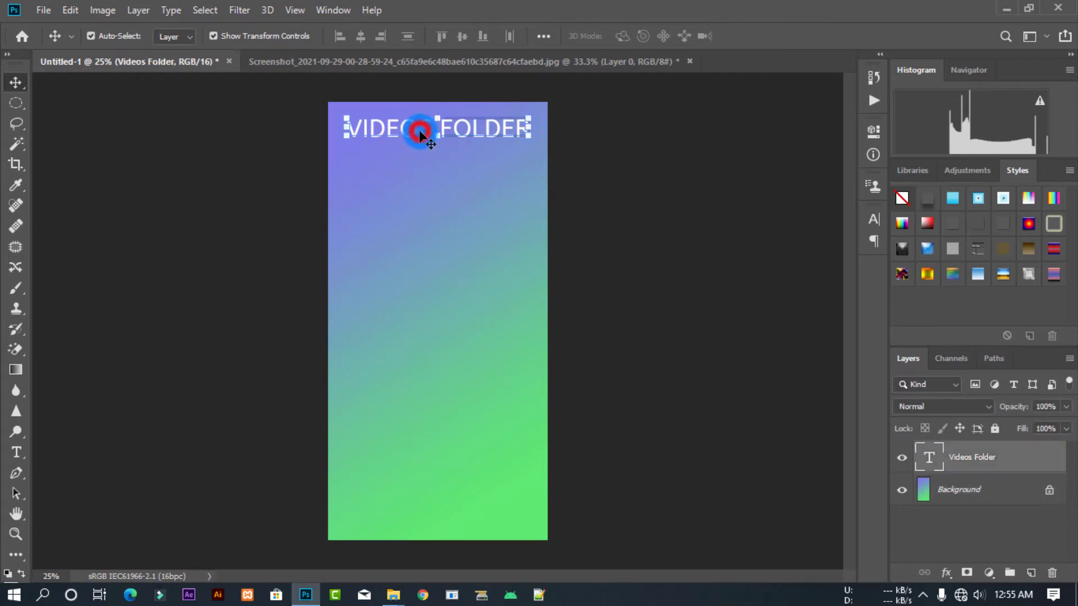
{"action": "key", "text": "Delete"}
{"action": "left_click", "coordinate": [465, 247]}
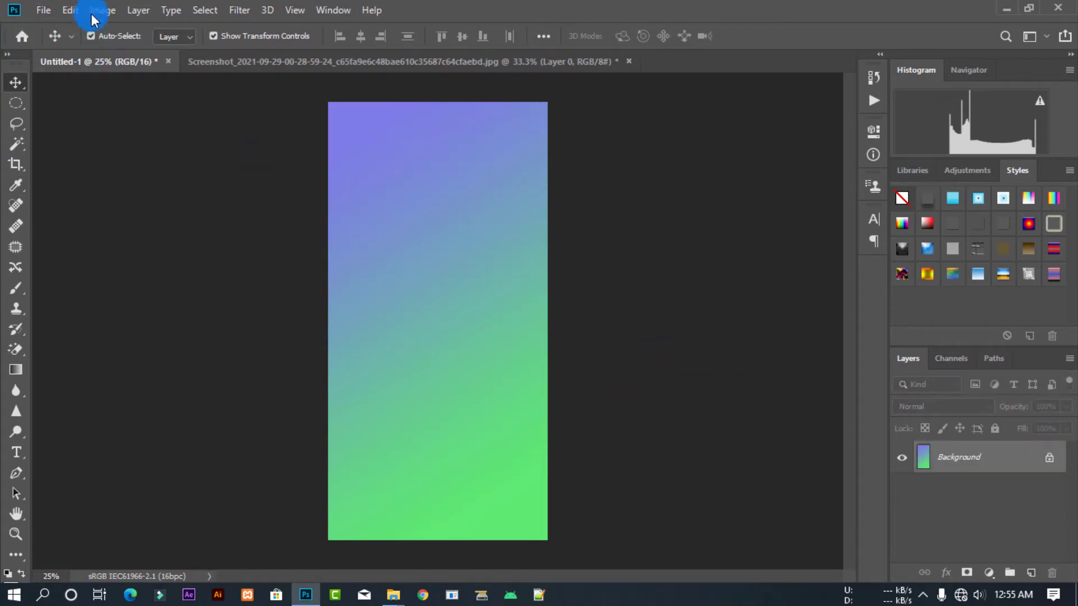
Step: Place Embedded the warm blurred image (4).jpg from the 100 Blurred Backgrounds folder
{"action": "left_click", "coordinate": [44, 12]}
{"action": "left_click", "coordinate": [84, 308]}
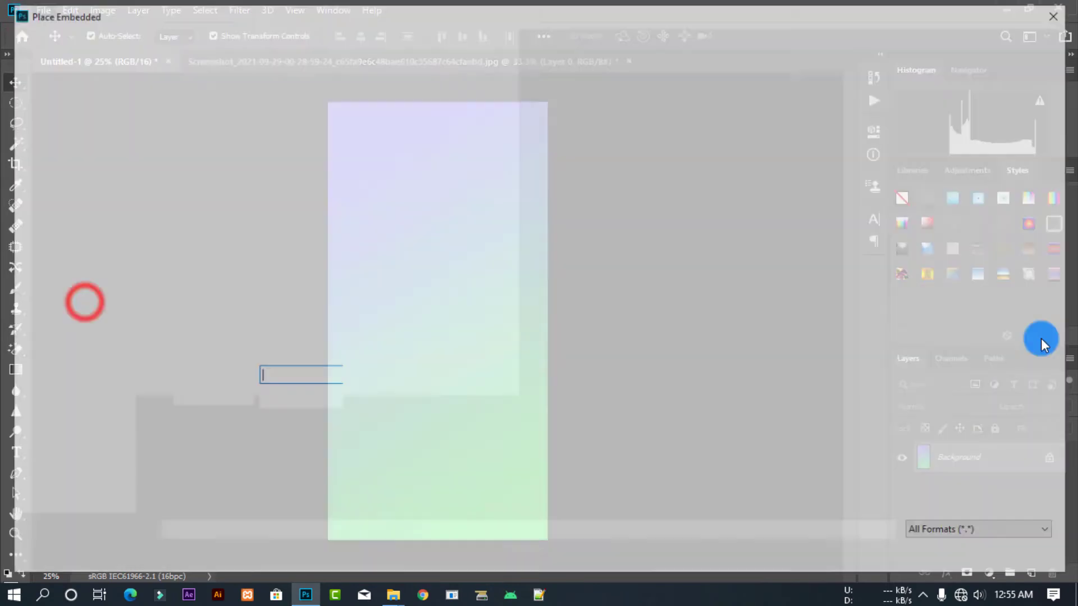
{"action": "left_click", "coordinate": [84, 421]}
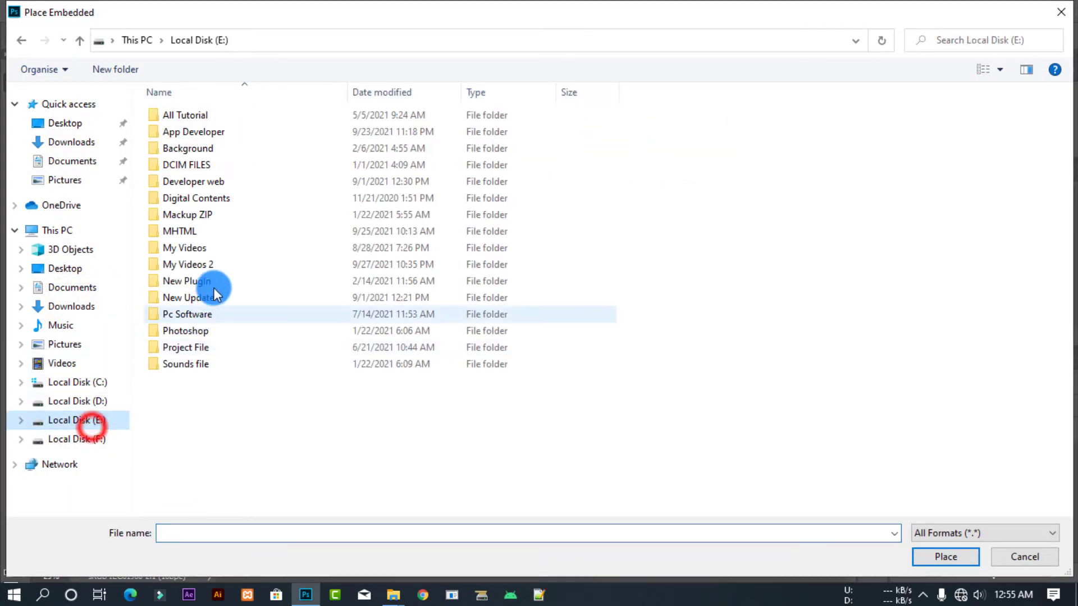
{"action": "double_click", "coordinate": [185, 331]}
{"action": "left_click", "coordinate": [222, 178]}
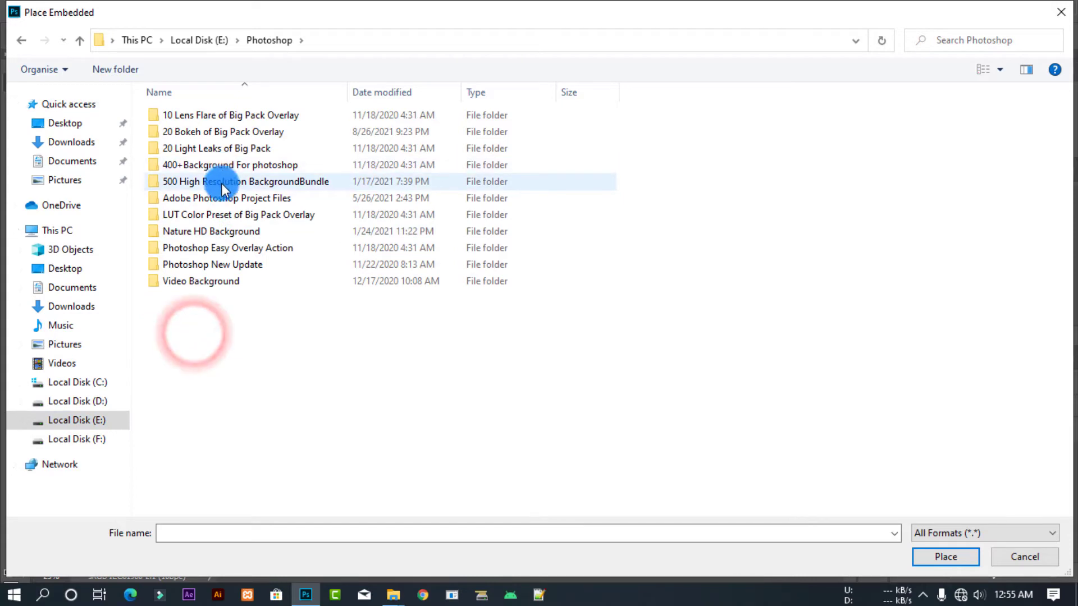
{"action": "double_click", "coordinate": [223, 181]}
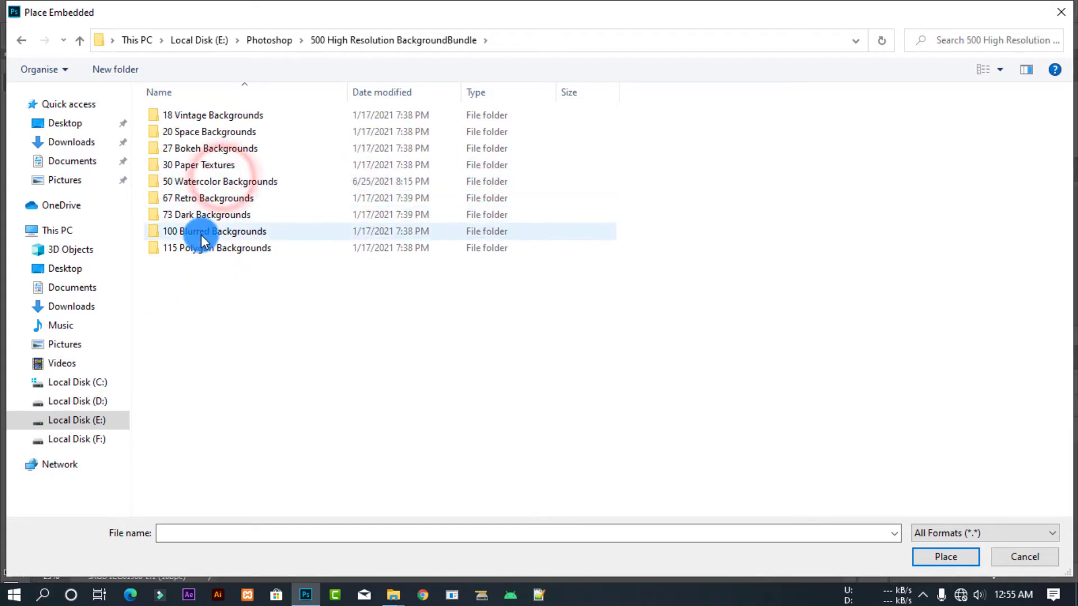
{"action": "left_click", "coordinate": [201, 234]}
{"action": "double_click", "coordinate": [201, 234]}
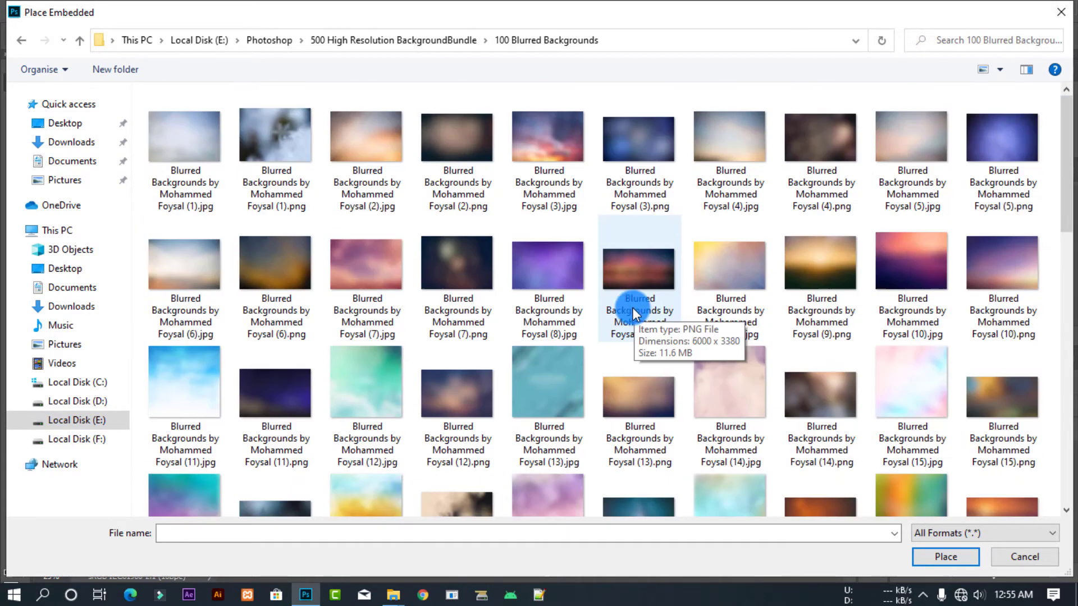
{"action": "left_click", "coordinate": [729, 154]}
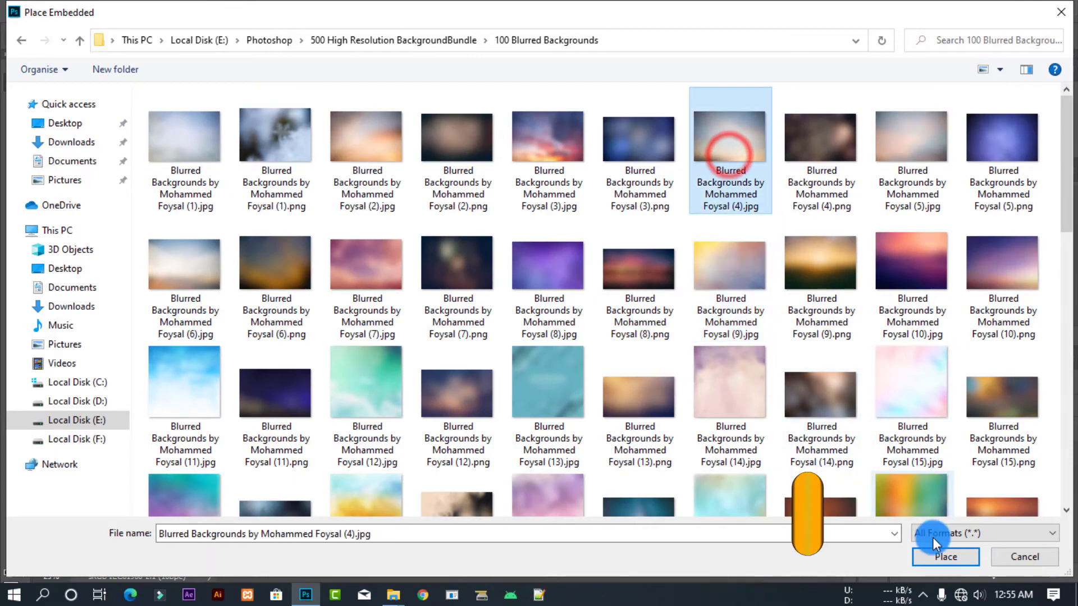
{"action": "left_click", "coordinate": [933, 557]}
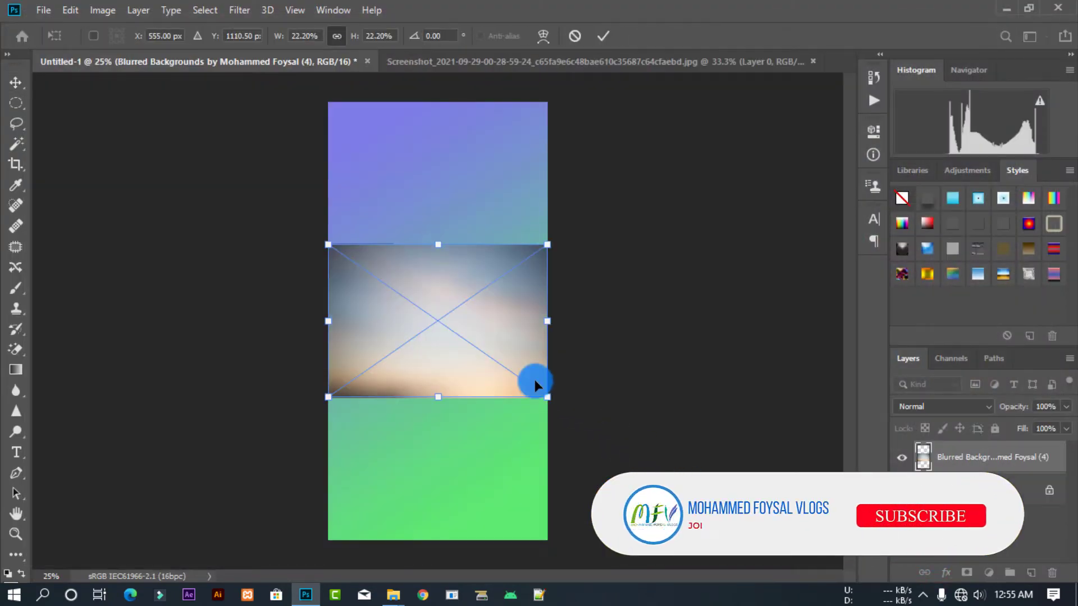
Step: Stretch the placed background past every canvas edge and commit the transform
{"action": "left_click_drag", "start_coordinate": [438, 392], "coordinate": [447, 558]}
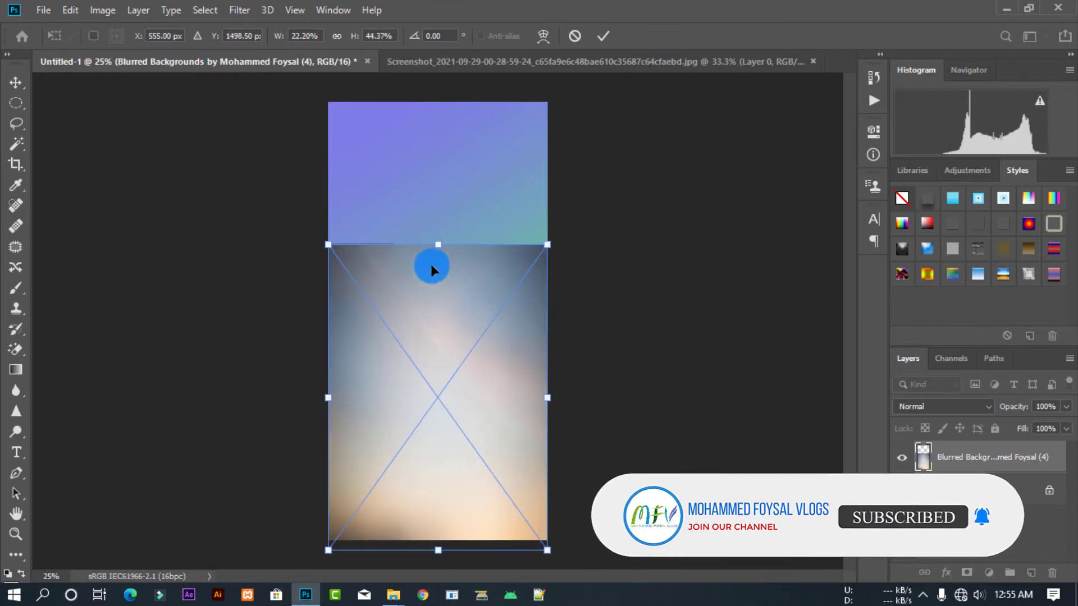
{"action": "left_click_drag", "start_coordinate": [438, 247], "coordinate": [437, 93]}
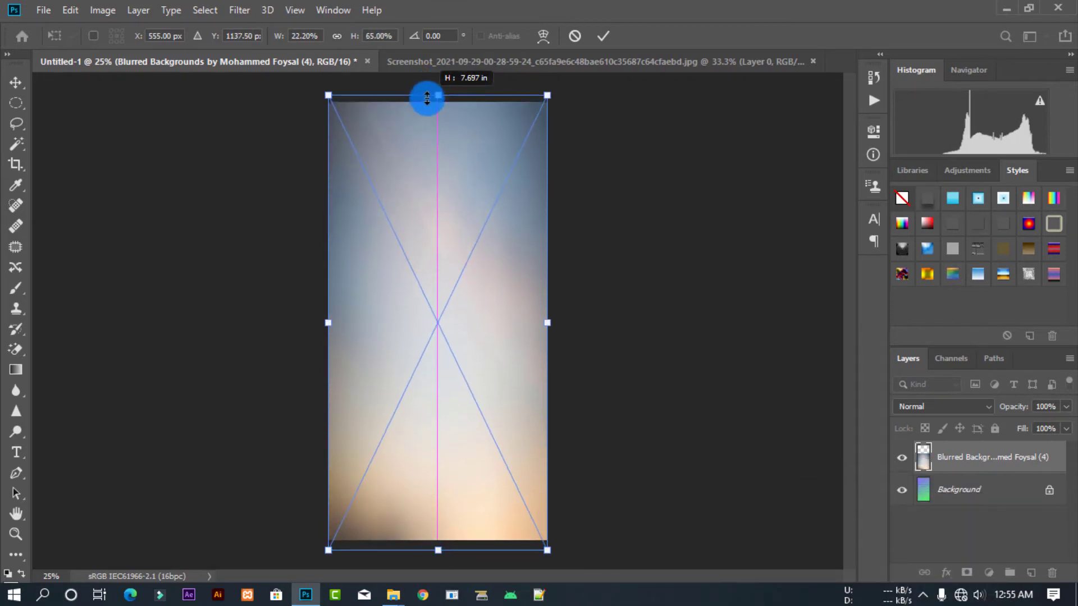
{"action": "left_click_drag", "start_coordinate": [329, 317], "coordinate": [303, 318]}
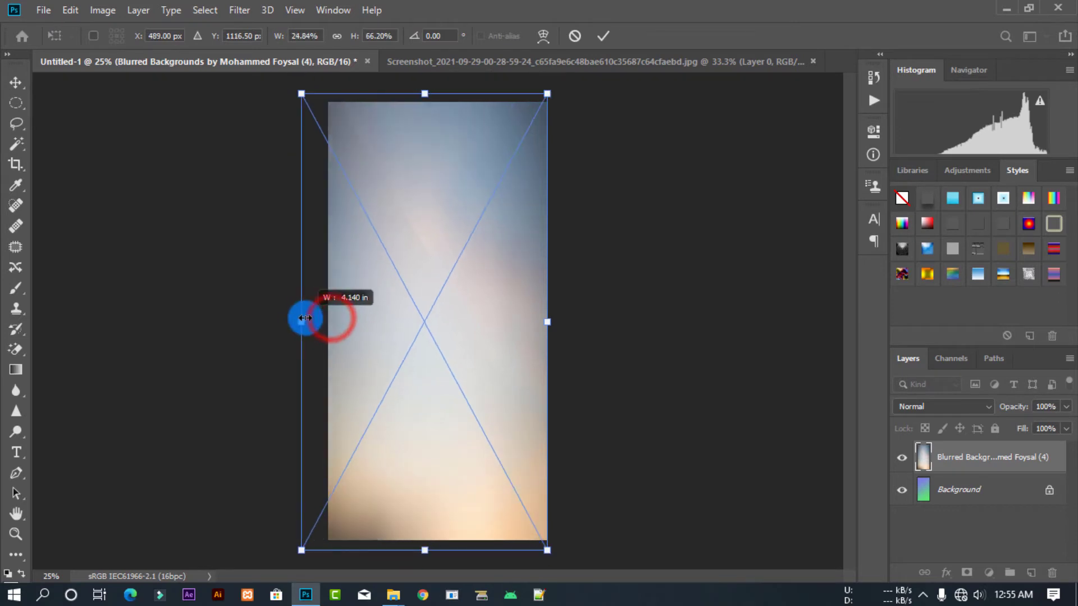
{"action": "left_click_drag", "start_coordinate": [549, 319], "coordinate": [560, 314]}
{"action": "left_click_drag", "start_coordinate": [457, 284], "coordinate": [464, 276]}
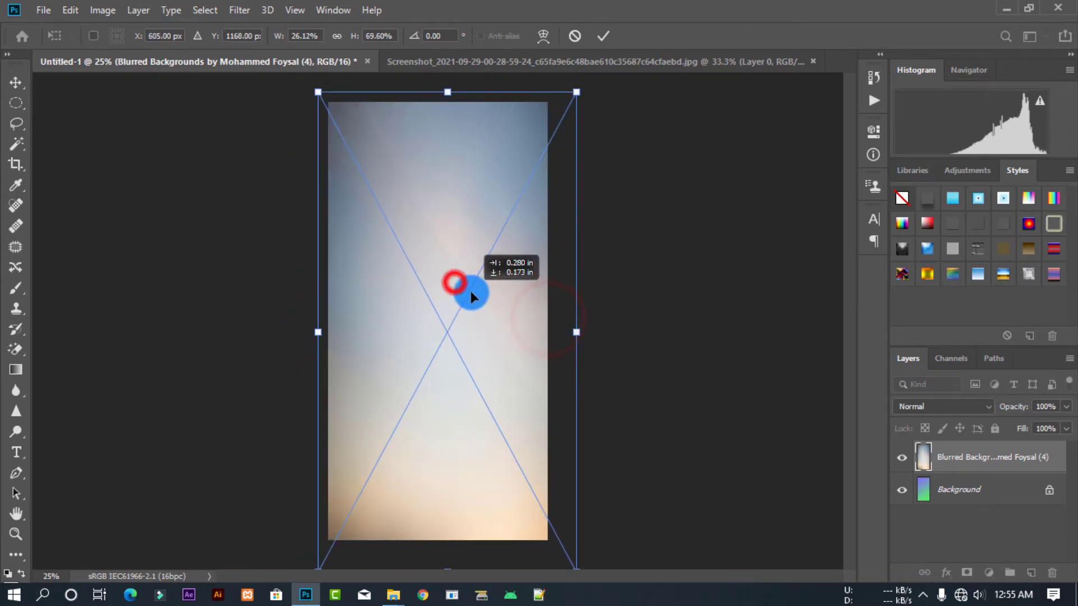
{"action": "left_click", "coordinate": [604, 36]}
{"action": "left_click", "coordinate": [625, 176]}
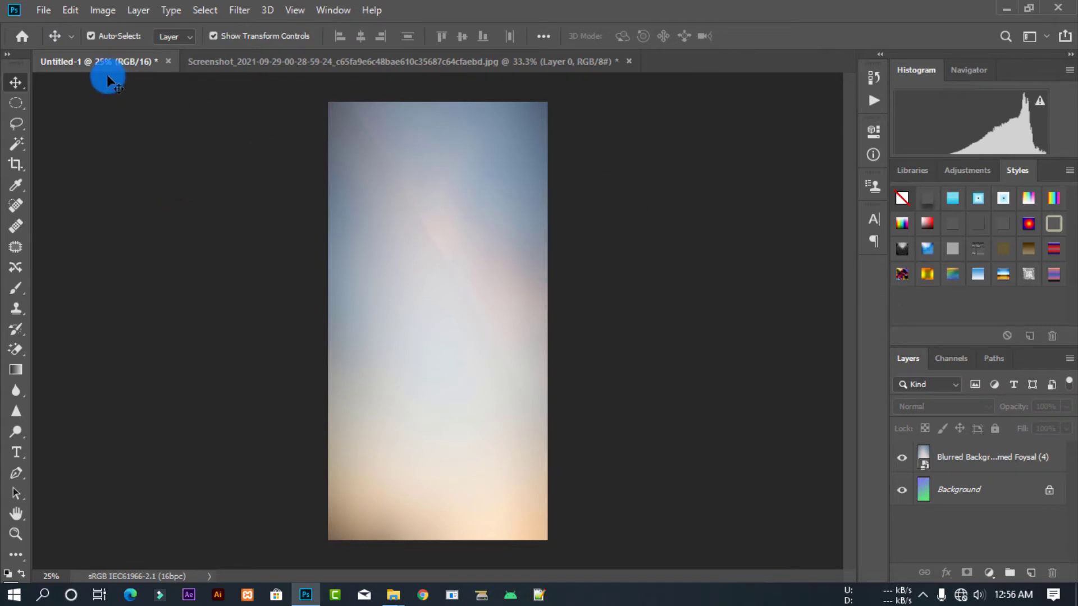
Step: Place Embedded the gold kisspng Samsung Galaxy S7 PNG from D:\Dcim File\Mb Frames
{"action": "left_click", "coordinate": [43, 11]}
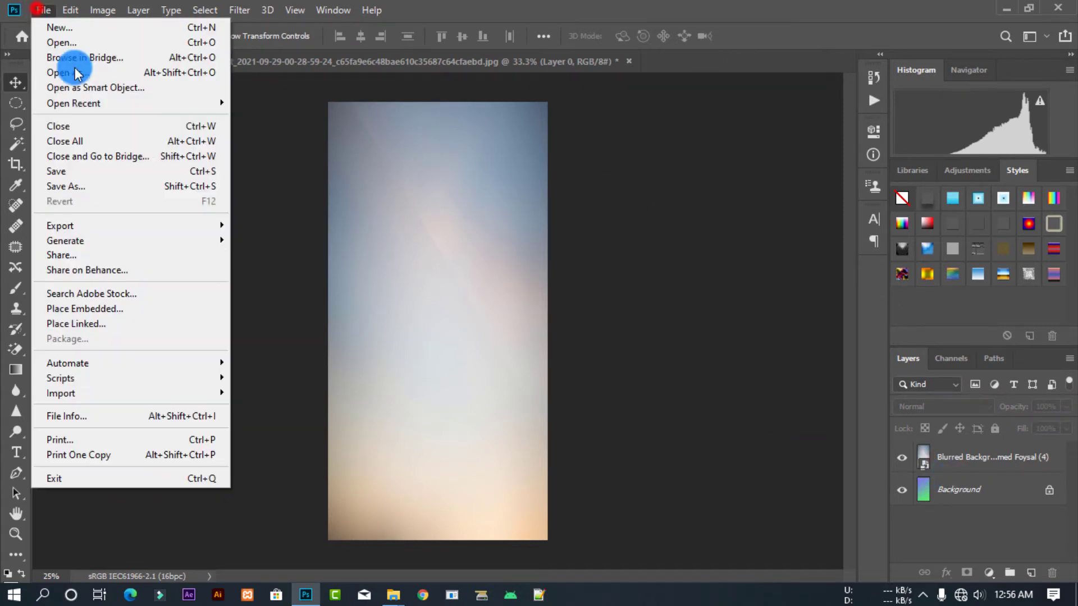
{"action": "left_click", "coordinate": [125, 308]}
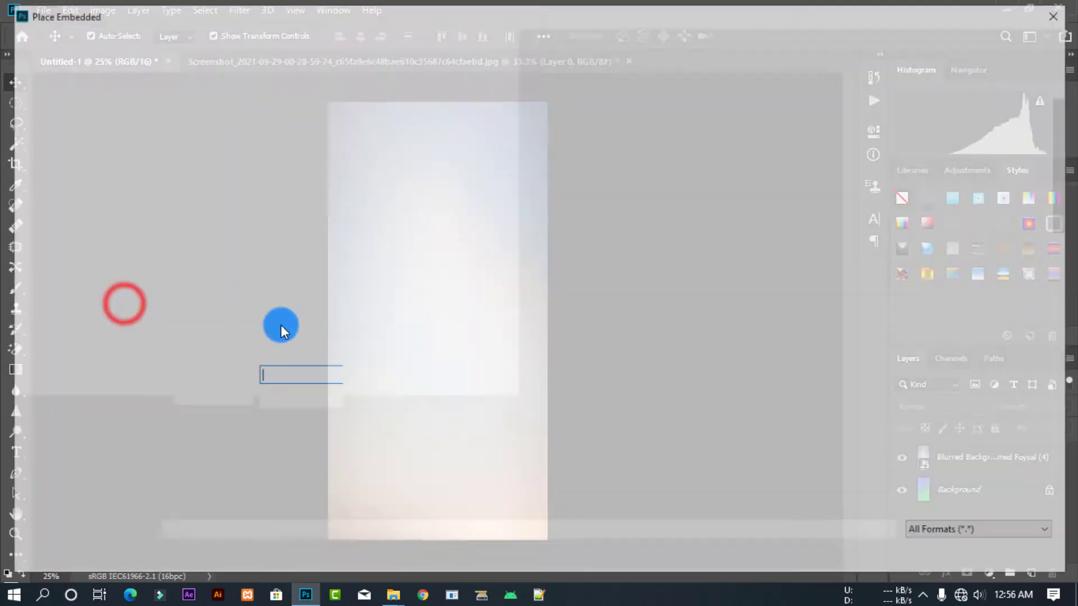
{"action": "left_click", "coordinate": [104, 400]}
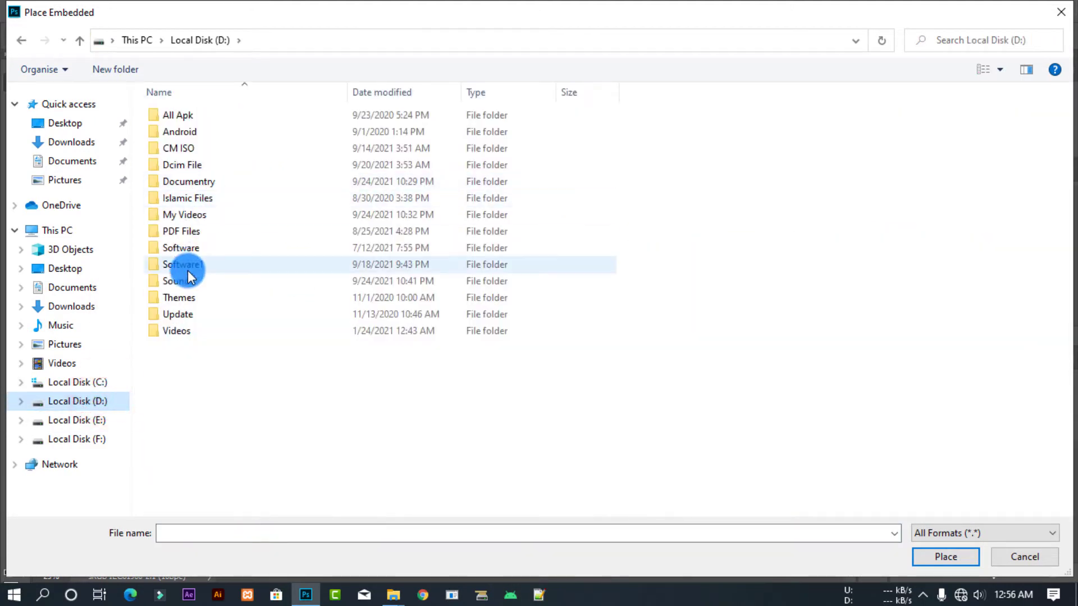
{"action": "double_click", "coordinate": [177, 165]}
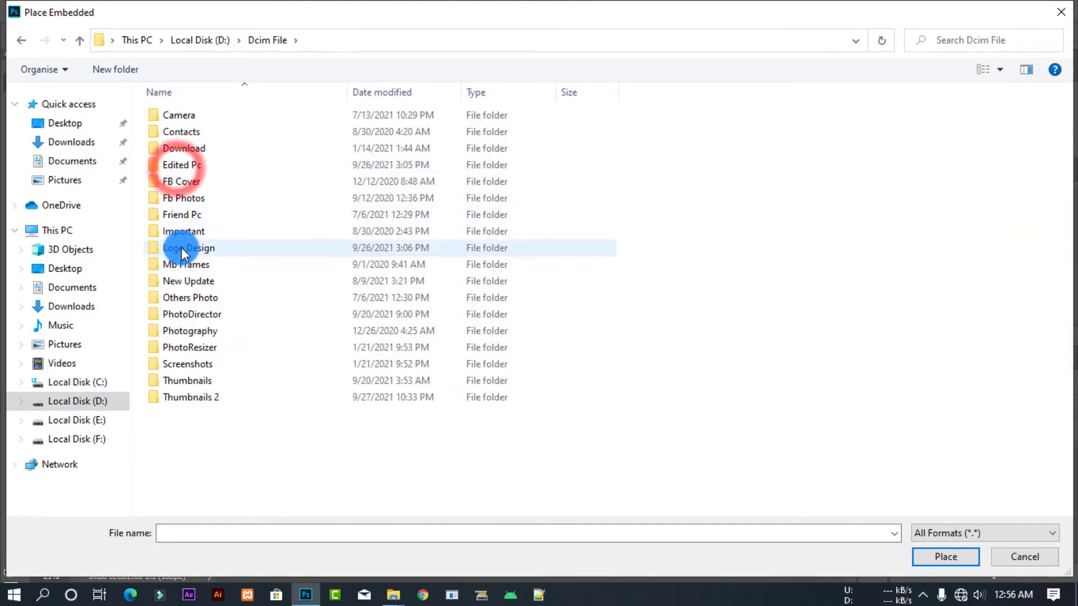
{"action": "double_click", "coordinate": [184, 263]}
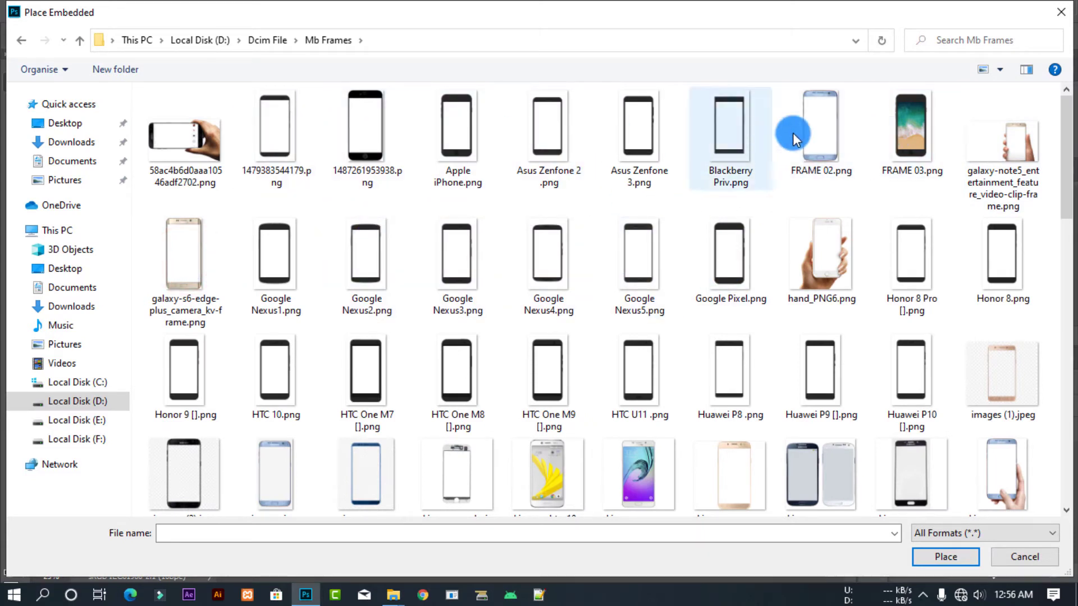
{"action": "scroll", "coordinate": [227, 376], "scroll_direction": "down", "scroll_amount": 3}
{"action": "left_click", "coordinate": [222, 393]}
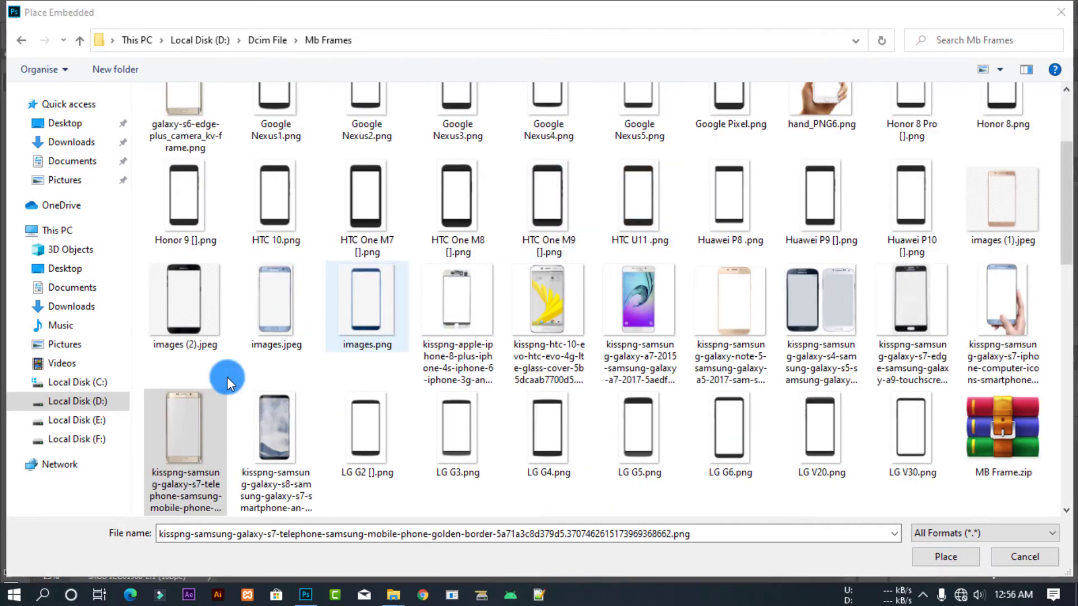
{"action": "left_click", "coordinate": [213, 440]}
{"action": "left_click", "coordinate": [948, 558]}
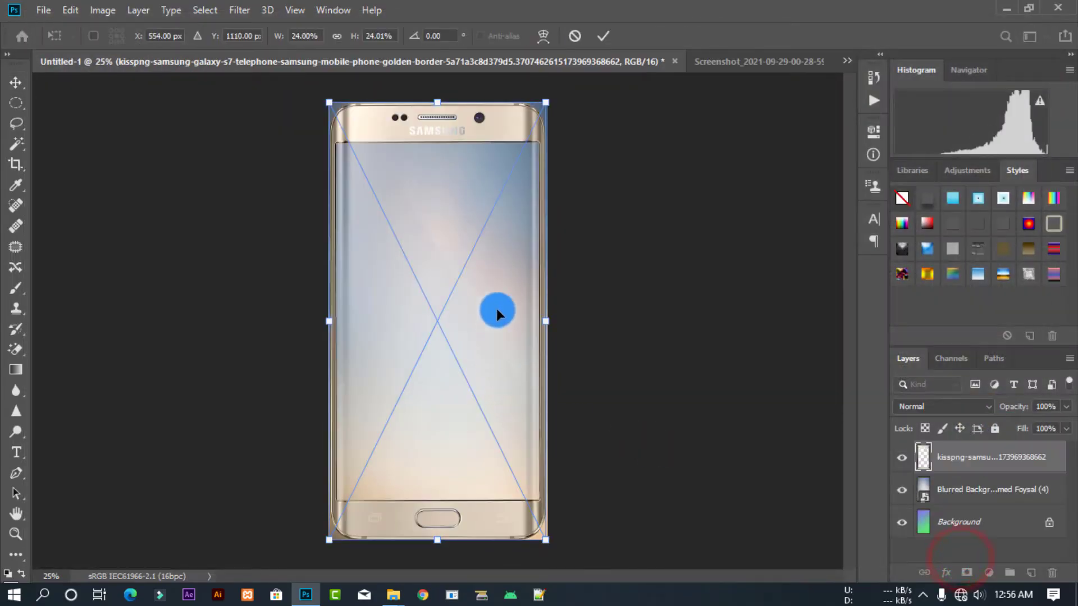
{"action": "left_click", "coordinate": [612, 38]}
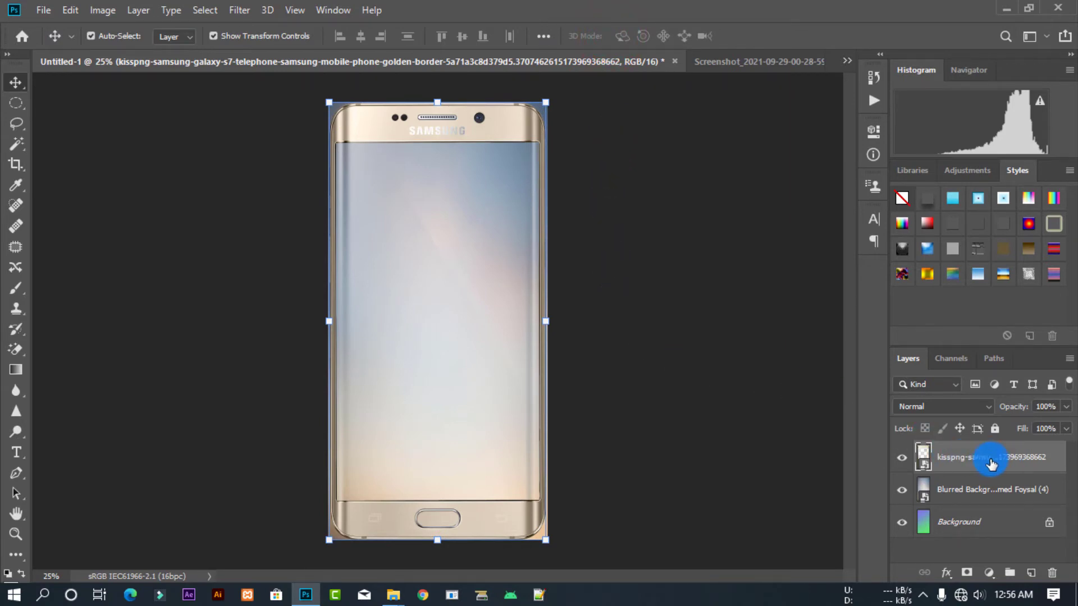
Step: Delete the gradient Background layer after testing the blurred layer's Opacity slider
{"action": "left_click", "coordinate": [995, 490]}
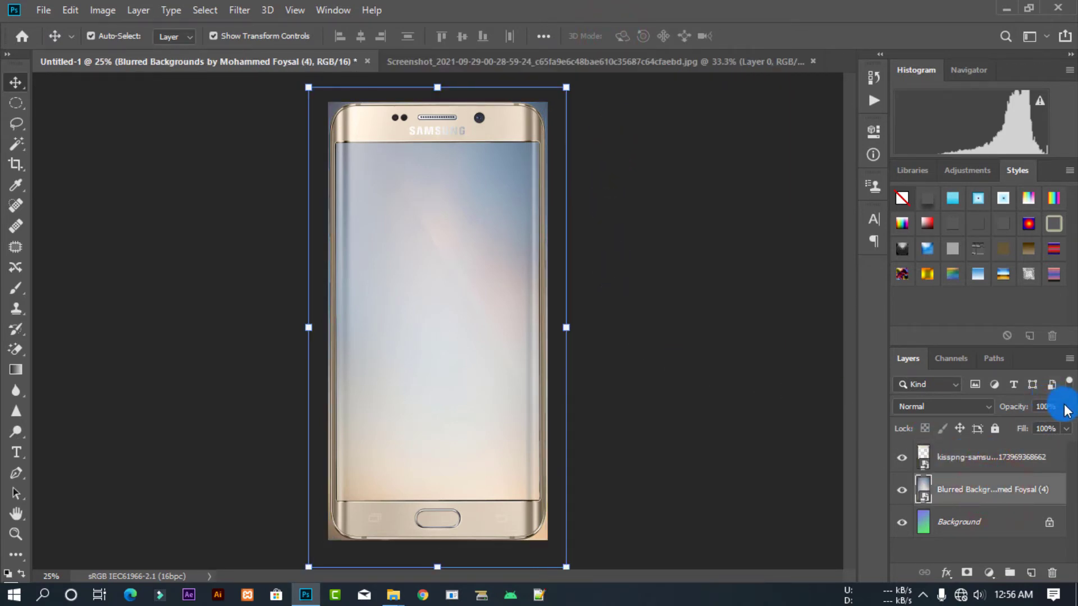
{"action": "left_click_drag", "start_coordinate": [1039, 429], "coordinate": [1066, 425]}
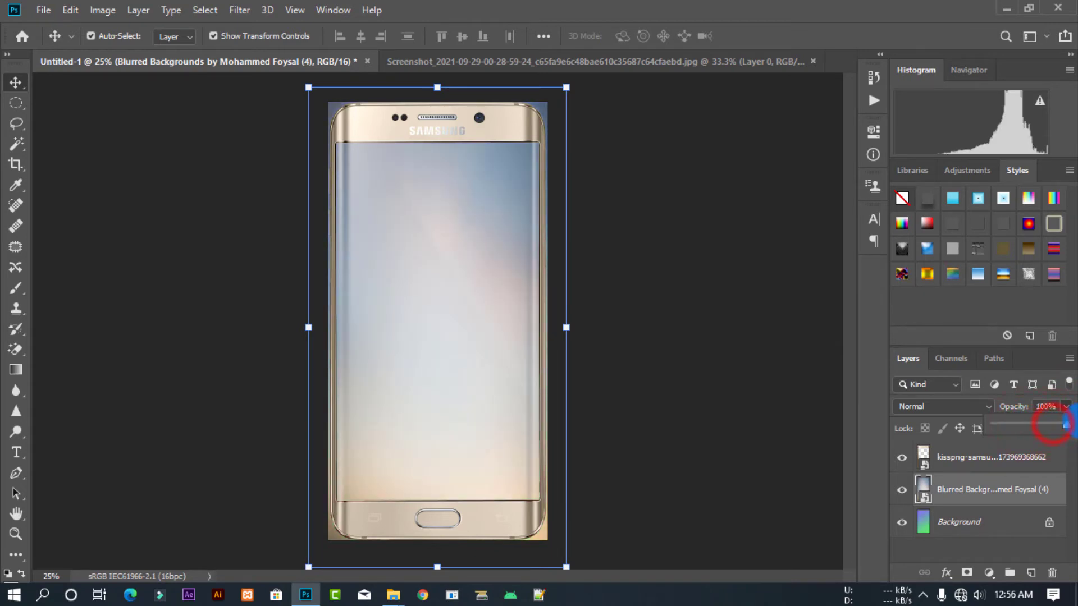
{"action": "left_click", "coordinate": [982, 528]}
{"action": "key", "text": "Delete"}
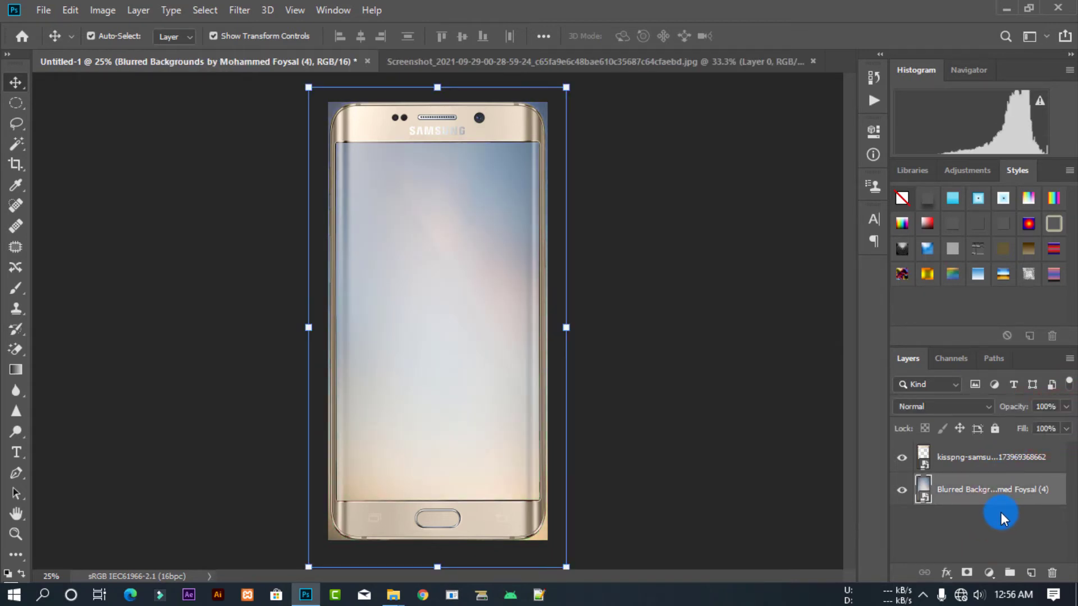
{"action": "mouse_move", "coordinate": [1052, 431]}
{"action": "left_mouse_down"}
{"action": "mouse_move", "coordinate": [1042, 432]}
{"action": "mouse_move", "coordinate": [1069, 425]}
{"action": "left_mouse_up"}
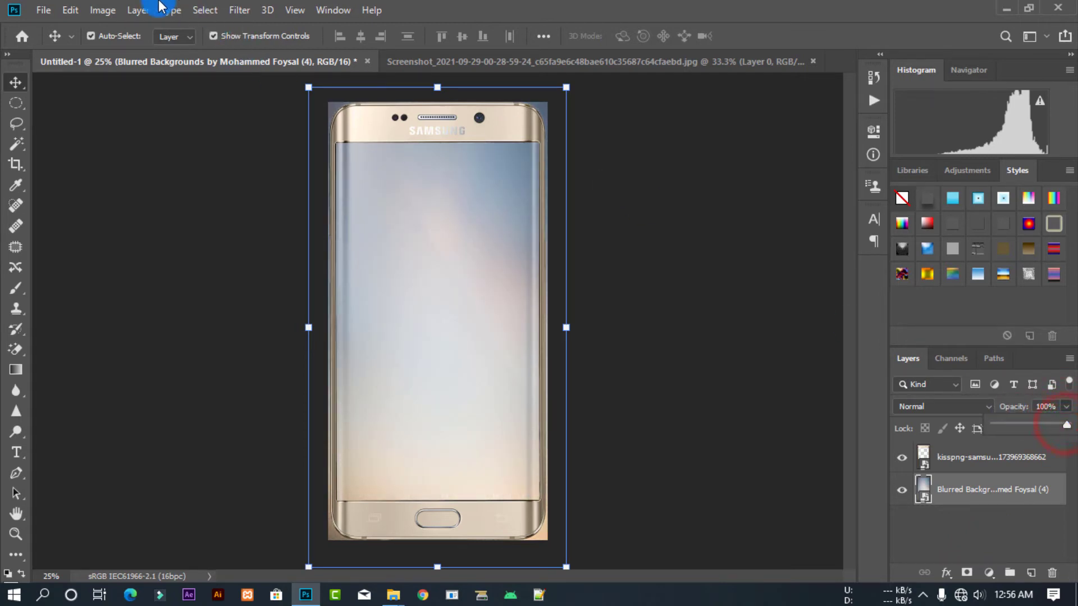
Step: Apply Brightness/Contrast with Contrast 100 and Brightness -43 to the blurred background
{"action": "left_click", "coordinate": [103, 9]}
{"action": "left_click", "coordinate": [147, 48]}
{"action": "left_click", "coordinate": [411, 46]}
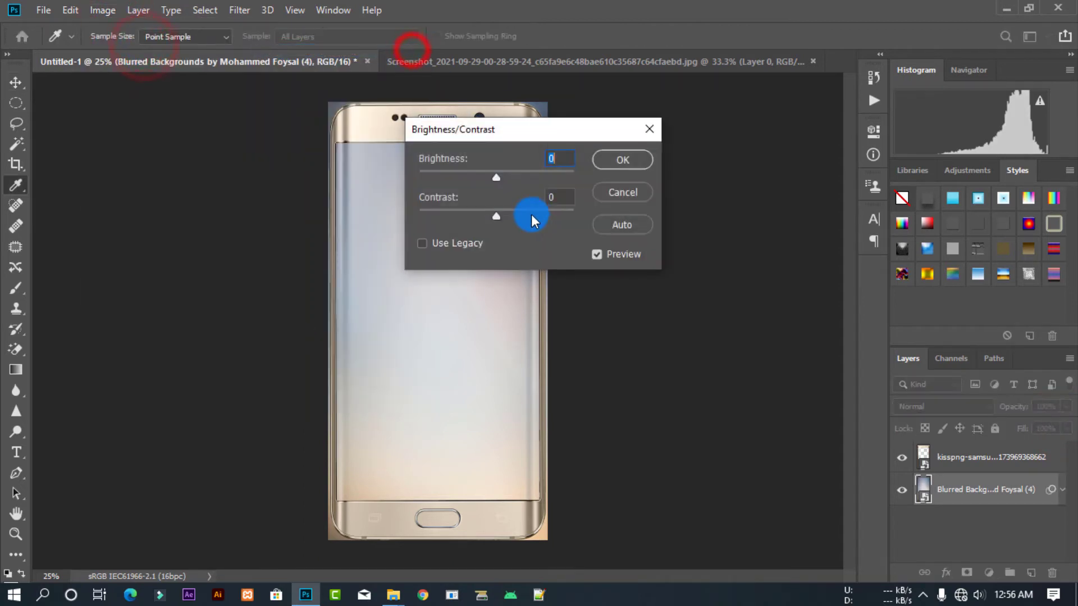
{"action": "left_click_drag", "start_coordinate": [511, 210], "coordinate": [592, 207]}
{"action": "left_click_drag", "start_coordinate": [493, 176], "coordinate": [474, 176]}
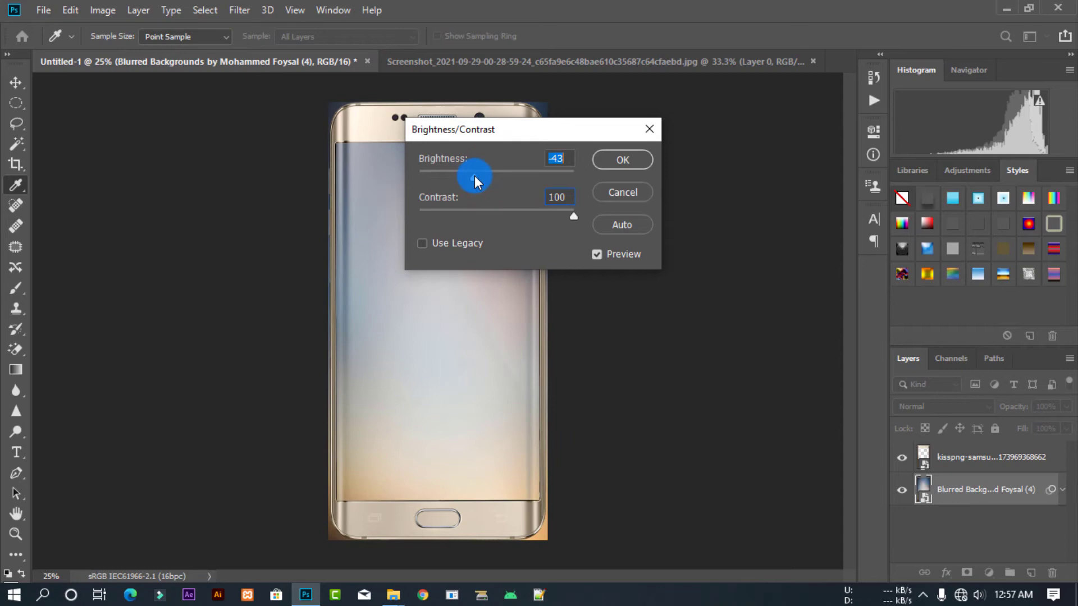
{"action": "left_click", "coordinate": [623, 159]}
{"action": "key", "text": "v"}
{"action": "left_click", "coordinate": [163, 162]}
Step: Open the September 28 channel-page screenshot from Pictures\android_s8 as a new document
{"action": "left_click", "coordinate": [43, 10]}
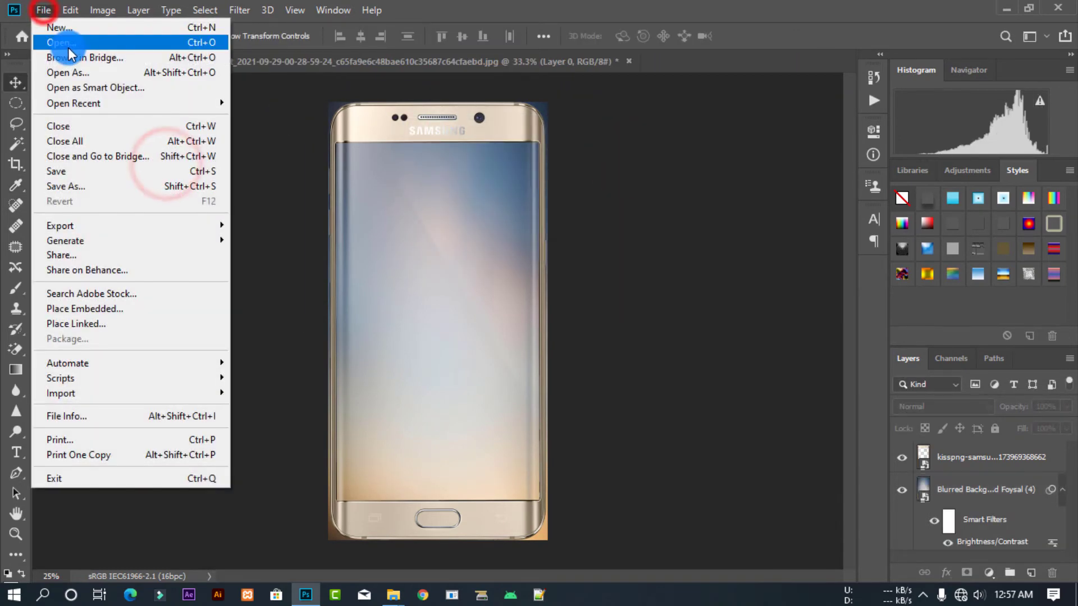
{"action": "left_click", "coordinate": [67, 44]}
{"action": "left_click", "coordinate": [81, 344]}
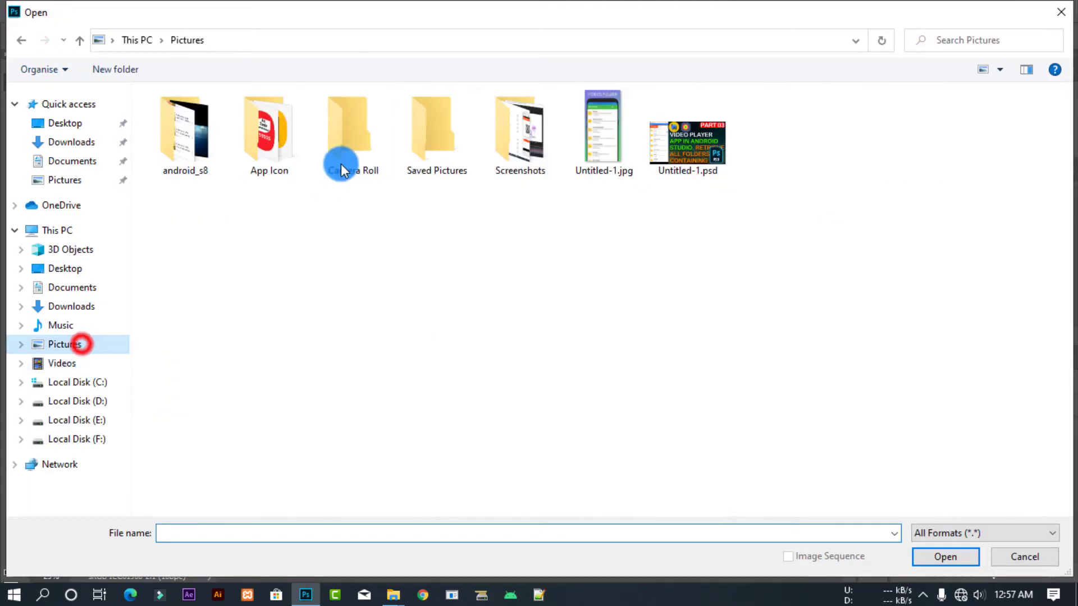
{"action": "double_click", "coordinate": [194, 149]}
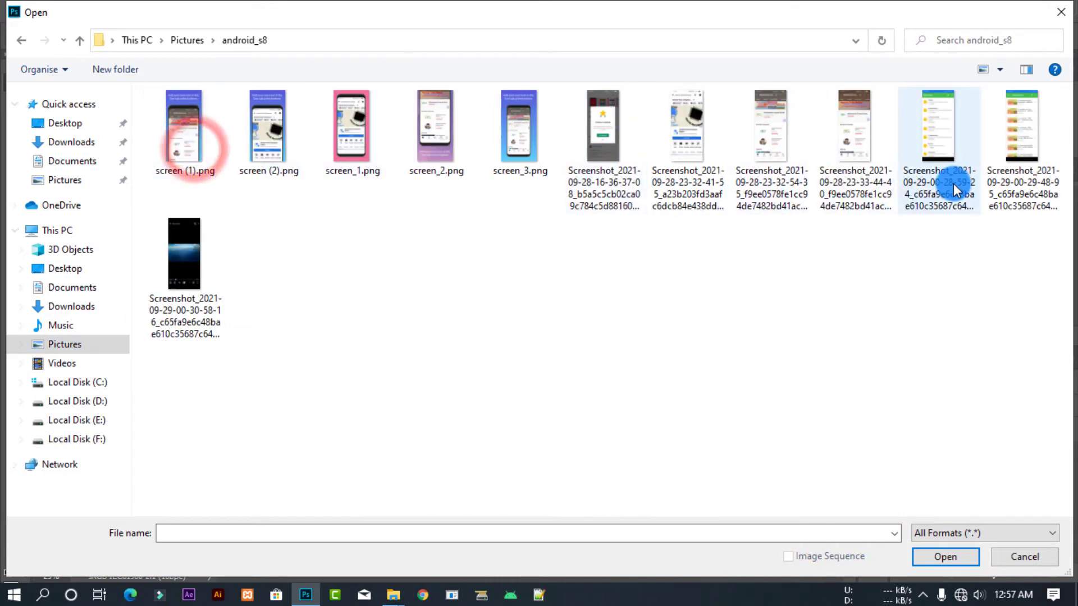
{"action": "left_click", "coordinate": [755, 177]}
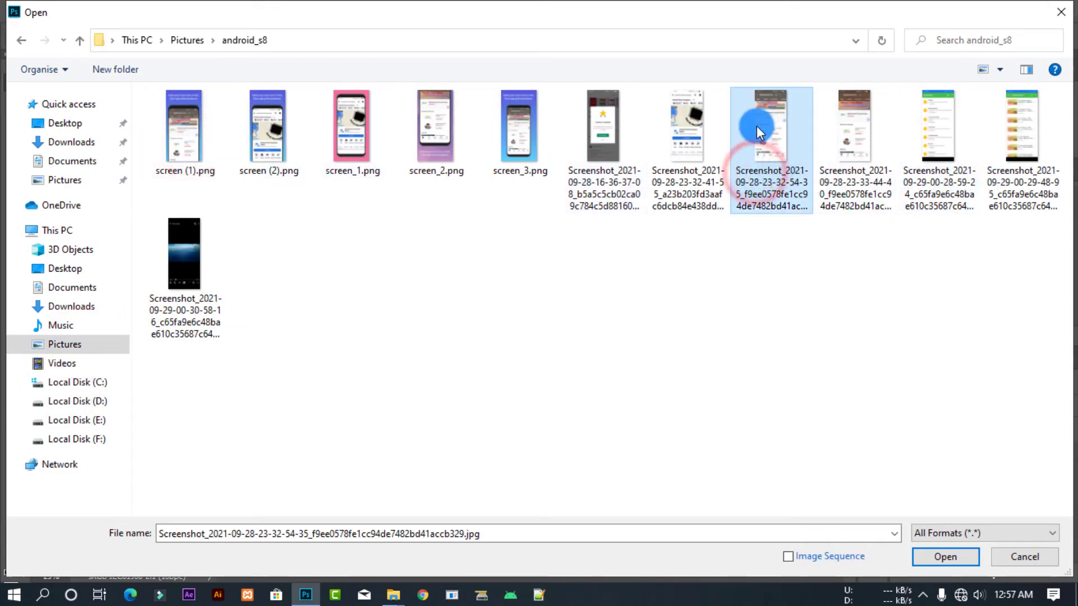
{"action": "left_click", "coordinate": [944, 556]}
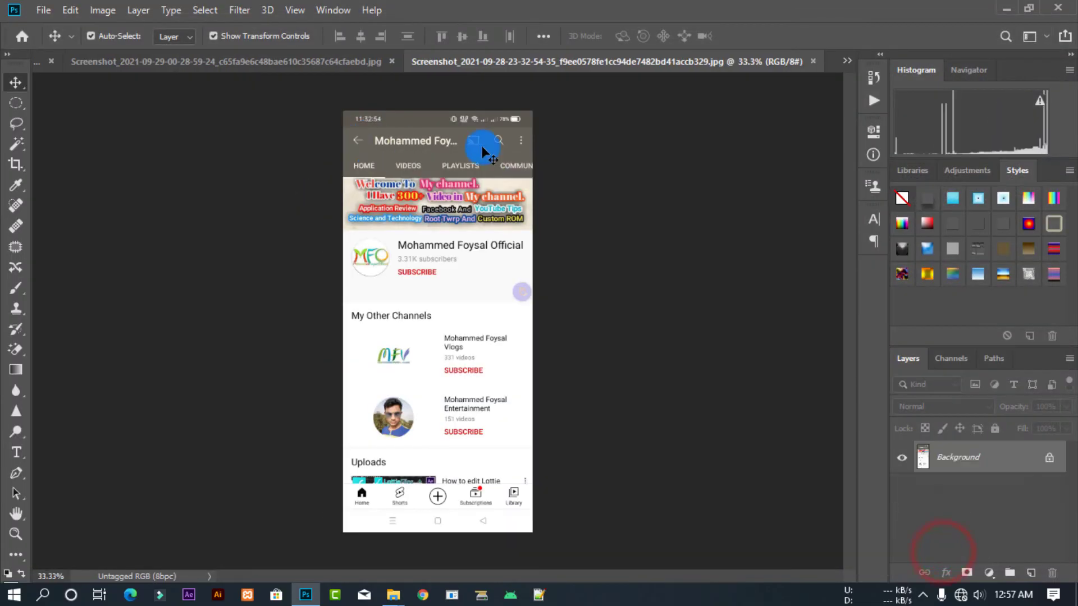
Step: Crop a strip off the screenshot's bottom and convert its locked Background into a normal layer
{"action": "left_click", "coordinate": [17, 332]}
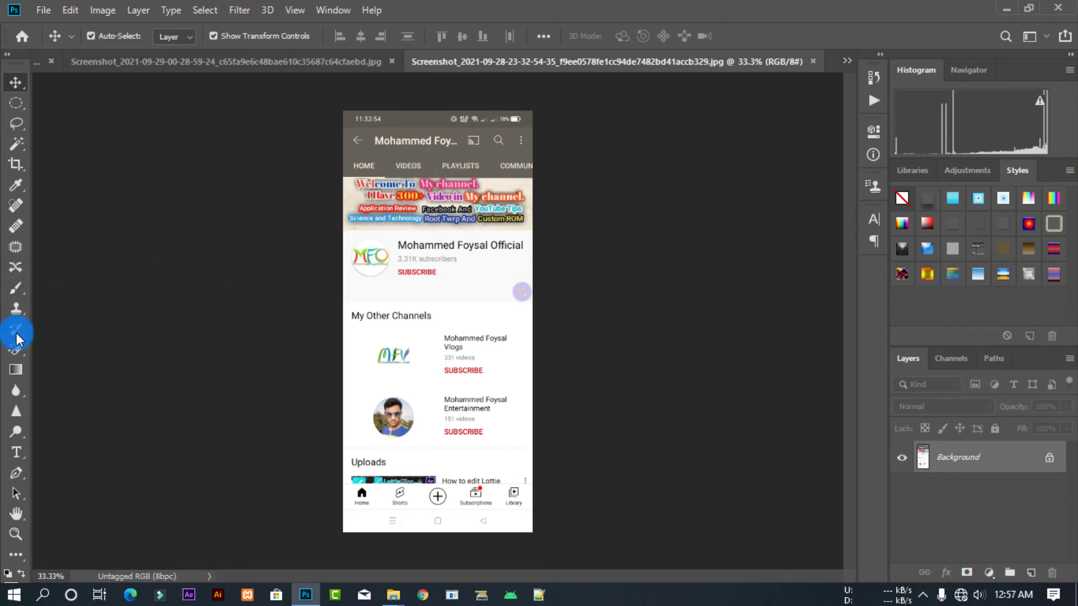
{"action": "left_click", "coordinate": [15, 164]}
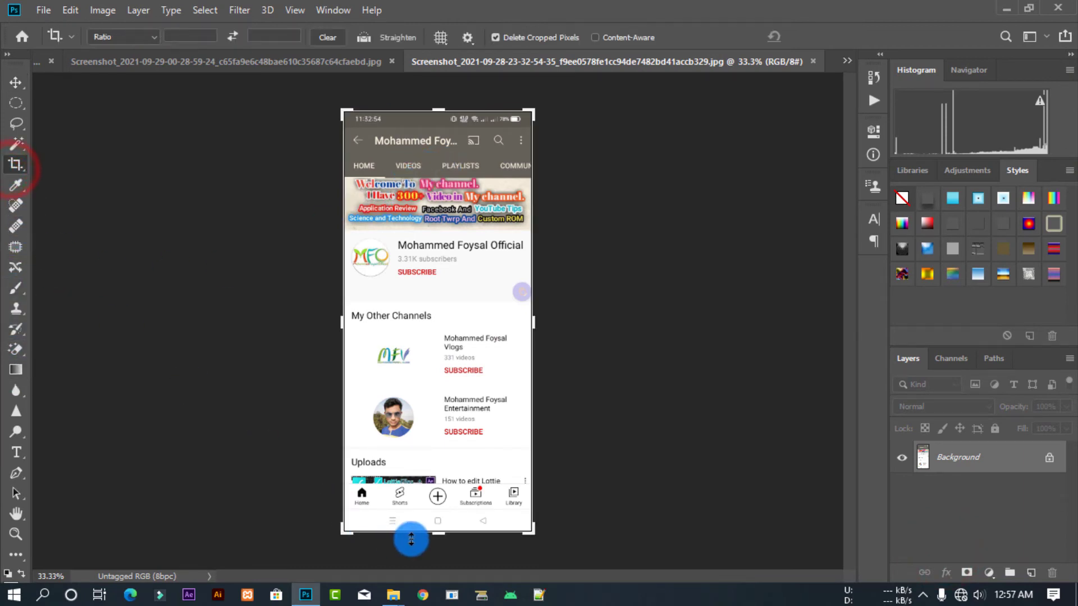
{"action": "left_click_drag", "start_coordinate": [427, 532], "coordinate": [428, 521]}
{"action": "left_click", "coordinate": [823, 33]}
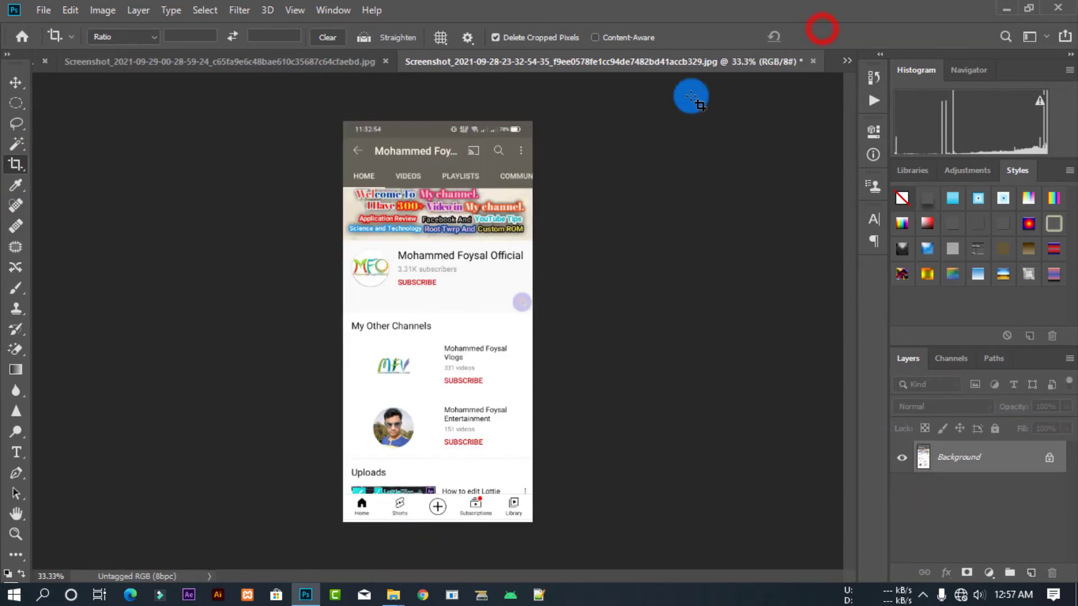
{"action": "left_click", "coordinate": [15, 83]}
{"action": "mouse_move", "coordinate": [458, 268]}
{"action": "left_mouse_down"}
{"action": "mouse_move", "coordinate": [417, 306]}
{"action": "mouse_move", "coordinate": [155, 59]}
{"action": "mouse_move", "coordinate": [221, 91]}
{"action": "left_mouse_up"}
{"action": "left_click", "coordinate": [505, 272]}
Step: Close the other screenshot without saving and drag the screenshot layer toward the Untitled-1 mockup
{"action": "left_click_drag", "start_coordinate": [335, 93], "coordinate": [336, 94]}
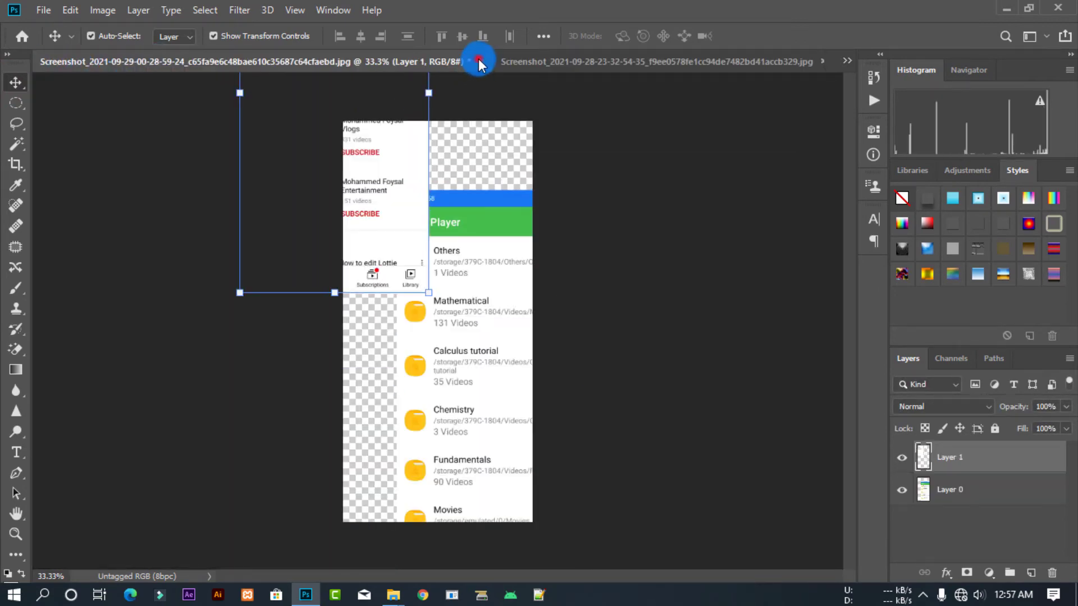
{"action": "left_click", "coordinate": [481, 61]}
{"action": "left_click", "coordinate": [530, 232]}
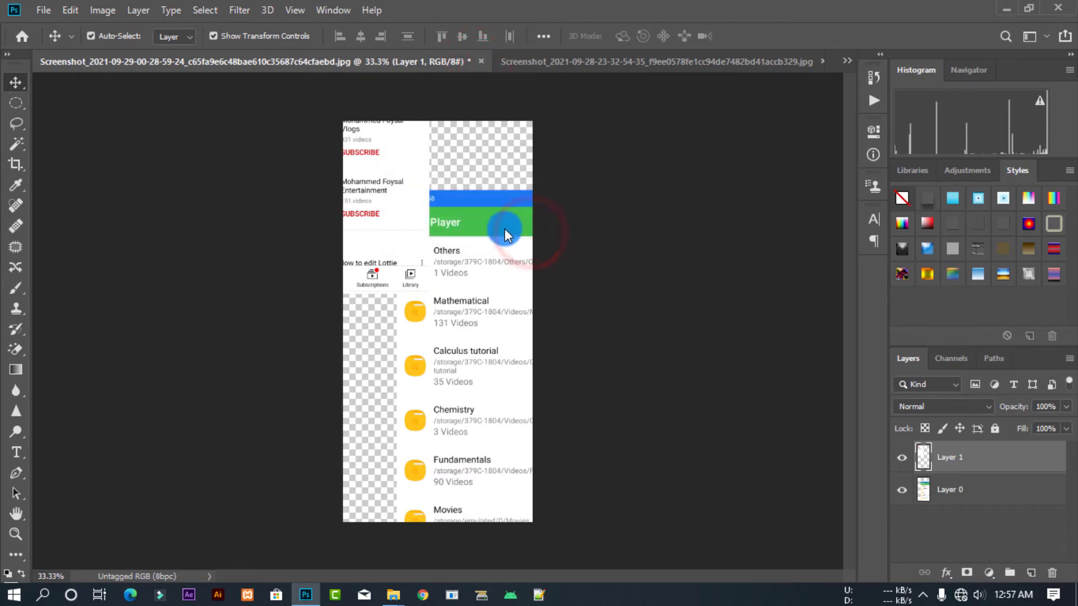
{"action": "mouse_move", "coordinate": [432, 245]}
{"action": "left_mouse_down"}
{"action": "mouse_move", "coordinate": [130, 59]}
{"action": "mouse_move", "coordinate": [350, 211]}
{"action": "left_mouse_up"}
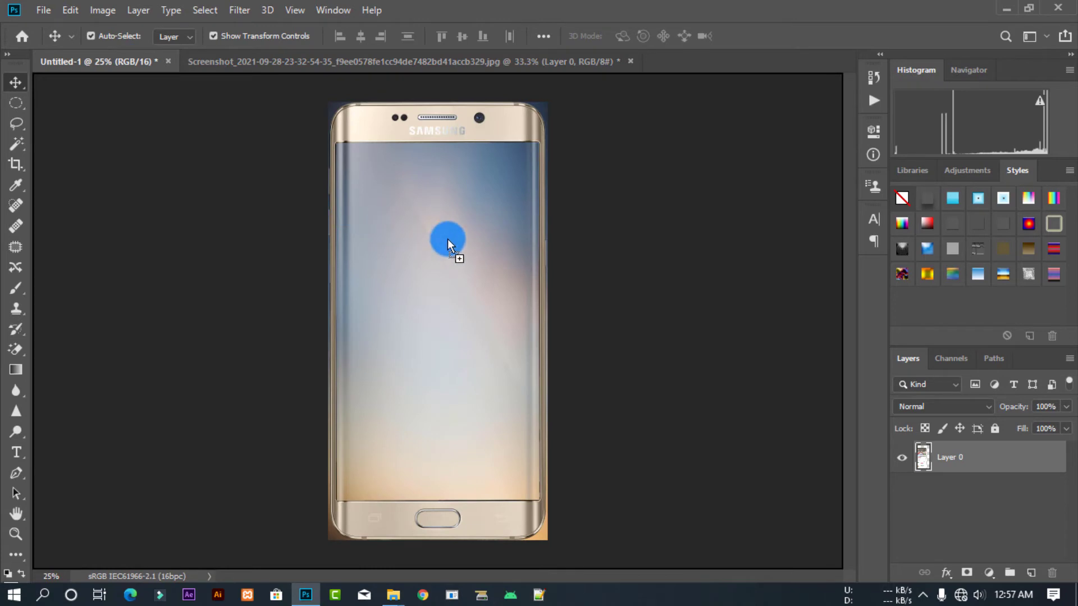
Step: Drop the screenshot into Untitled-1, accept the bit-depth conversion, and move it below the kisspng phone layer
{"action": "left_click_drag", "start_coordinate": [447, 239], "coordinate": [448, 239]}
{"action": "left_click", "coordinate": [517, 240]}
{"action": "left_click_drag", "start_coordinate": [439, 292], "coordinate": [423, 421]}
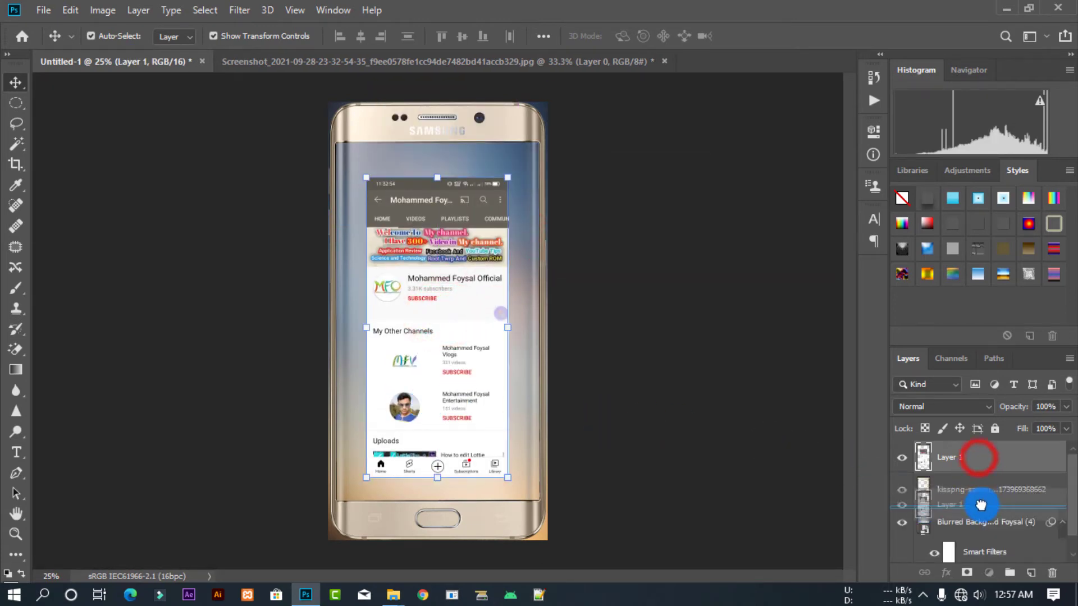
{"action": "left_click_drag", "start_coordinate": [979, 461], "coordinate": [982, 505]}
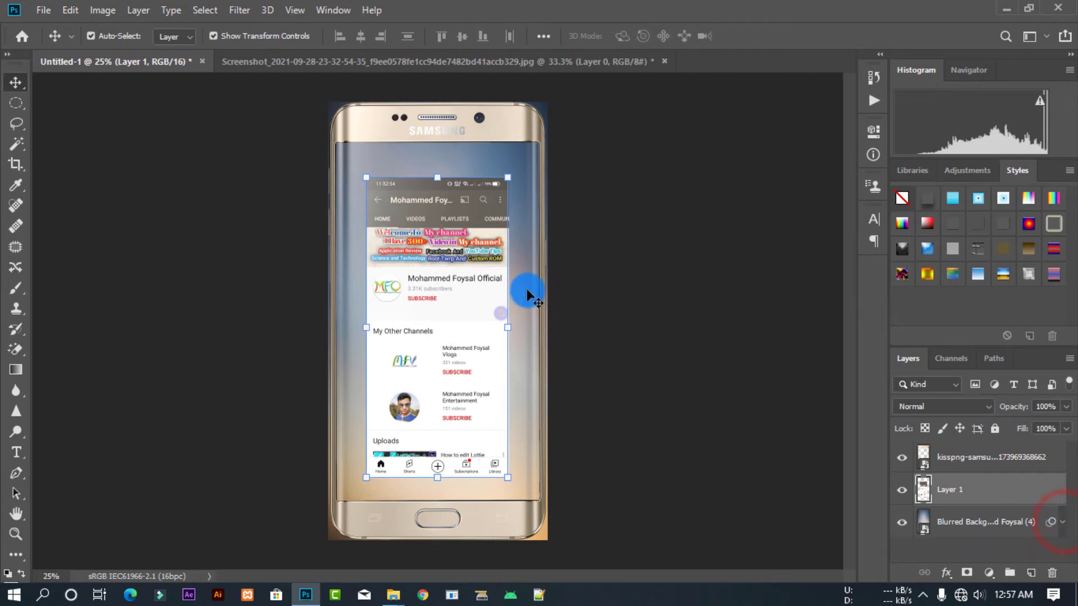
Step: Free Transform the screenshot's top, bottom and side edges to match the phone screen, then commit
{"action": "left_click_drag", "start_coordinate": [439, 178], "coordinate": [439, 139]}
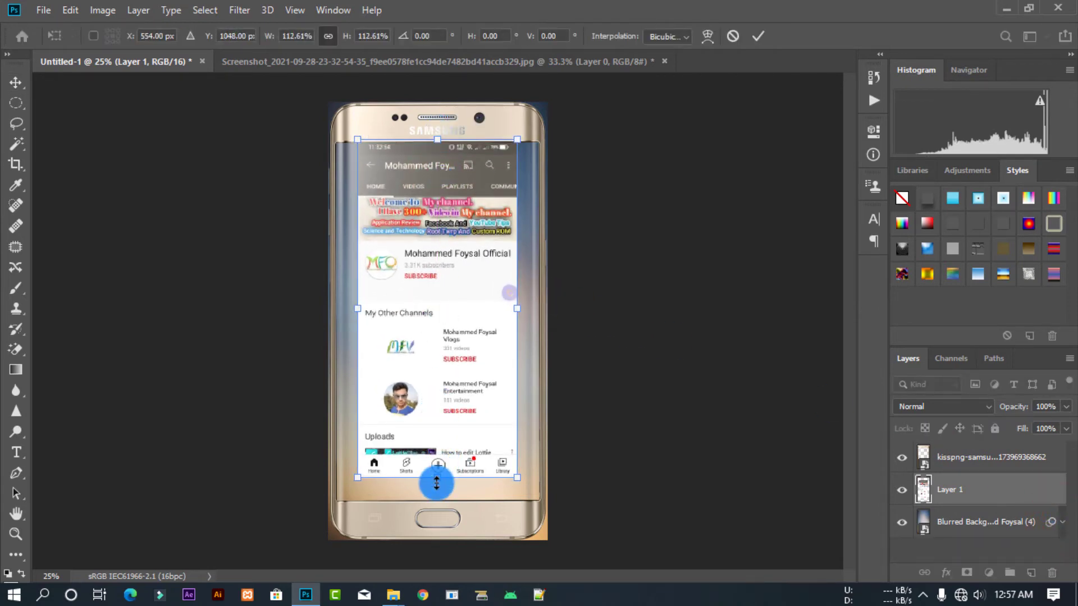
{"action": "left_click_drag", "start_coordinate": [436, 483], "coordinate": [438, 502]}
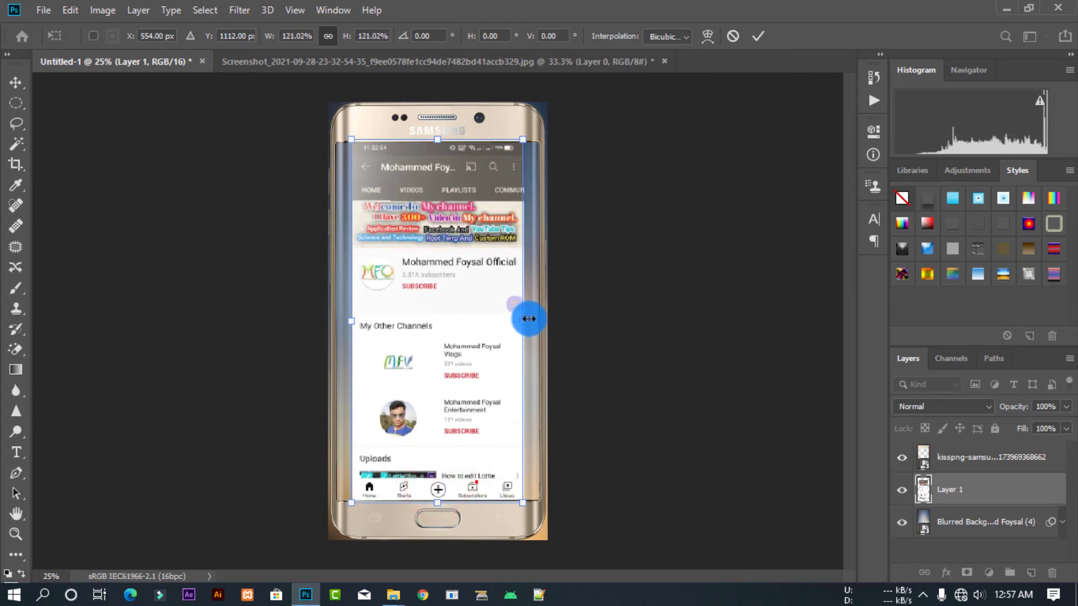
{"action": "mouse_move", "coordinate": [527, 320]}
{"action": "left_mouse_down"}
{"action": "mouse_move", "coordinate": [546, 320]}
{"action": "mouse_move", "coordinate": [537, 320]}
{"action": "left_mouse_up"}
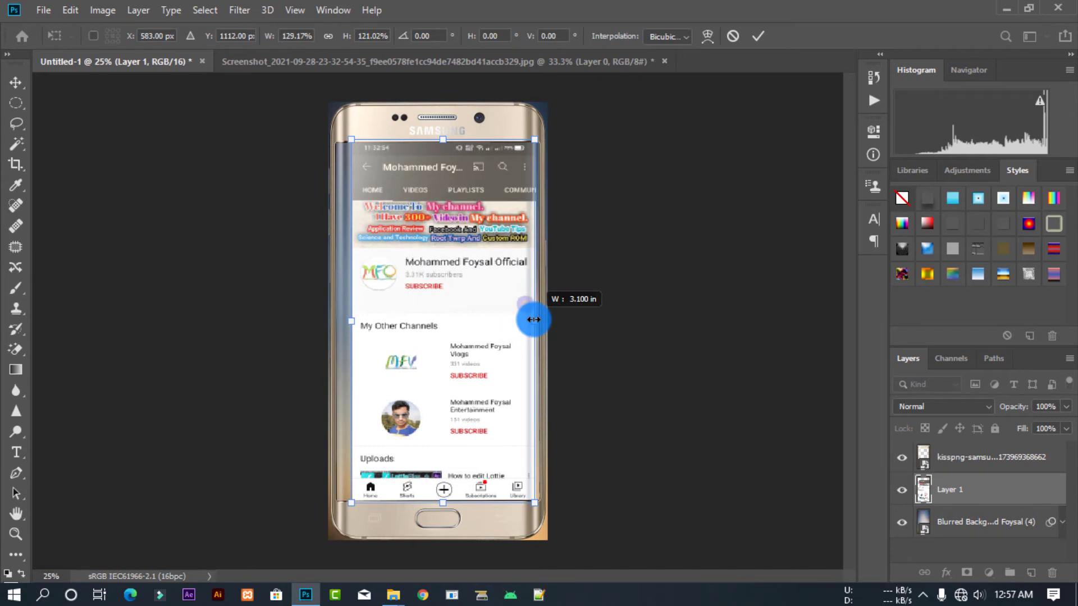
{"action": "left_click_drag", "start_coordinate": [341, 323], "coordinate": [345, 321]}
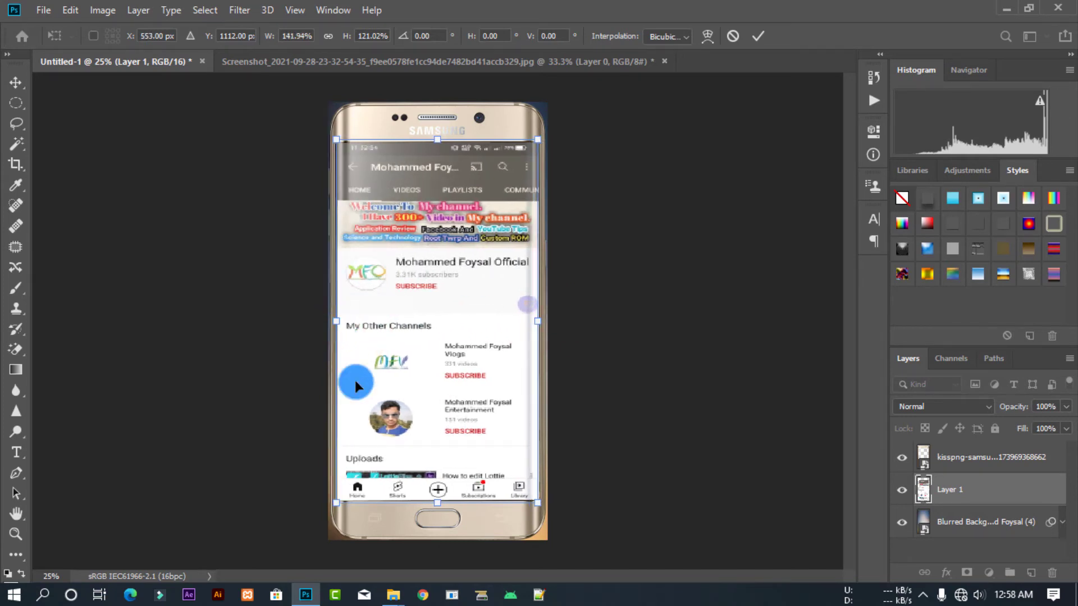
{"action": "left_click_drag", "start_coordinate": [439, 499], "coordinate": [439, 504]}
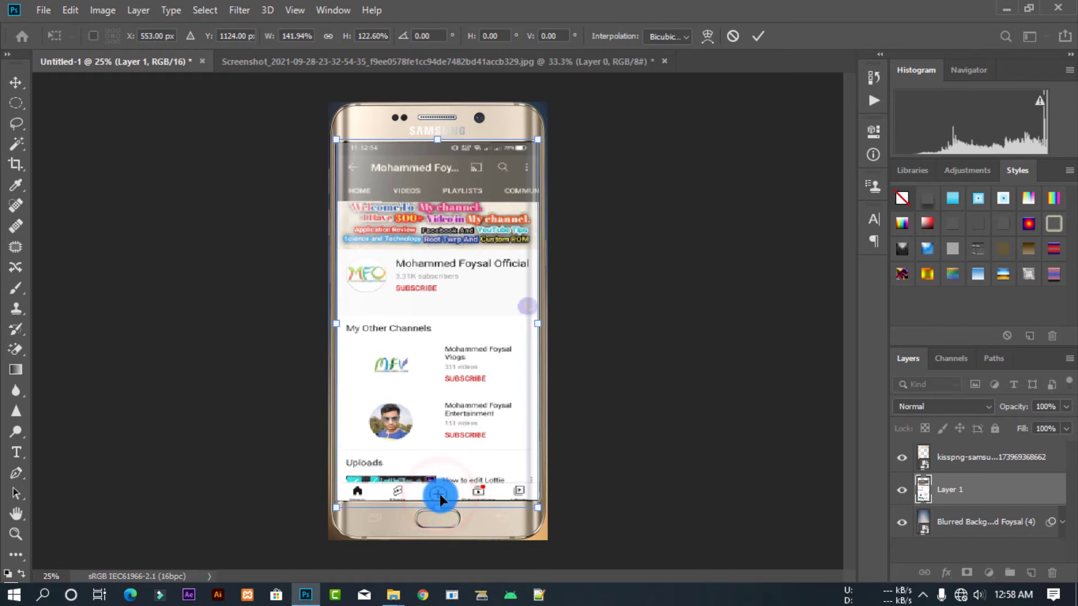
{"action": "double_click", "coordinate": [441, 213]}
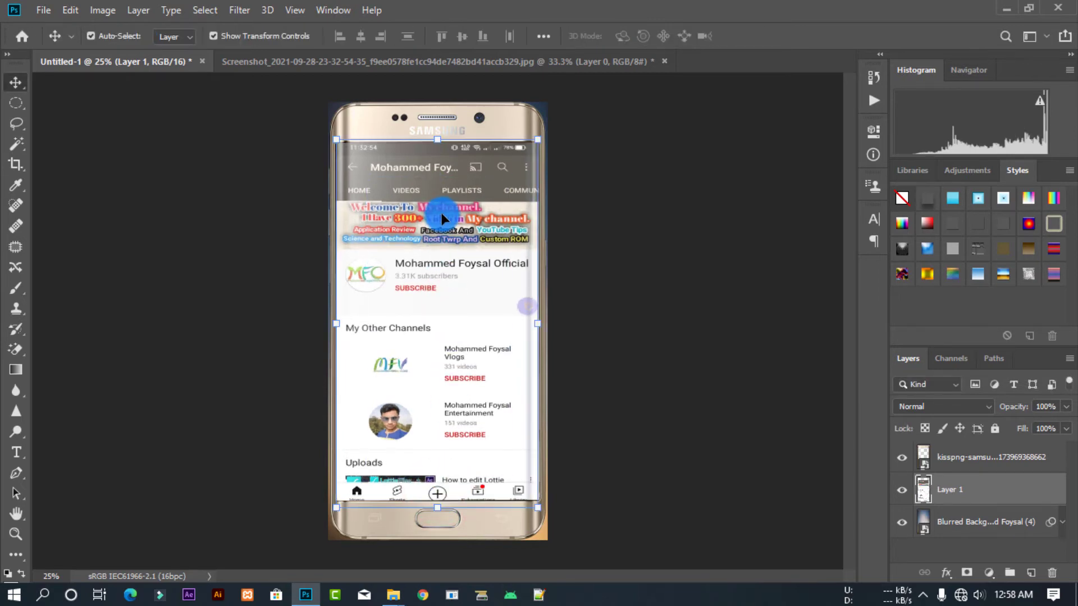
{"action": "left_click", "coordinate": [541, 322]}
{"action": "left_click_drag", "start_coordinate": [541, 321], "coordinate": [539, 322]}
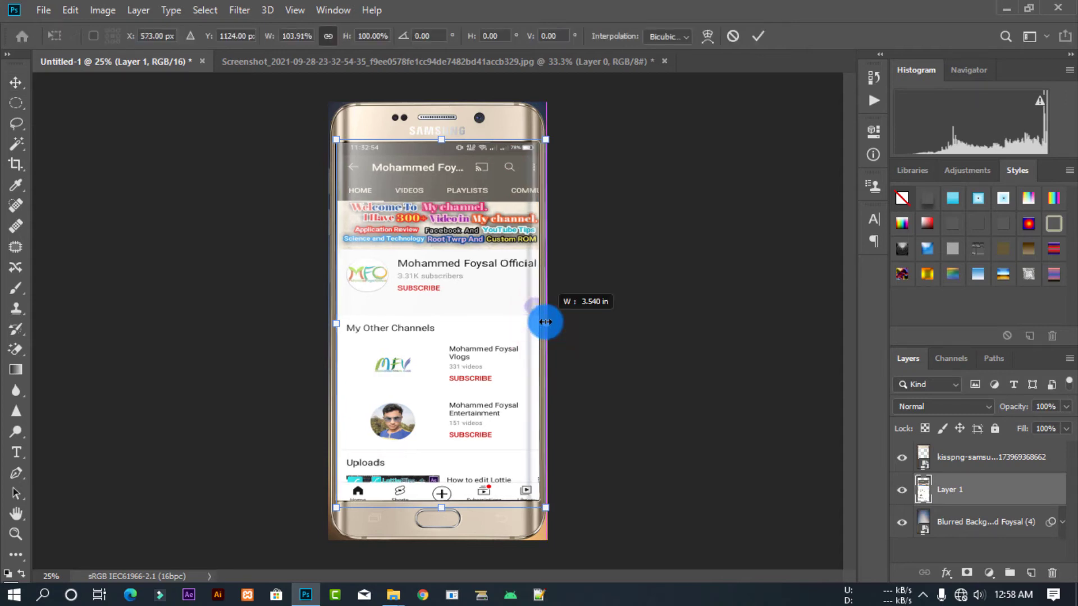
{"action": "left_click_drag", "start_coordinate": [327, 325], "coordinate": [333, 325]}
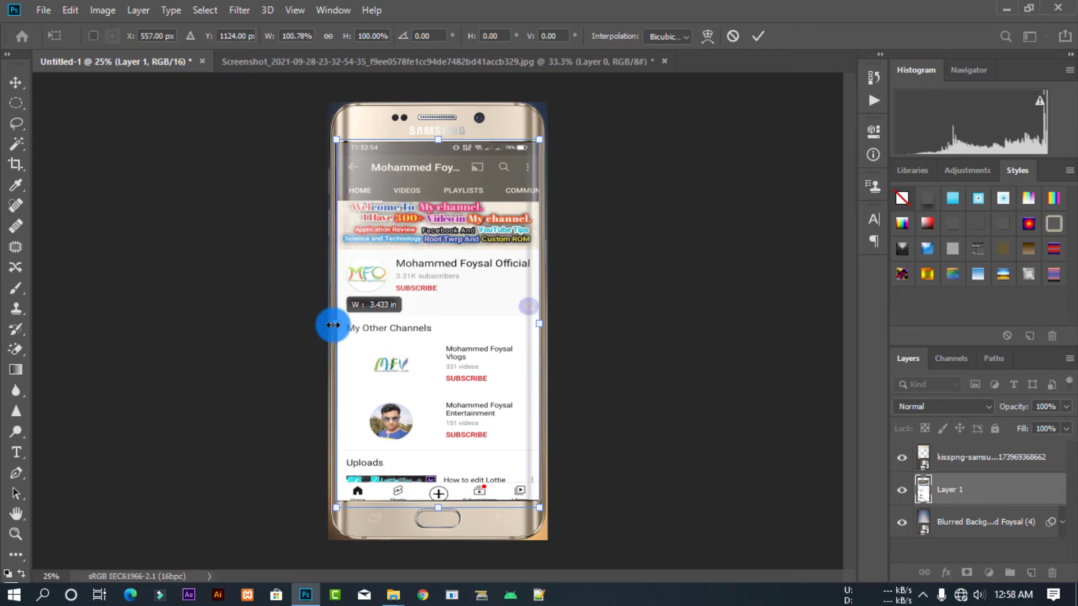
{"action": "left_click", "coordinate": [758, 36]}
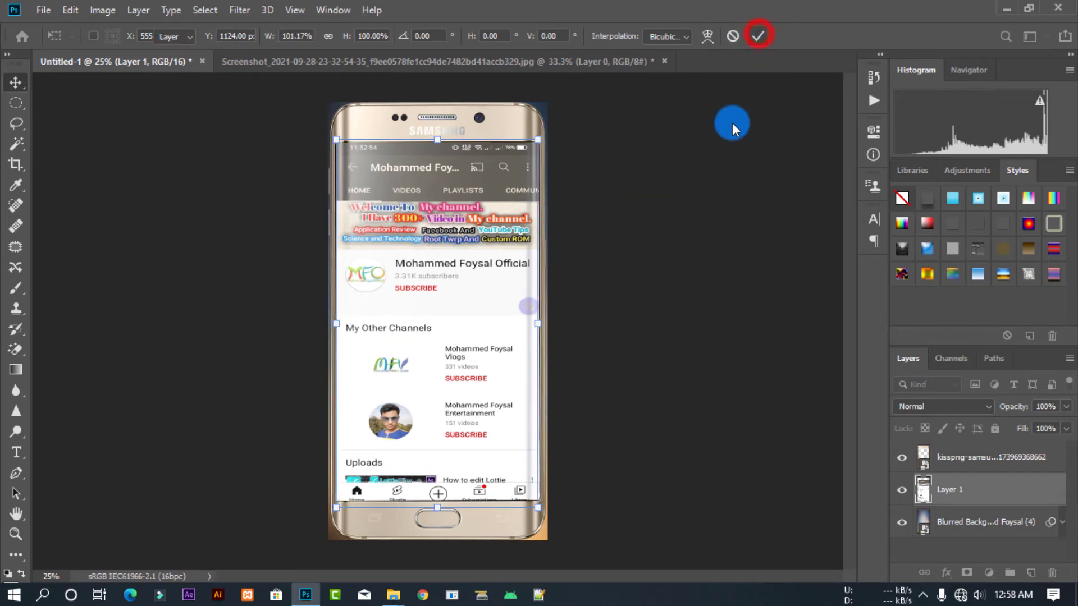
{"action": "left_click", "coordinate": [731, 120]}
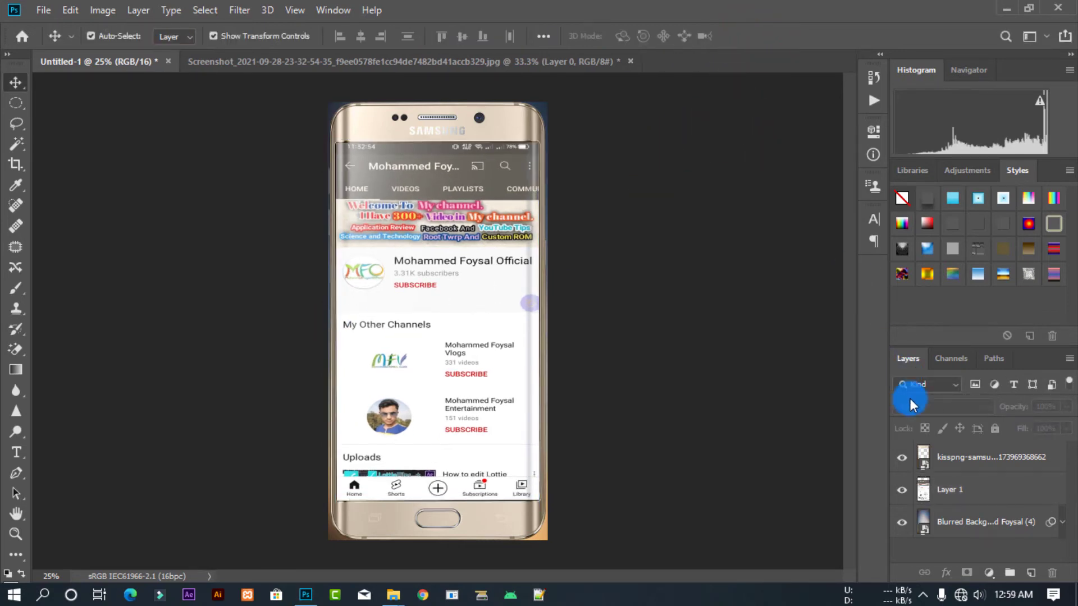
Step: Scale the kisspng phone and Layer 1 together to about 93% and move them toward the top
{"action": "left_click", "coordinate": [961, 458]}
{"action": "left_click", "coordinate": [960, 491], "text": "shift"}
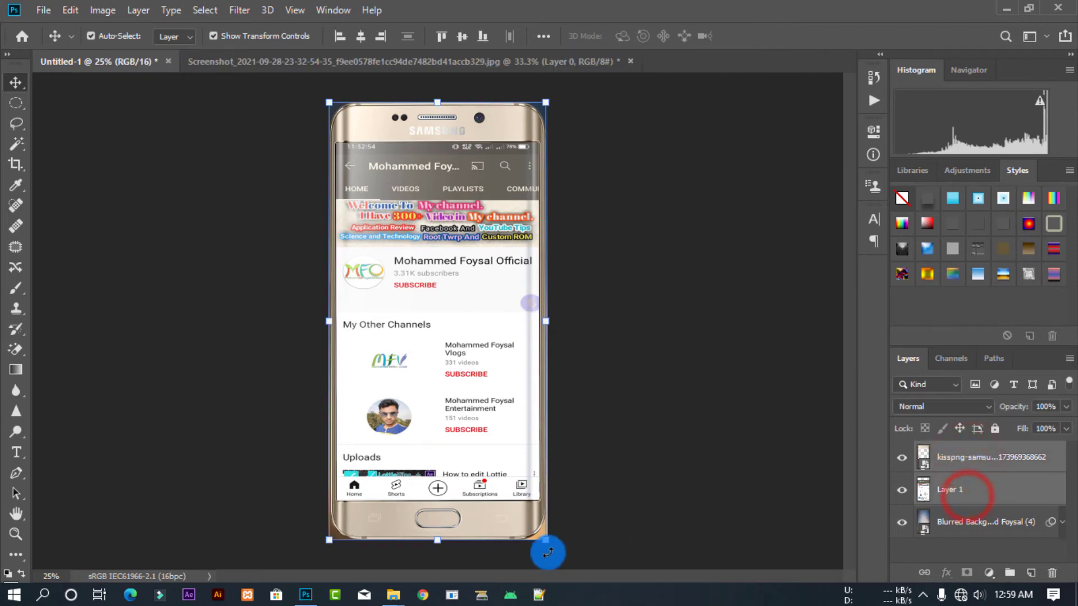
{"action": "left_click_drag", "start_coordinate": [552, 541], "coordinate": [488, 400]}
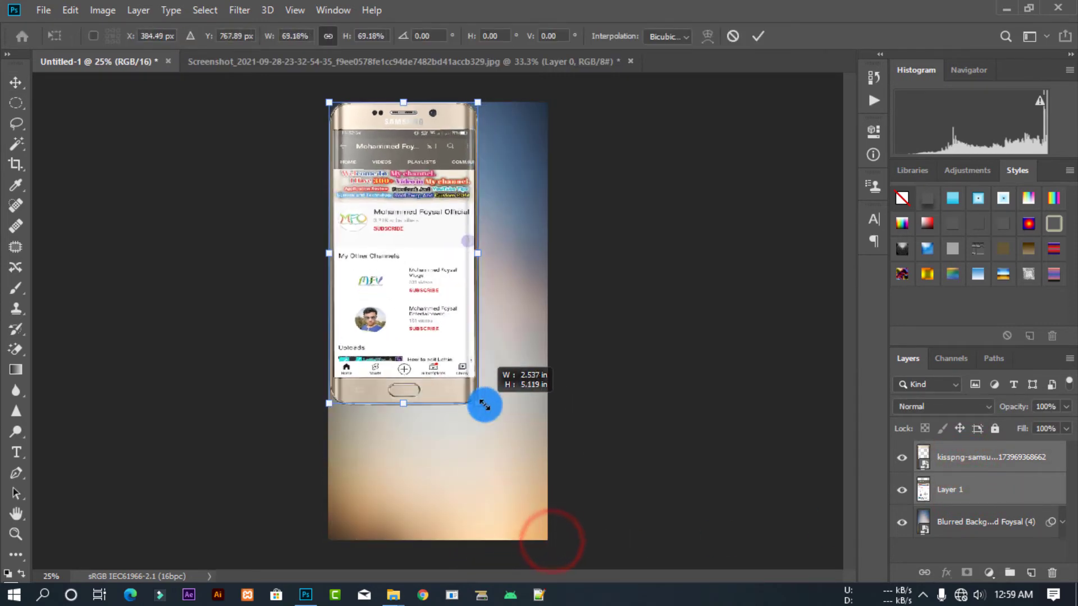
{"action": "mouse_move", "coordinate": [405, 289]}
{"action": "left_mouse_down"}
{"action": "mouse_move", "coordinate": [428, 331]}
{"action": "mouse_move", "coordinate": [428, 193]}
{"action": "left_mouse_up"}
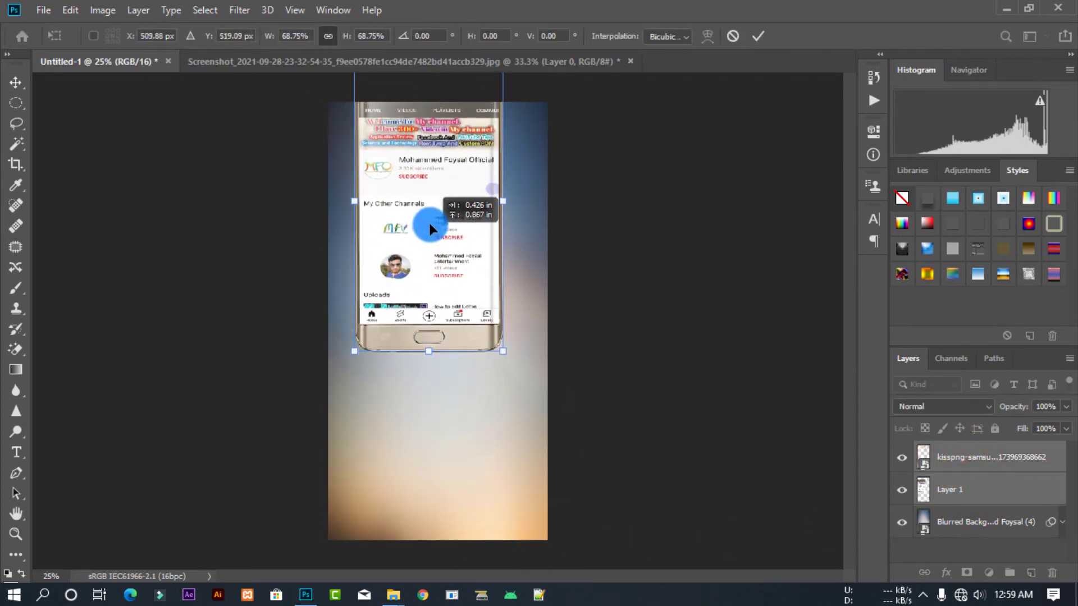
{"action": "mouse_move", "coordinate": [497, 307]}
{"action": "left_mouse_down"}
{"action": "mouse_move", "coordinate": [532, 385]}
{"action": "mouse_move", "coordinate": [460, 352]}
{"action": "mouse_move", "coordinate": [460, 383]}
{"action": "left_mouse_up"}
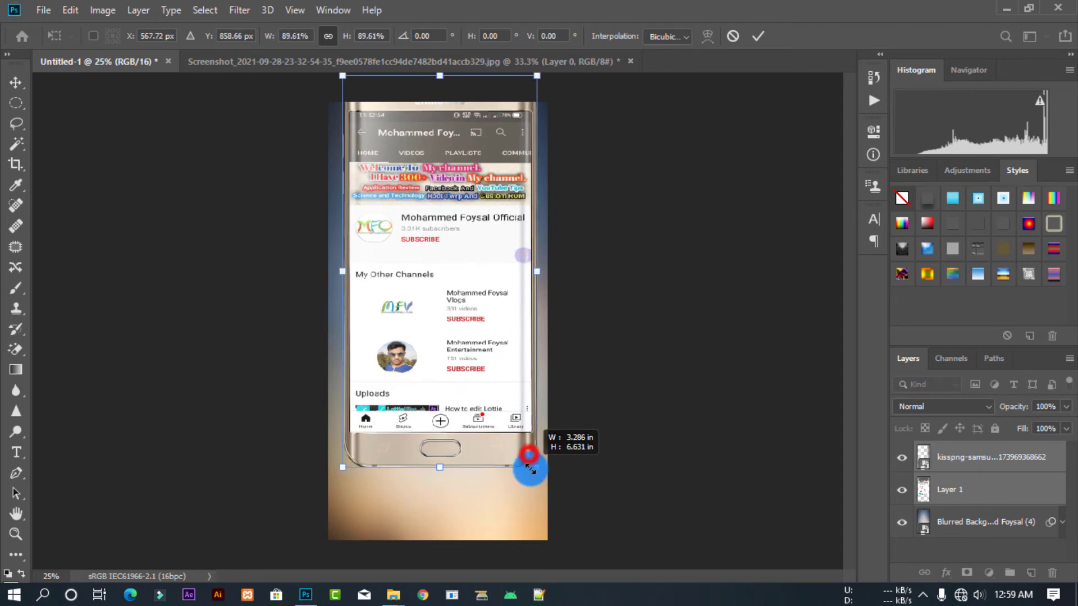
{"action": "left_click_drag", "start_coordinate": [528, 465], "coordinate": [528, 449]}
{"action": "left_click_drag", "start_coordinate": [496, 394], "coordinate": [490, 393]}
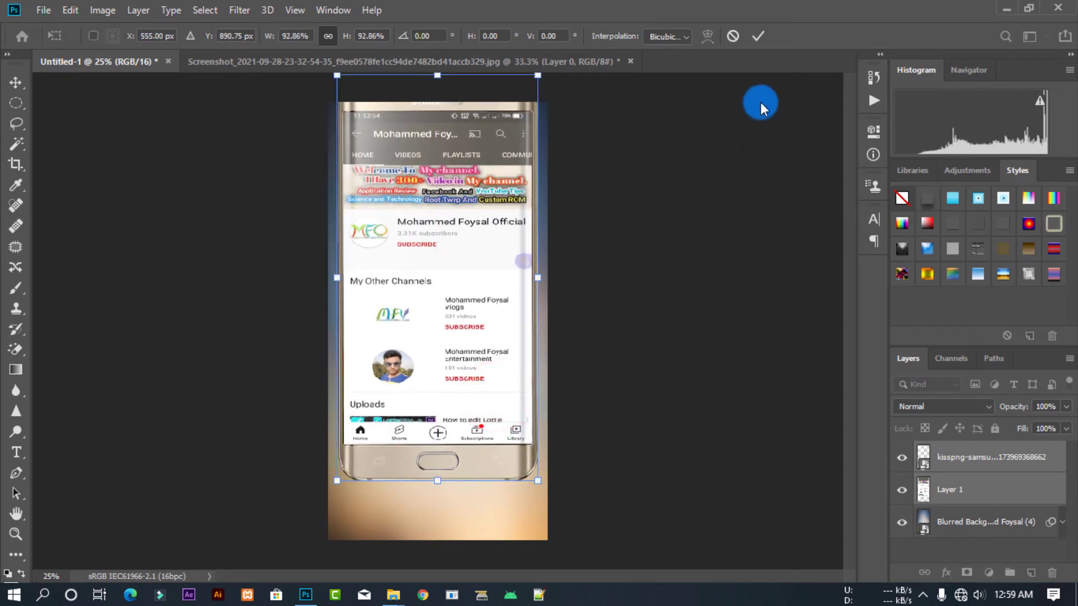
{"action": "left_click", "coordinate": [750, 37]}
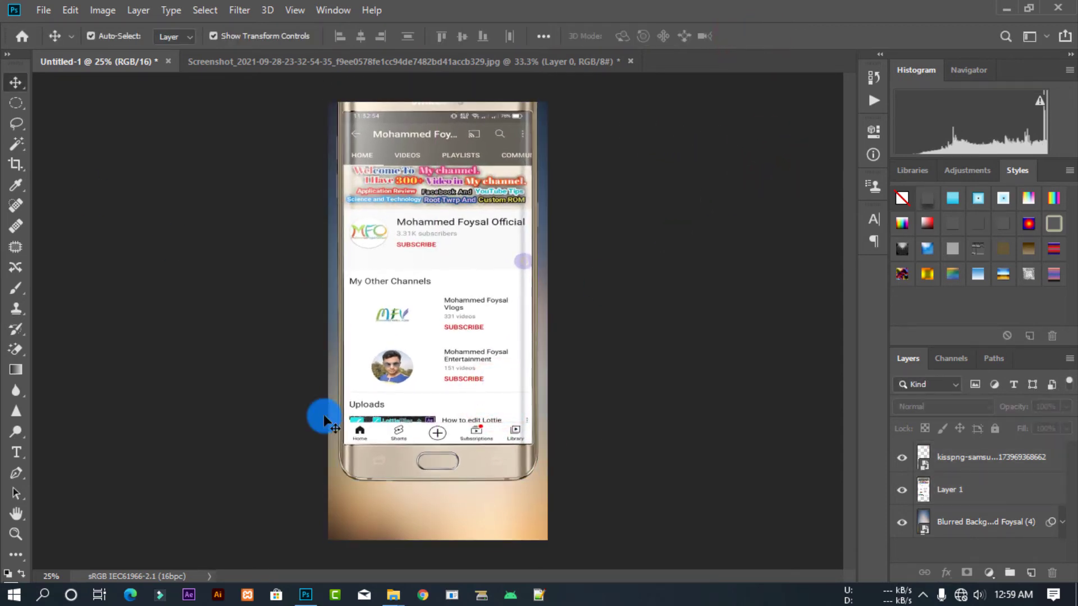
Step: Add a CONTACT US text layer at the bottom of the mockup and colour it blue
{"action": "left_click", "coordinate": [16, 452]}
{"action": "left_click", "coordinate": [370, 521]}
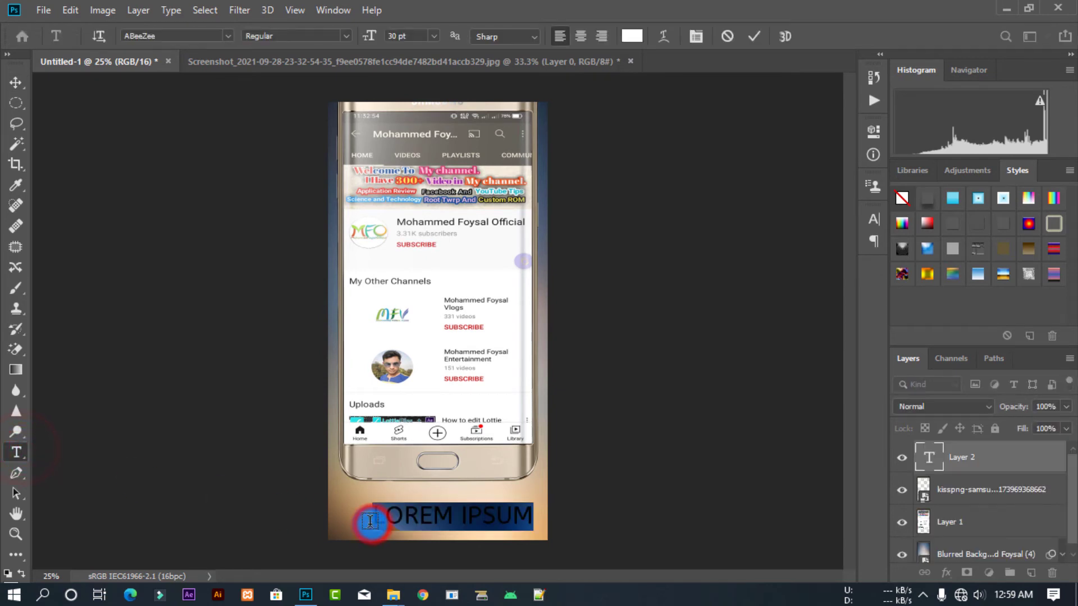
{"action": "key", "text": "super+v"}
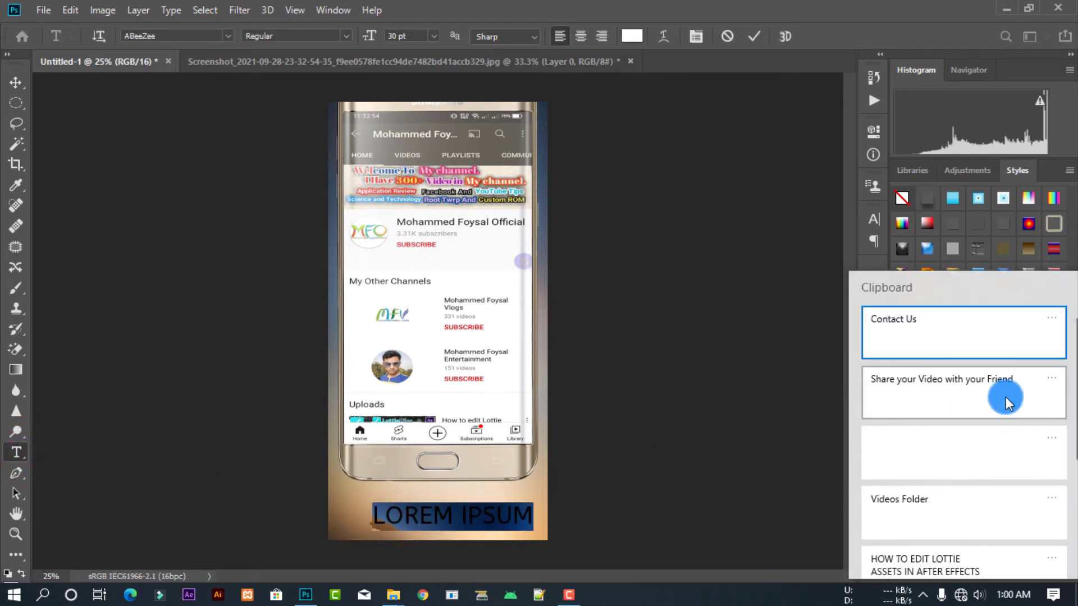
{"action": "left_click", "coordinate": [942, 331]}
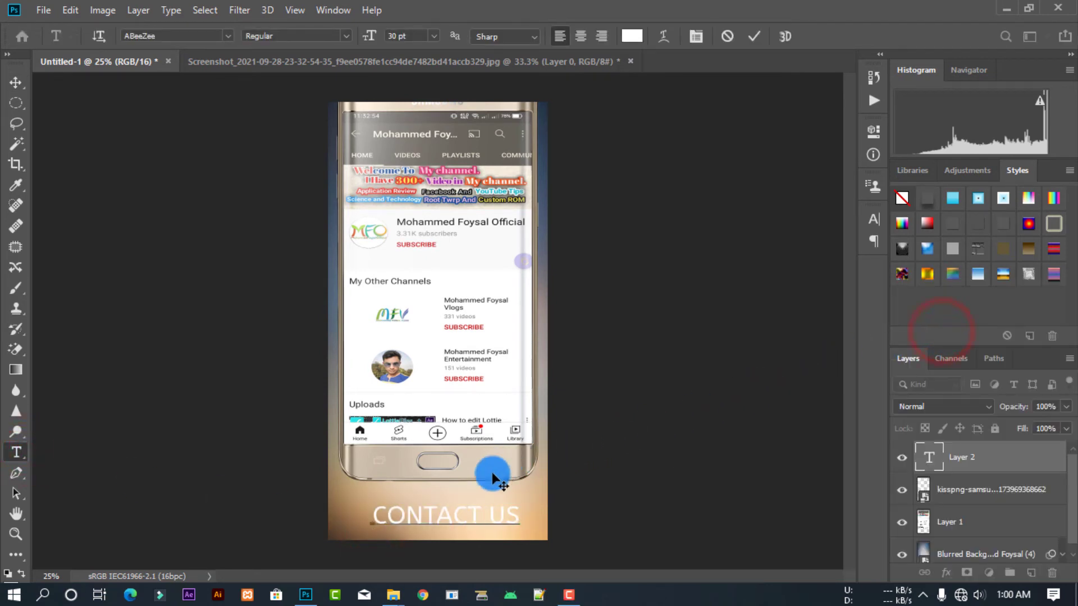
{"action": "key", "text": "ctrl+a"}
{"action": "left_click", "coordinate": [633, 35]}
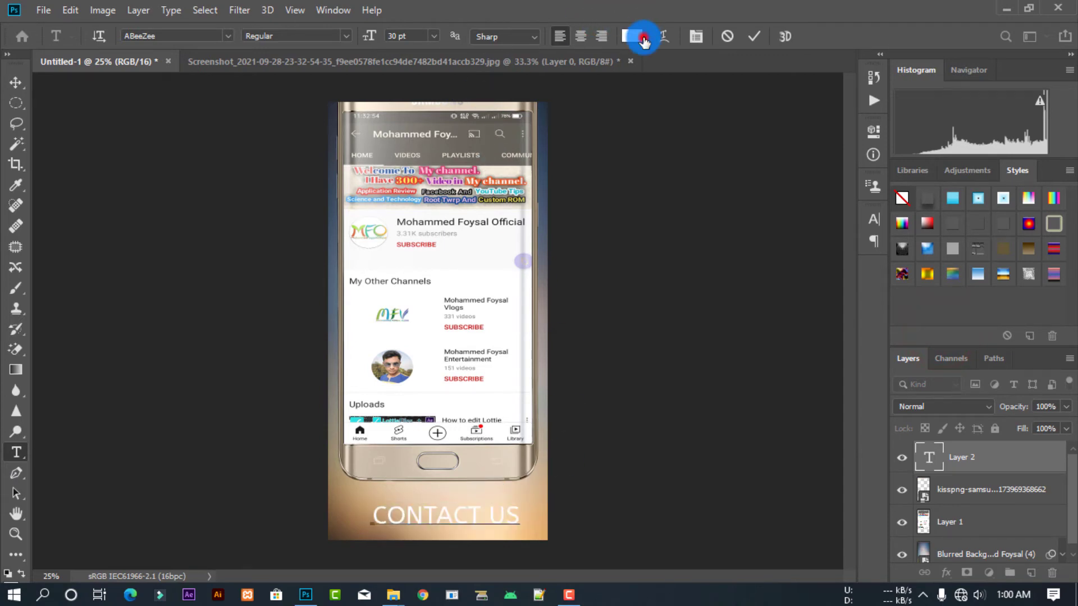
{"action": "type", "text": "c41c1c"}
{"action": "left_click_drag", "start_coordinate": [605, 373], "coordinate": [605, 391]}
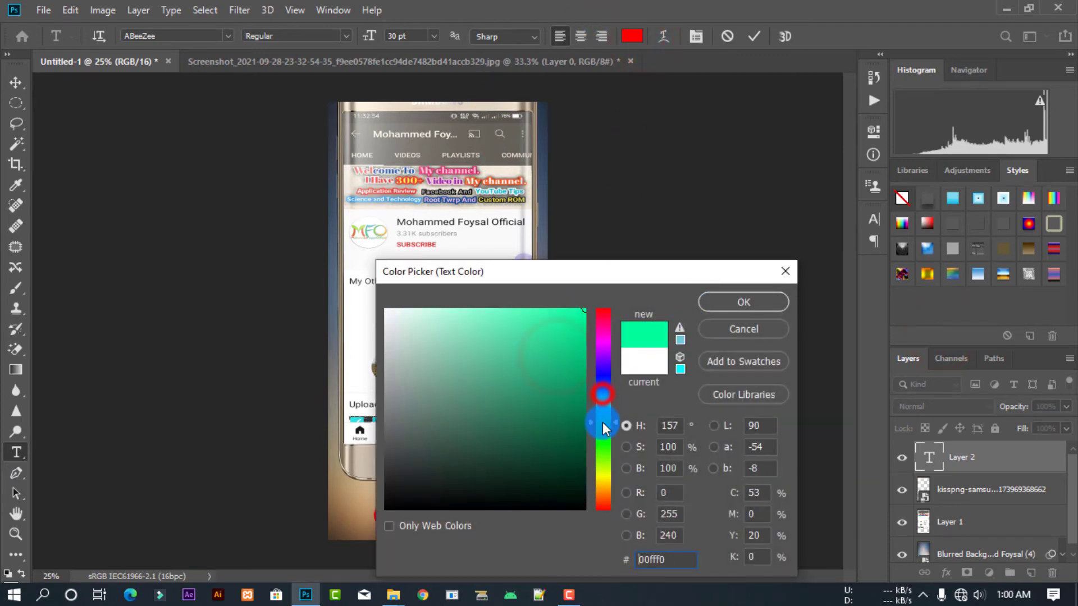
{"action": "left_click", "coordinate": [735, 309]}
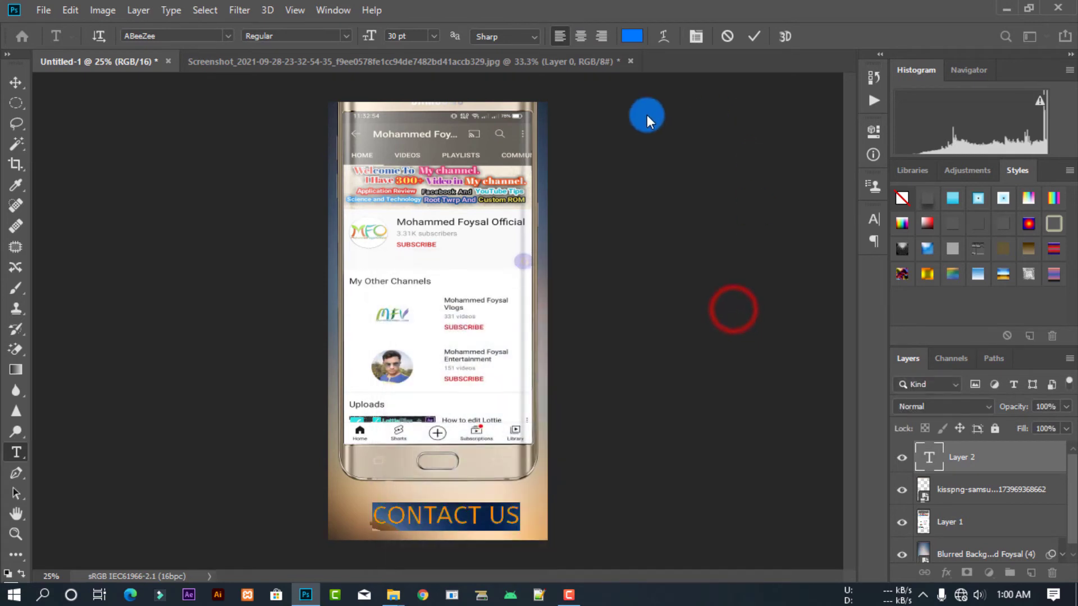
Step: Set the CONTACT US text to 36 pt, commit it, and centre it along the bottom
{"action": "left_click", "coordinate": [432, 36]}
{"action": "left_click", "coordinate": [419, 206]}
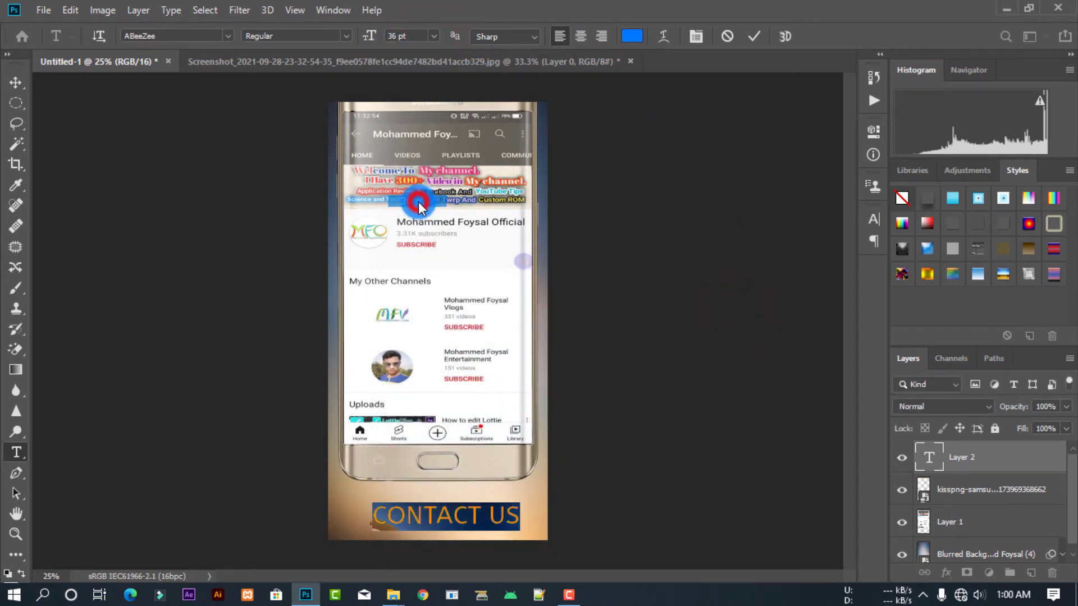
{"action": "left_click", "coordinate": [753, 36]}
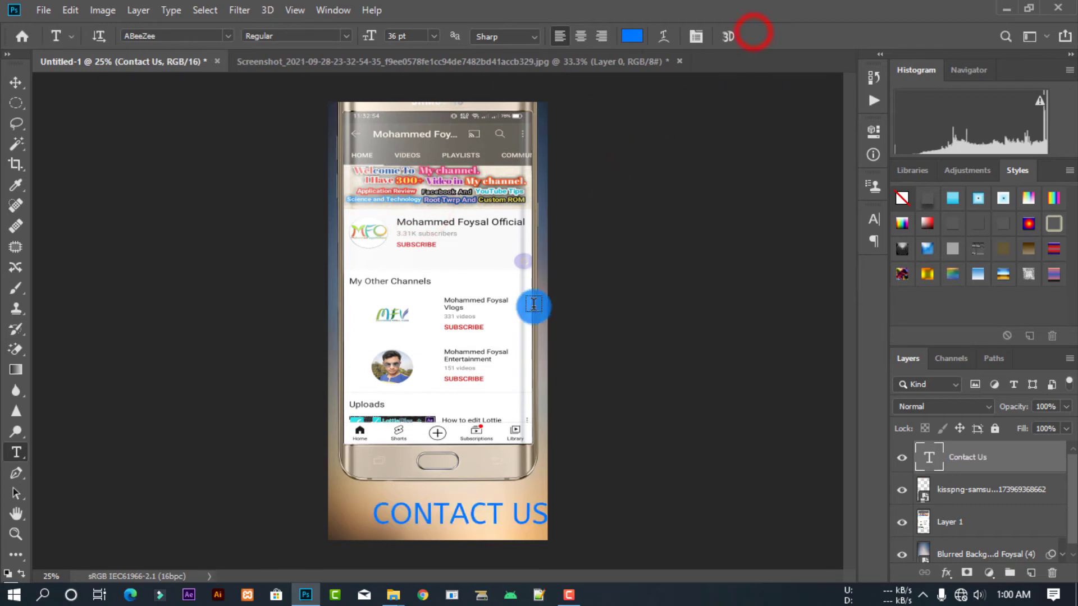
{"action": "left_click", "coordinate": [15, 83]}
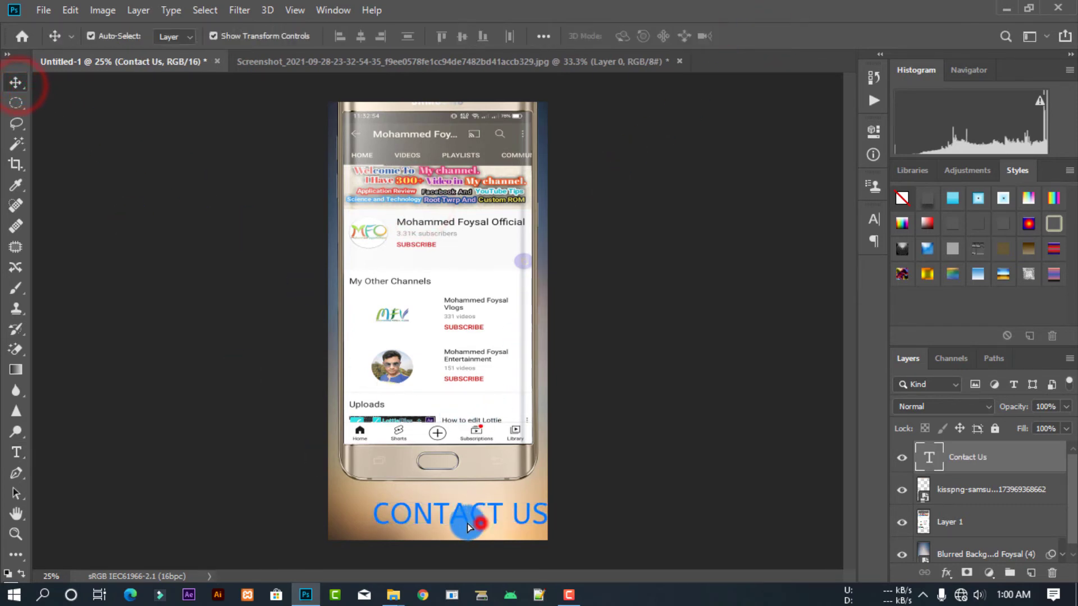
{"action": "left_click_drag", "start_coordinate": [467, 523], "coordinate": [444, 523]}
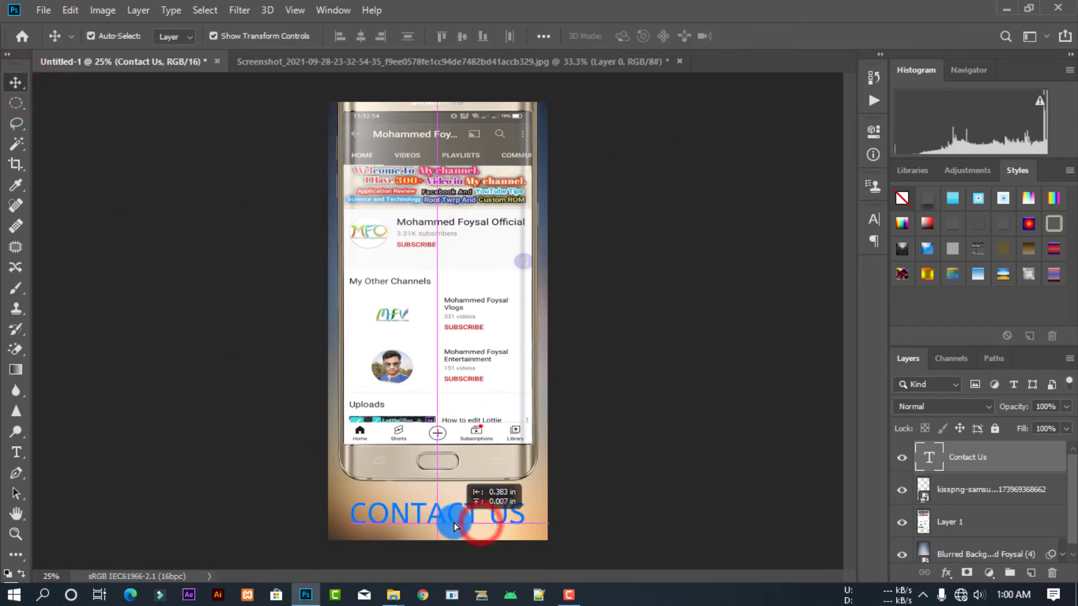
Step: Add a thicker white Stroke and a Drop Shadow with increased distance and spread to Contact Us
{"action": "double_click", "coordinate": [1049, 463]}
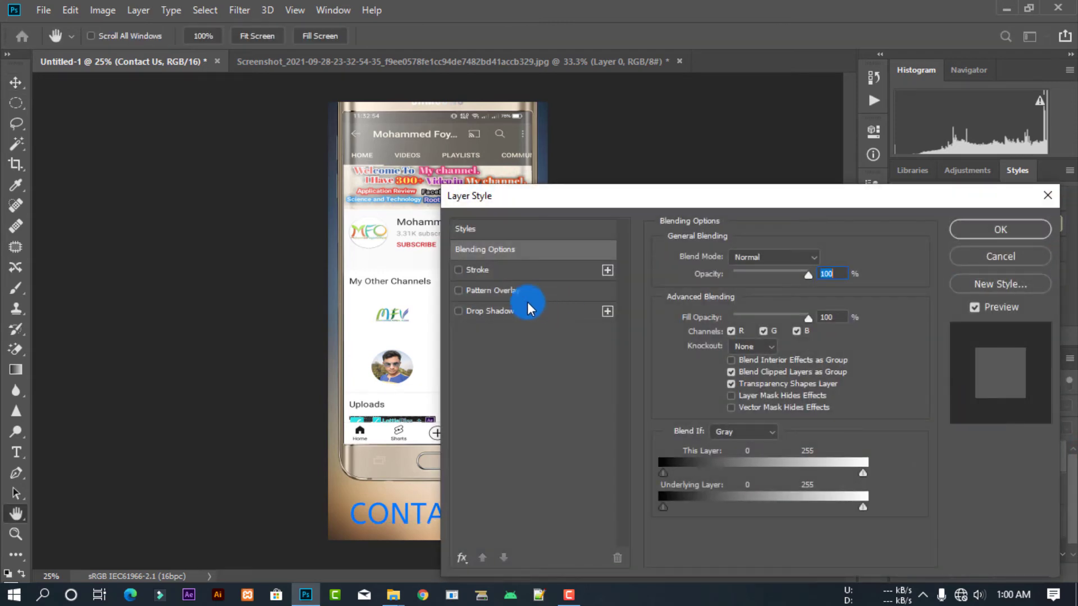
{"action": "left_click", "coordinate": [505, 270]}
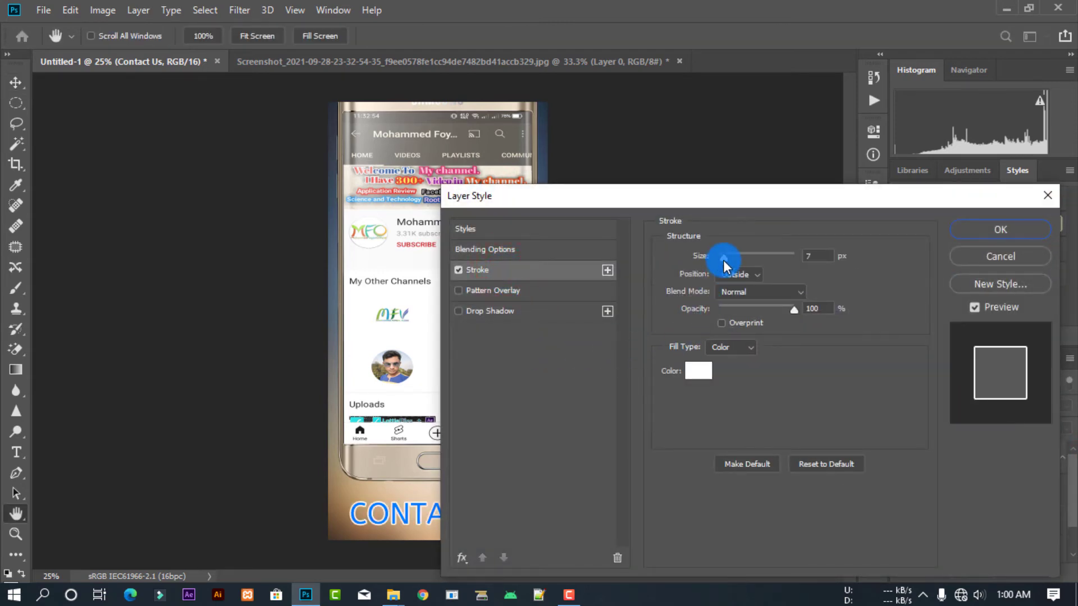
{"action": "left_click_drag", "start_coordinate": [724, 263], "coordinate": [731, 264]}
{"action": "left_click", "coordinate": [505, 311]}
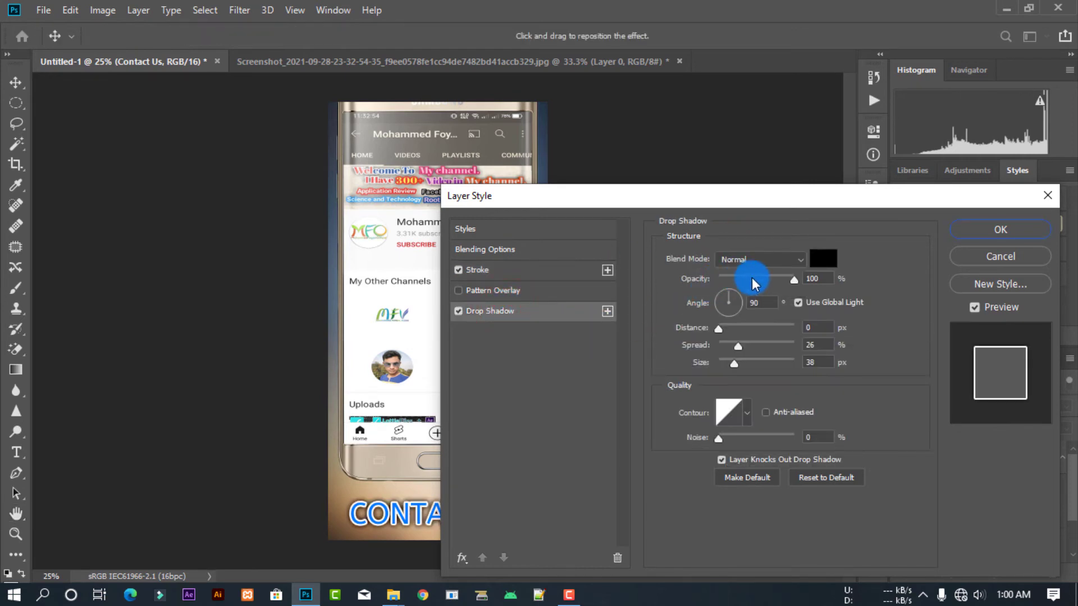
{"action": "mouse_move", "coordinate": [724, 329]}
{"action": "left_mouse_down"}
{"action": "mouse_move", "coordinate": [741, 331]}
{"action": "mouse_move", "coordinate": [728, 328]}
{"action": "mouse_move", "coordinate": [730, 351]}
{"action": "left_mouse_up"}
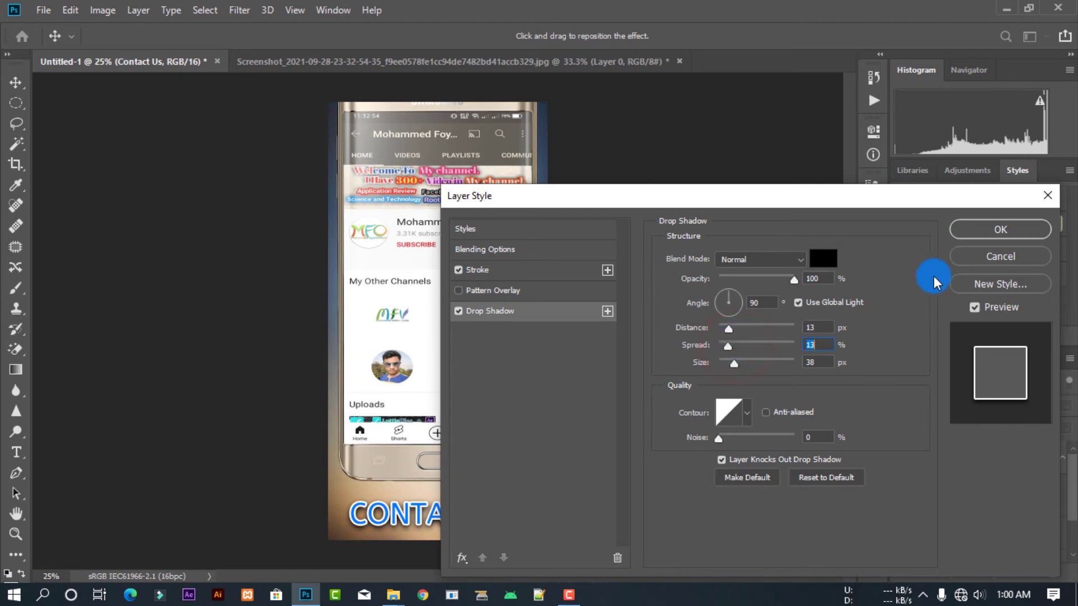
{"action": "left_click", "coordinate": [964, 230]}
Step: Begin a JPEG Save As of the mockup, then cancel at the JPEG Options dialog
{"action": "left_click", "coordinate": [179, 239]}
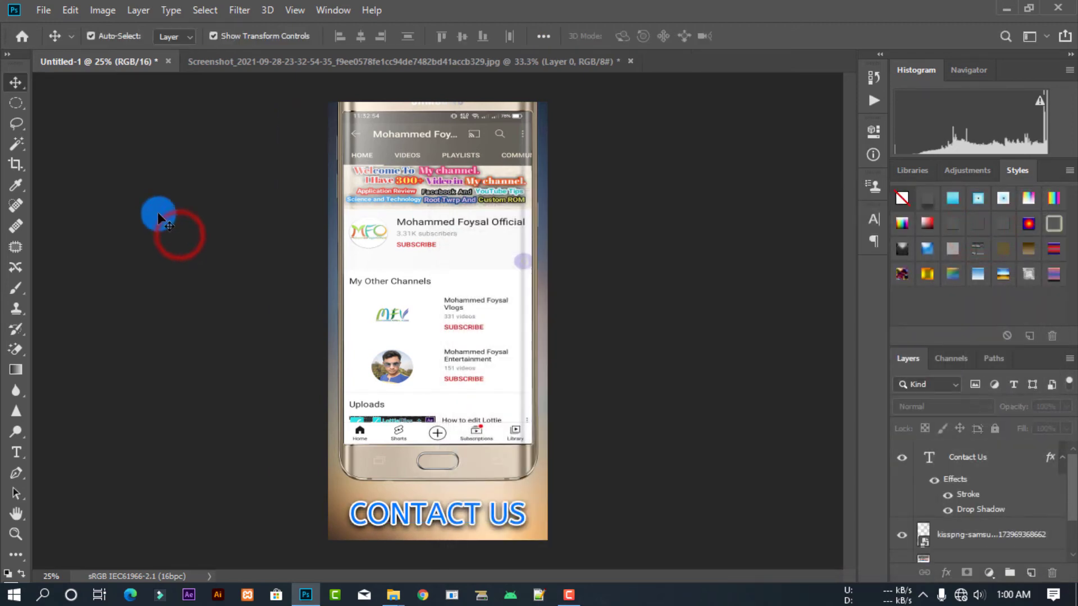
{"action": "left_click", "coordinate": [43, 9]}
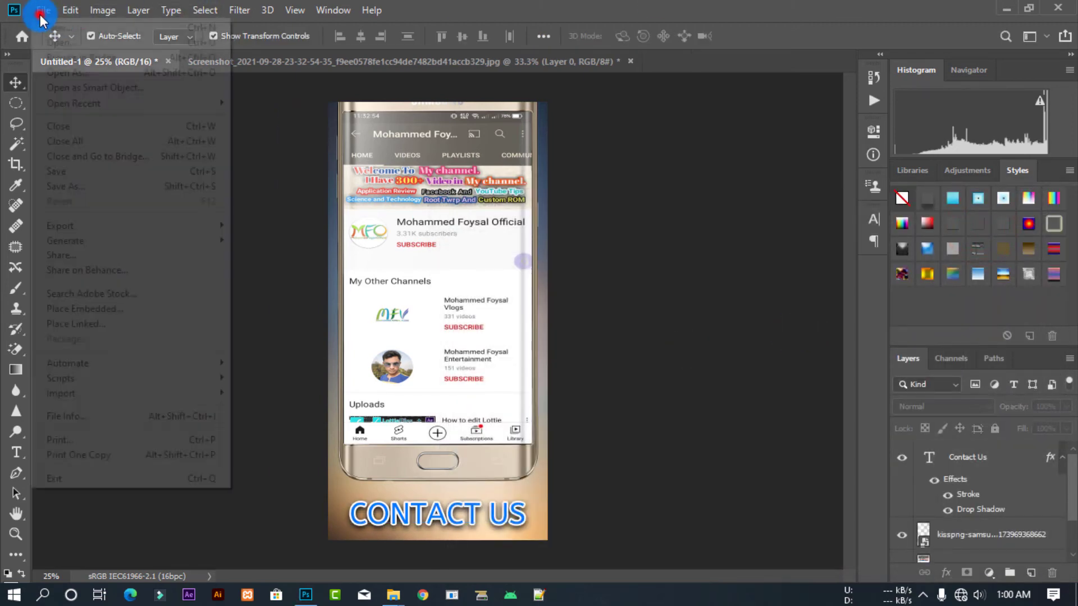
{"action": "left_click", "coordinate": [99, 181]}
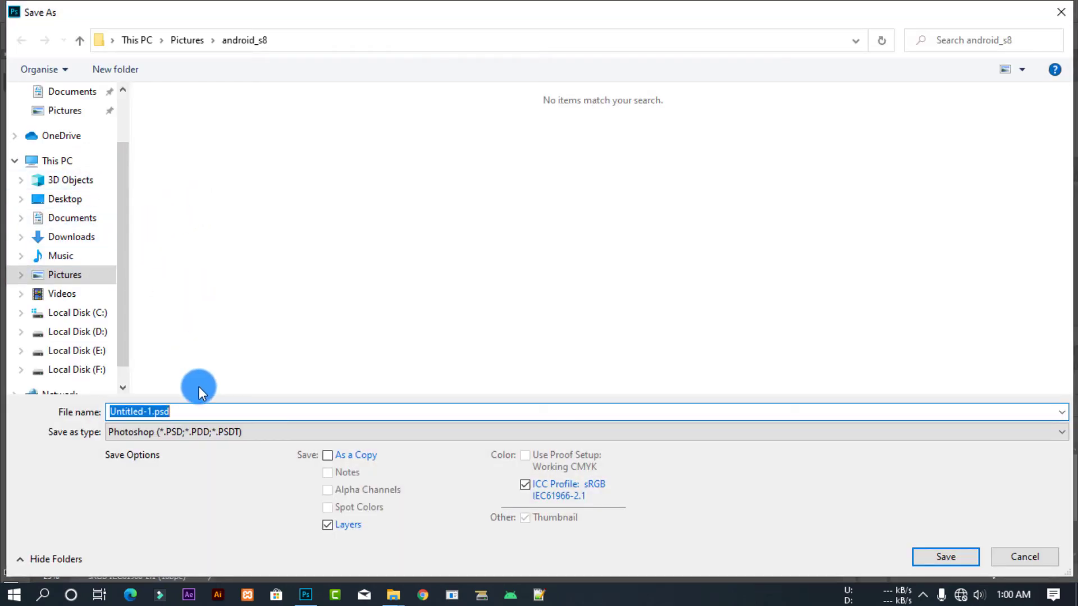
{"action": "left_click", "coordinate": [185, 432]}
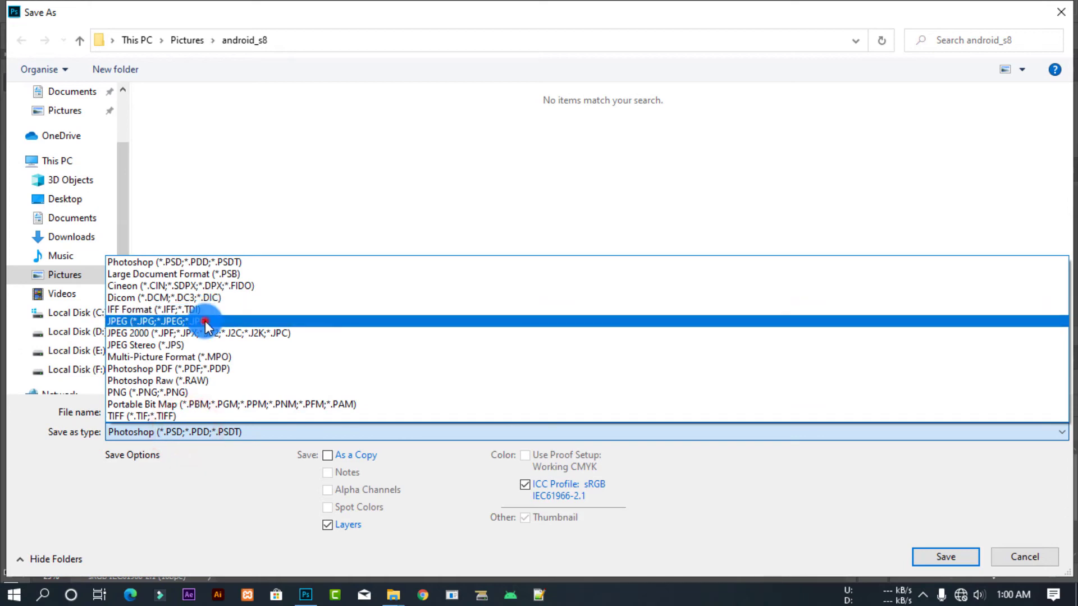
{"action": "left_click", "coordinate": [207, 321]}
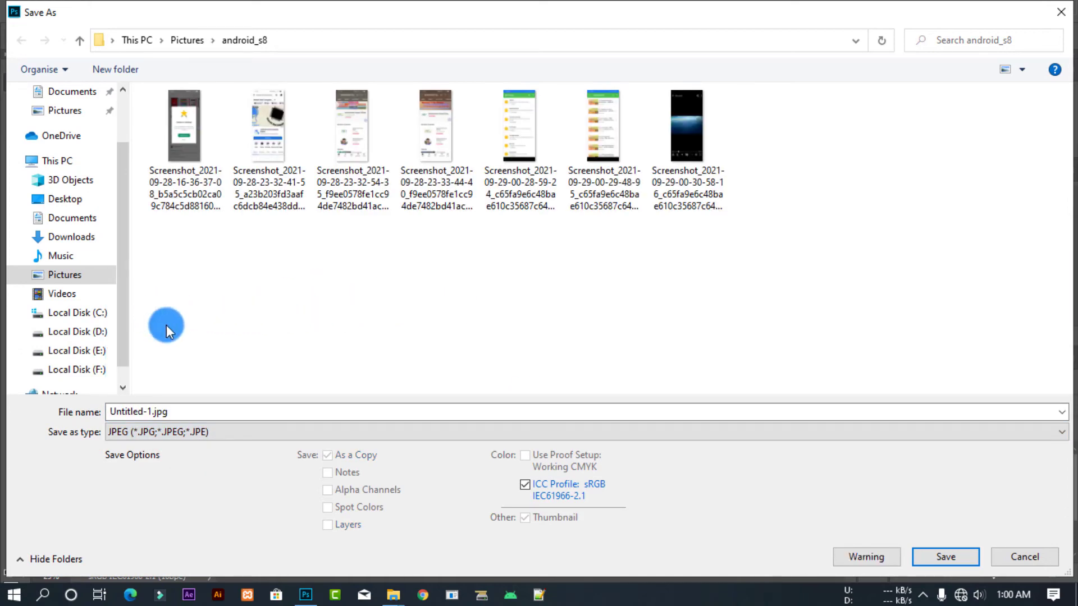
{"action": "left_click", "coordinate": [949, 557]}
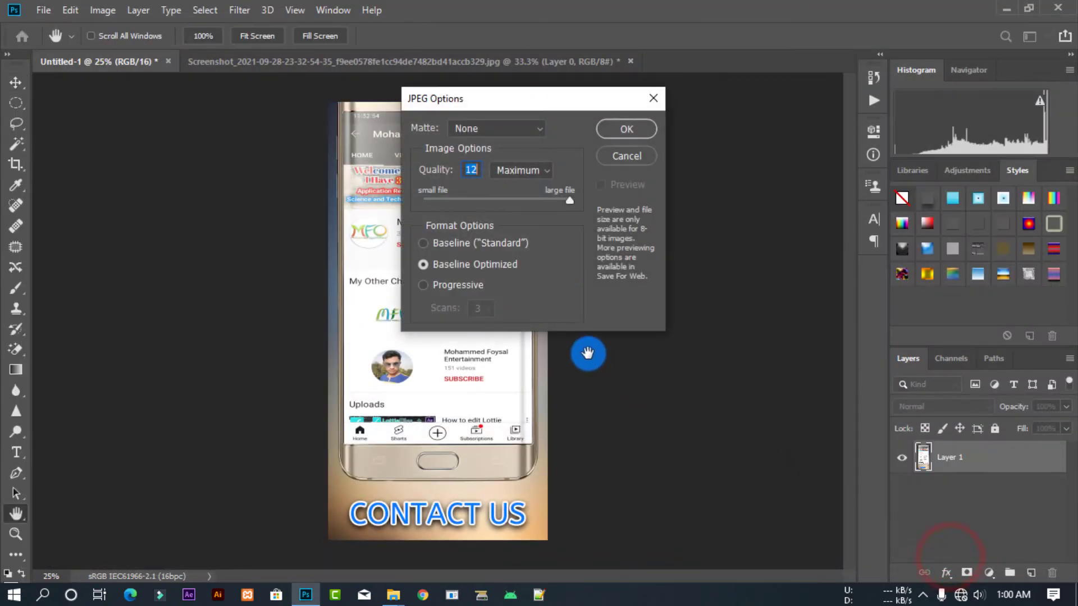
{"action": "left_click", "coordinate": [640, 157]}
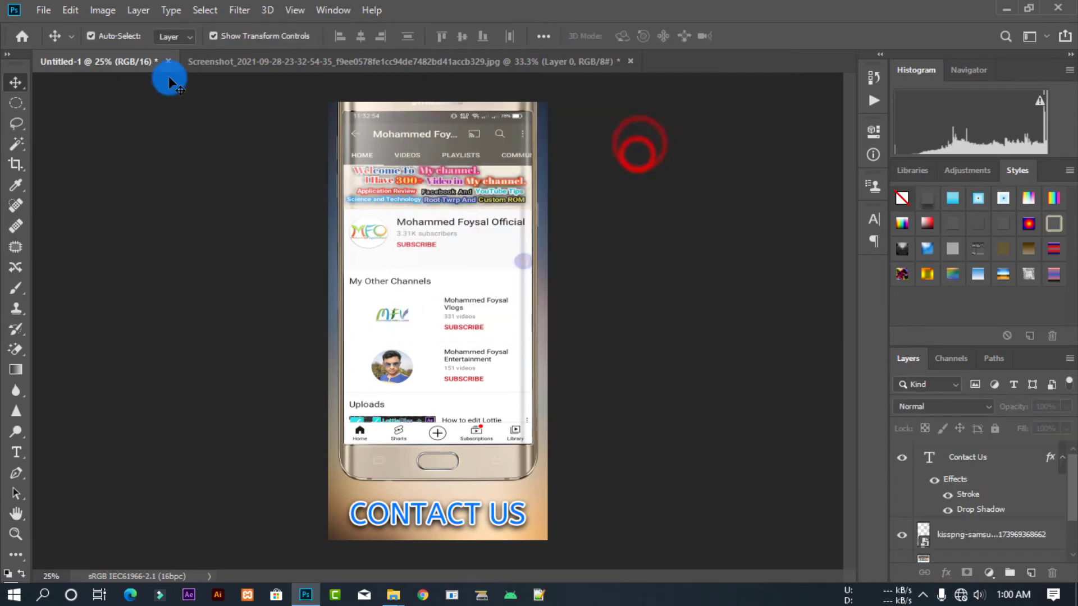
Step: Save the mockup to Pictures as Untitled-1.jpg at Maximum quality, replacing the existing file
{"action": "left_click", "coordinate": [43, 9]}
{"action": "left_click", "coordinate": [90, 188]}
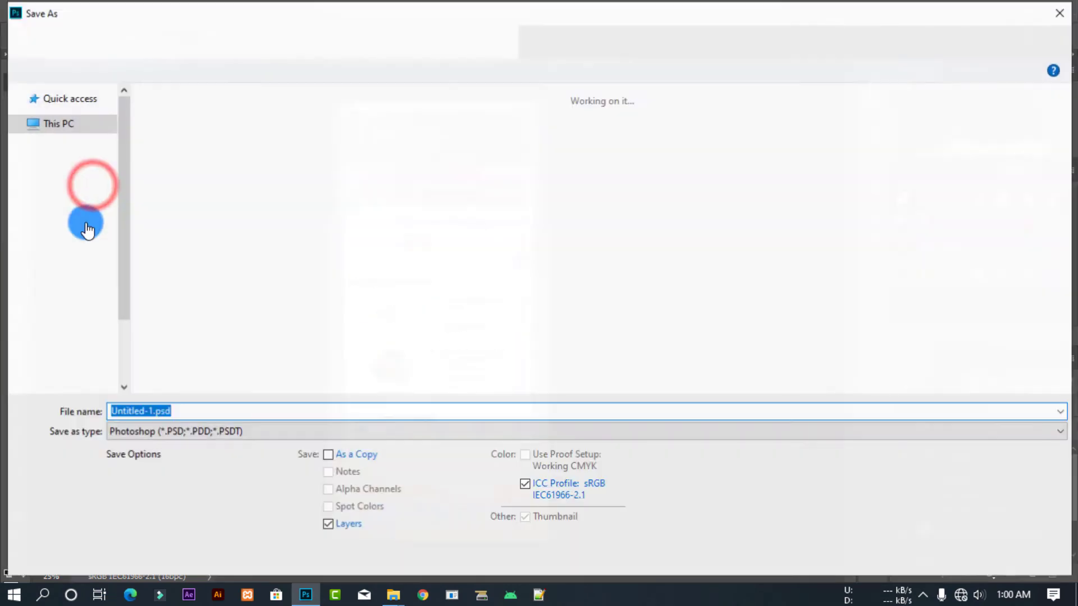
{"action": "left_click", "coordinate": [79, 274]}
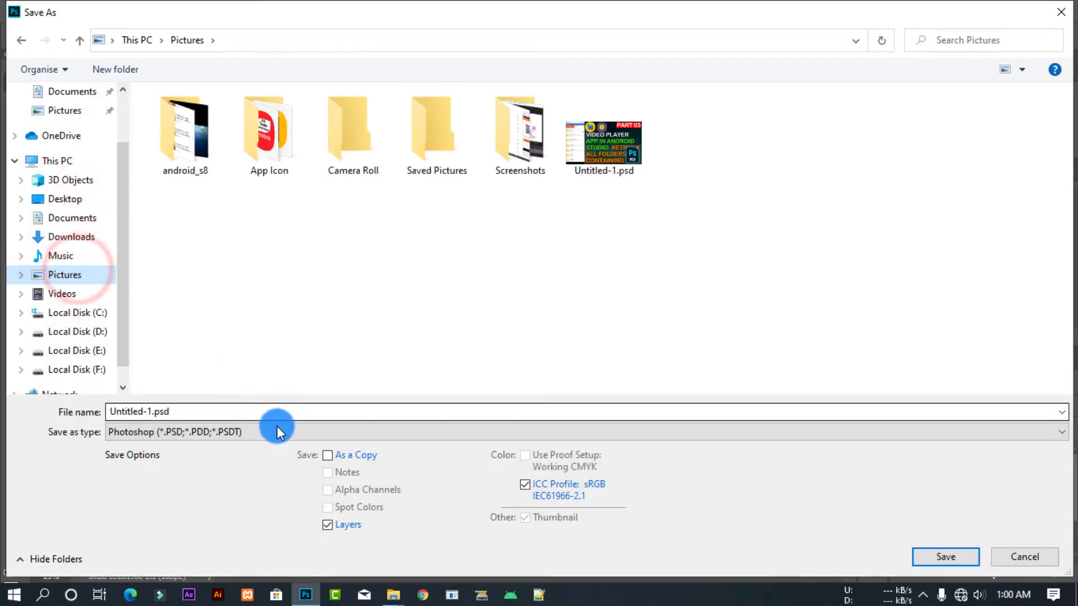
{"action": "left_click", "coordinate": [276, 430]}
{"action": "left_click", "coordinate": [203, 321]}
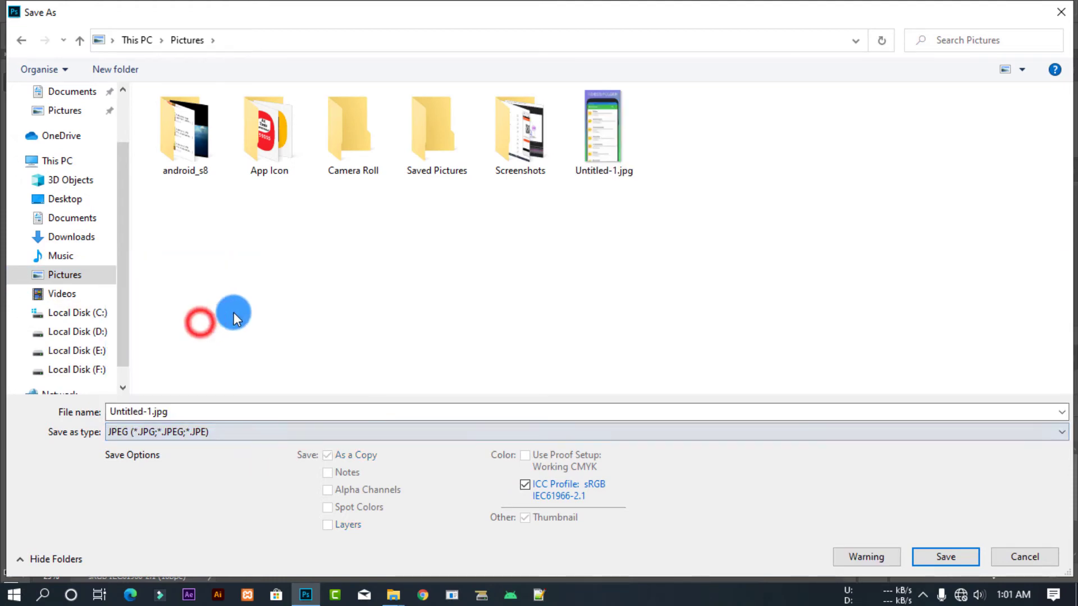
{"action": "left_click", "coordinate": [945, 557]}
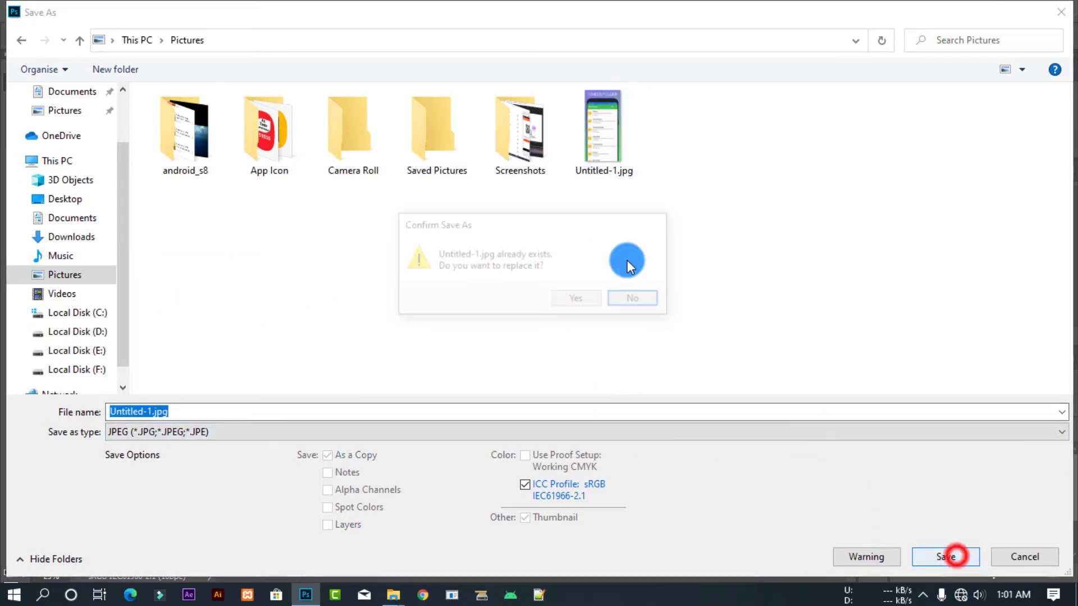
{"action": "left_click", "coordinate": [584, 296]}
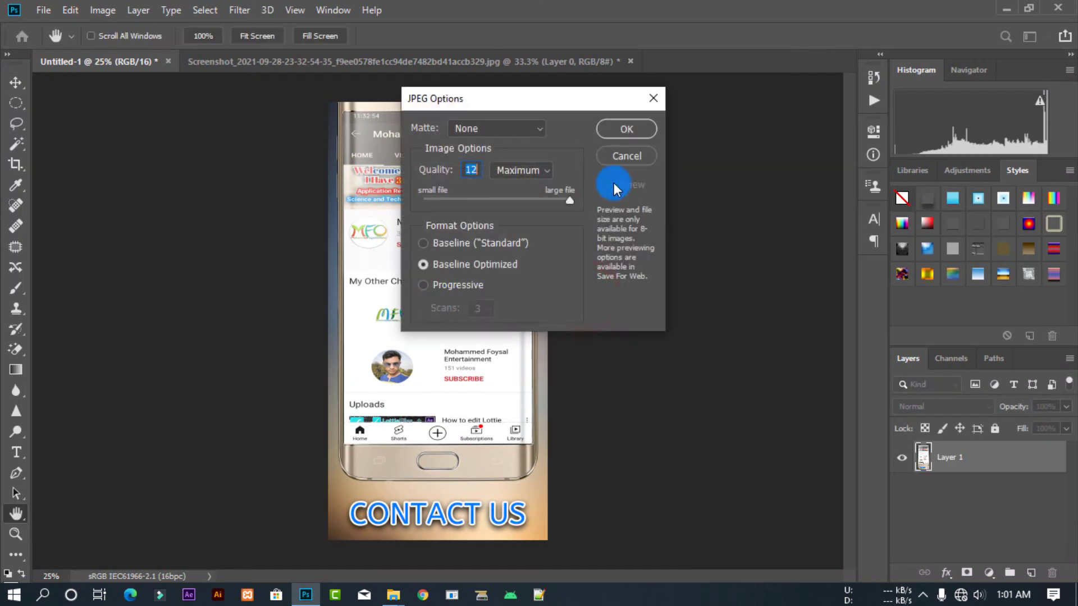
{"action": "left_click", "coordinate": [531, 169]}
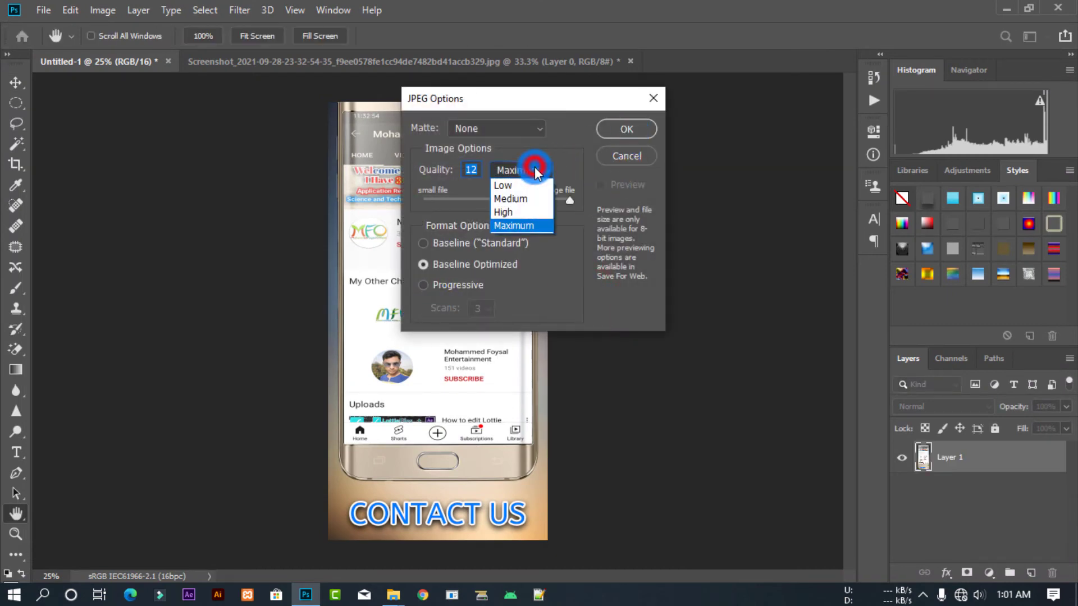
{"action": "left_click", "coordinate": [624, 129]}
{"action": "left_click", "coordinate": [655, 203]}
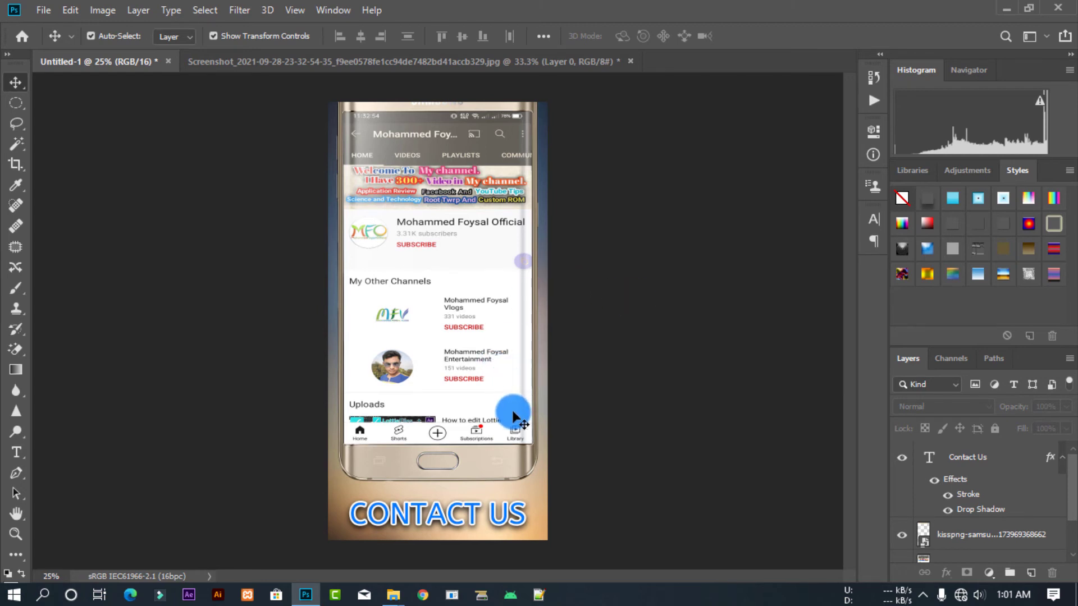
Step: Select Layer 1 and the kisspng phone, move them down, rotate them about 41°, and shift them right
{"action": "key", "text": "ctrl+v"}
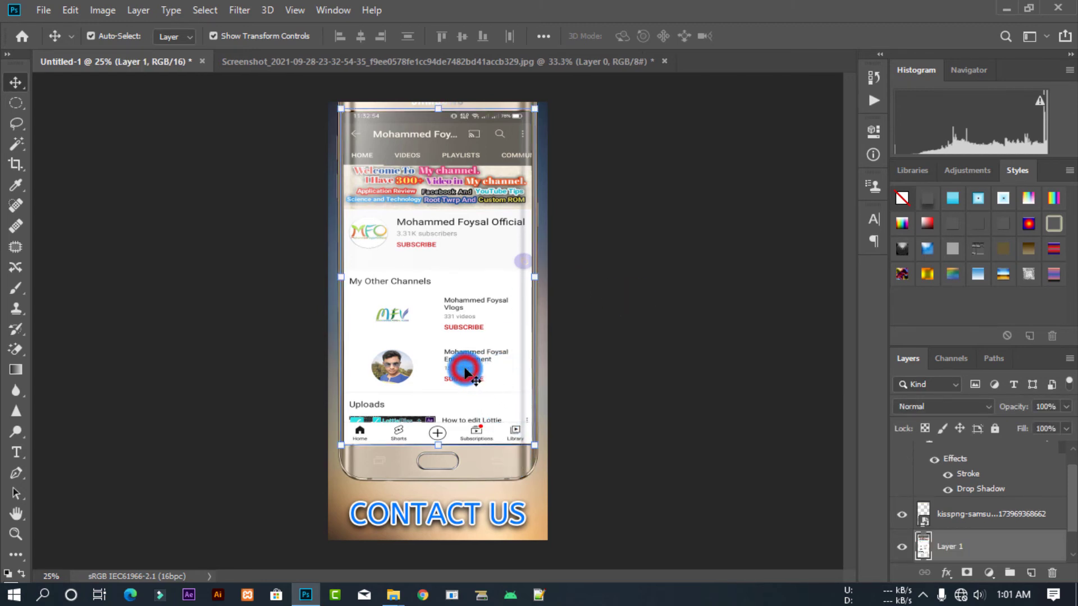
{"action": "left_click", "coordinate": [1004, 521], "text": "ctrl"}
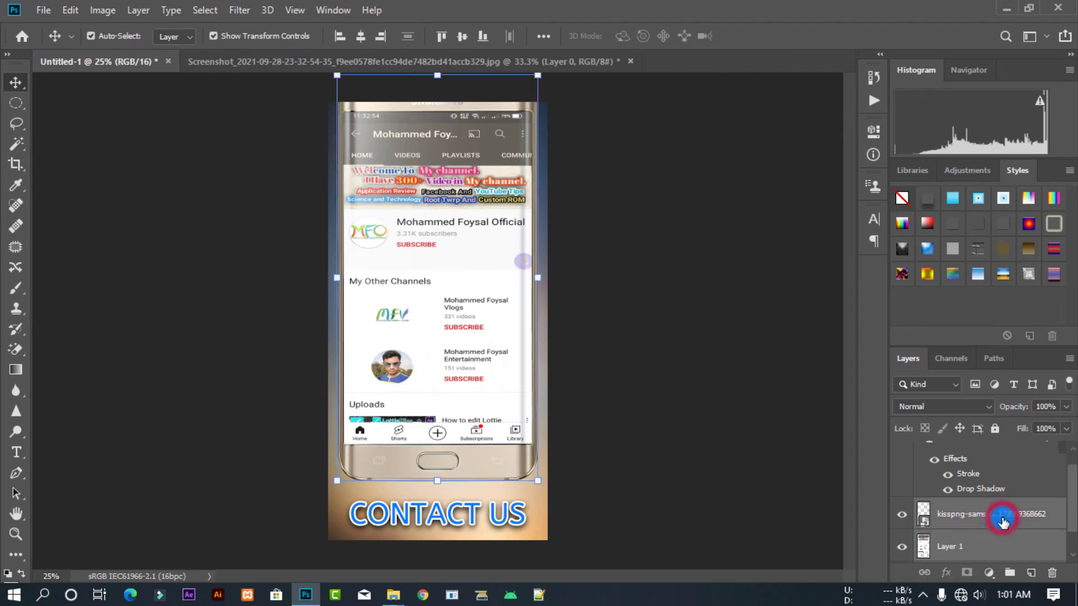
{"action": "scroll", "coordinate": [986, 488], "scroll_direction": "up", "scroll_amount": 1}
{"action": "left_click", "coordinate": [1063, 457]}
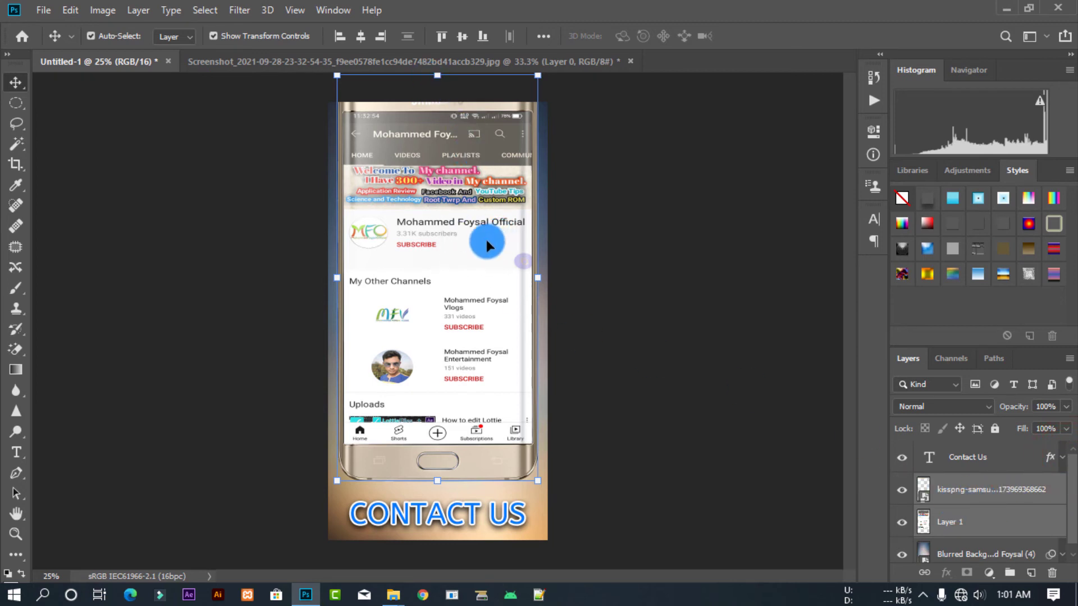
{"action": "left_click_drag", "start_coordinate": [461, 183], "coordinate": [457, 226]}
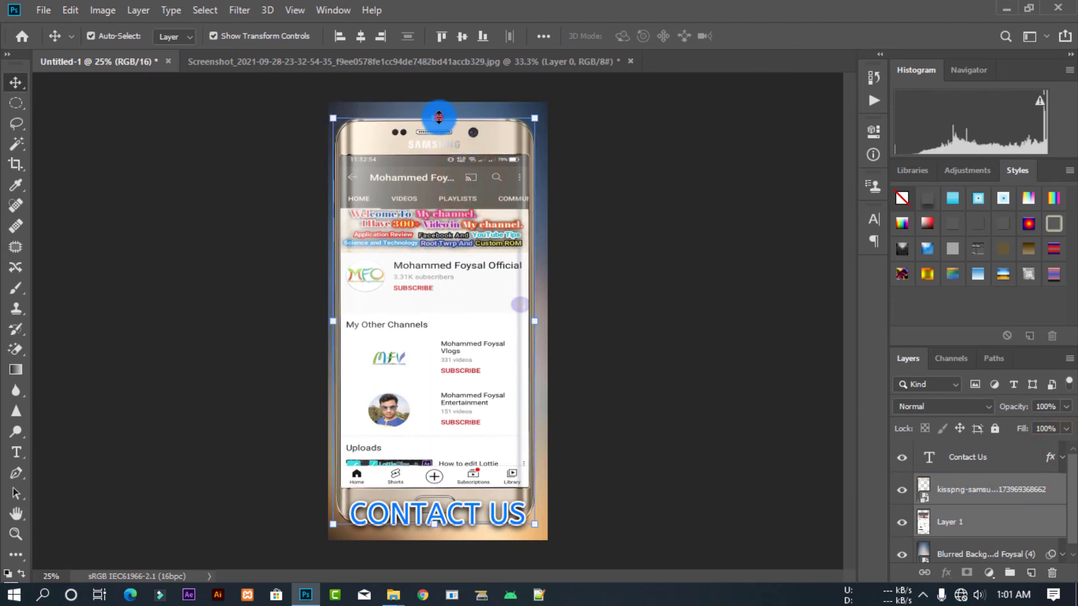
{"action": "mouse_move", "coordinate": [439, 118]}
{"action": "left_mouse_down"}
{"action": "mouse_move", "coordinate": [445, 165]}
{"action": "mouse_move", "coordinate": [469, 180]}
{"action": "left_mouse_up"}
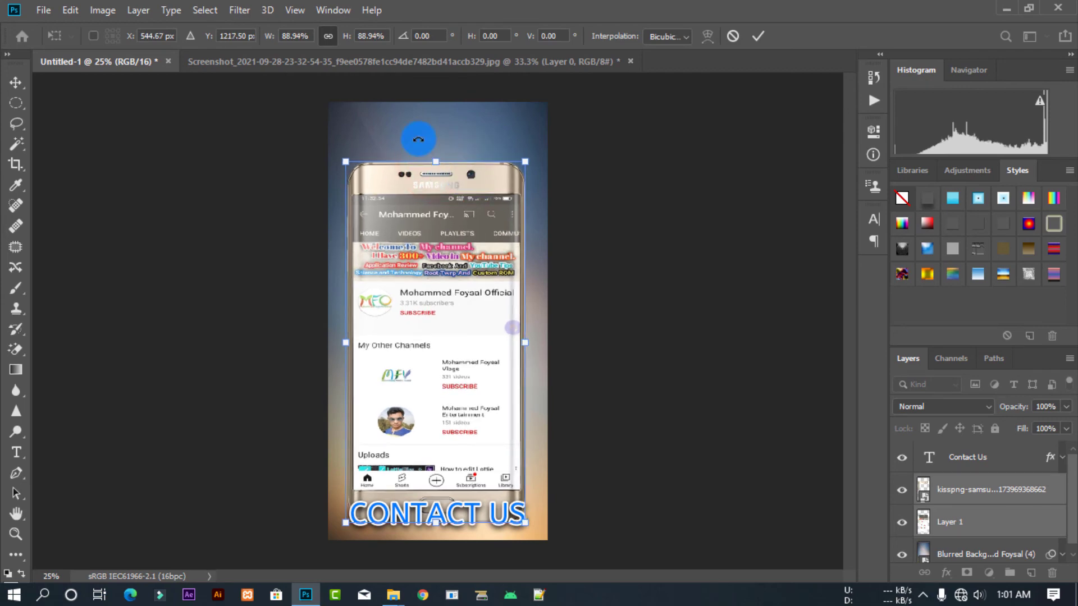
{"action": "mouse_move", "coordinate": [419, 137]}
{"action": "left_mouse_down"}
{"action": "mouse_move", "coordinate": [555, 149]}
{"action": "mouse_move", "coordinate": [592, 173]}
{"action": "left_mouse_up"}
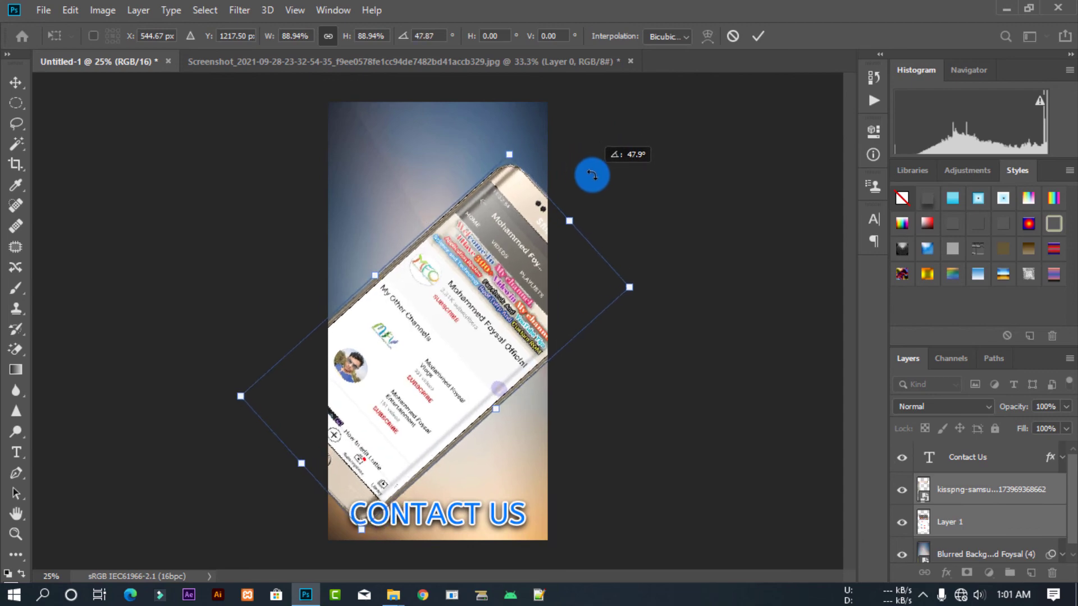
{"action": "mouse_move", "coordinate": [450, 305]}
{"action": "left_mouse_down"}
{"action": "mouse_move", "coordinate": [542, 244]}
{"action": "mouse_move", "coordinate": [517, 252]}
{"action": "left_mouse_up"}
{"action": "left_click_drag", "start_coordinate": [671, 154], "coordinate": [652, 141]}
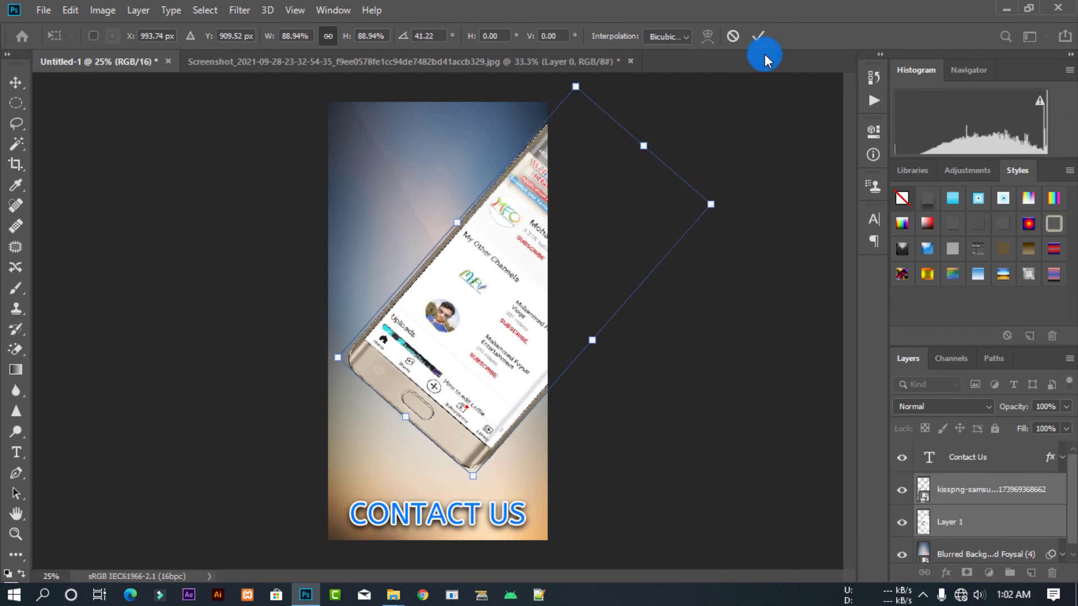
{"action": "left_click", "coordinate": [759, 35]}
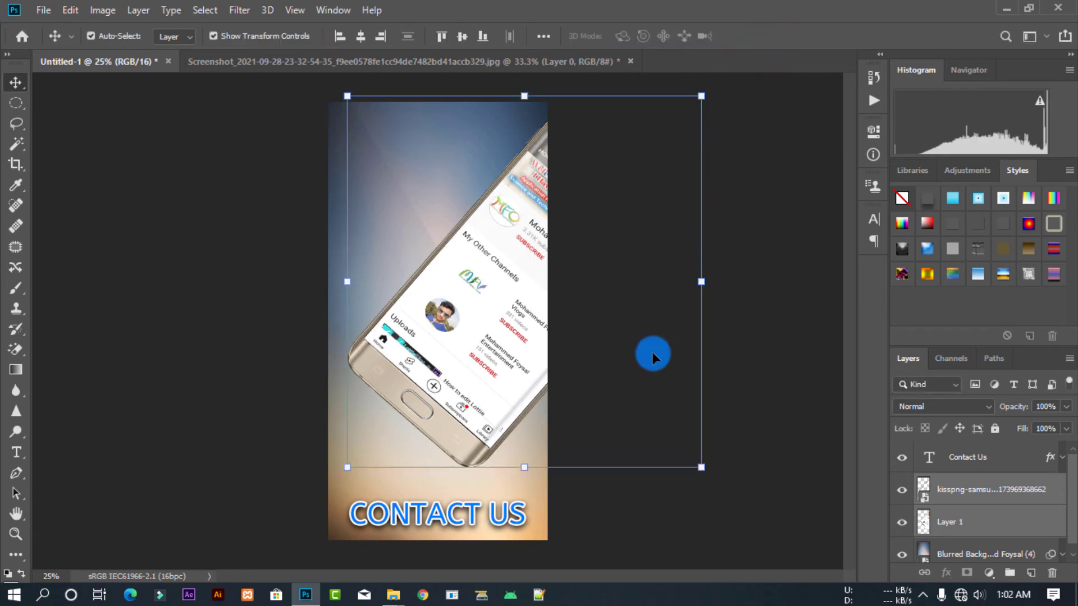
Step: Delete the Contact Us text layer and the old blurred background layer
{"action": "left_click", "coordinate": [484, 510]}
{"action": "key", "text": "Delete"}
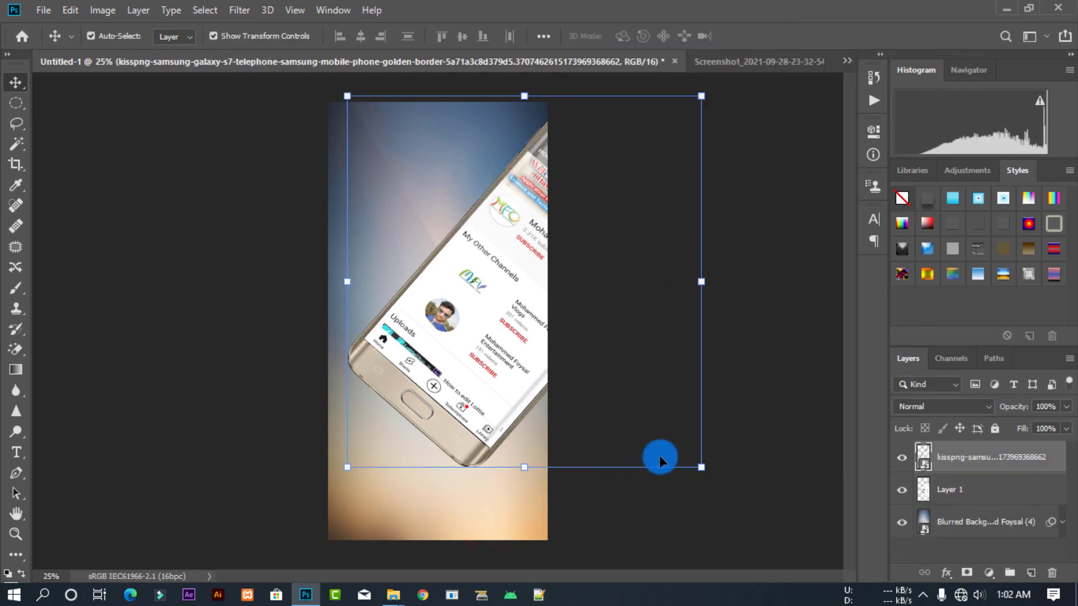
{"action": "left_click", "coordinate": [758, 425]}
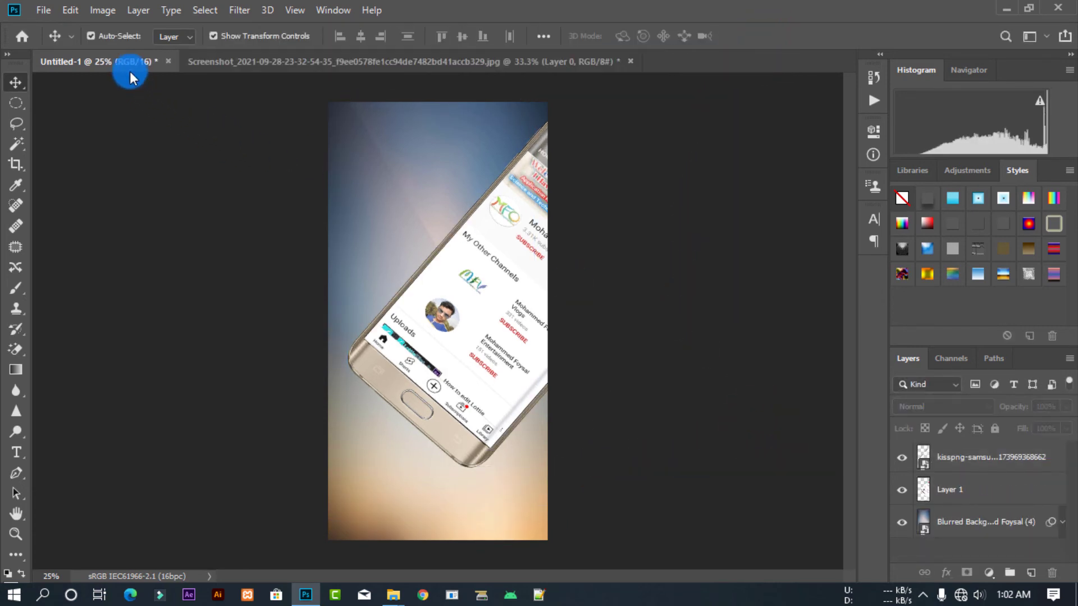
{"action": "left_click", "coordinate": [403, 503]}
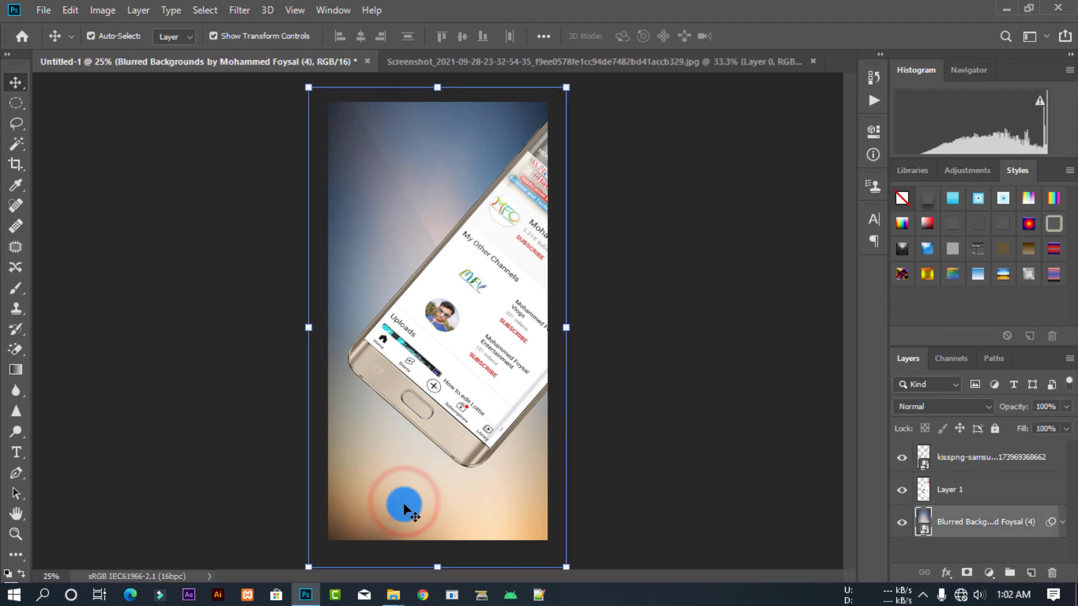
{"action": "key", "text": "Delete"}
Step: Place Embedded the blue image from E:\Photoshop\500 High Resolution BackgroundBundle\100 Blurred Backgrounds
{"action": "left_click", "coordinate": [44, 10]}
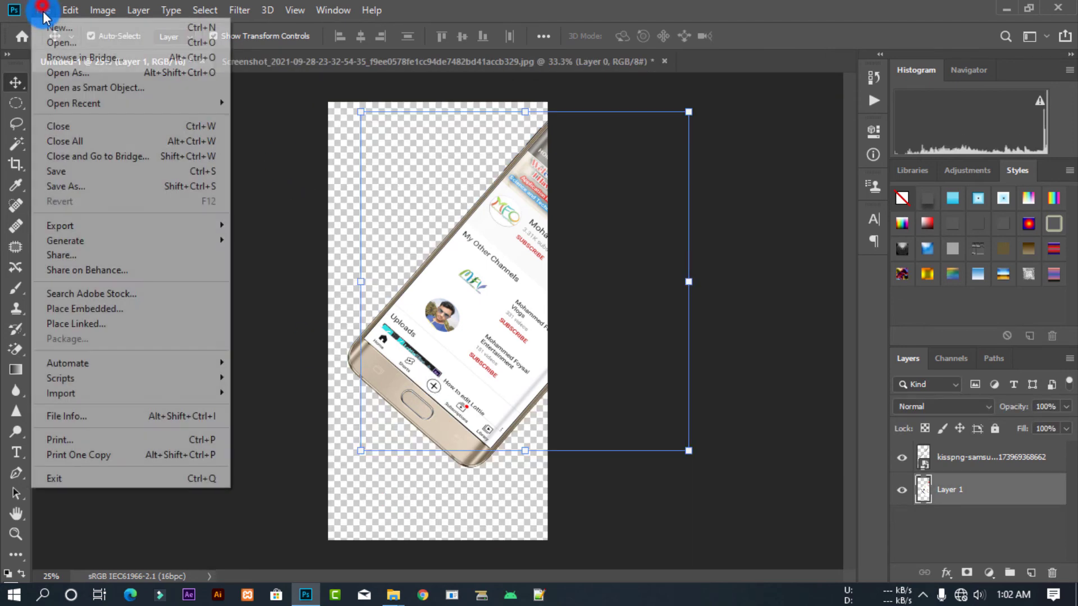
{"action": "left_click", "coordinate": [70, 308]}
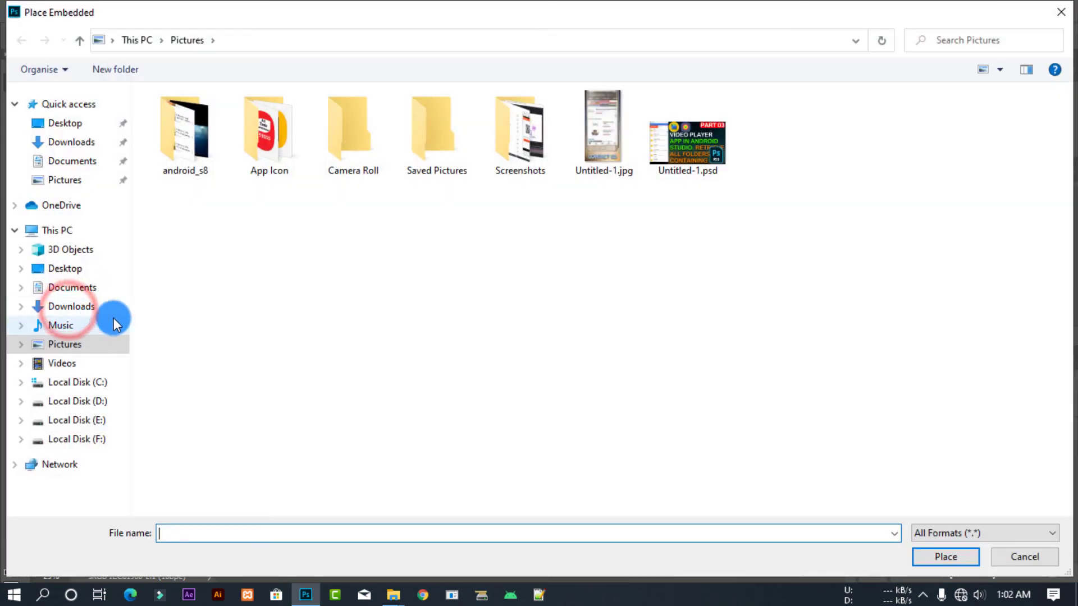
{"action": "left_click", "coordinate": [1063, 12]}
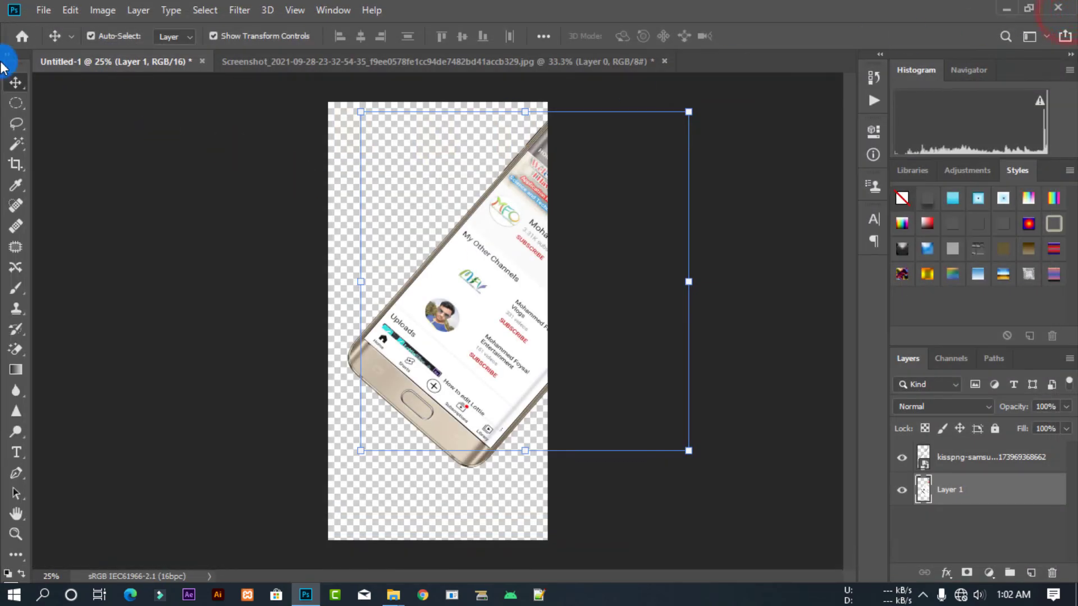
{"action": "left_click", "coordinate": [30, 10]}
{"action": "left_click", "coordinate": [77, 307]}
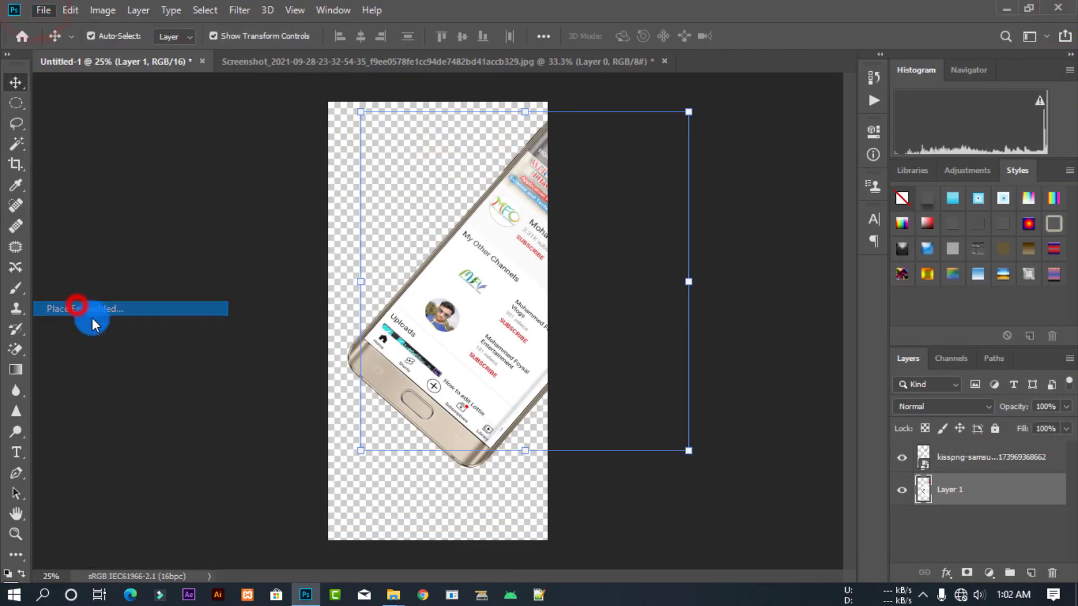
{"action": "left_click", "coordinate": [104, 425]}
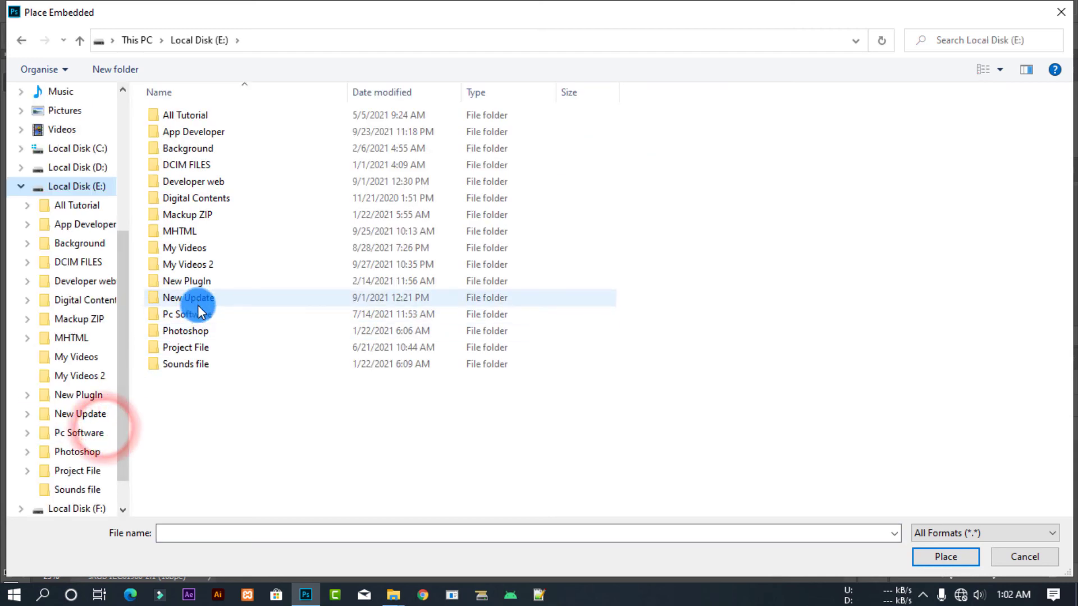
{"action": "double_click", "coordinate": [201, 332]}
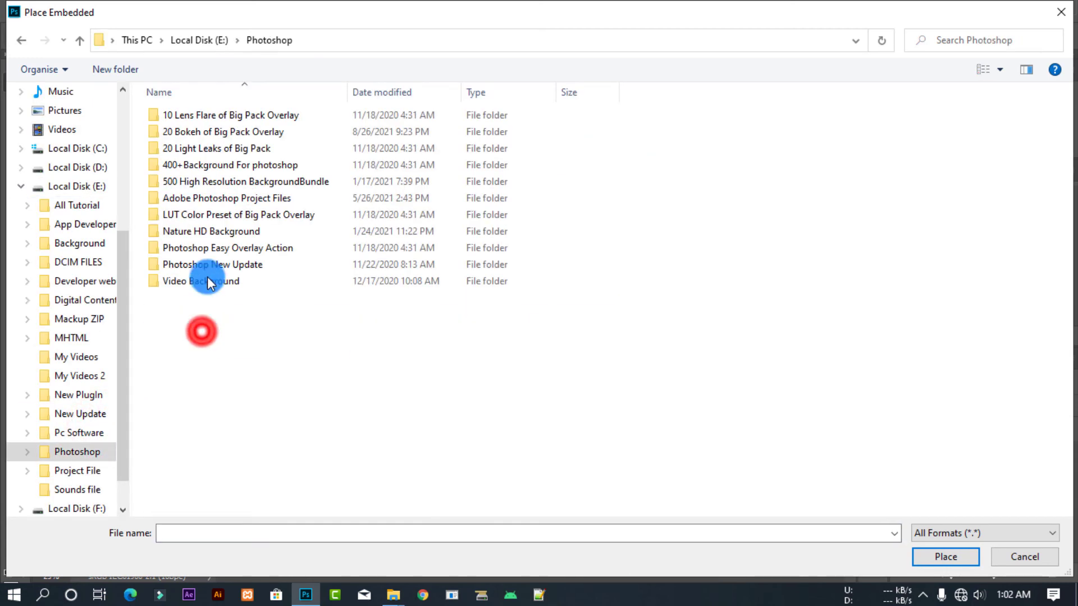
{"action": "double_click", "coordinate": [228, 181]}
{"action": "double_click", "coordinate": [212, 230]}
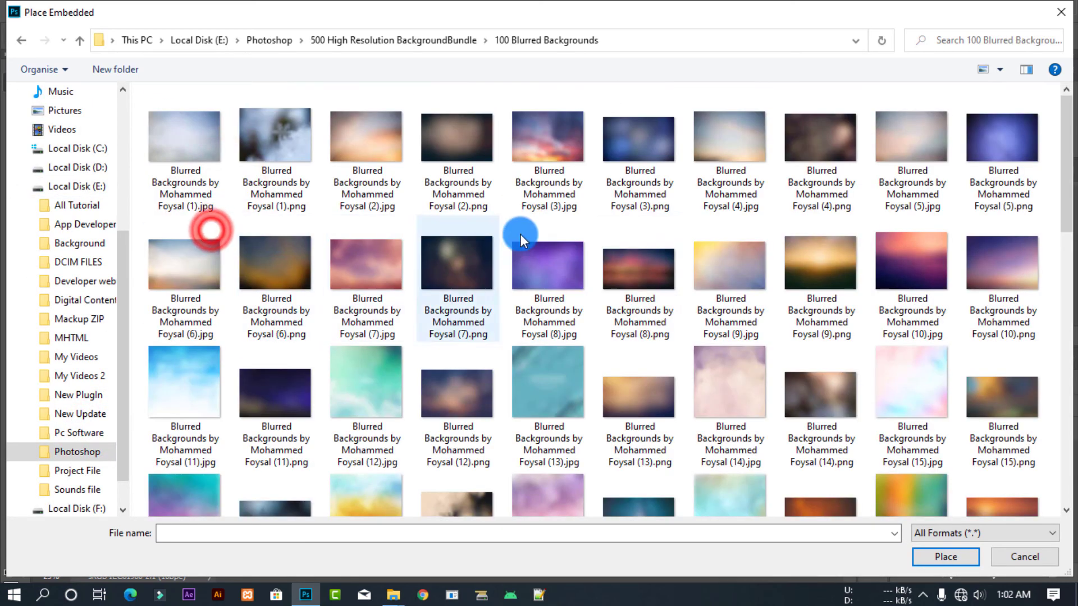
{"action": "left_click", "coordinate": [1003, 170]}
{"action": "left_click", "coordinate": [946, 557]}
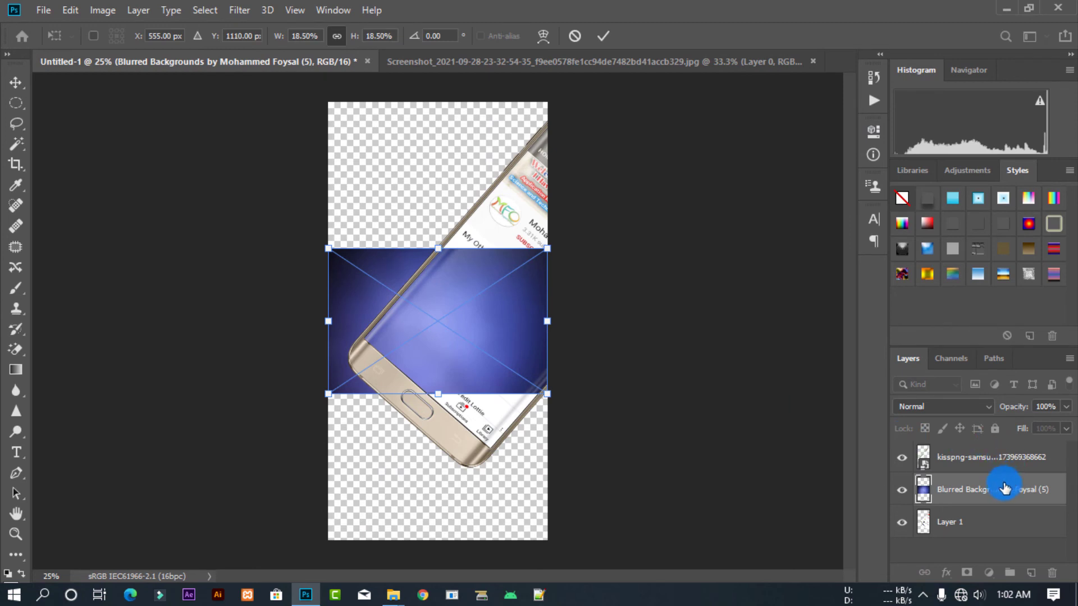
Step: Confirm the blue background, move it beneath Layer 1, and stretch it to cover the whole canvas
{"action": "left_click", "coordinate": [1004, 490]}
{"action": "key", "text": "Return"}
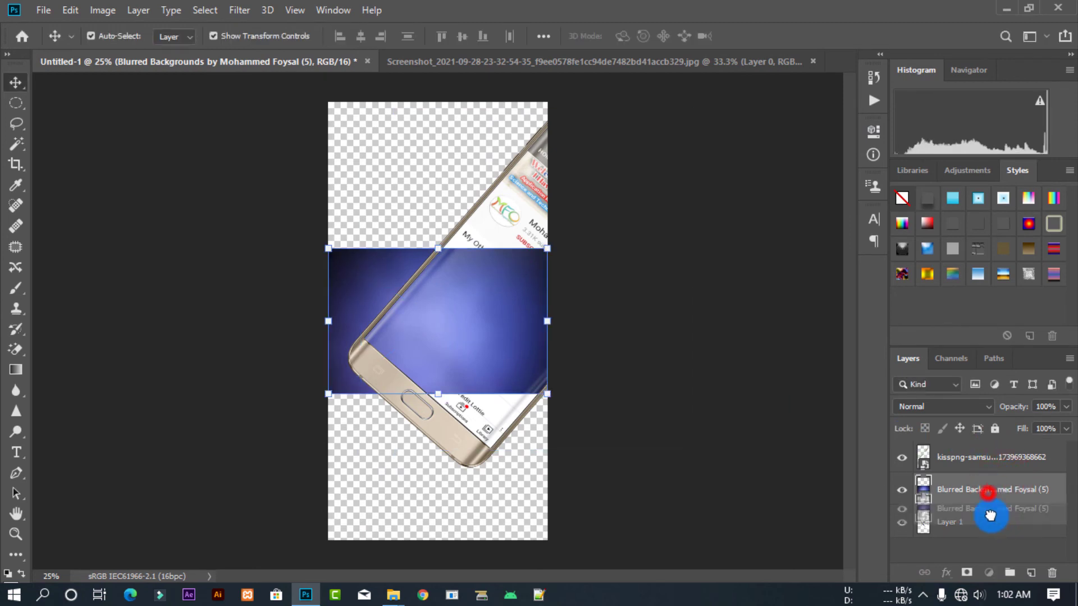
{"action": "left_click_drag", "start_coordinate": [988, 490], "coordinate": [989, 534]}
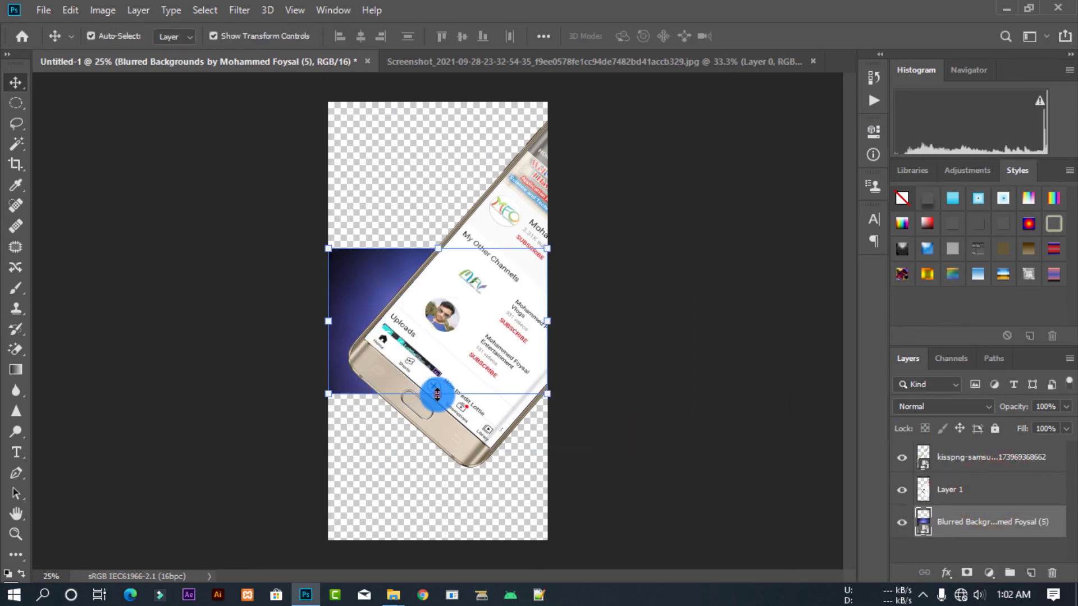
{"action": "left_click_drag", "start_coordinate": [438, 394], "coordinate": [438, 548]}
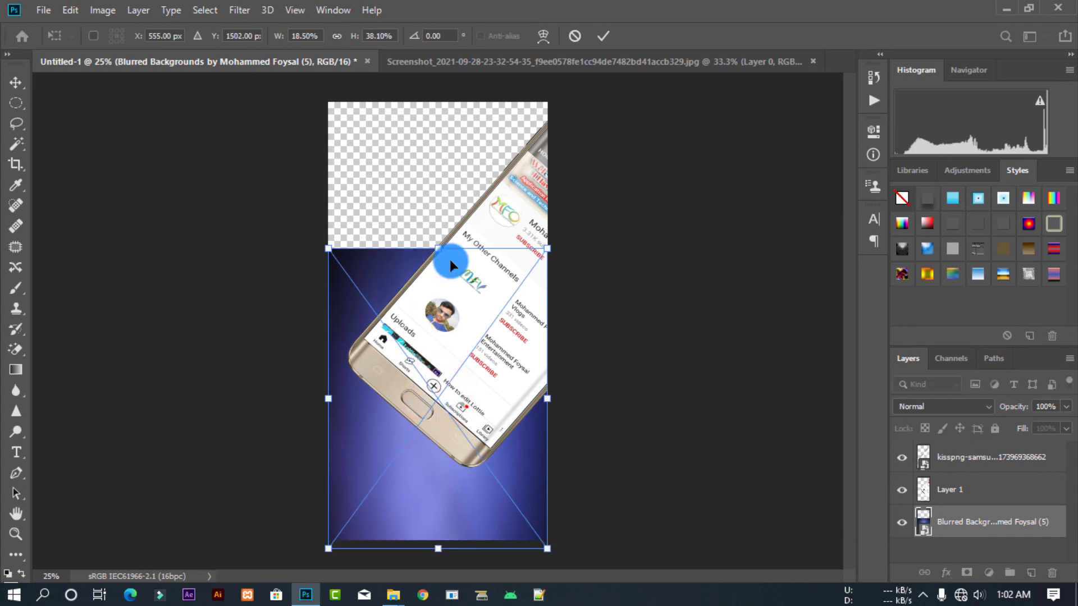
{"action": "left_click_drag", "start_coordinate": [437, 249], "coordinate": [438, 88]}
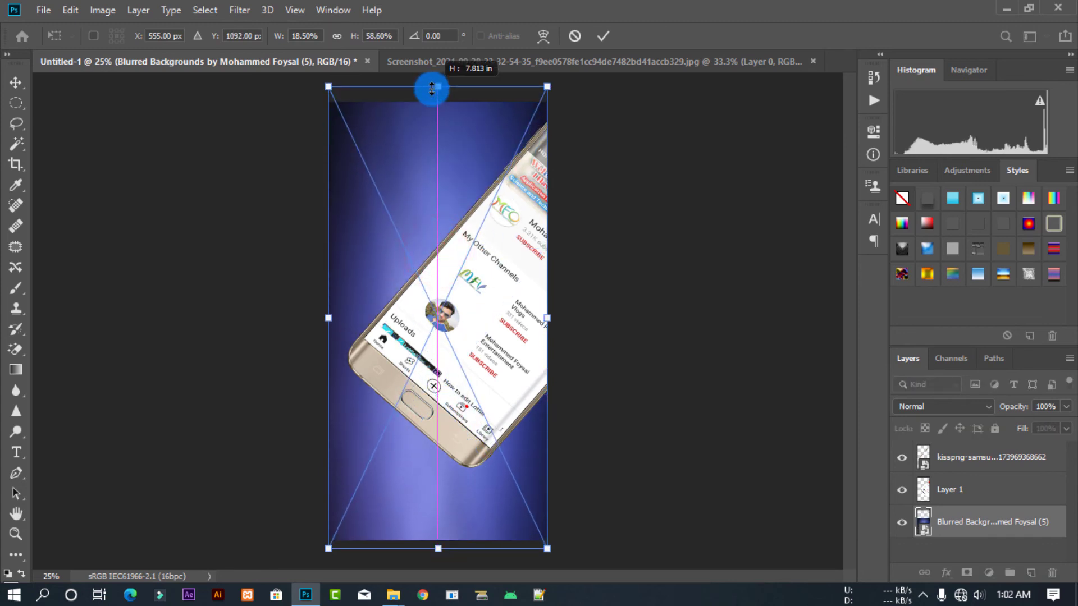
{"action": "left_click_drag", "start_coordinate": [545, 315], "coordinate": [560, 318]}
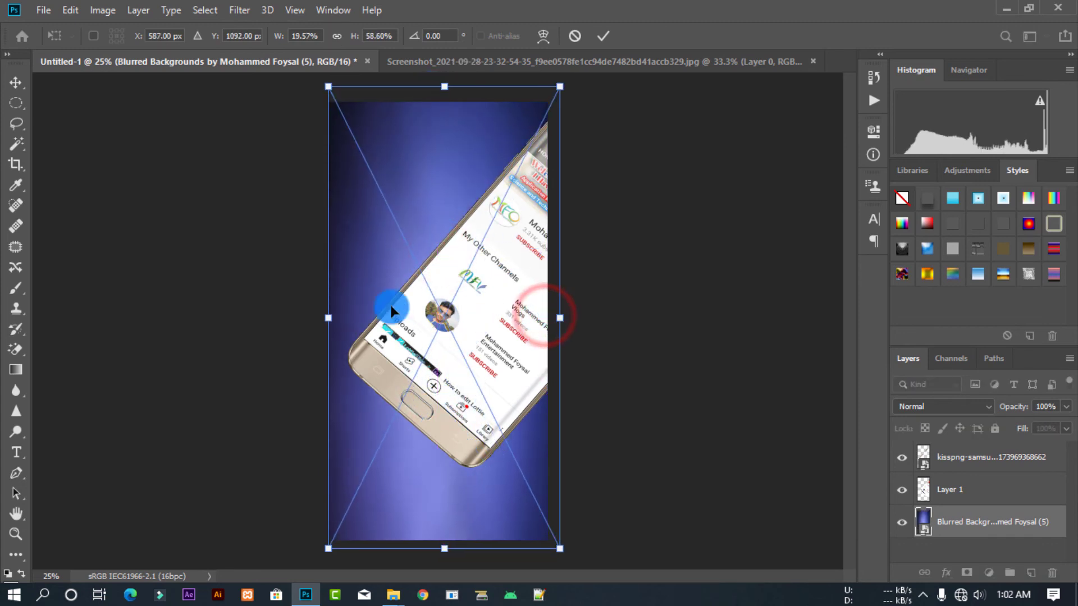
{"action": "left_click_drag", "start_coordinate": [327, 315], "coordinate": [319, 314]}
{"action": "left_click", "coordinate": [603, 36]}
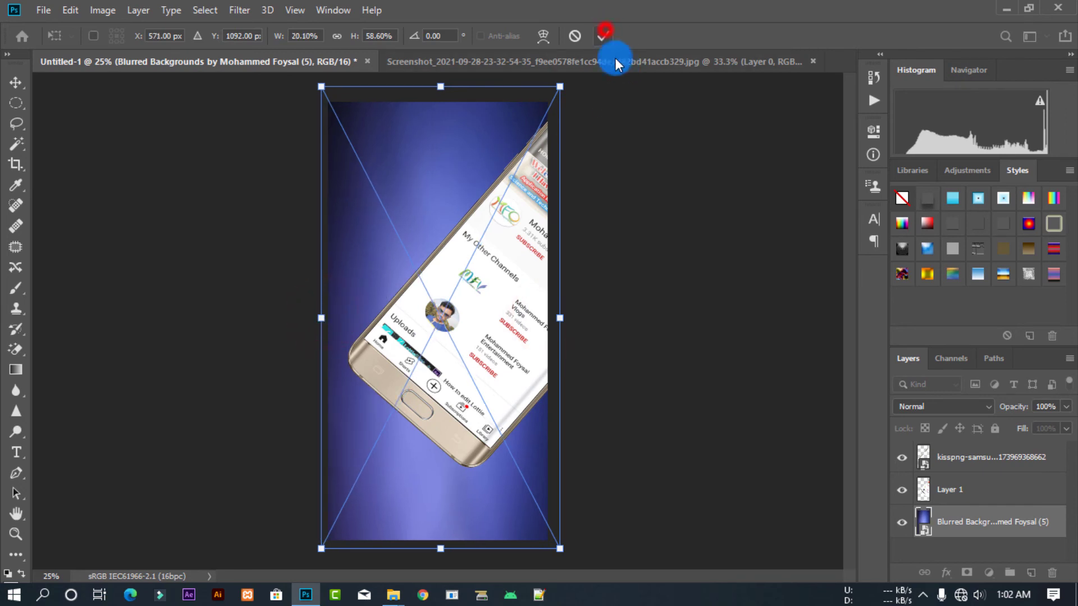
{"action": "left_click", "coordinate": [644, 195]}
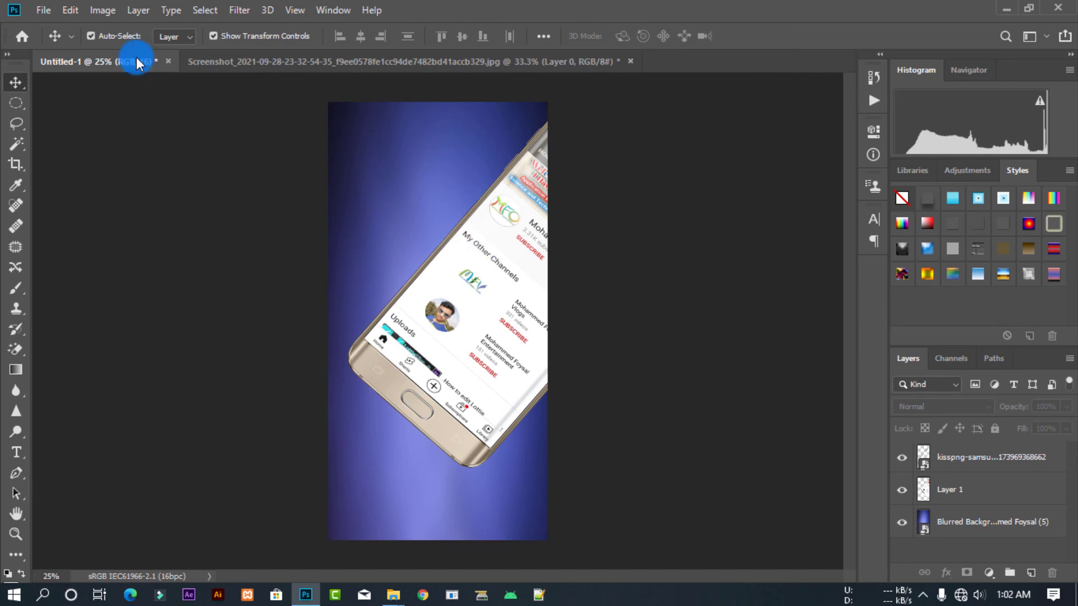
{"action": "left_click", "coordinate": [51, 9]}
Step: Save the design as Untitled-232.jpg in Pictures, declining to overwrite Untitled-1.jpg
{"action": "left_click", "coordinate": [69, 186]}
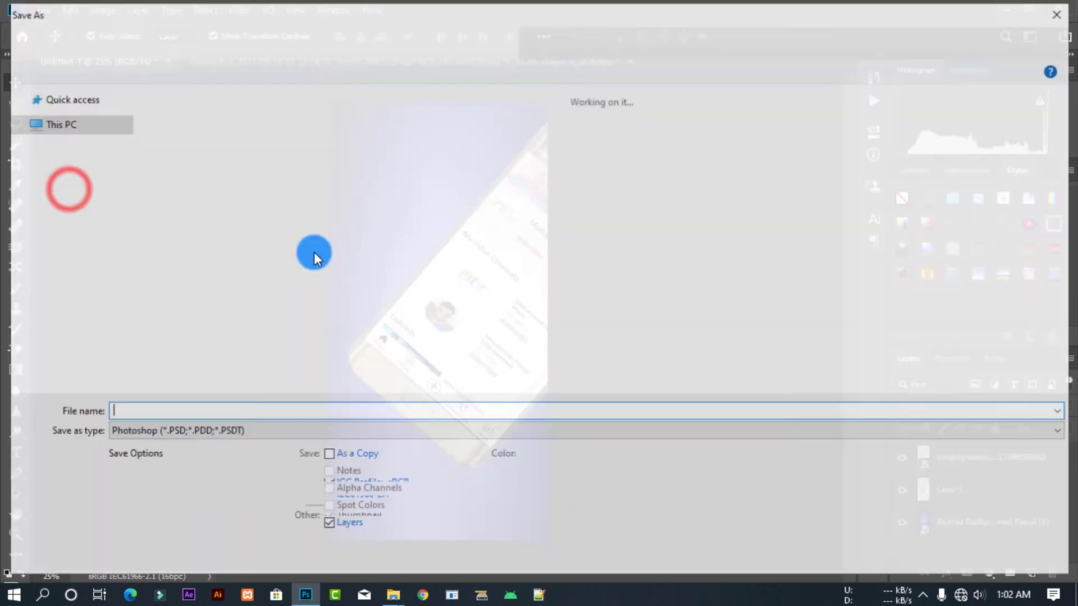
{"action": "left_click", "coordinate": [84, 275]}
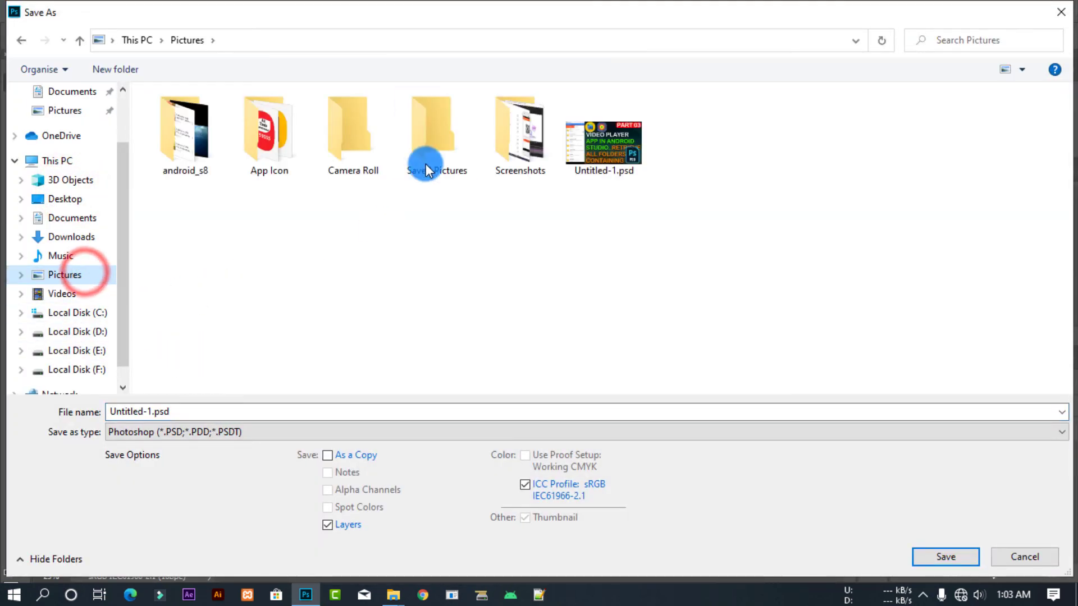
{"action": "left_click", "coordinate": [149, 436]}
{"action": "left_click", "coordinate": [185, 317]}
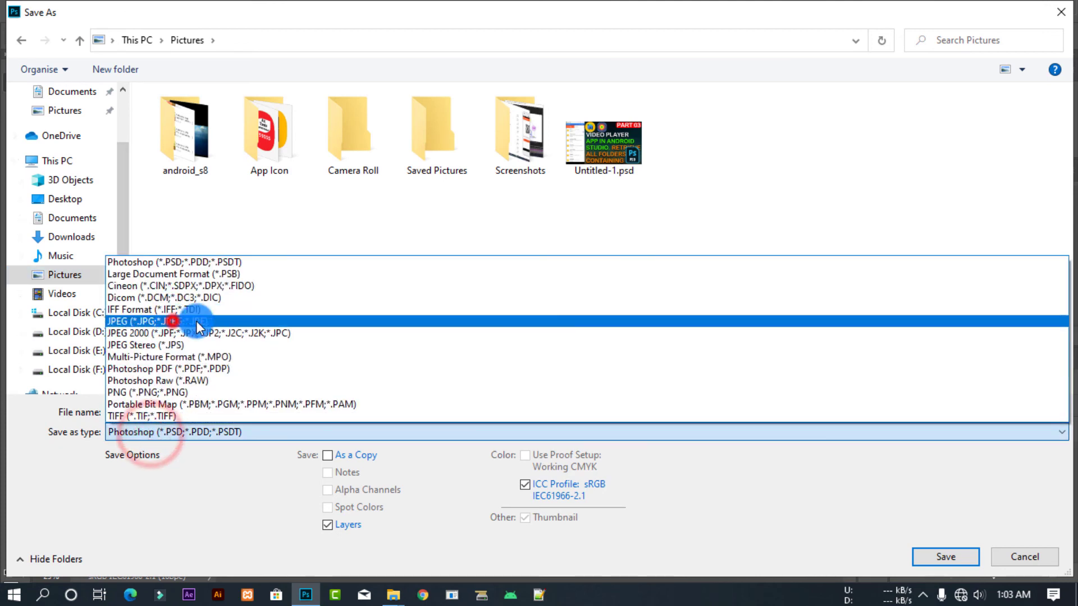
{"action": "left_click", "coordinate": [954, 556]}
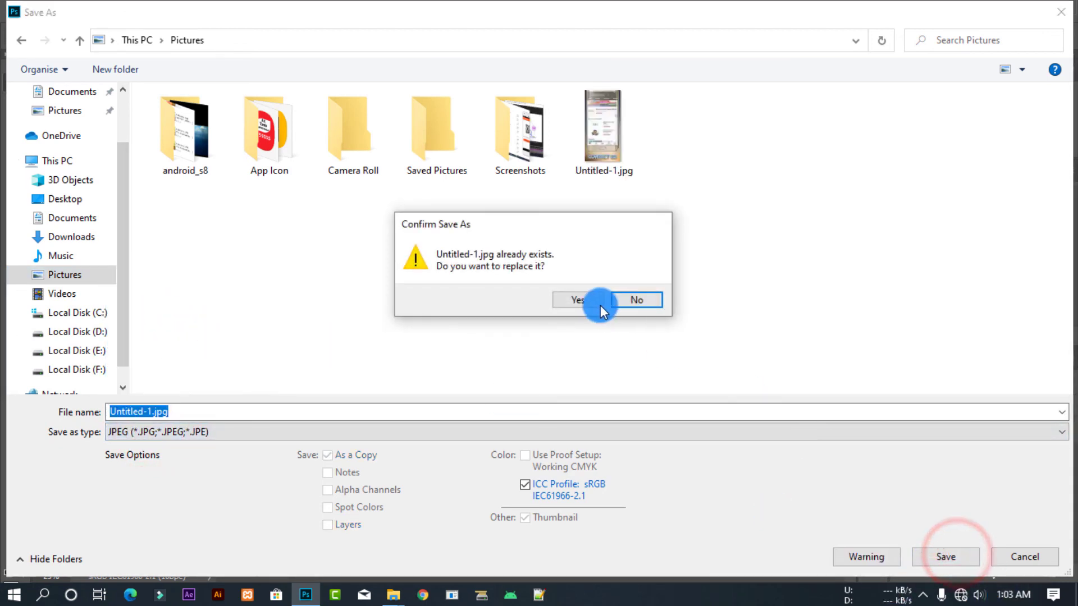
{"action": "left_click", "coordinate": [635, 300]}
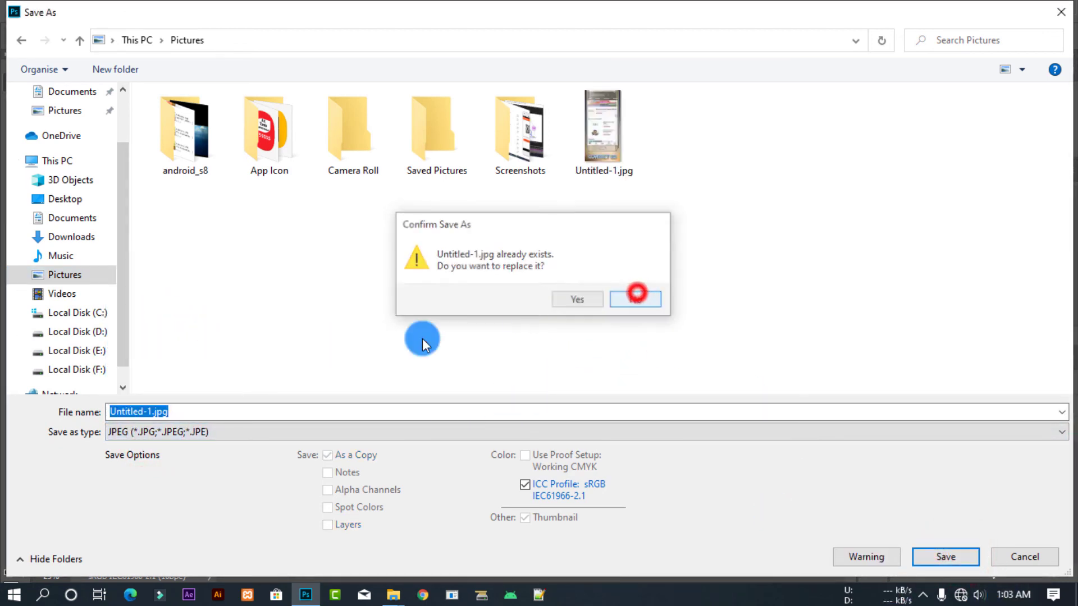
{"action": "left_click", "coordinate": [150, 412]}
{"action": "key", "text": "BackSpace"}
{"action": "type", "text": "232"}
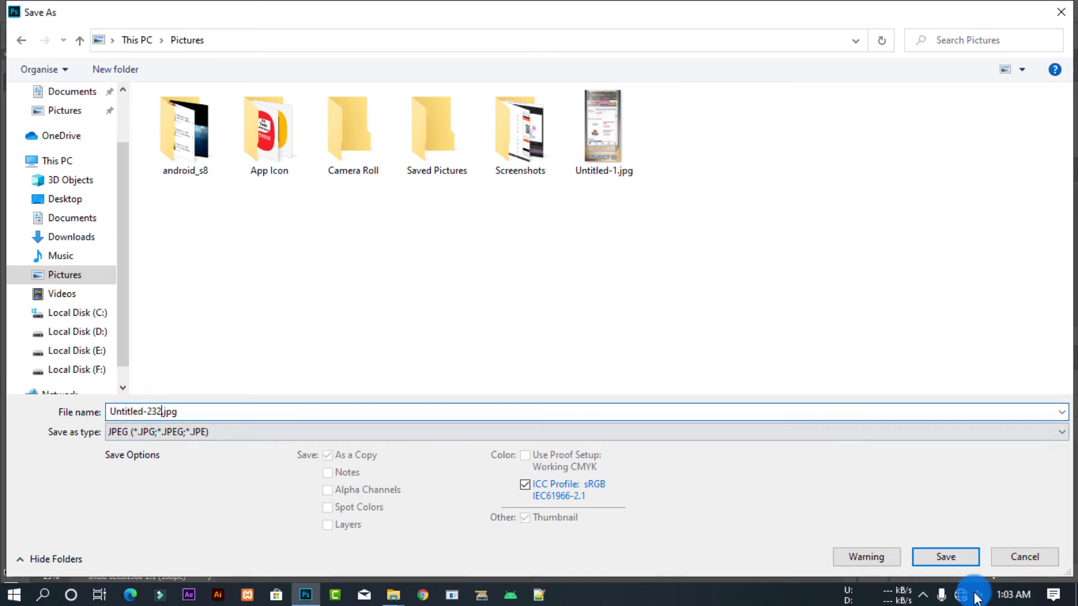
{"action": "left_click", "coordinate": [958, 556]}
{"action": "left_click", "coordinate": [629, 137]}
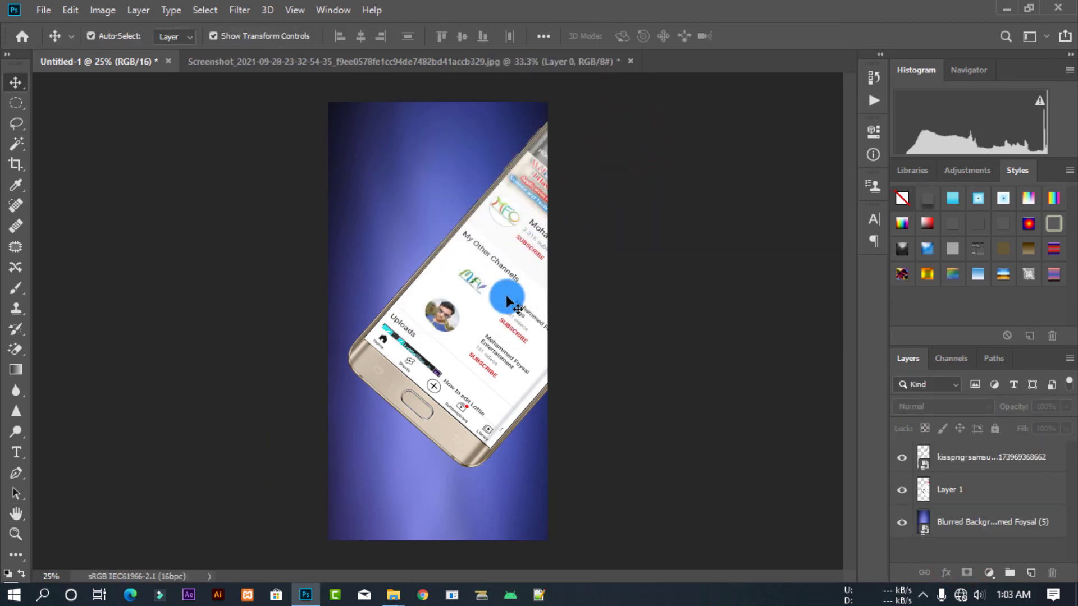
Step: Free-transform Layer 1's screenshot to about 101% and move it up into the tilted phone screen
{"action": "left_click", "coordinate": [506, 296]}
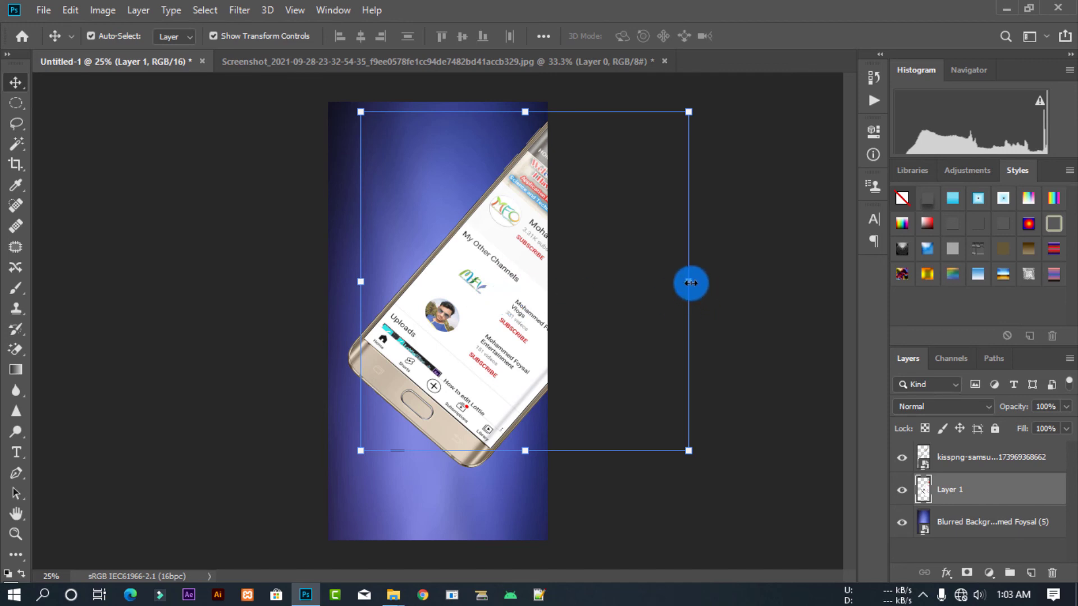
{"action": "left_click_drag", "start_coordinate": [691, 283], "coordinate": [708, 283]}
{"action": "left_click_drag", "start_coordinate": [517, 298], "coordinate": [359, 311]}
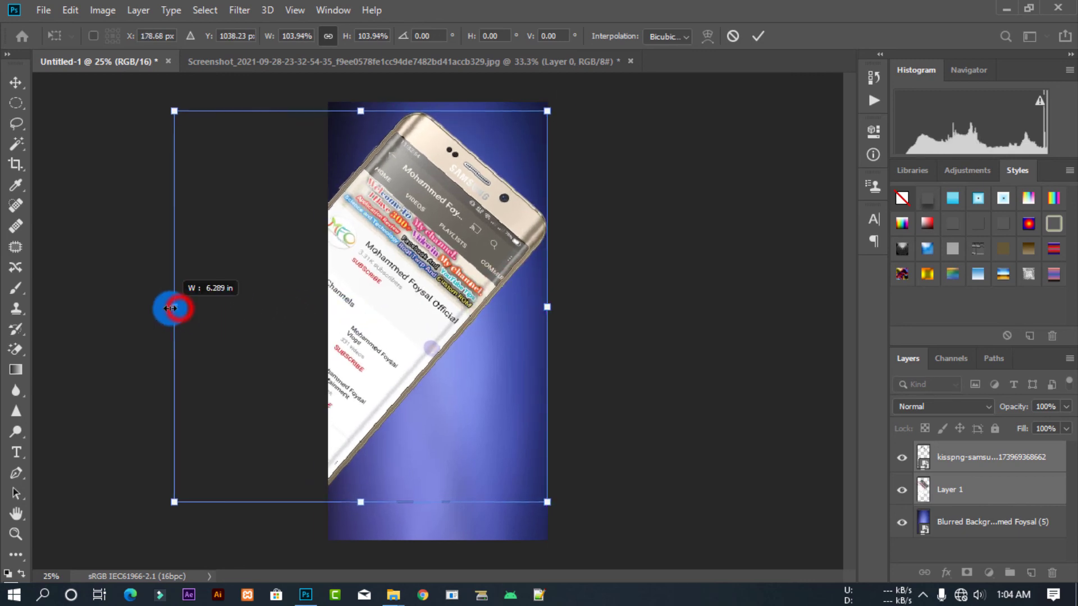
{"action": "left_click_drag", "start_coordinate": [179, 308], "coordinate": [161, 308]}
{"action": "left_click_drag", "start_coordinate": [286, 307], "coordinate": [291, 317]}
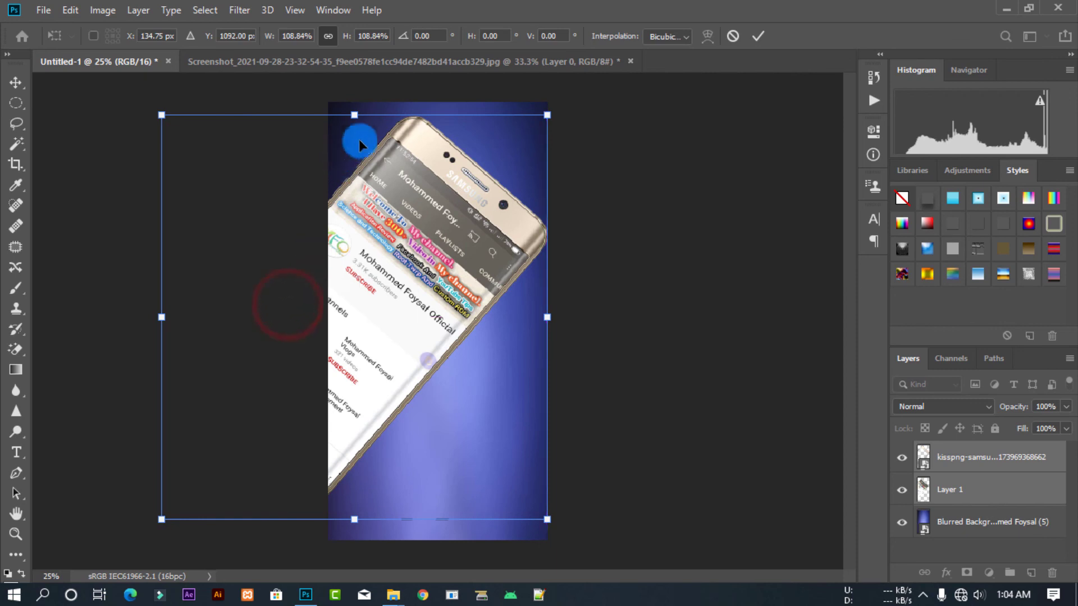
{"action": "left_click_drag", "start_coordinate": [354, 116], "coordinate": [354, 142]}
{"action": "left_click_drag", "start_coordinate": [365, 228], "coordinate": [380, 208]}
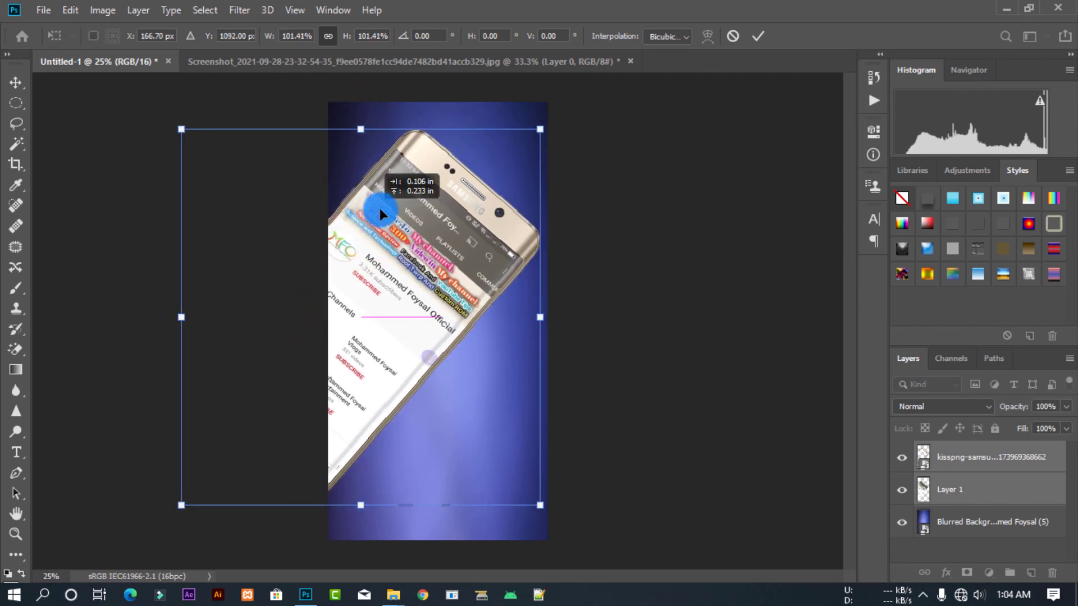
{"action": "left_click", "coordinate": [759, 36]}
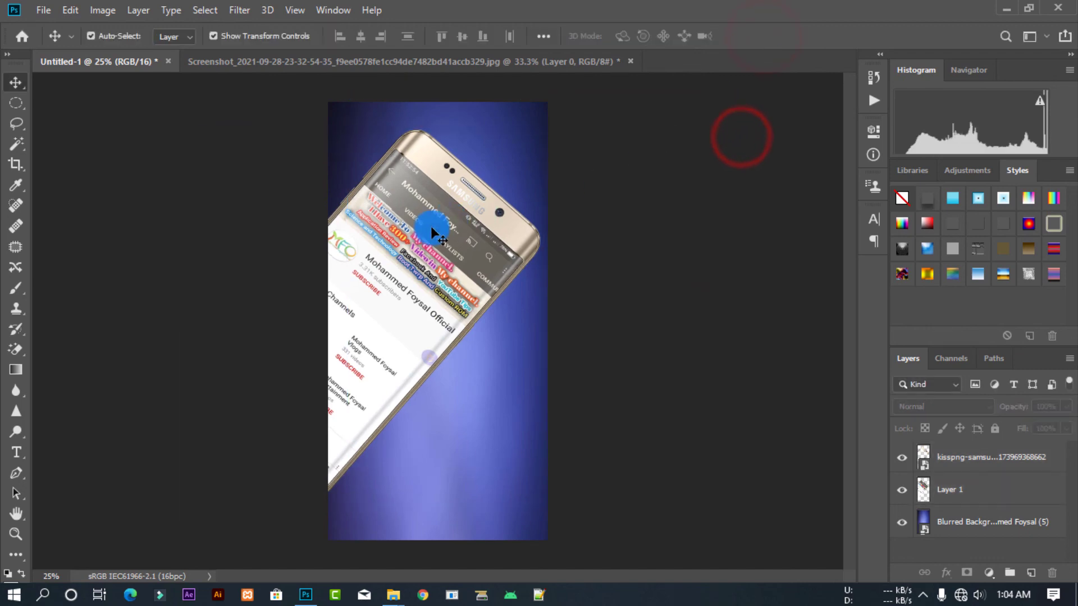
Step: Save the design as JPEG 'Untitled-45545.jpg' in Pictures, accepting the default quality options
{"action": "left_click", "coordinate": [44, 9]}
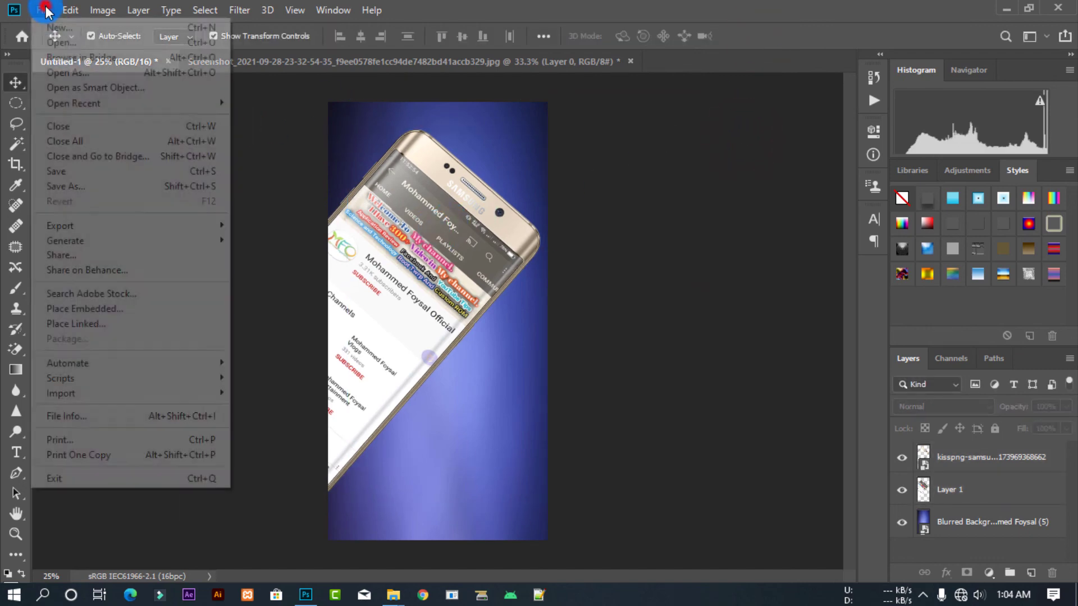
{"action": "left_click", "coordinate": [79, 183]}
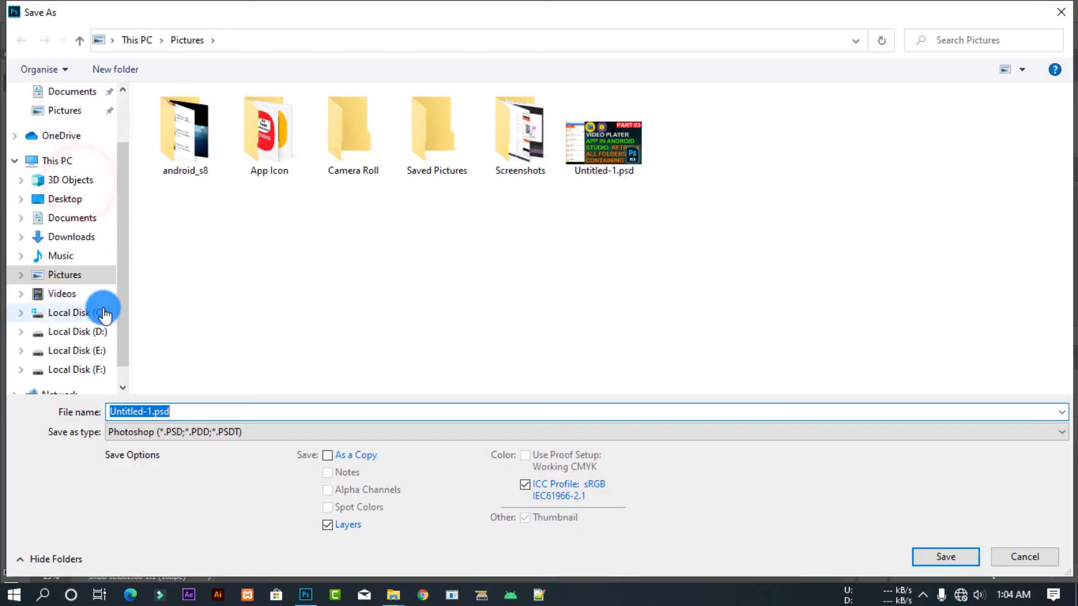
{"action": "left_click", "coordinate": [87, 273]}
{"action": "left_click", "coordinate": [207, 432]}
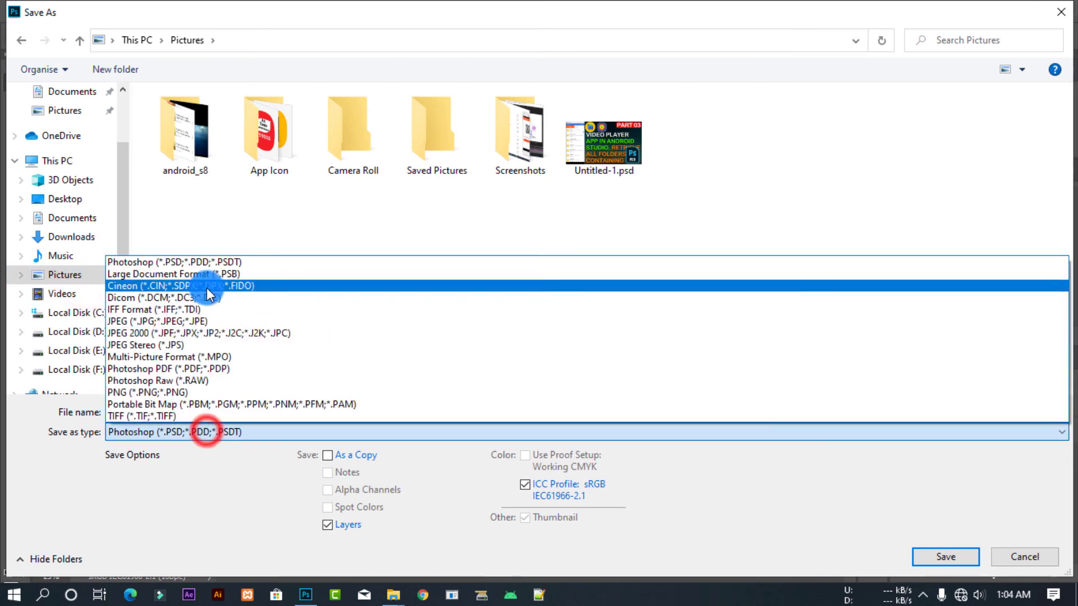
{"action": "left_click", "coordinate": [191, 315]}
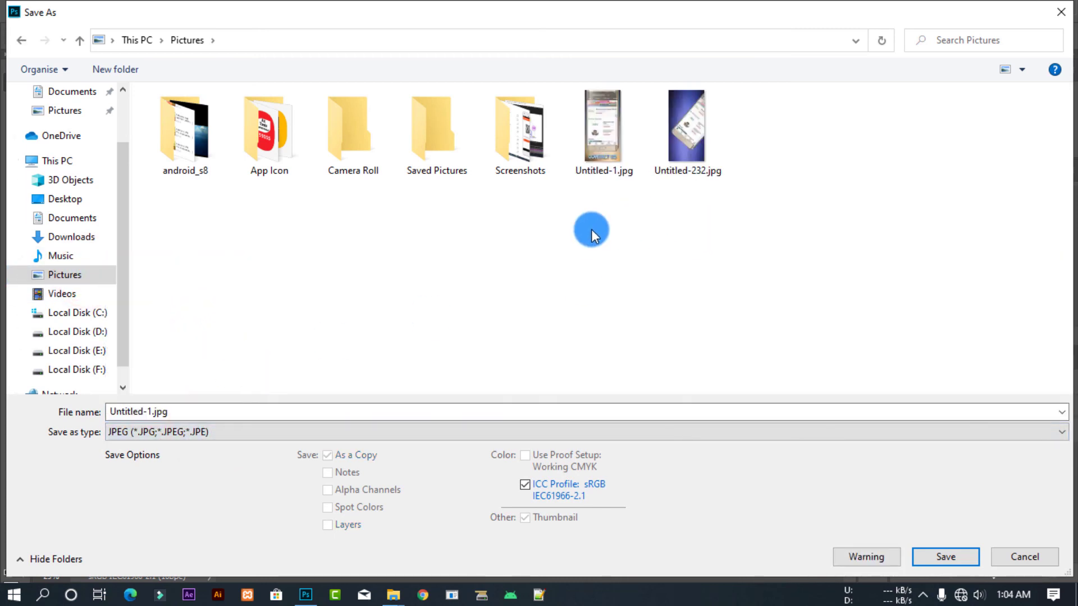
{"action": "left_click", "coordinate": [152, 411]}
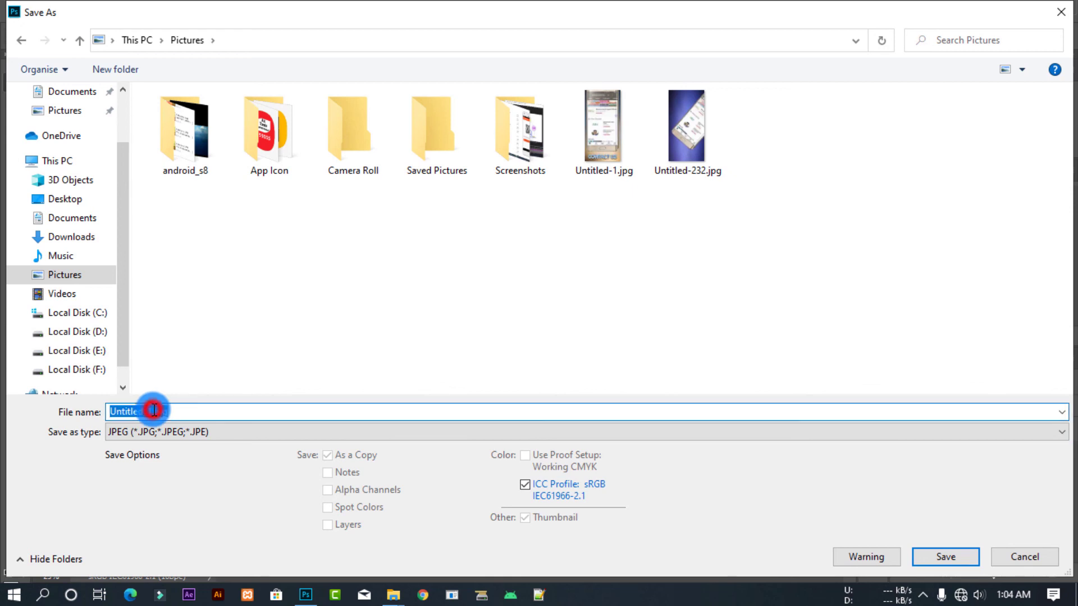
{"action": "key", "text": "BackSpace"}
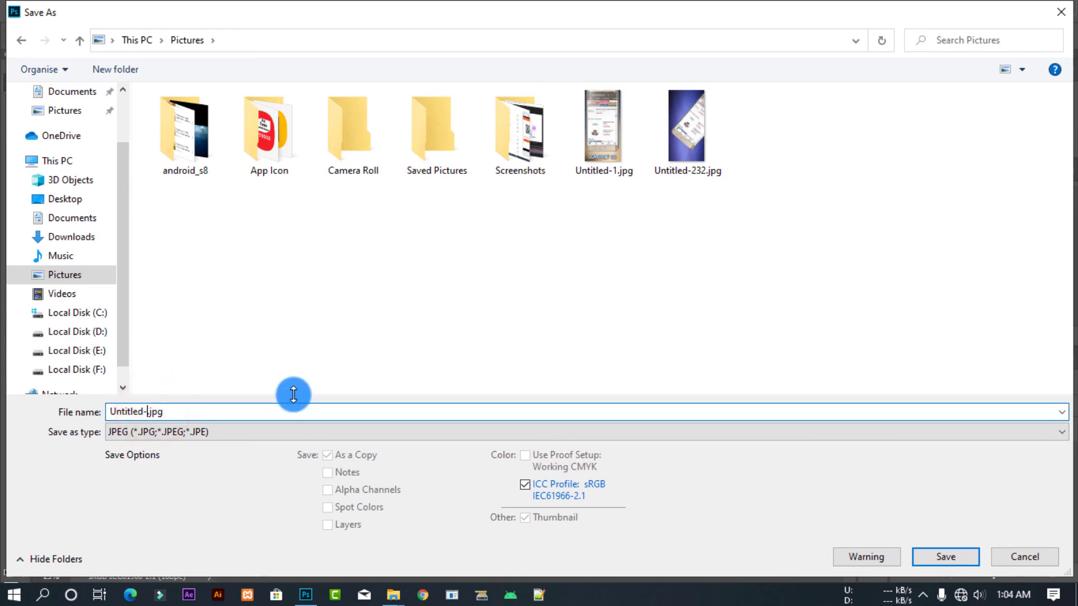
{"action": "type", "text": "4545"}
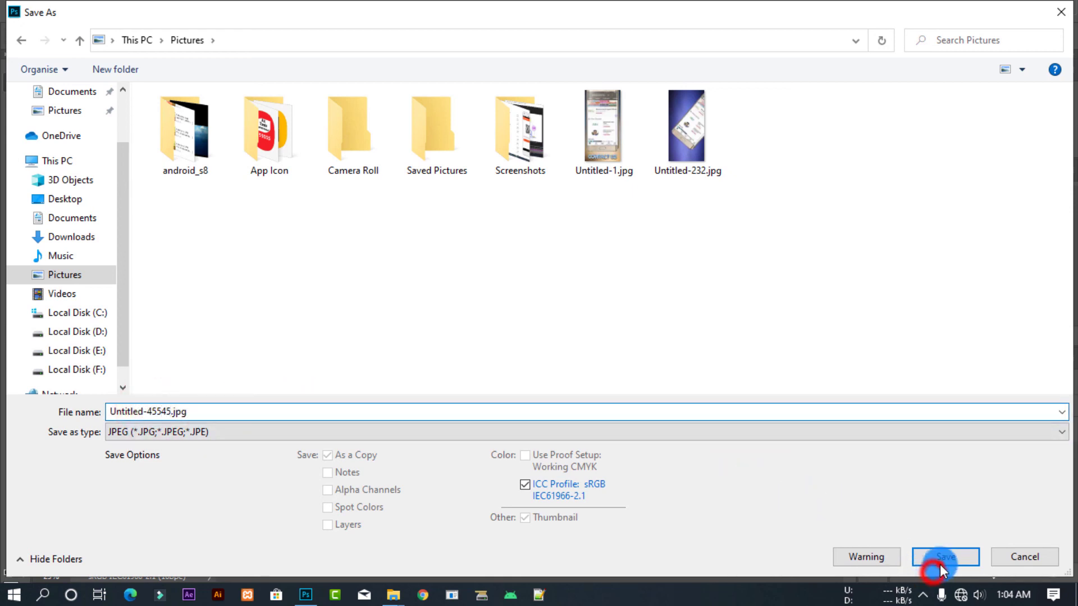
{"action": "left_click", "coordinate": [945, 557]}
{"action": "left_click", "coordinate": [627, 130]}
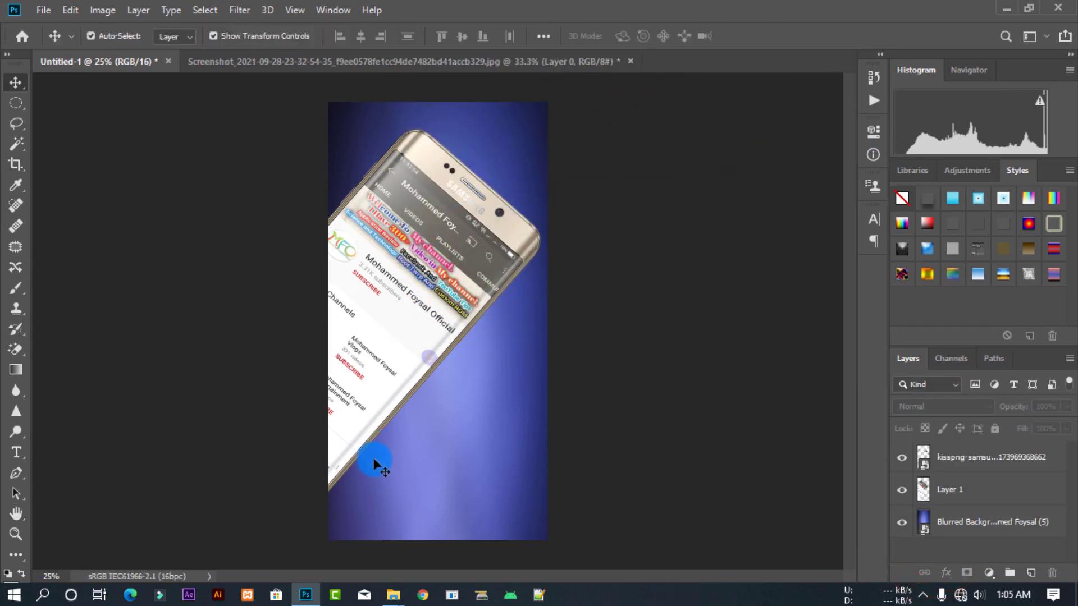
{"action": "mouse_move", "coordinate": [392, 595]}
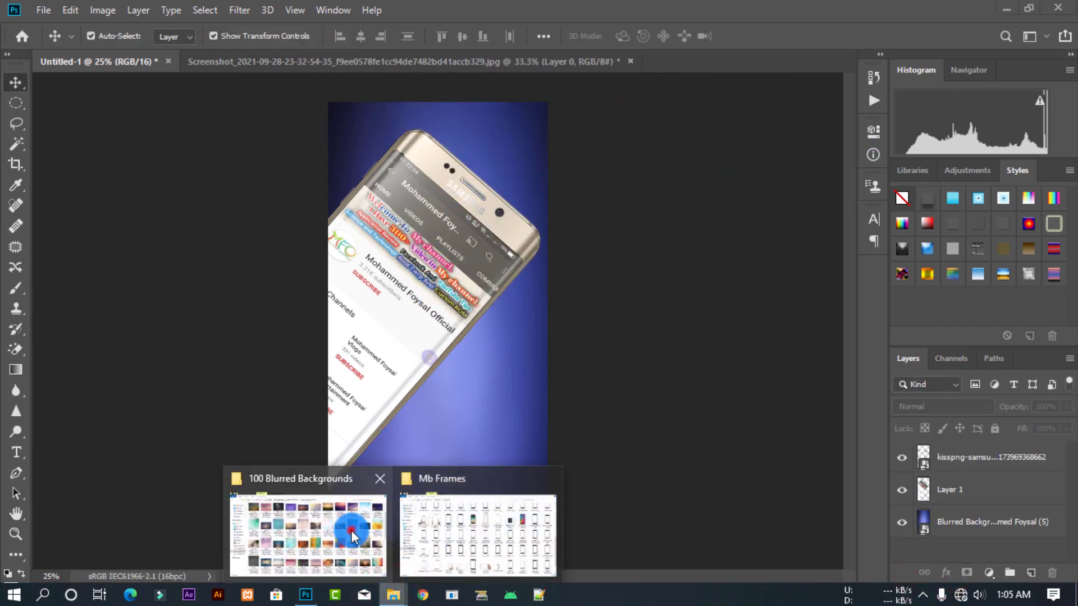
Step: Open Untitled-1.jpg from the Pictures folder in the photo viewer
{"action": "left_click", "coordinate": [337, 531]}
{"action": "left_click", "coordinate": [62, 332]}
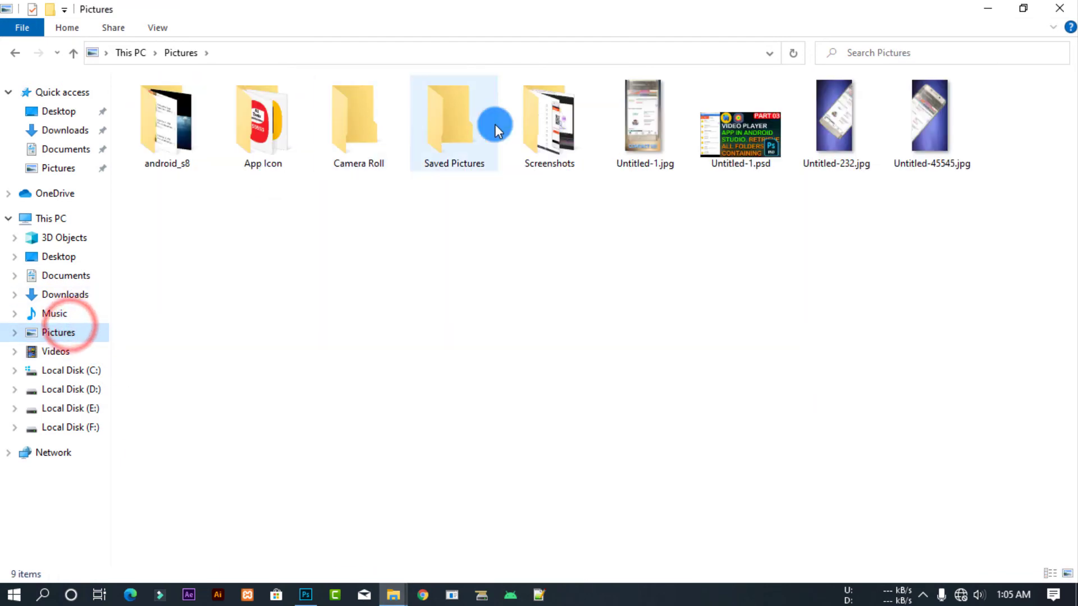
{"action": "left_click", "coordinate": [826, 238]}
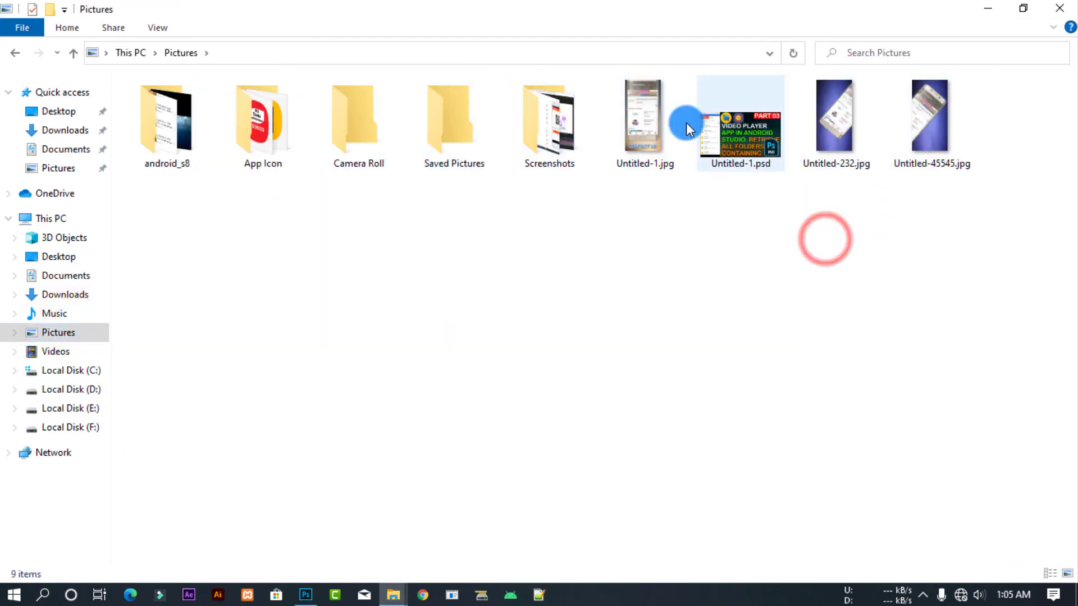
{"action": "left_click", "coordinate": [662, 123]}
{"action": "double_click", "coordinate": [662, 123]}
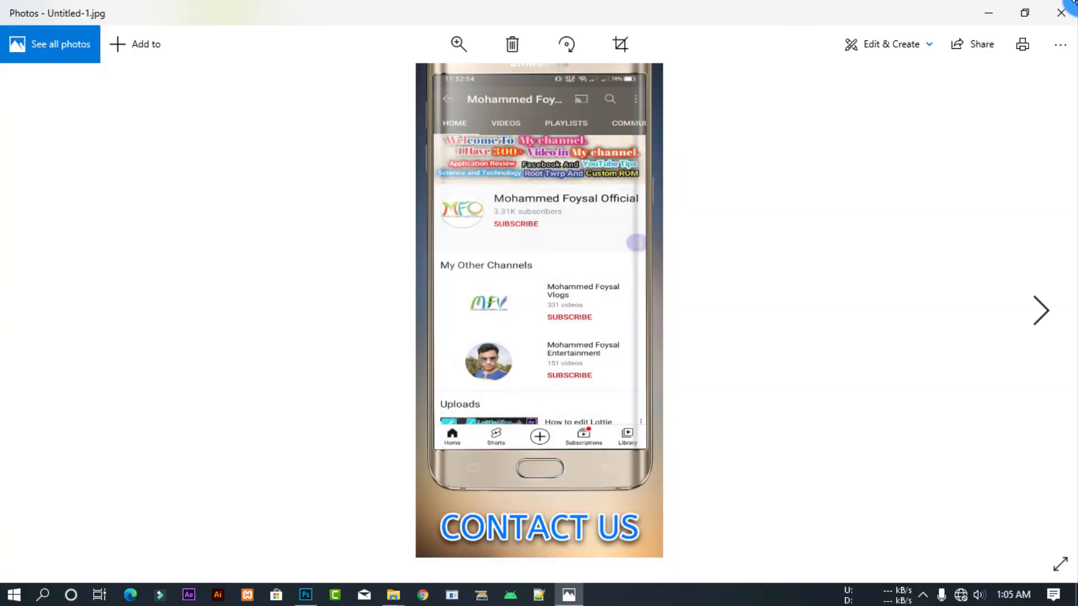
Step: Reopen Untitled-1.jpg in Photos and flip ahead to Untitled-232 and Untitled-45545
{"action": "left_click", "coordinate": [1071, 10]}
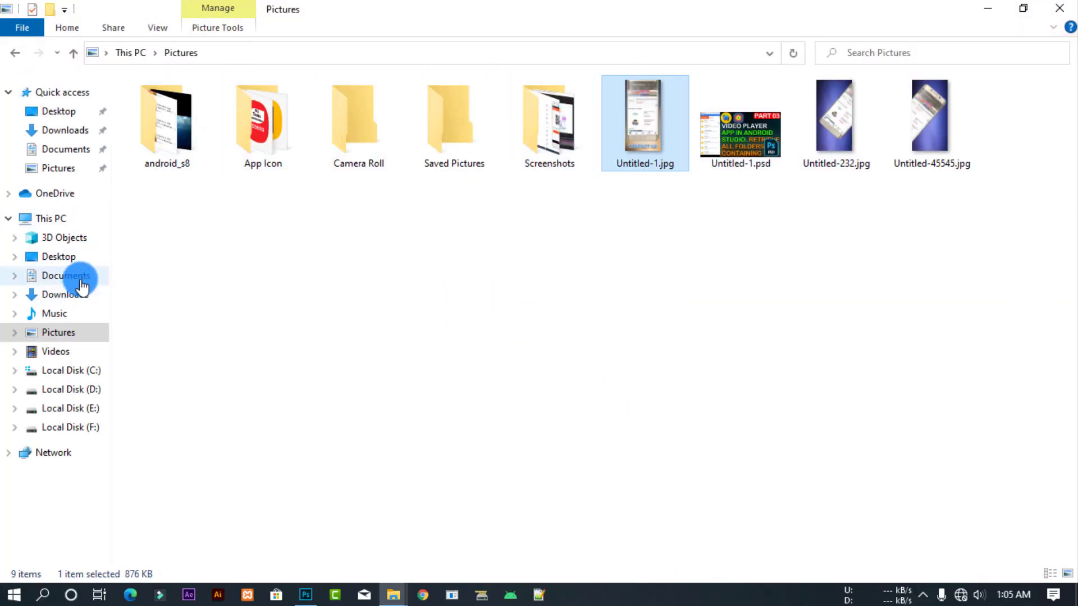
{"action": "mouse_move", "coordinate": [63, 237]}
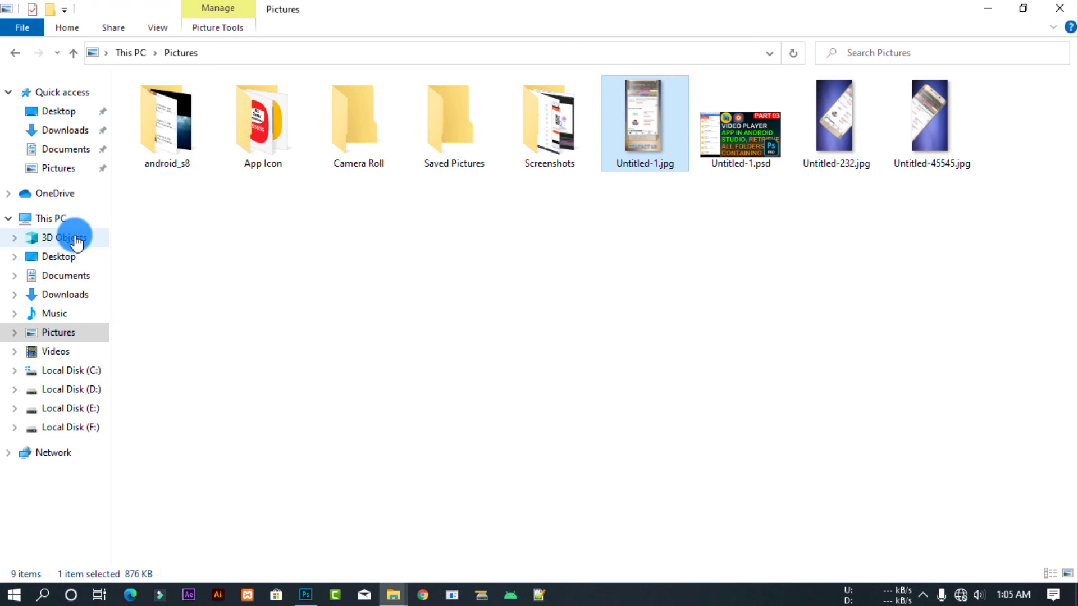
{"action": "left_click", "coordinate": [361, 257]}
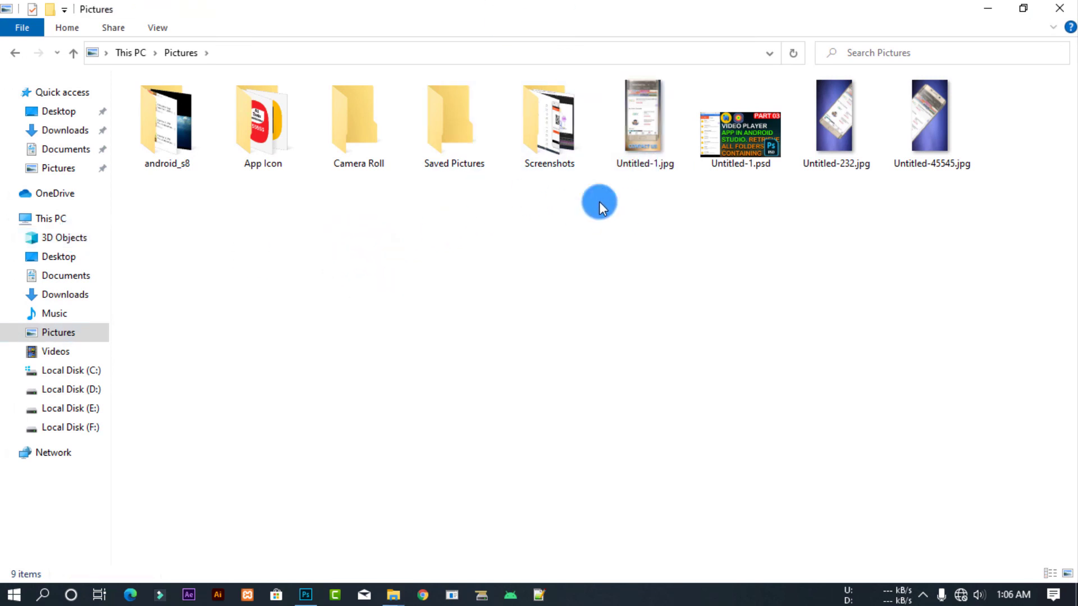
{"action": "double_click", "coordinate": [644, 150]}
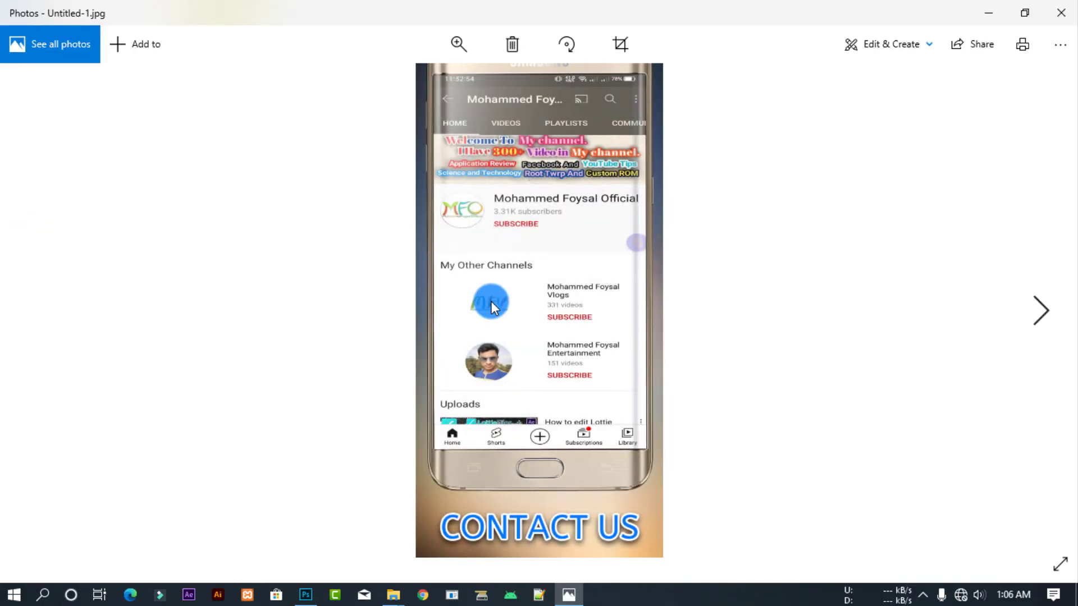
{"action": "left_click_drag", "start_coordinate": [491, 301], "coordinate": [492, 280]}
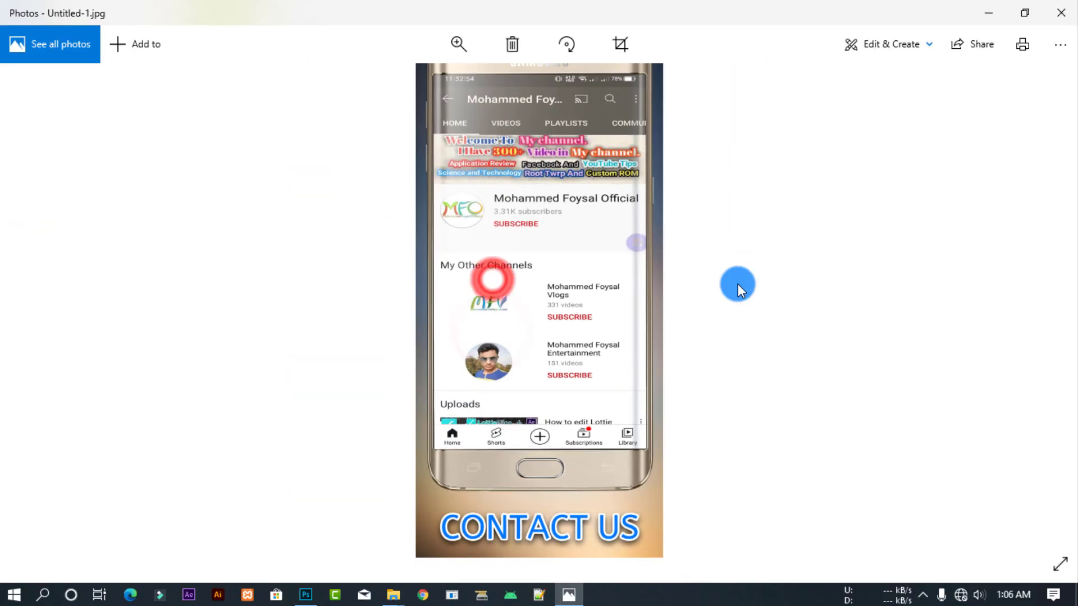
{"action": "left_click", "coordinate": [1046, 329]}
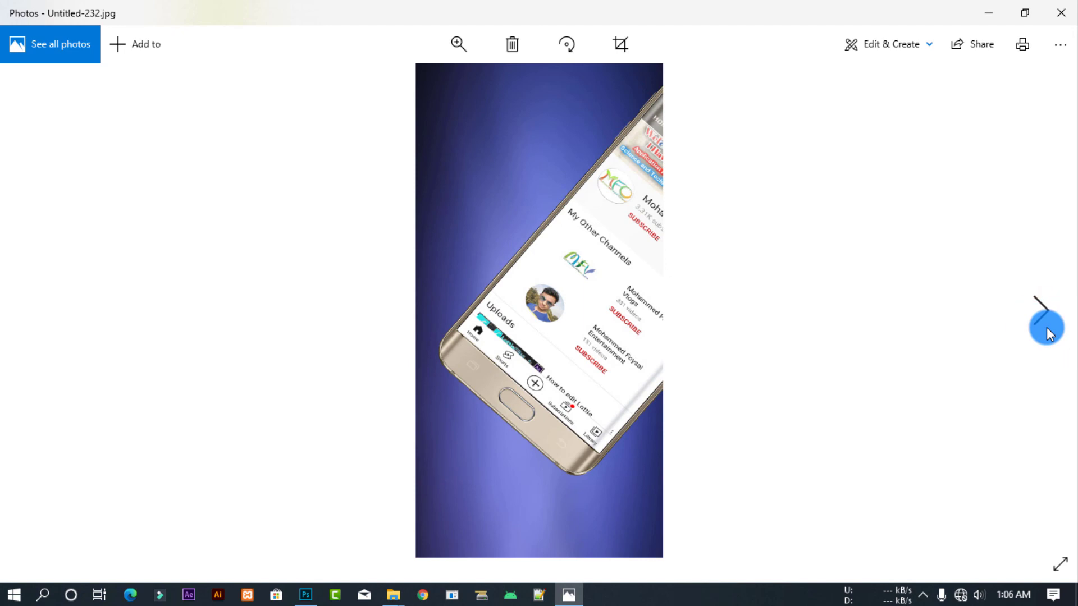
{"action": "left_click", "coordinate": [1046, 330]}
Step: Zoom into the phone's top in Untitled-45545, compare with Untitled-232, then close Photos
{"action": "double_click", "coordinate": [620, 301]}
{"action": "left_click_drag", "start_coordinate": [612, 285], "coordinate": [572, 423]}
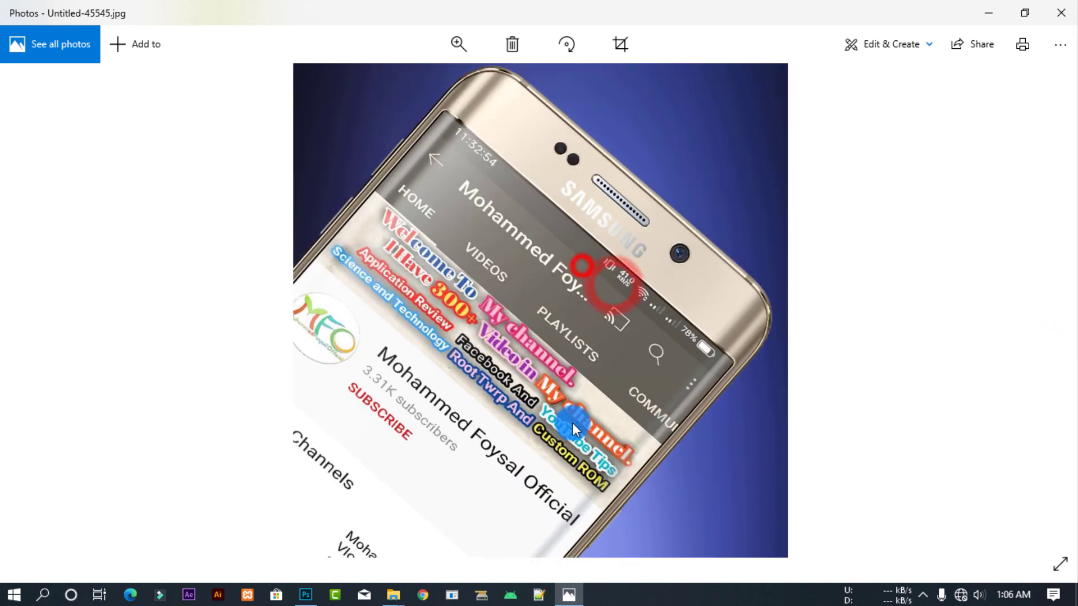
{"action": "double_click", "coordinate": [574, 385]}
{"action": "left_click", "coordinate": [7, 279]}
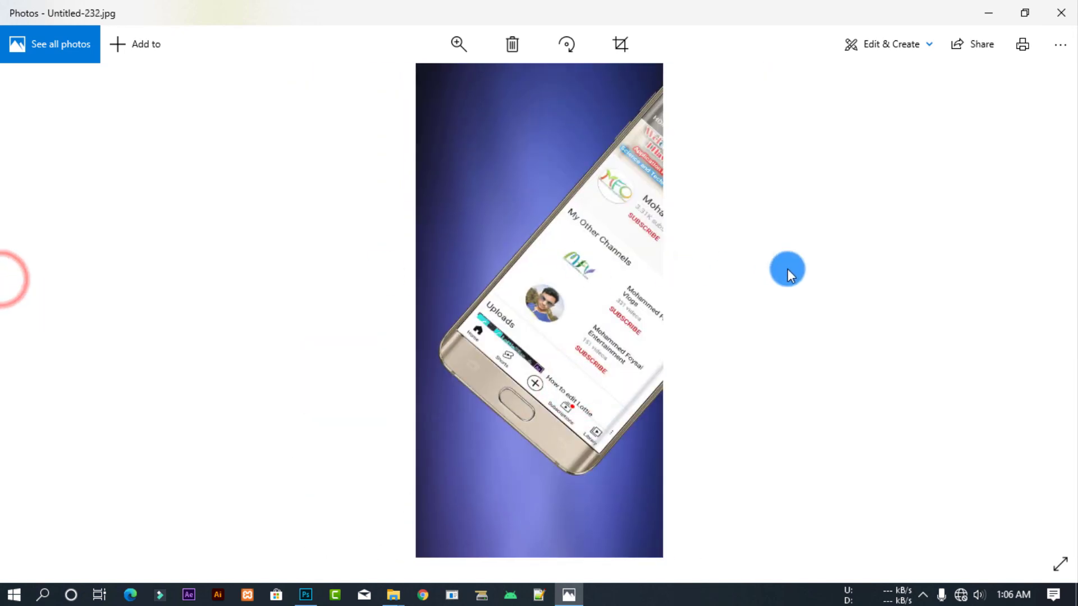
{"action": "left_click", "coordinate": [1067, 281]}
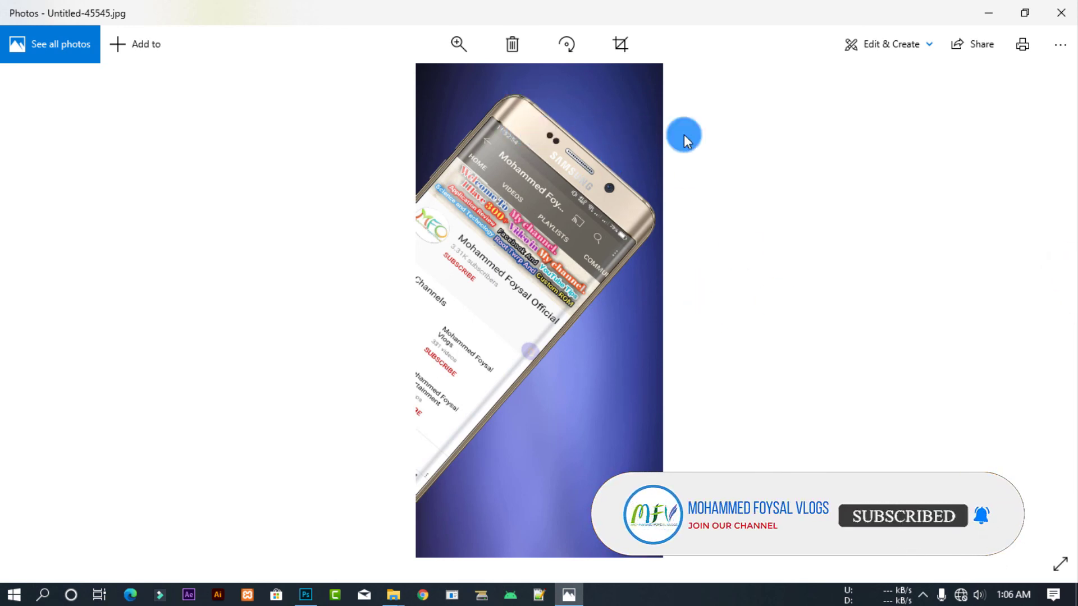
{"action": "left_click", "coordinate": [1061, 13]}
Step: Back in Photoshop, close the Screenshot document without saving its changes
{"action": "left_click", "coordinate": [566, 243]}
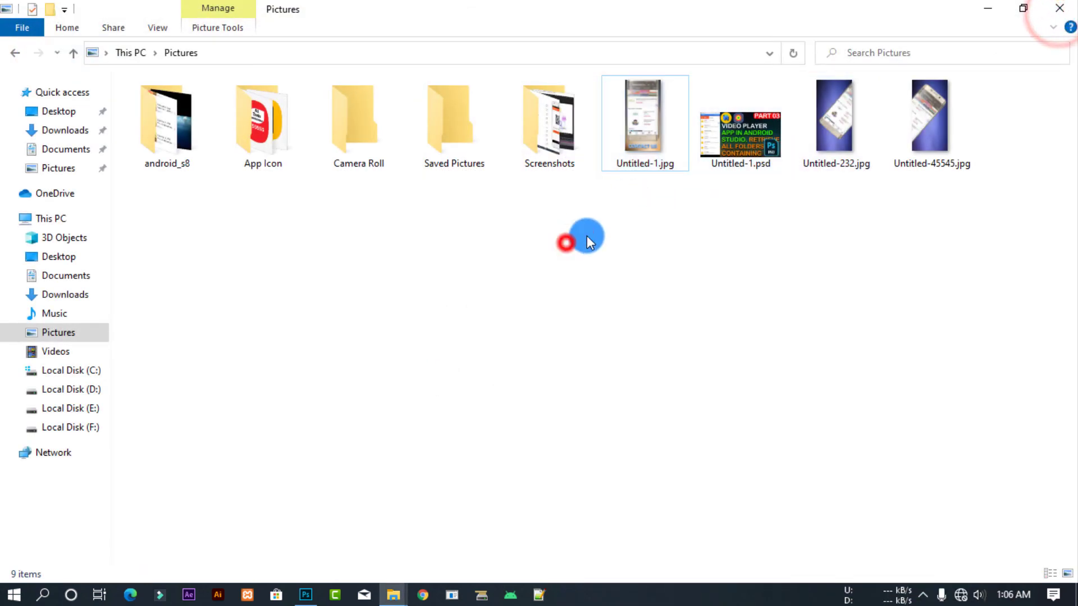
{"action": "key", "text": "alt+Tab"}
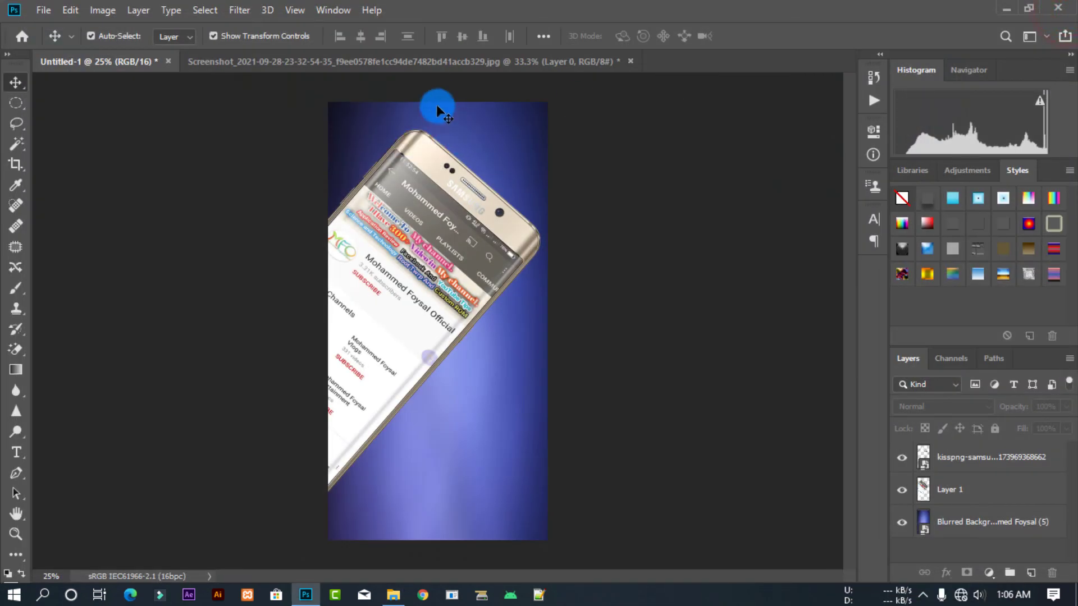
{"action": "left_click", "coordinate": [631, 61]}
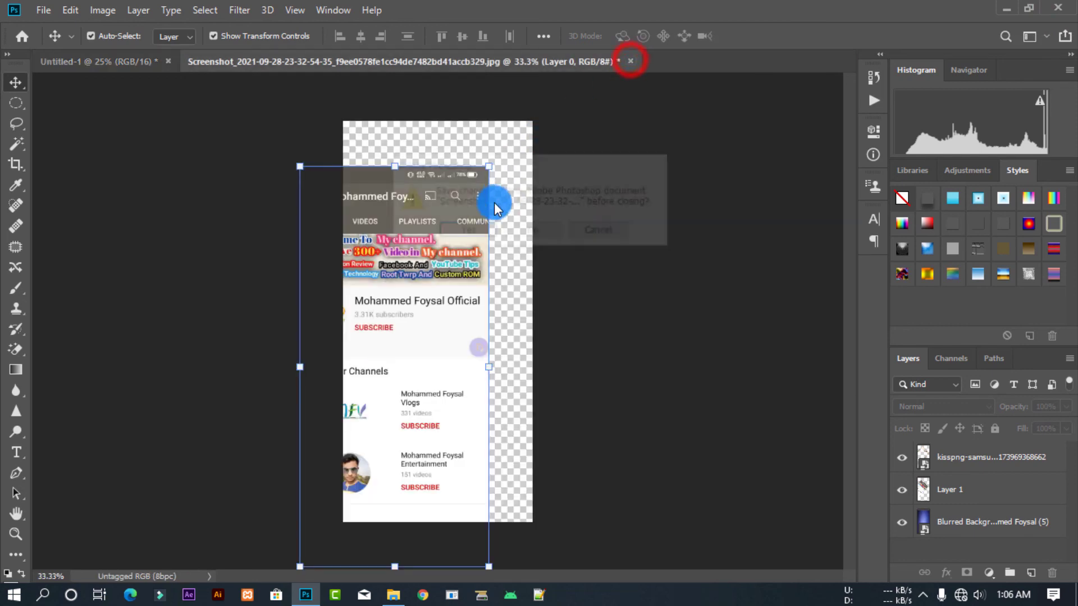
{"action": "left_click", "coordinate": [535, 230]}
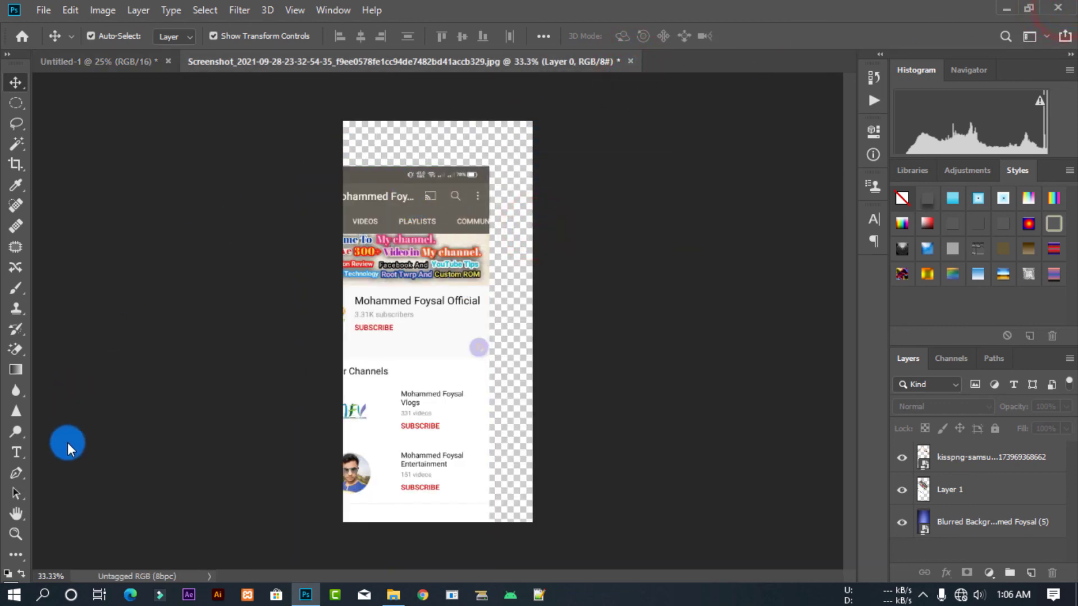
{"action": "left_click", "coordinate": [14, 594]}
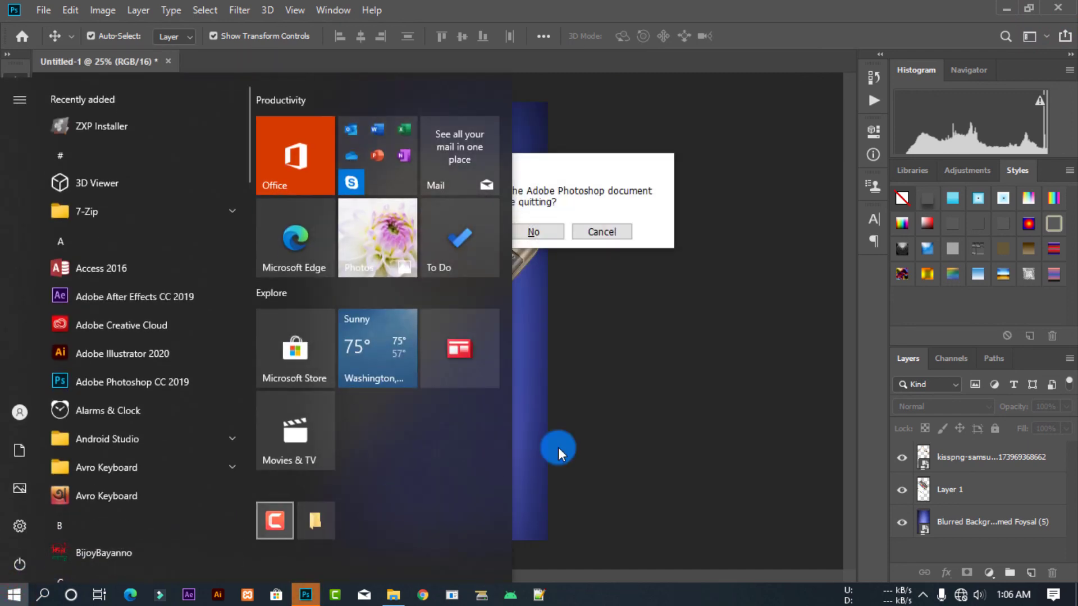
{"action": "left_click", "coordinate": [665, 354]}
{"action": "left_click", "coordinate": [552, 235]}
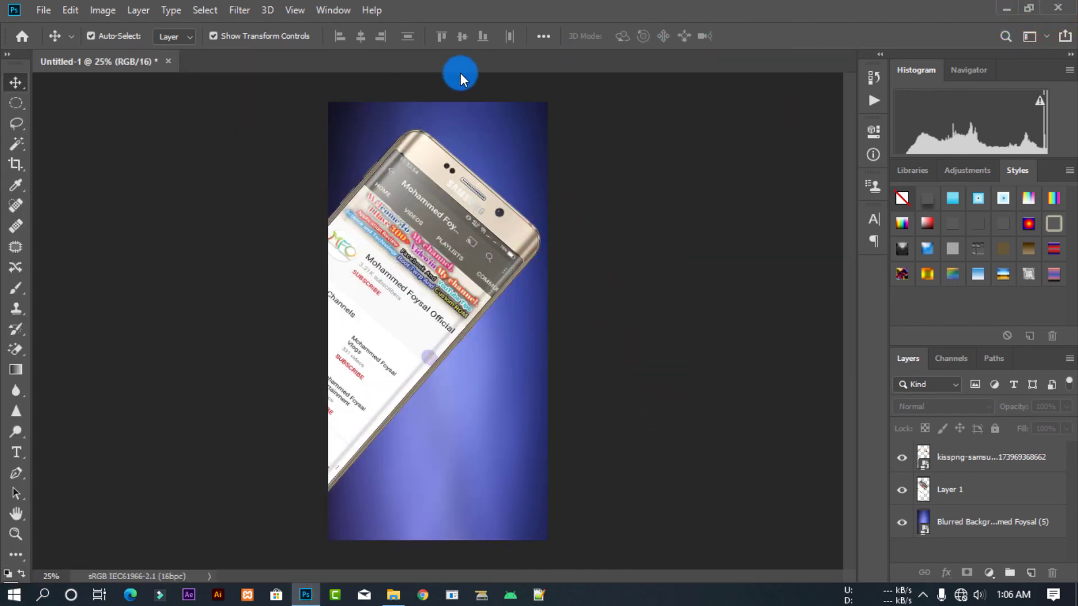
{"action": "key", "text": "super+d"}
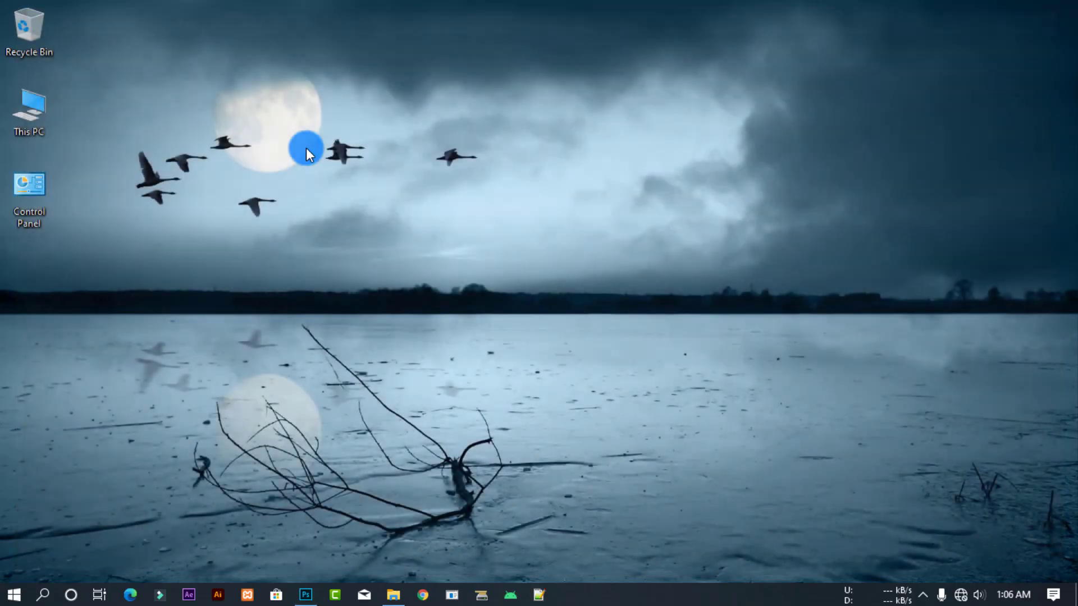
{"action": "right_click", "coordinate": [512, 153]}
{"action": "left_click", "coordinate": [558, 197]}
{"action": "right_click", "coordinate": [320, 112]}
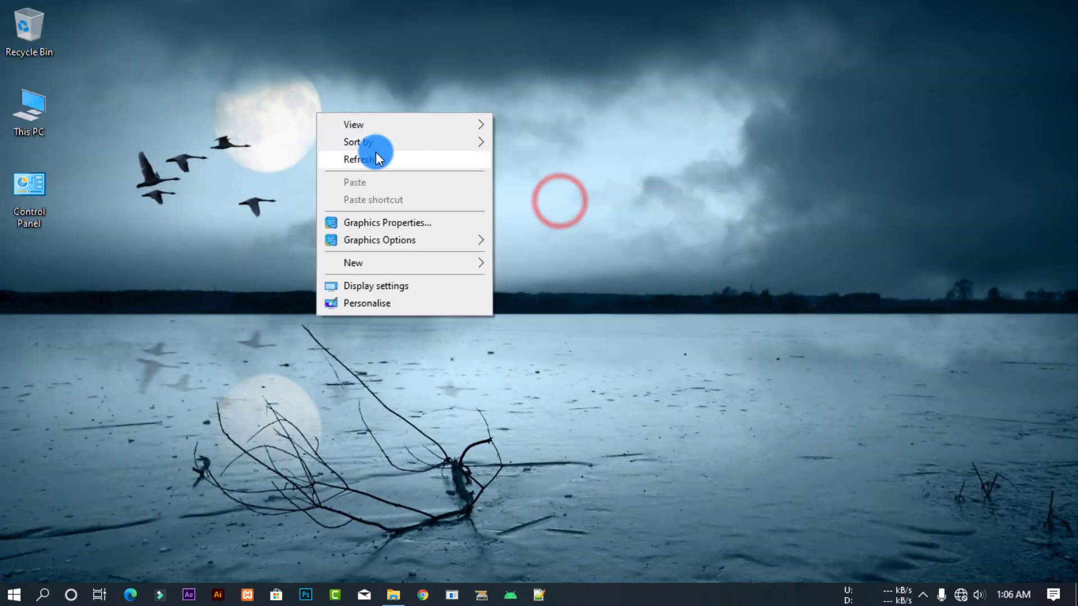
{"action": "left_click", "coordinate": [375, 159]}
{"action": "right_click", "coordinate": [405, 94]}
{"action": "left_click", "coordinate": [459, 138]}
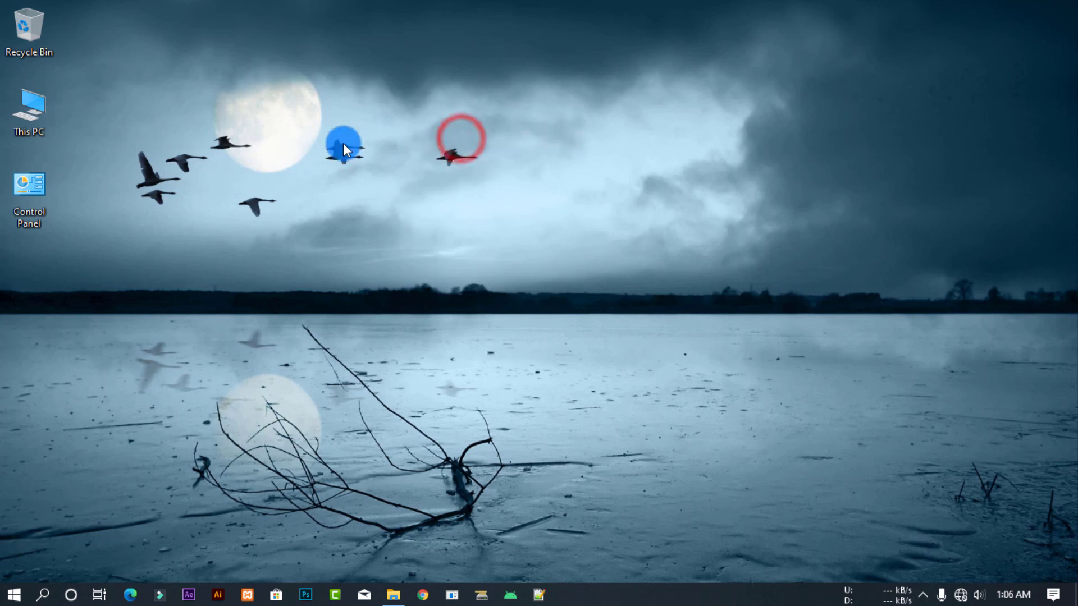